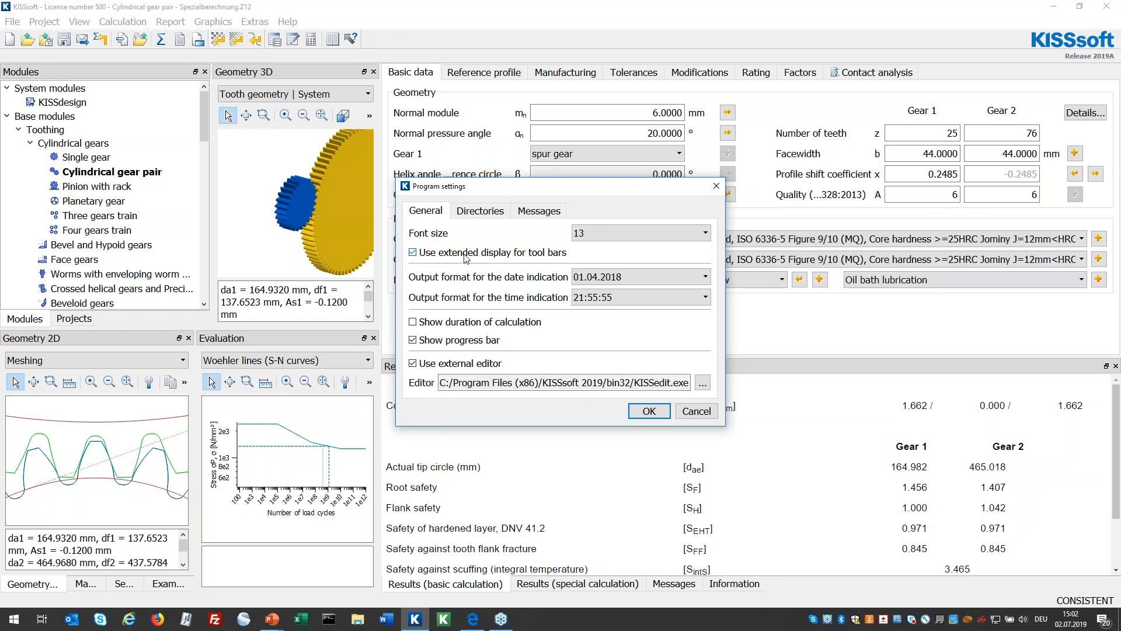
Apply the extended display for tool bars in the program settings and switch it off again
click(649, 411)
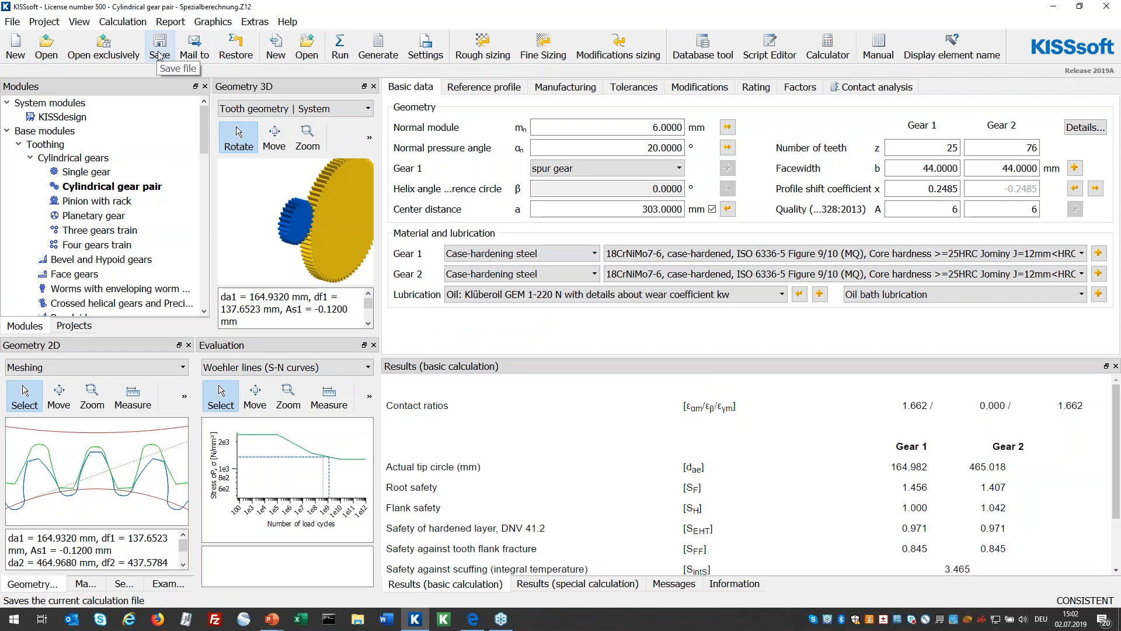
click(258, 22)
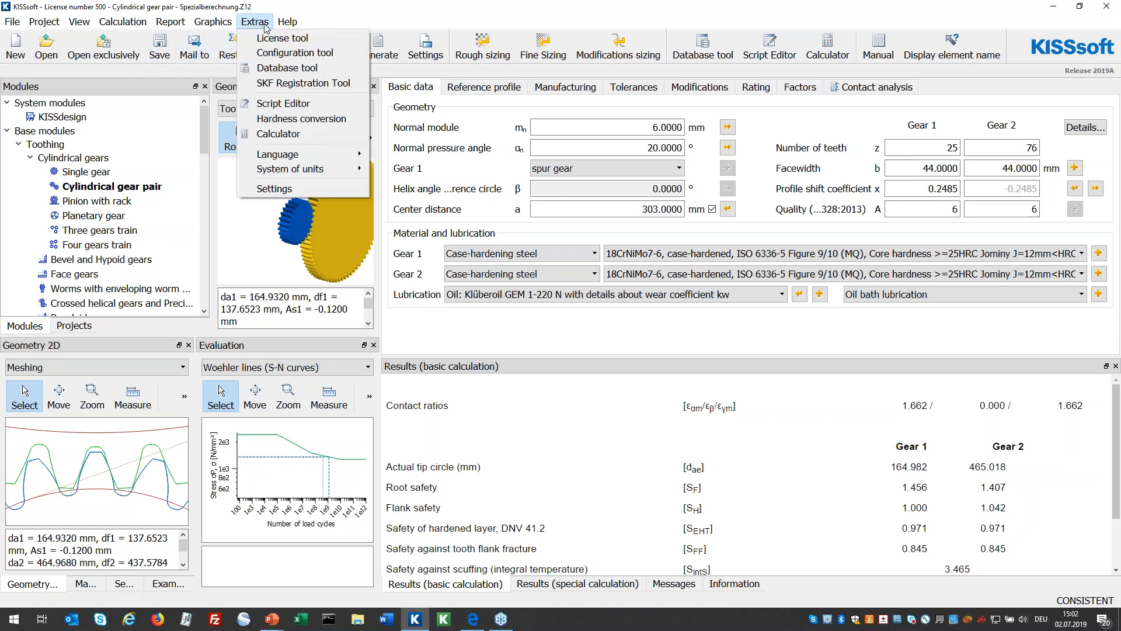
click(308, 189)
click(486, 254)
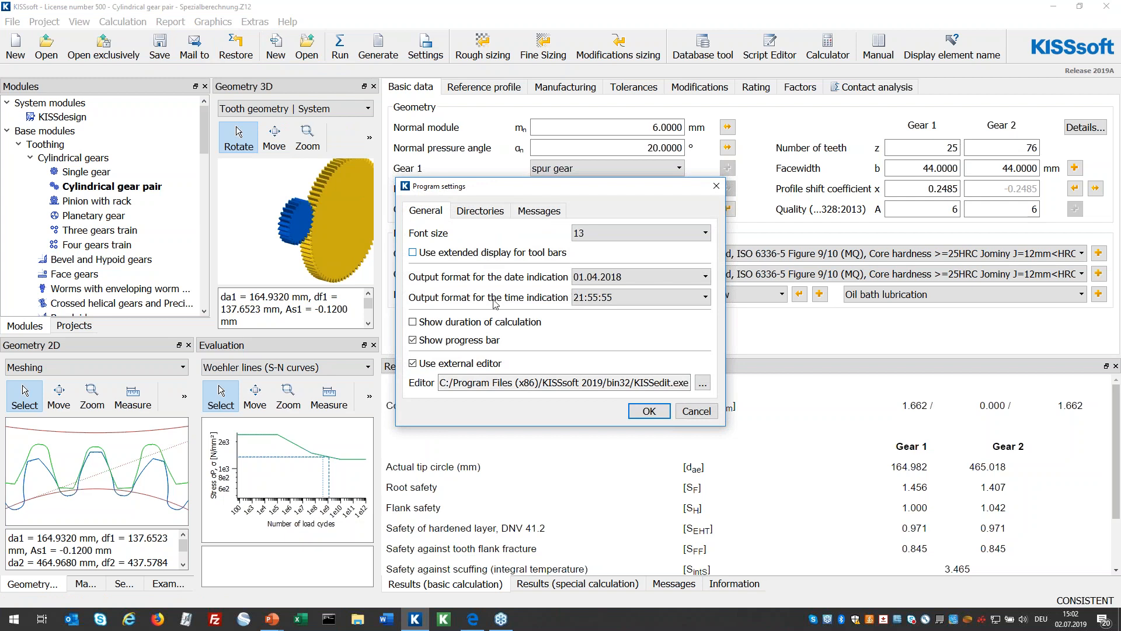
click(649, 411)
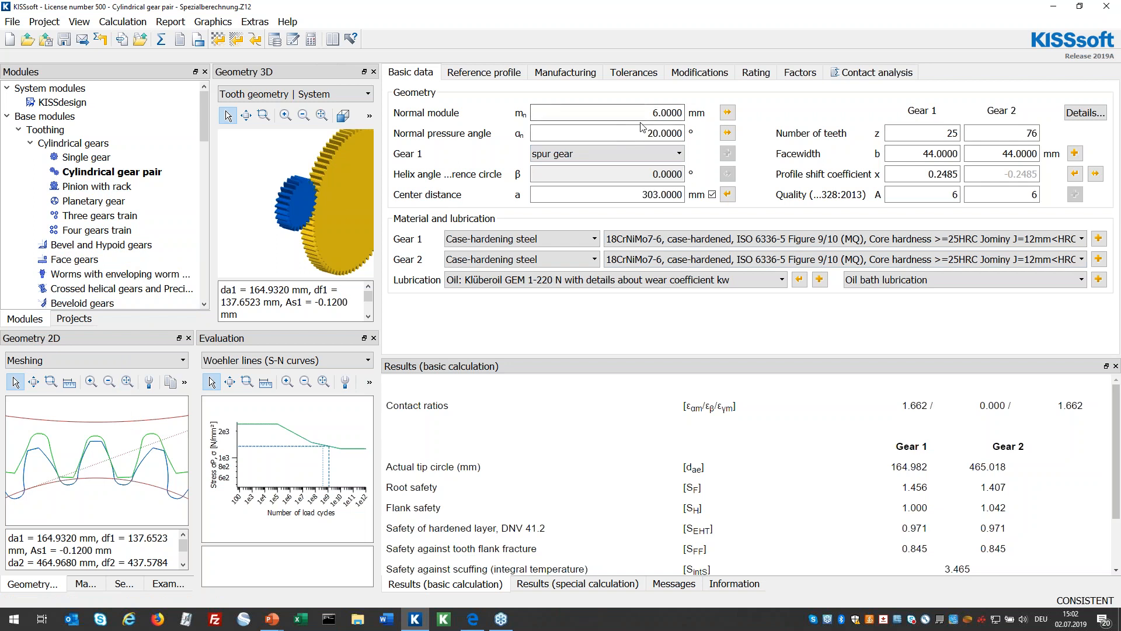
Inspect the gear pair in the 3D geometry view and enlarge the Woehler lines (S-N curves) graph
drag(308, 216, 367, 217)
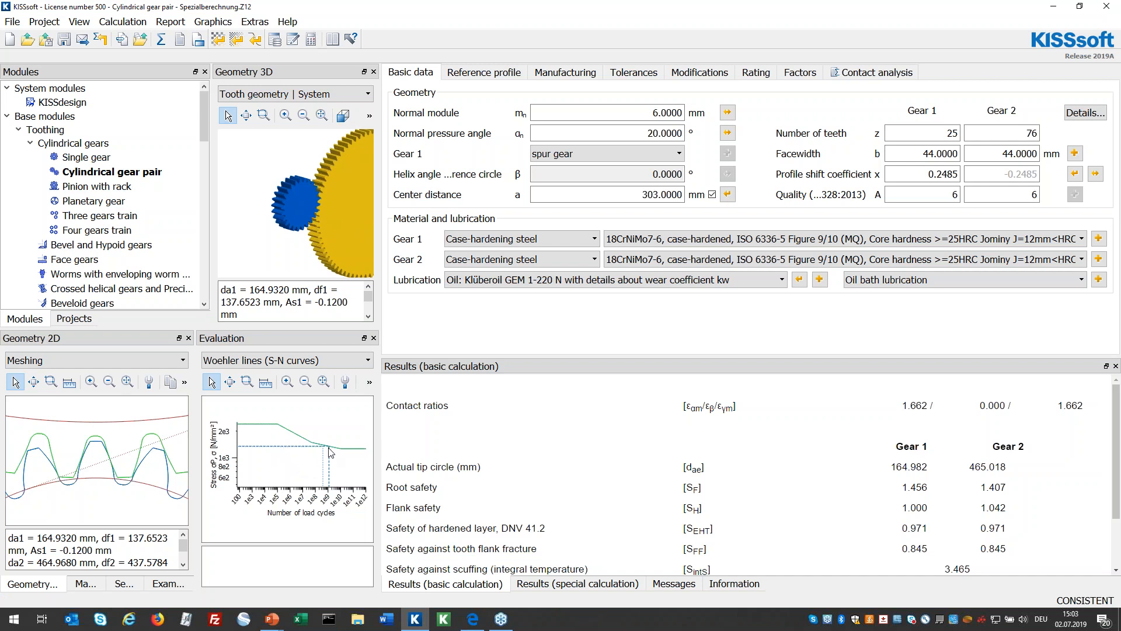
scroll(331, 452, up, 1)
scroll(331, 452, up, 2)
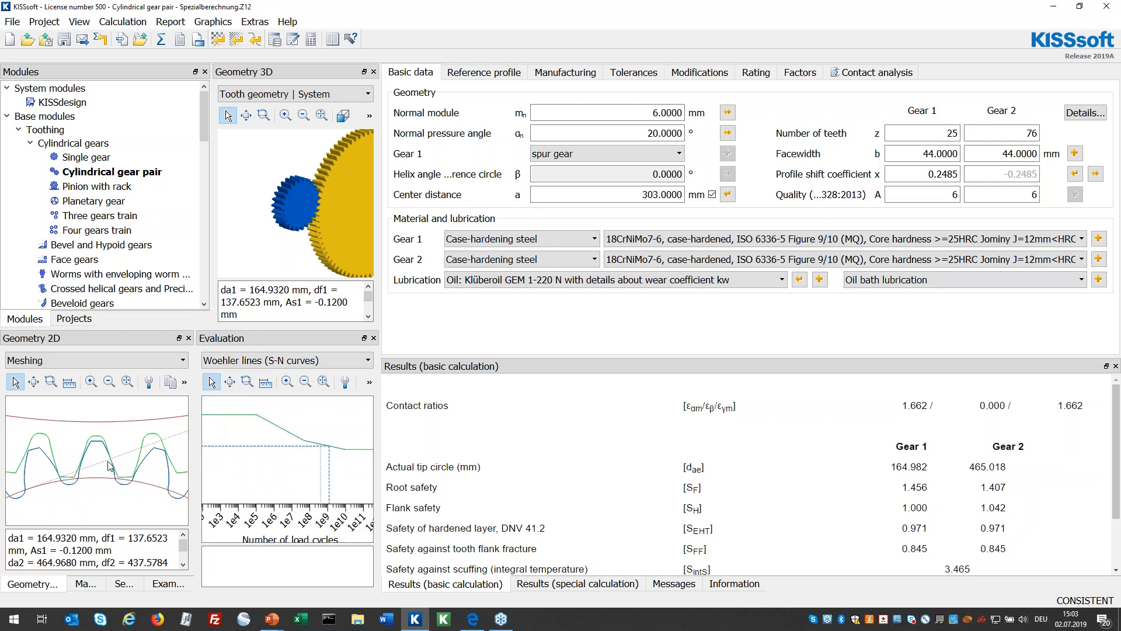
drag(307, 226, 319, 218)
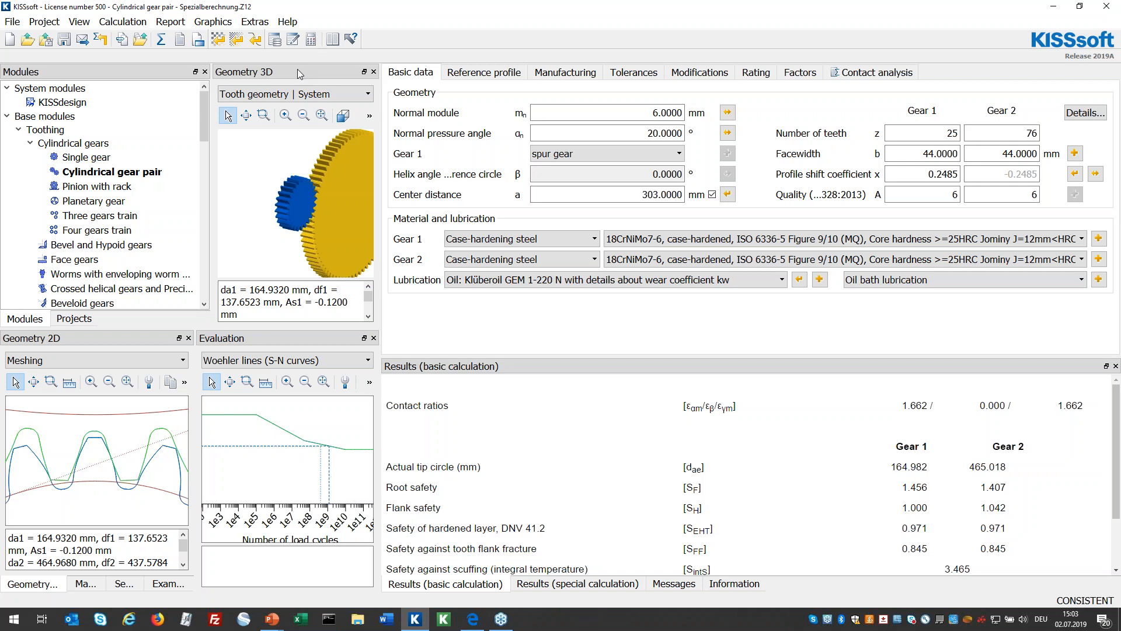
Undock the Geometry 3D window, move it around over the workspace and dock it back in its original place
drag(298, 69, 579, 178)
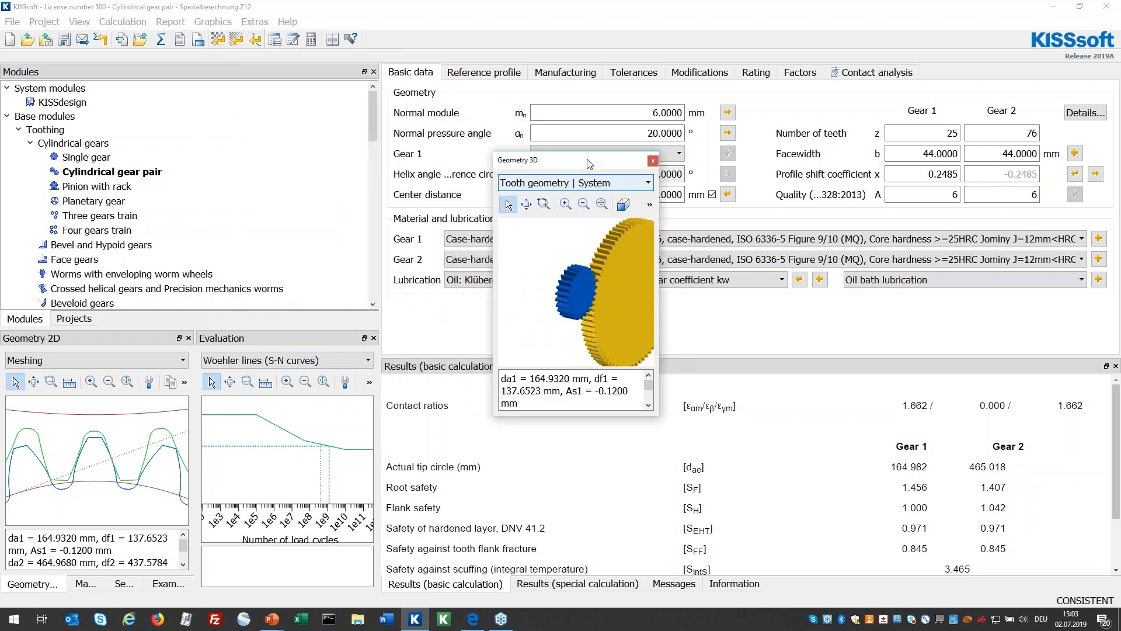
drag(579, 163, 627, 240)
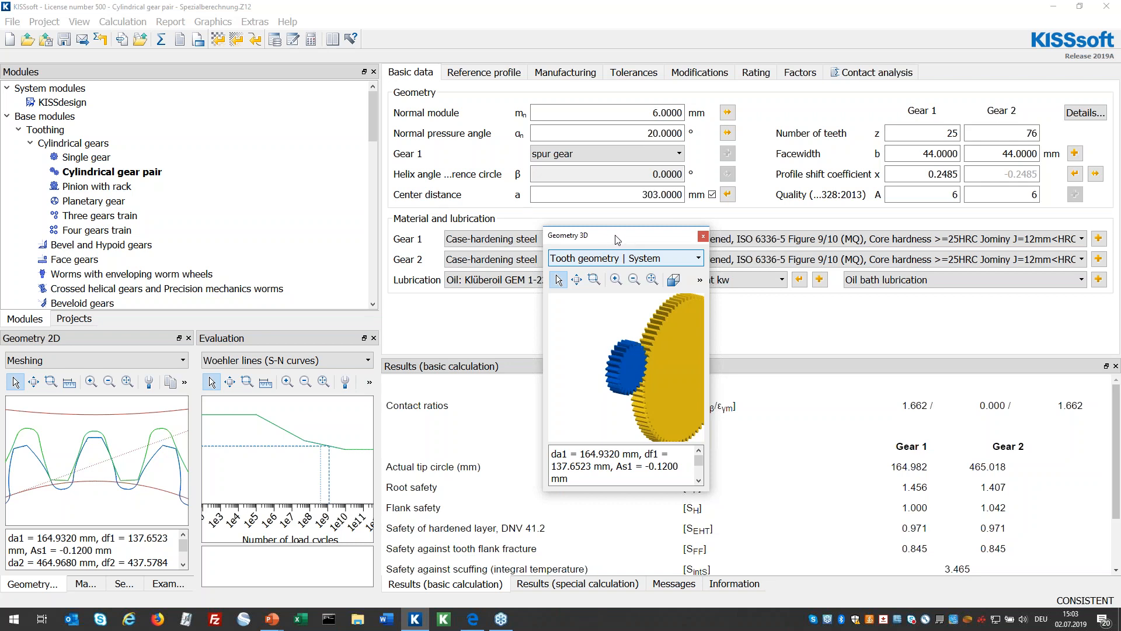
drag(618, 240, 535, 327)
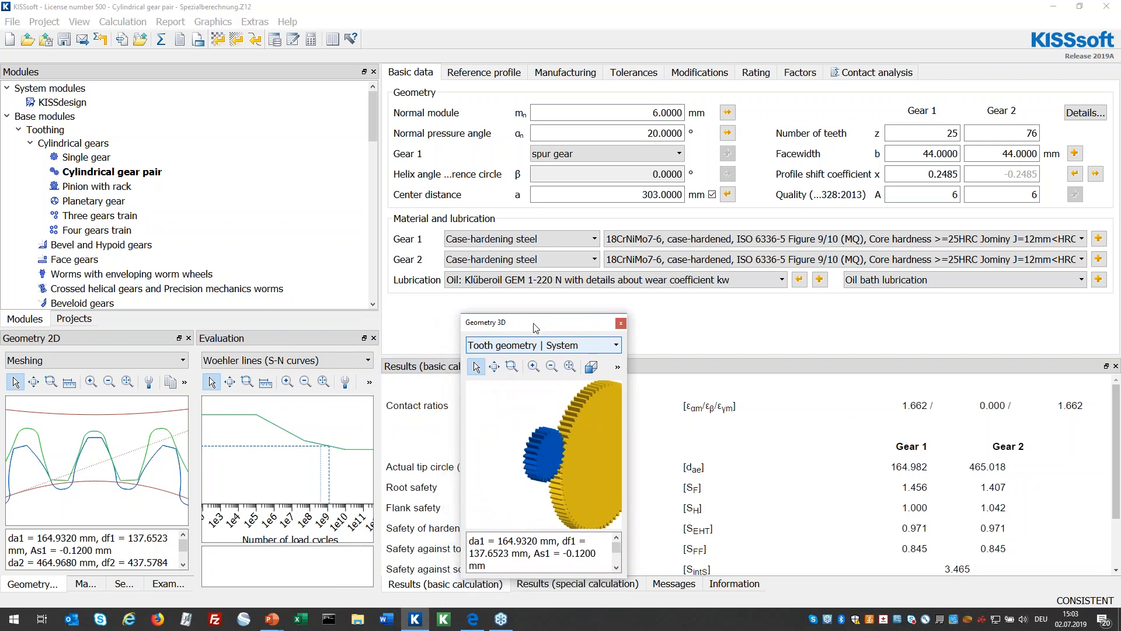
drag(534, 327, 321, 109)
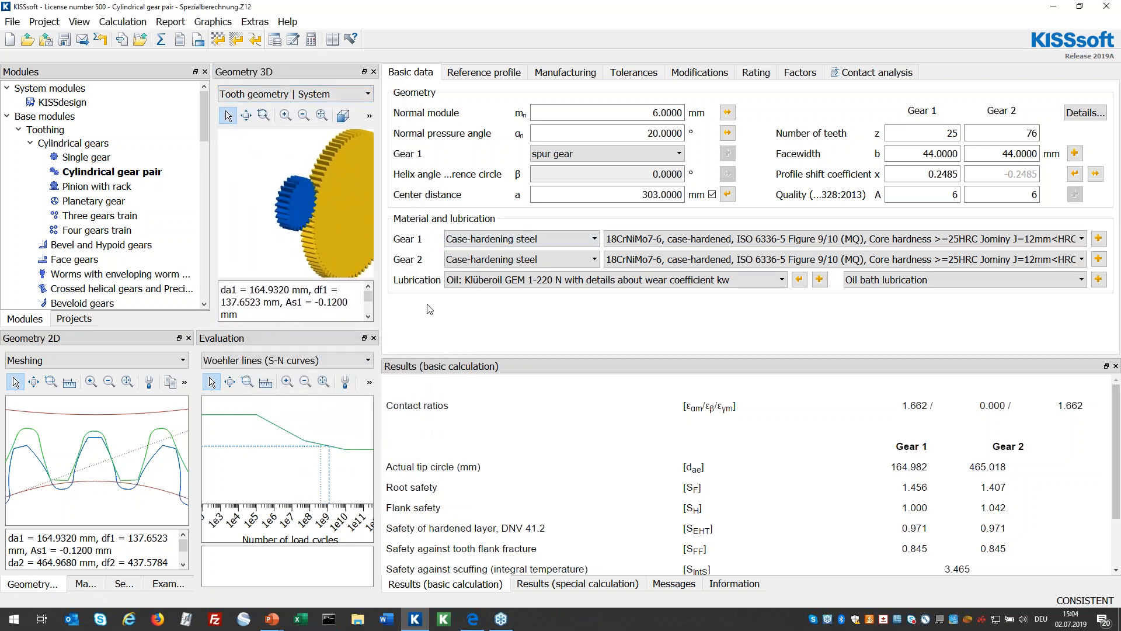
drag(348, 238, 336, 235)
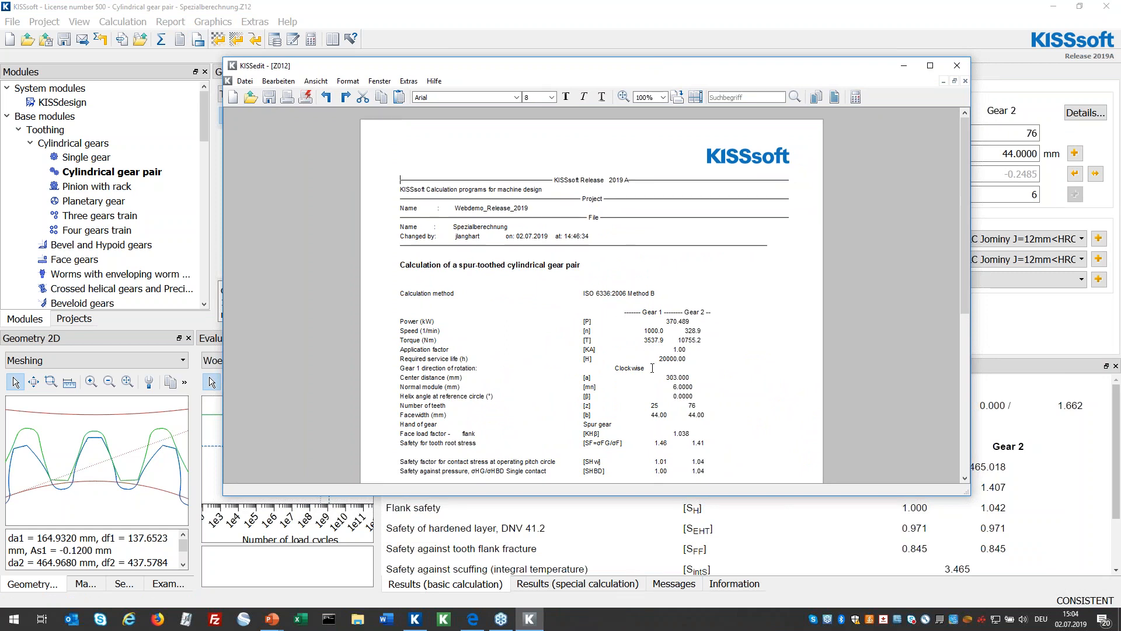
Enlarge the gear pair's calculation report to 159%
scroll(626, 368, up, 3)
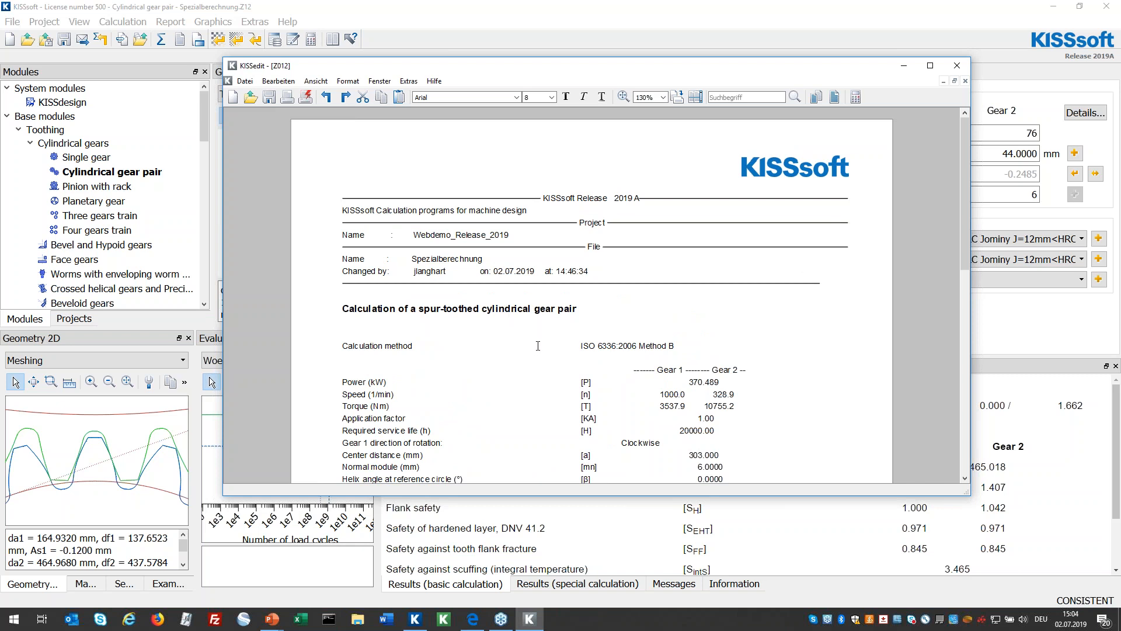
scroll(552, 343, down, 2)
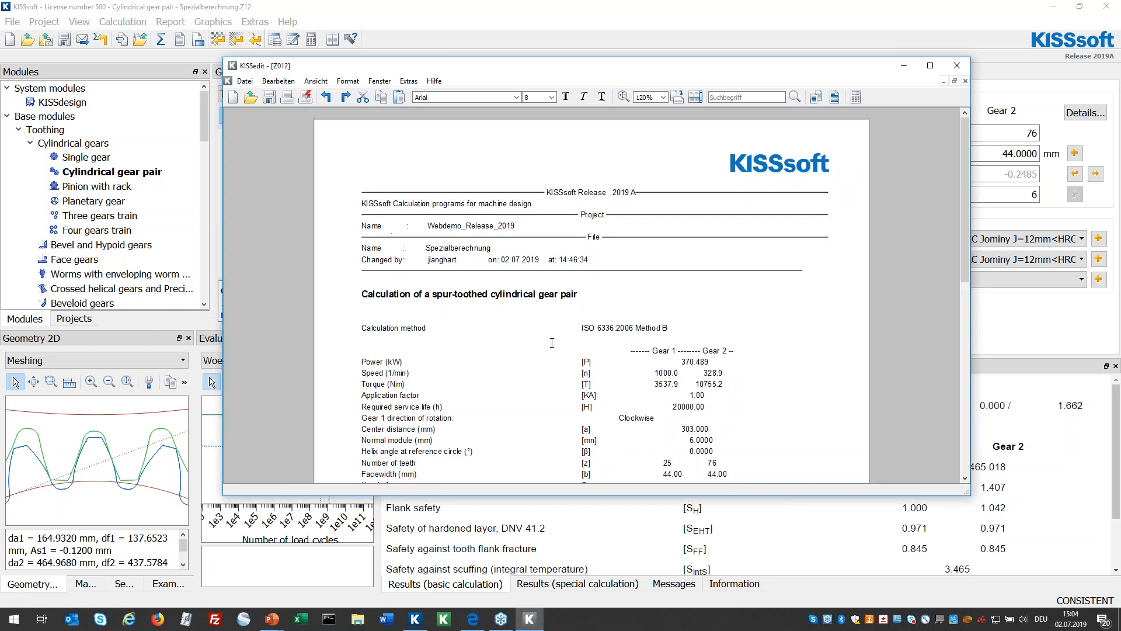
scroll(552, 342, up, 1)
scroll(551, 343, up, 1)
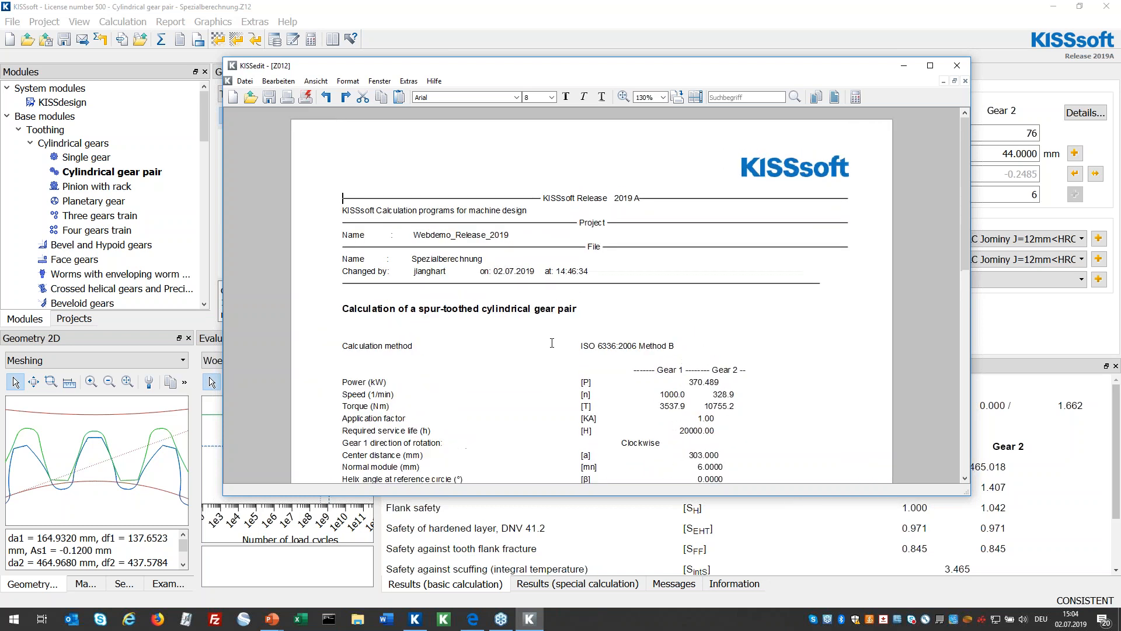
click(623, 98)
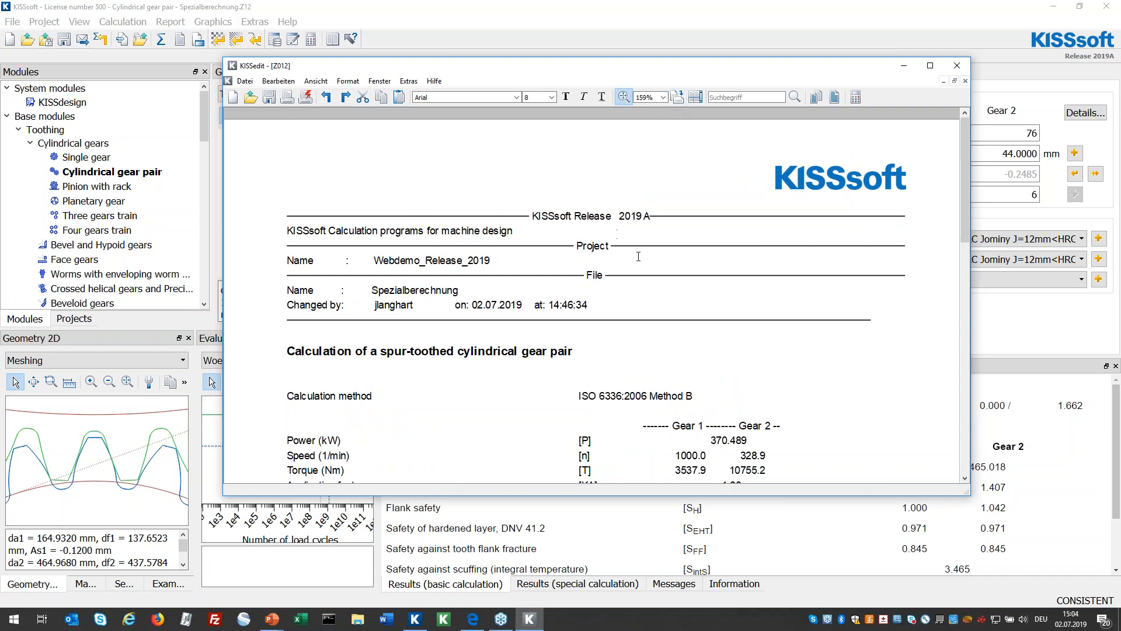
Read through the report's load data, gear geometry and safety factors, and close the report
scroll(667, 248, down, 3)
scroll(668, 248, down, 15)
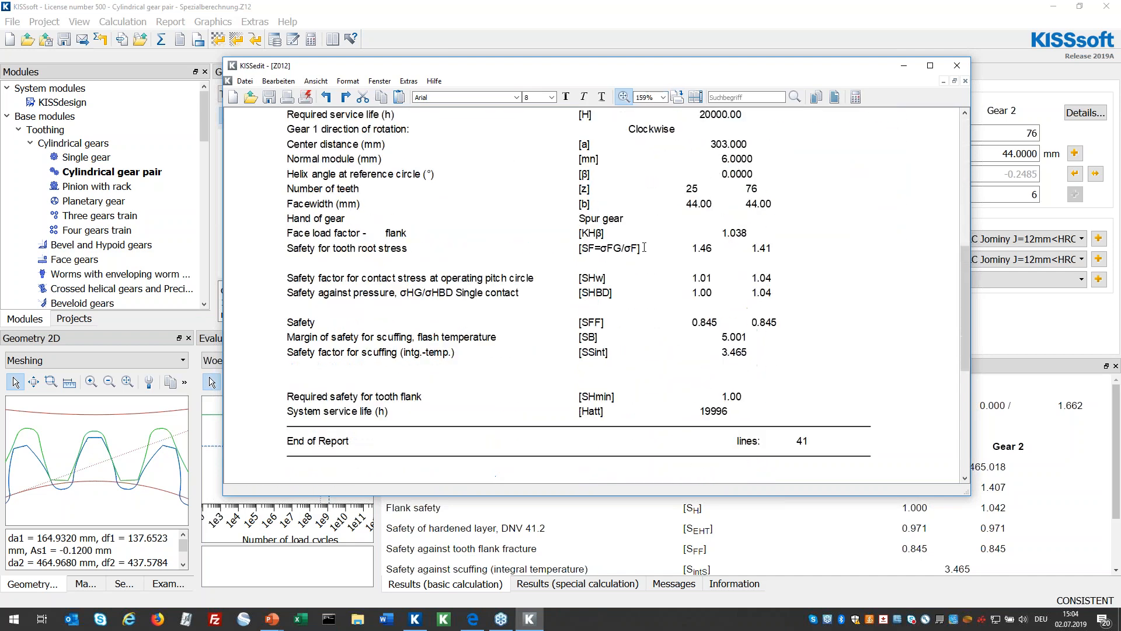
scroll(647, 243, up, 6)
scroll(647, 243, up, 9)
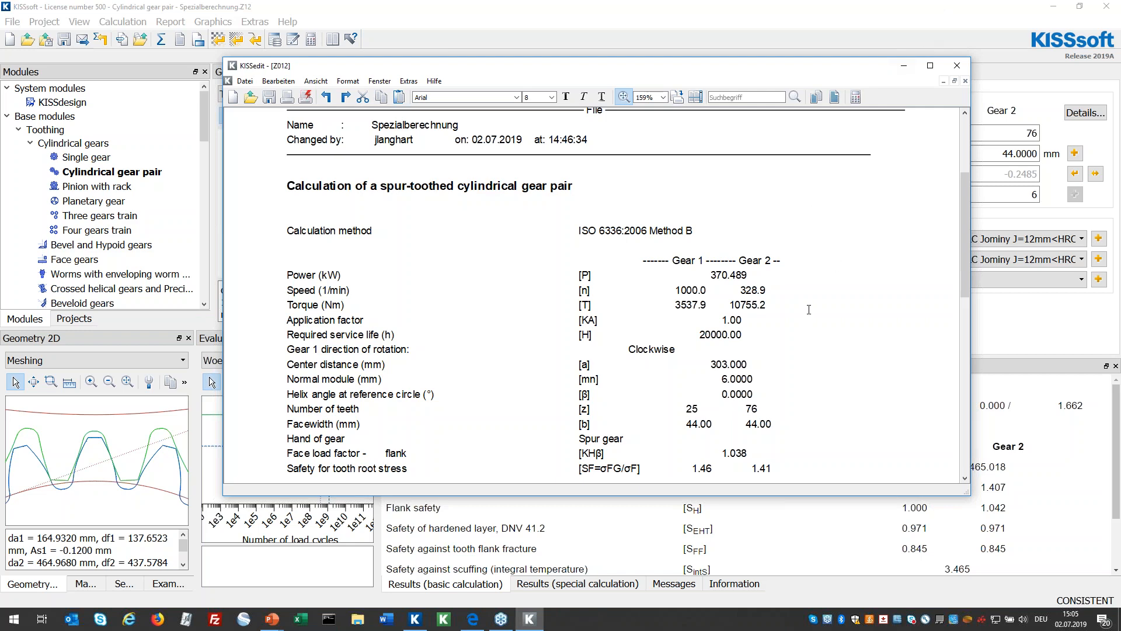
scroll(739, 282, down, 13)
scroll(739, 283, up, 12)
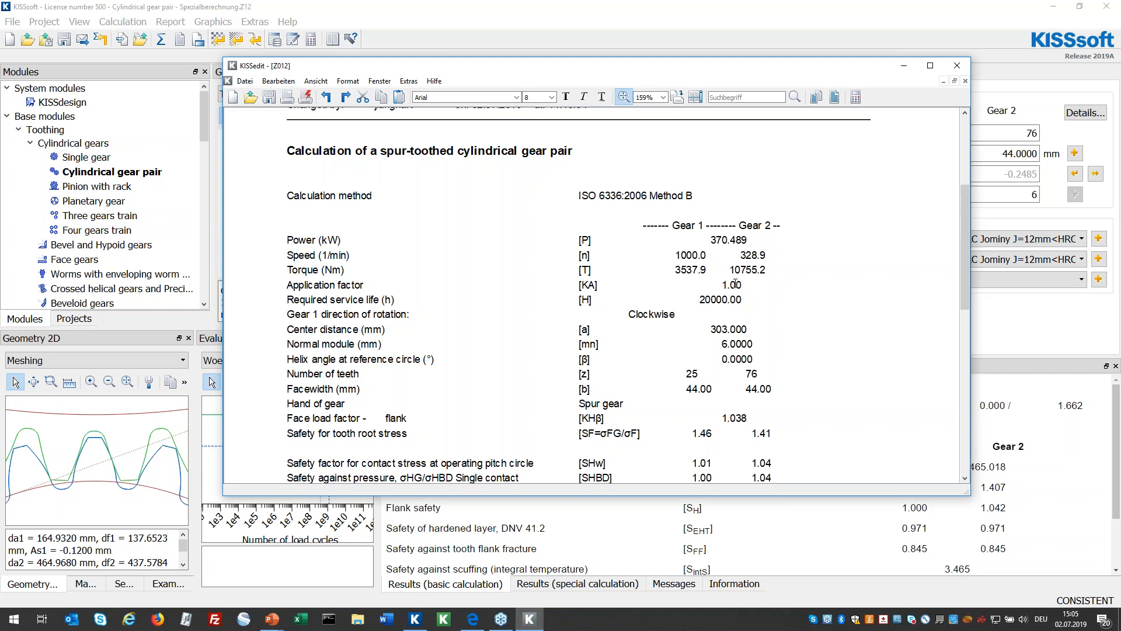
click(957, 69)
click(623, 300)
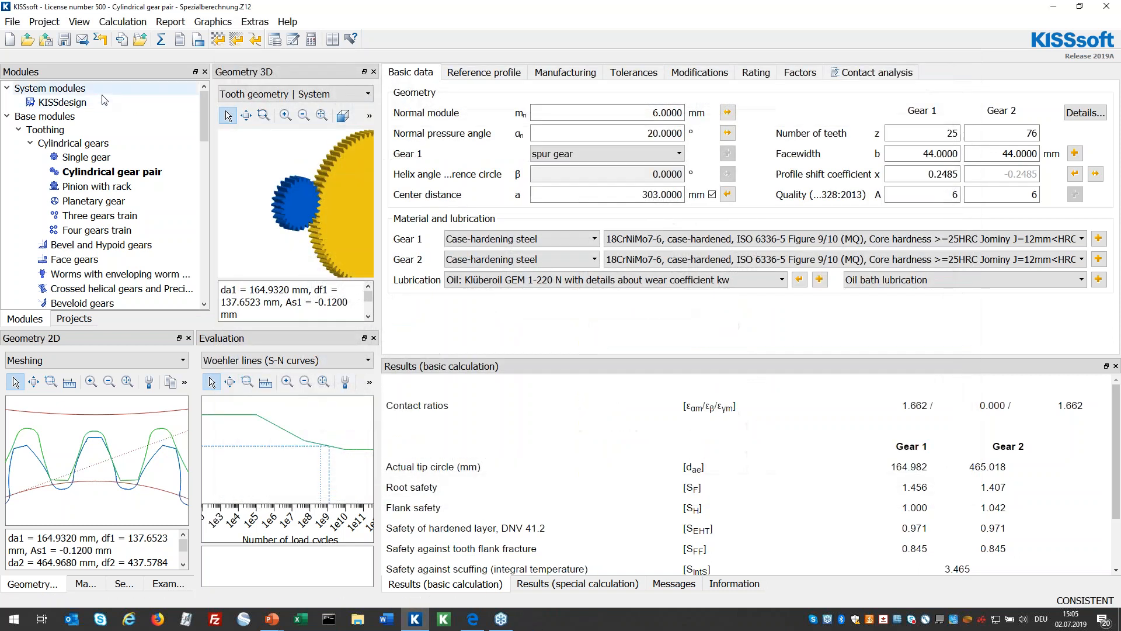
Open the KISSdesign system module and display its shaft view
double_click(73, 104)
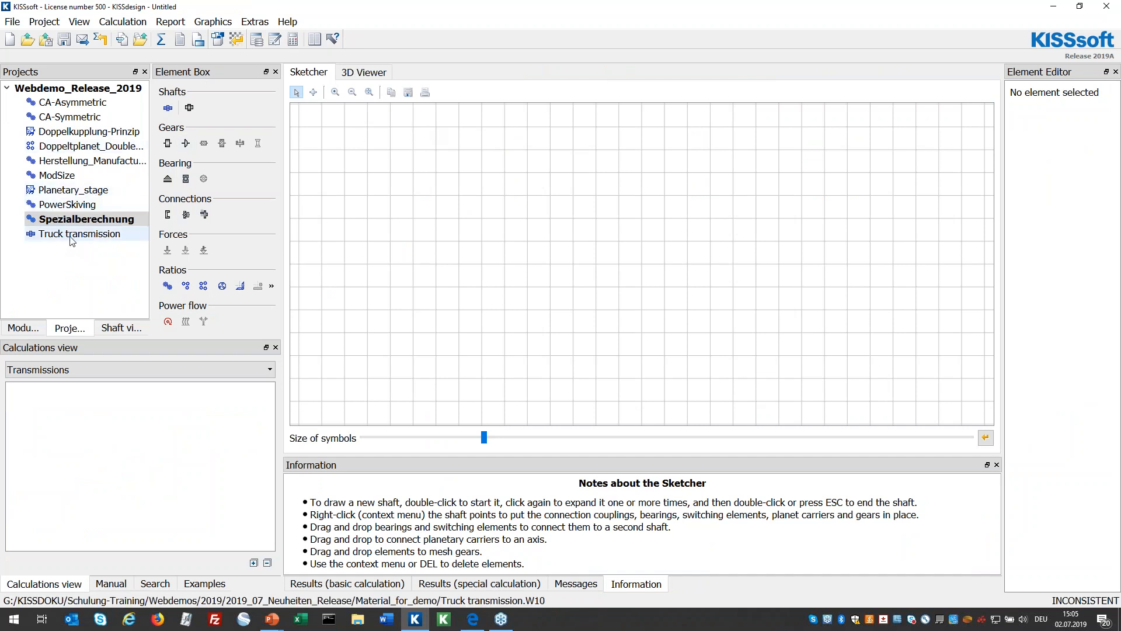
click(23, 327)
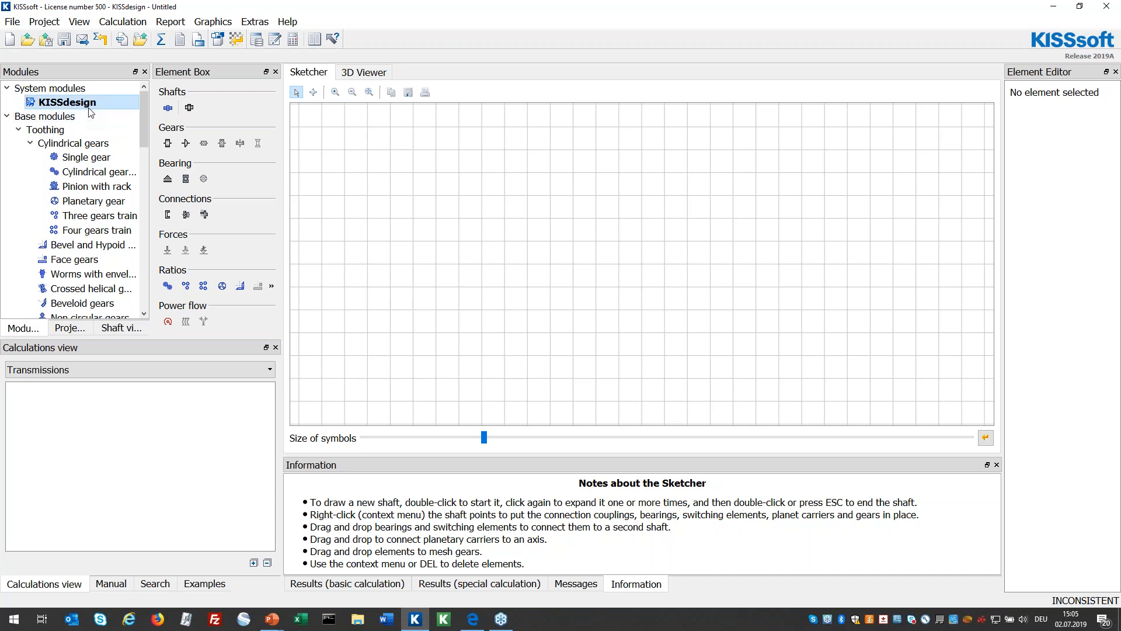
click(127, 329)
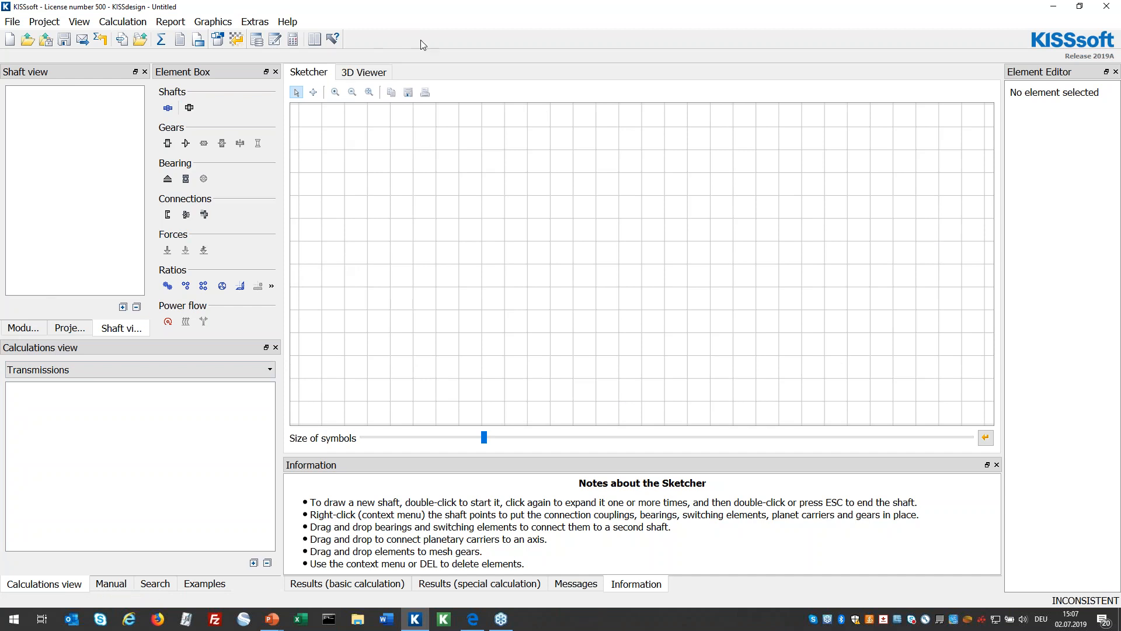
Create a first shaft calculation whose shaft carries a cylindrical gear, two bearings and a coupling
click(169, 112)
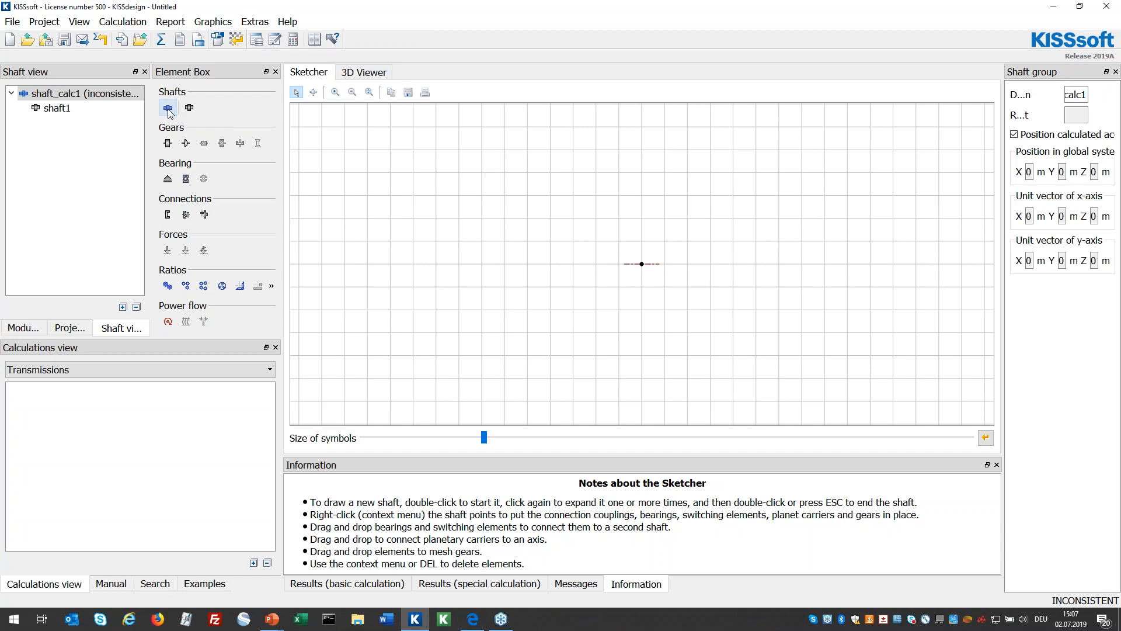
click(168, 144)
double_click(187, 179)
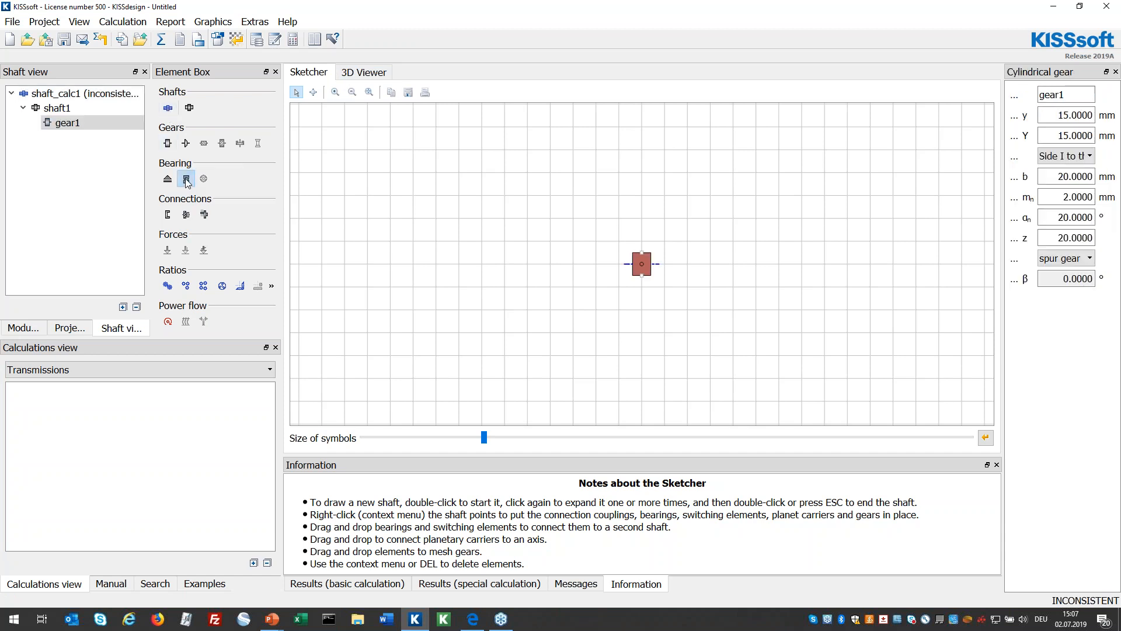
click(169, 215)
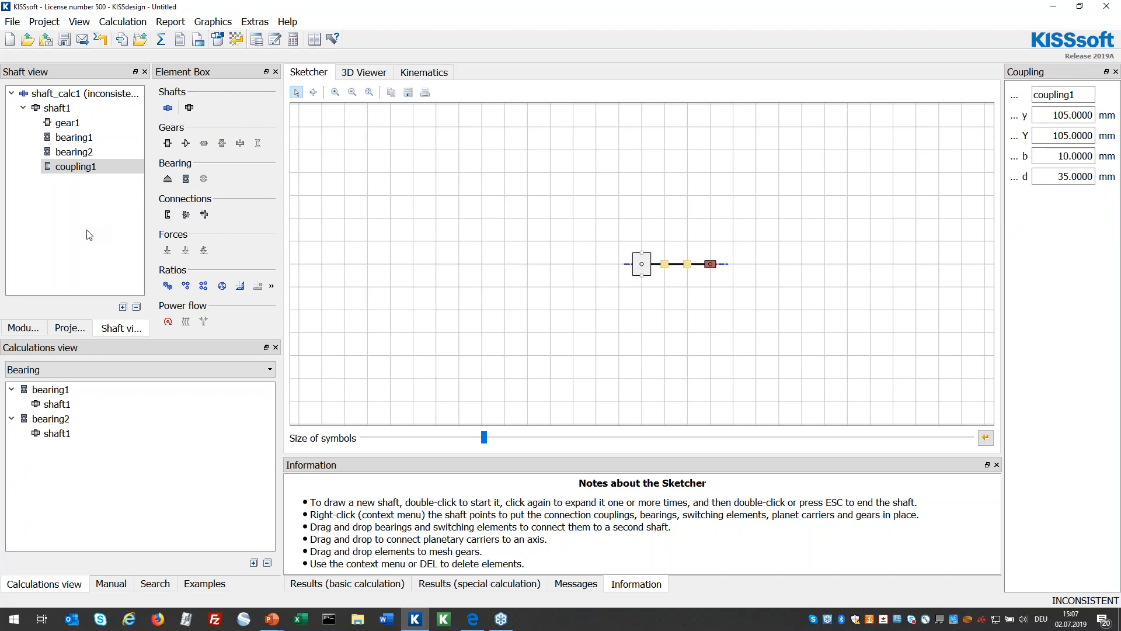
Add a second shaft calculation whose shaft also carries a cylindrical gear, two bearings and a coupling
click(168, 109)
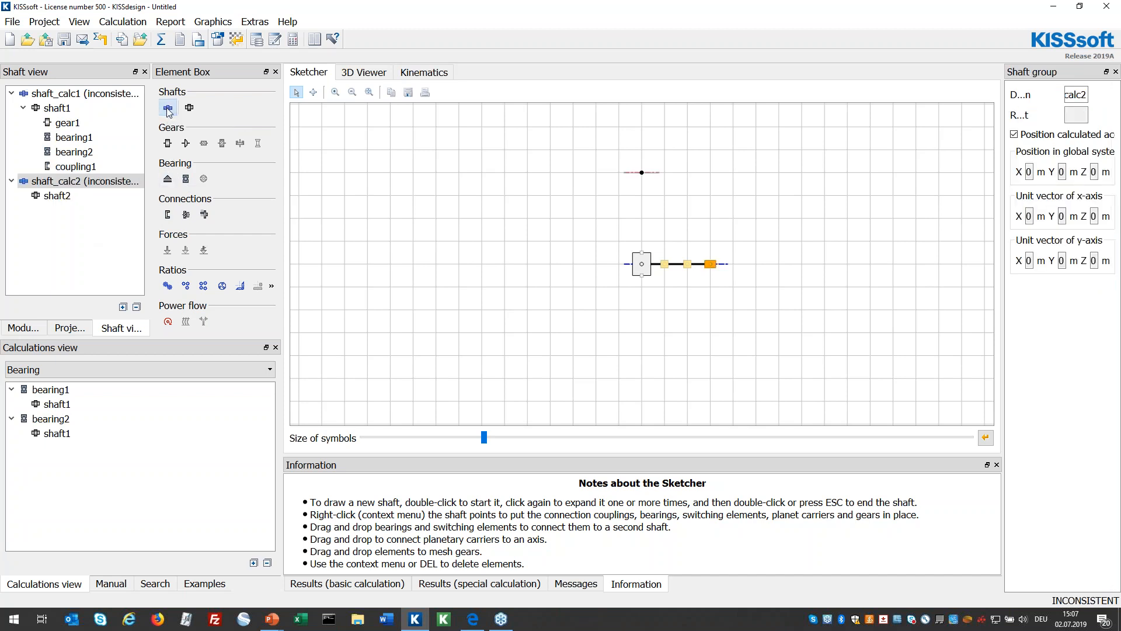
click(168, 144)
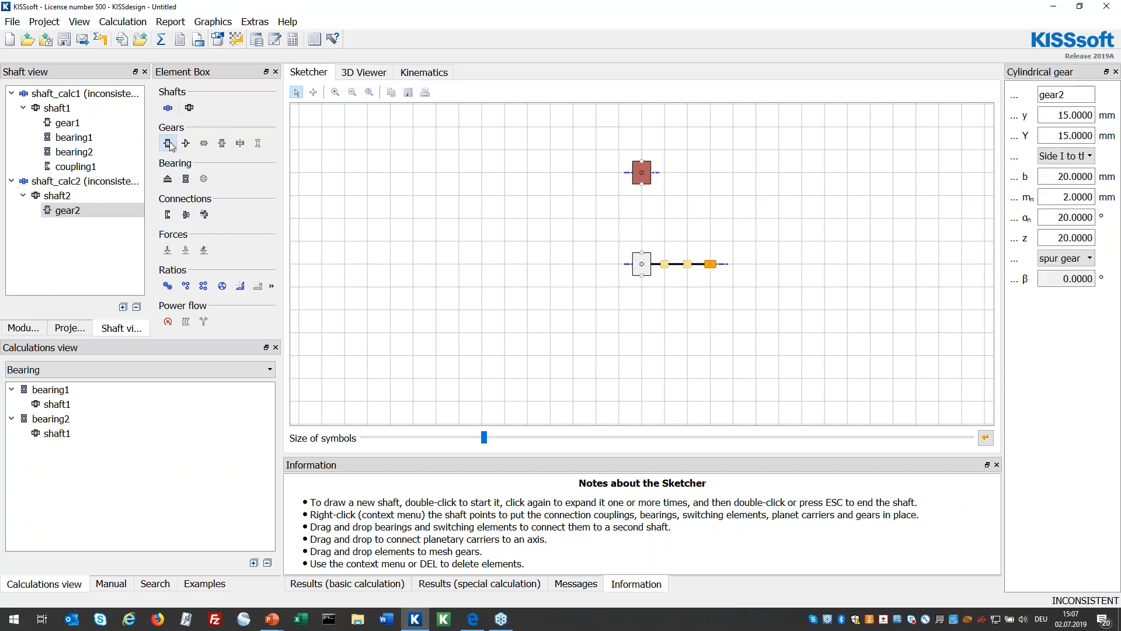
click(186, 179)
click(186, 179)
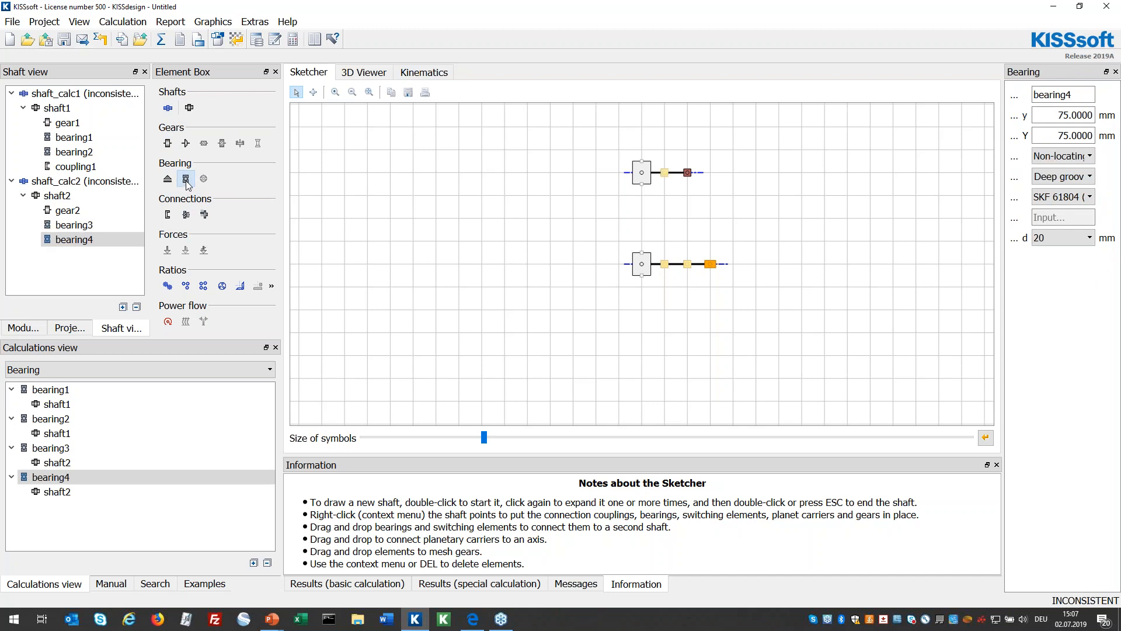
click(168, 215)
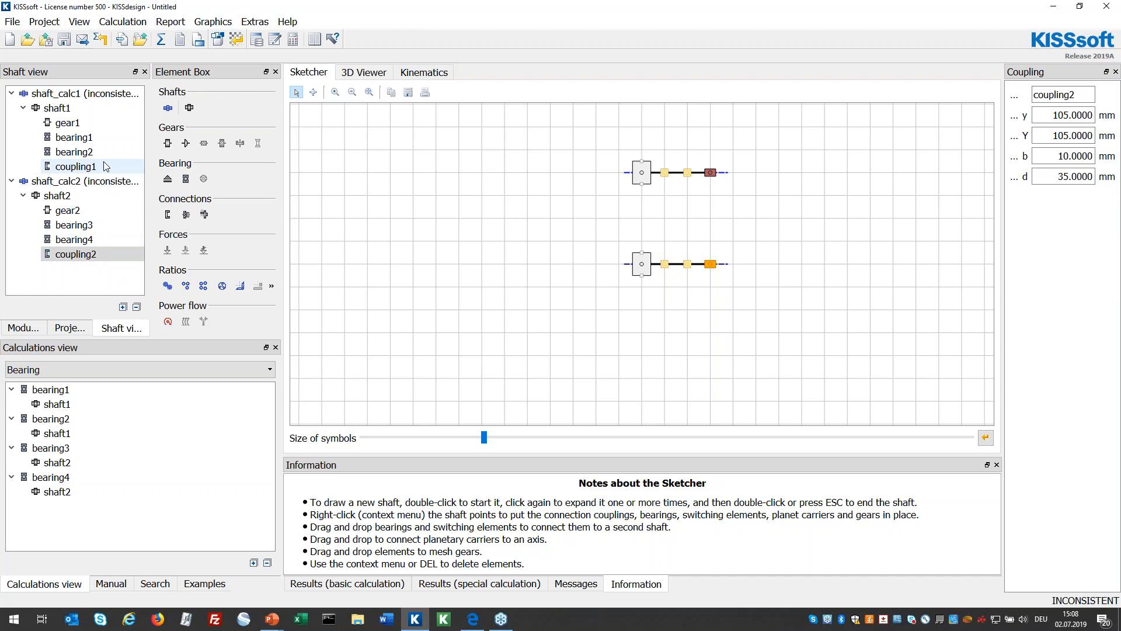
Add a cylindrical gear pair calculation and assign the gears of both shafts to it
click(168, 287)
drag(66, 129, 103, 393)
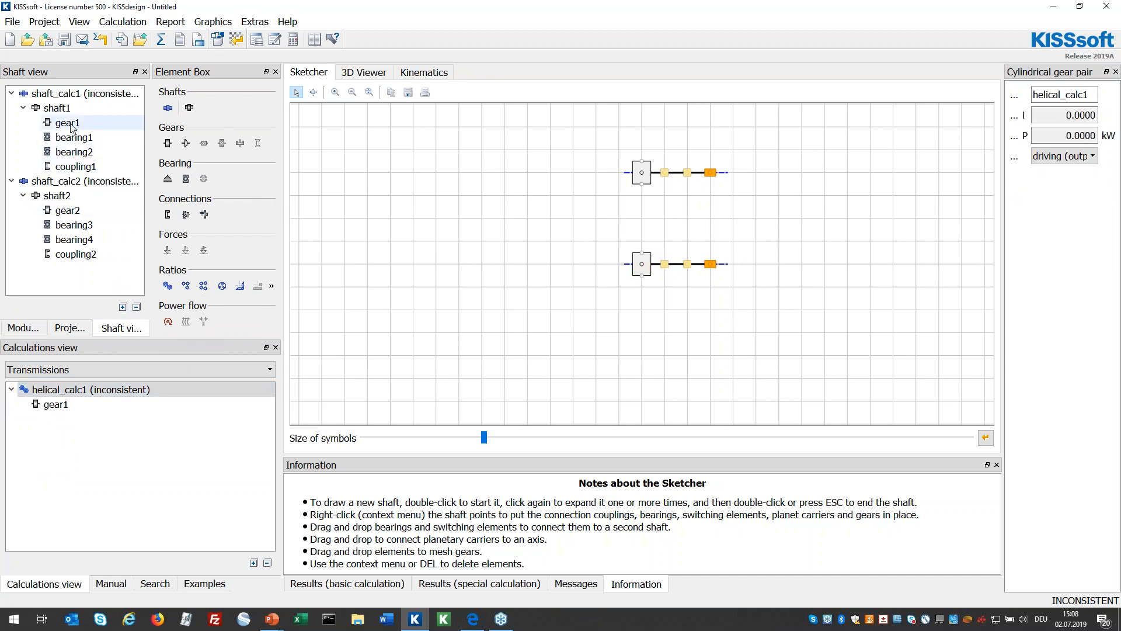
drag(71, 214, 70, 389)
click(94, 392)
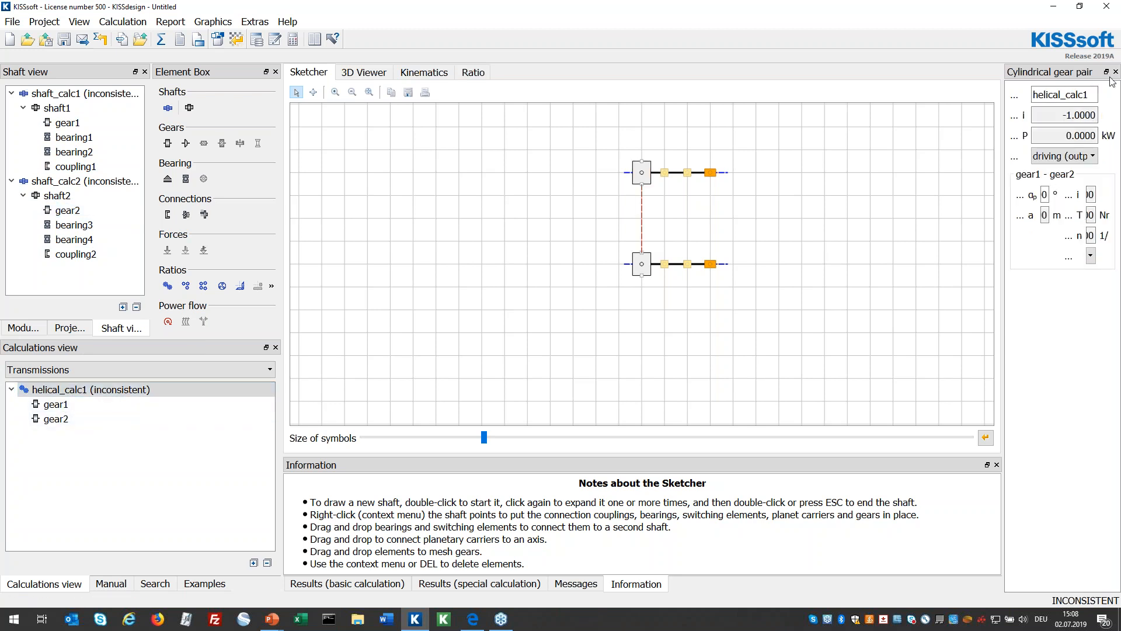
click(1109, 58)
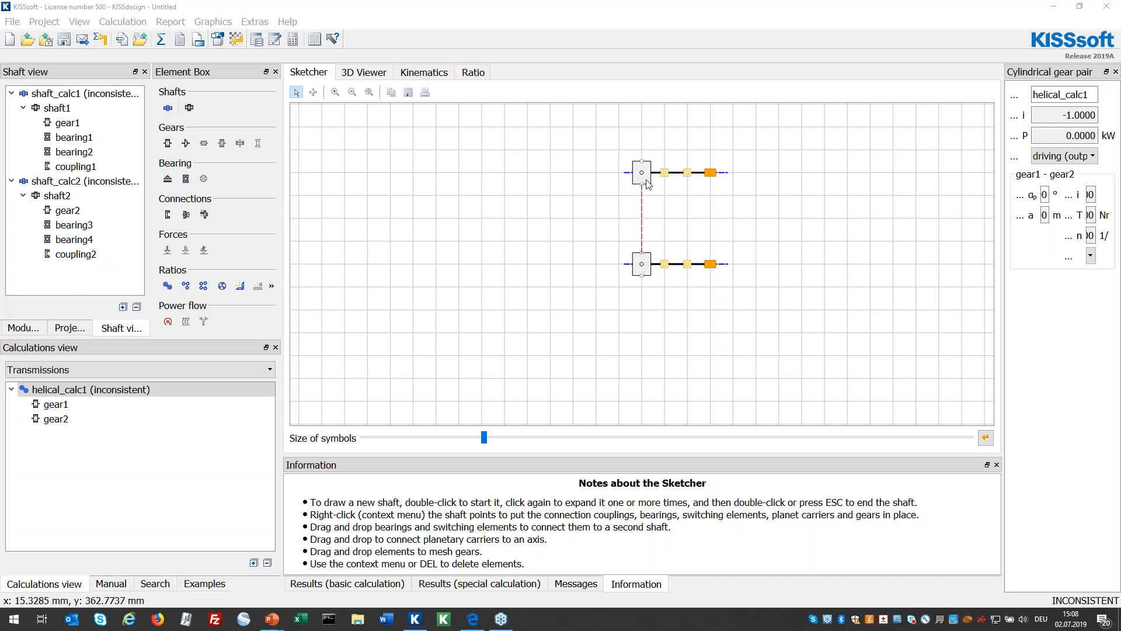
Define the kinematics of boundary1 by torque and speed, with a torque of 1000 Nm and a speed of 1000 1/min
click(427, 73)
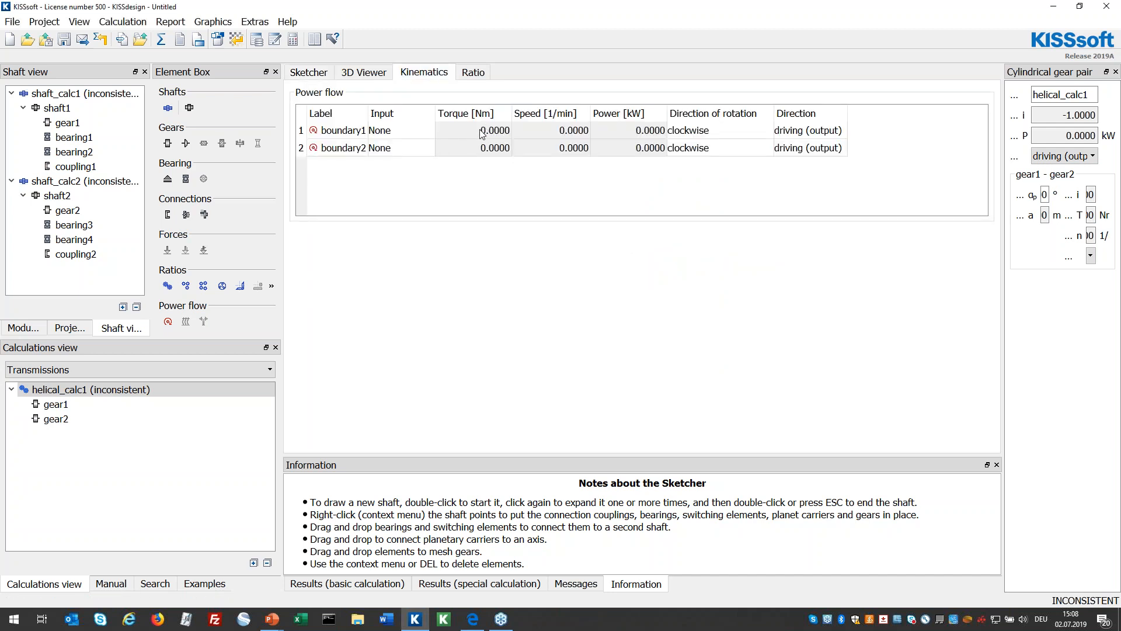
click(389, 131)
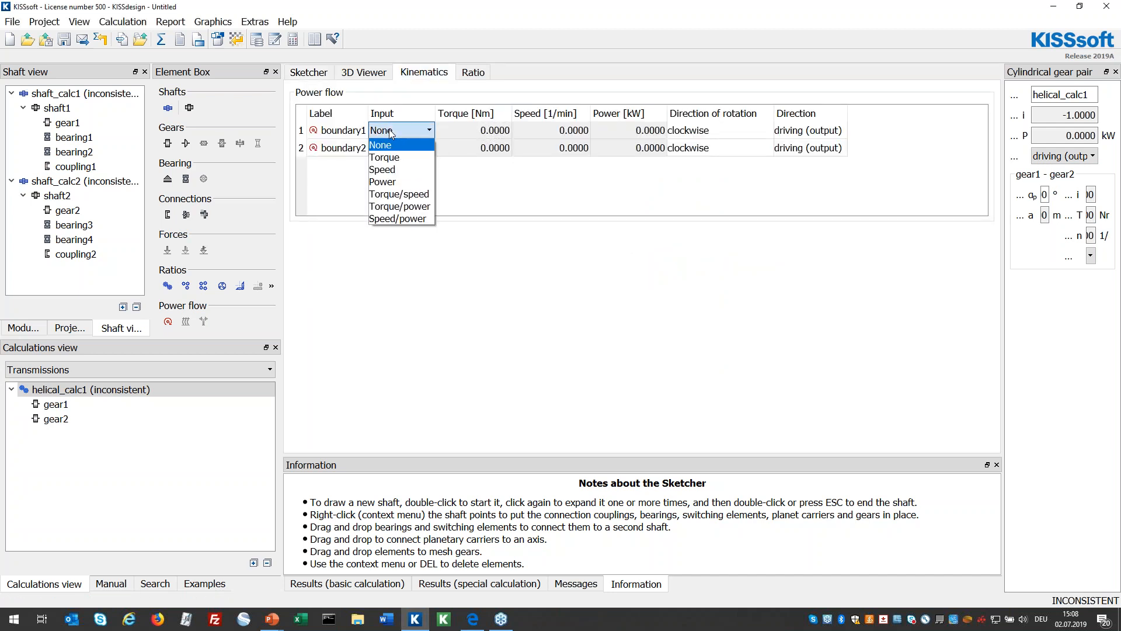
click(408, 195)
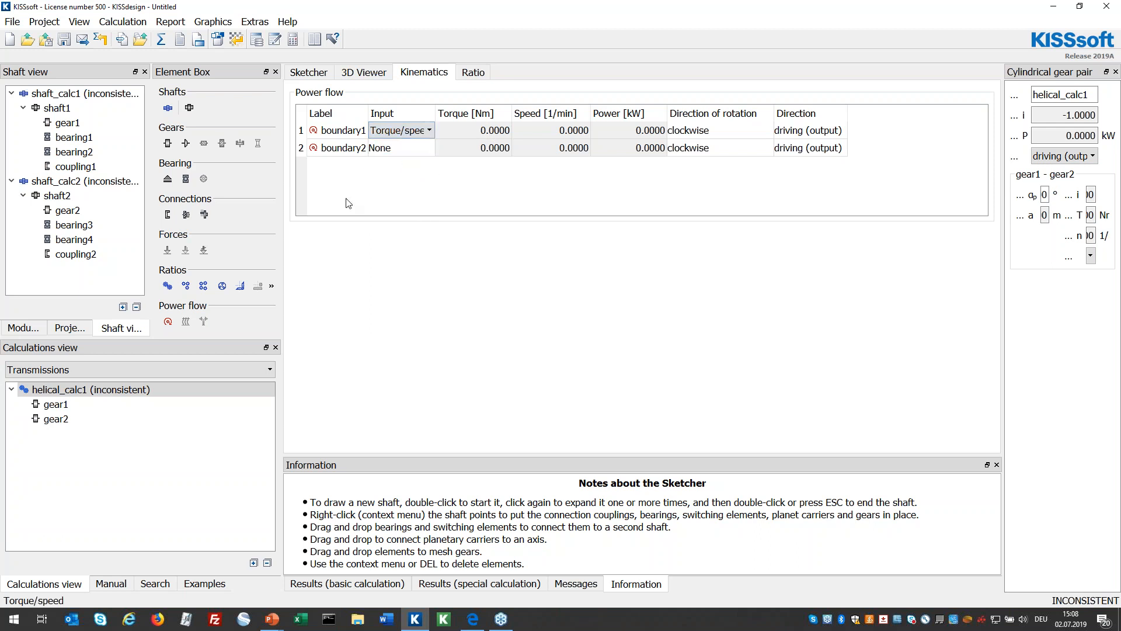
click(484, 131)
double_click(503, 130)
text(100)
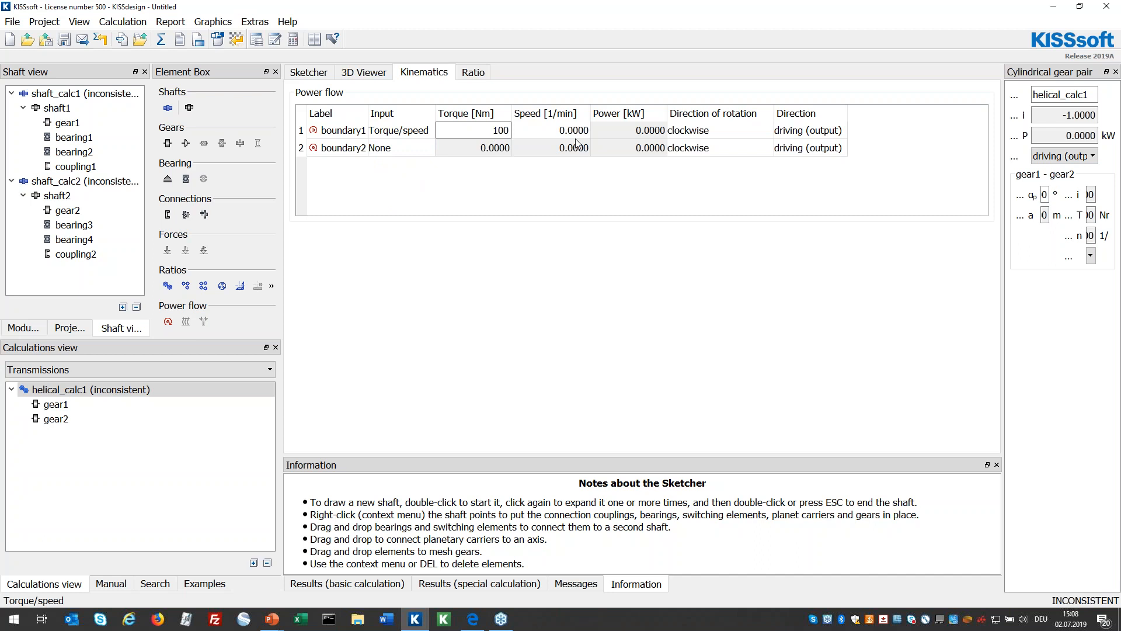
key(Return)
double_click(586, 131)
text(1000)
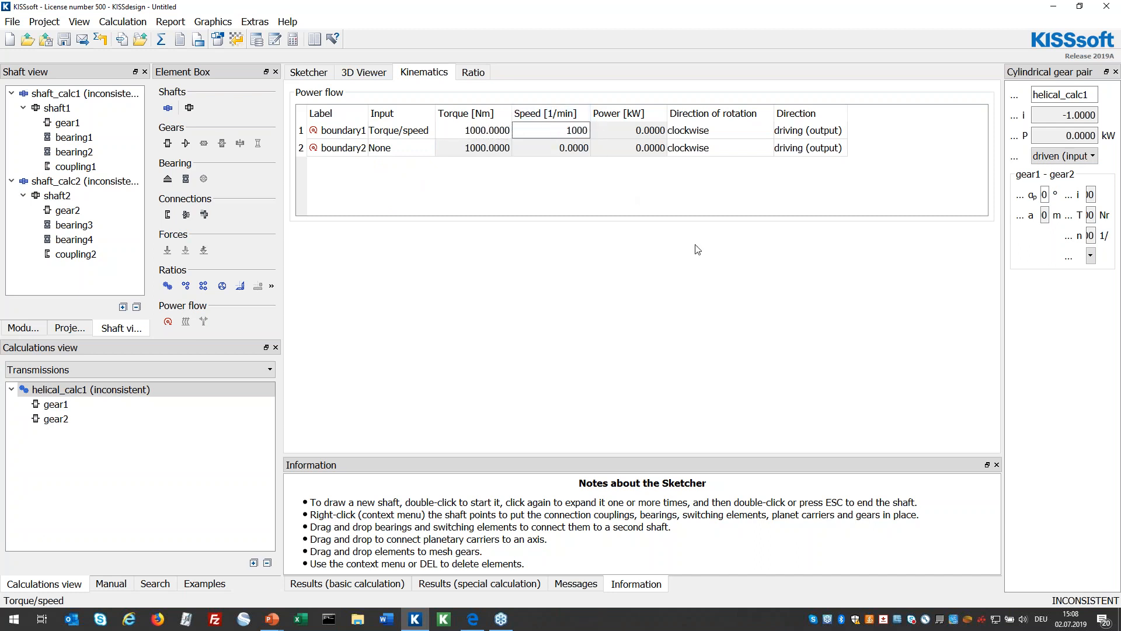
key(Return)
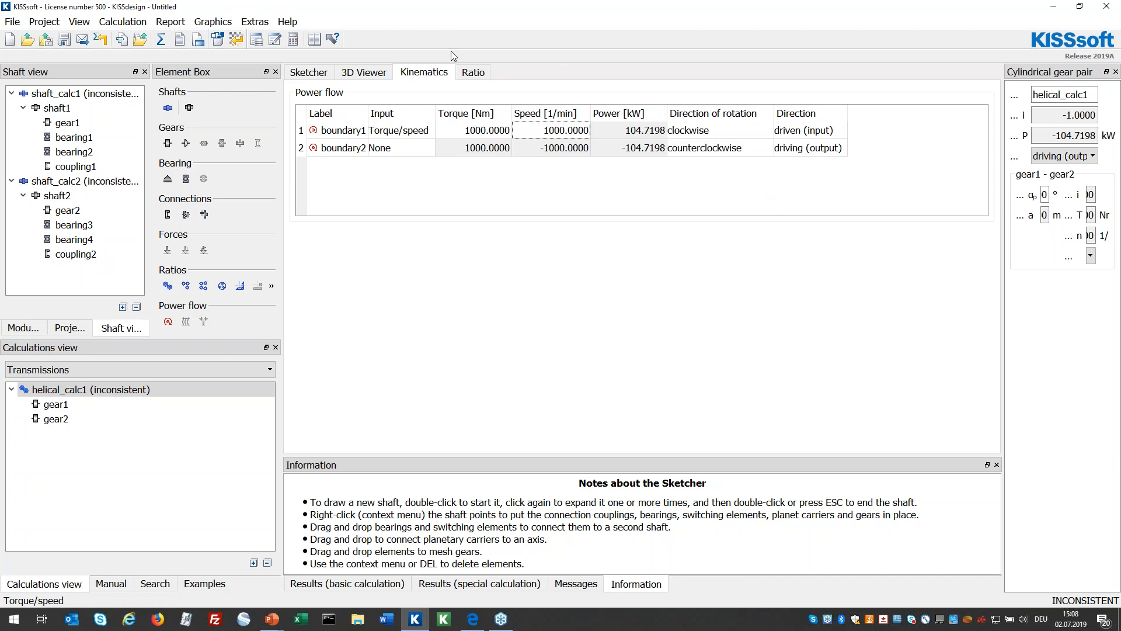
Set gear B of the gear pair to 50 teeth with the input kept as Gear A/gear B, and review the resulting kinematics
click(475, 73)
click(480, 132)
click(480, 132)
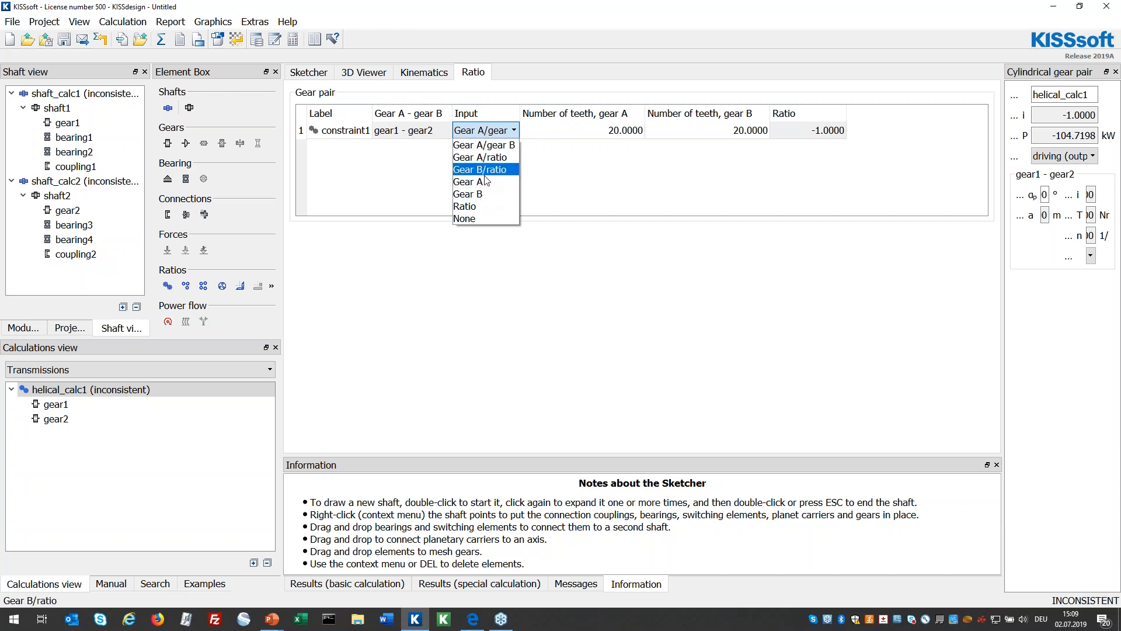
click(631, 168)
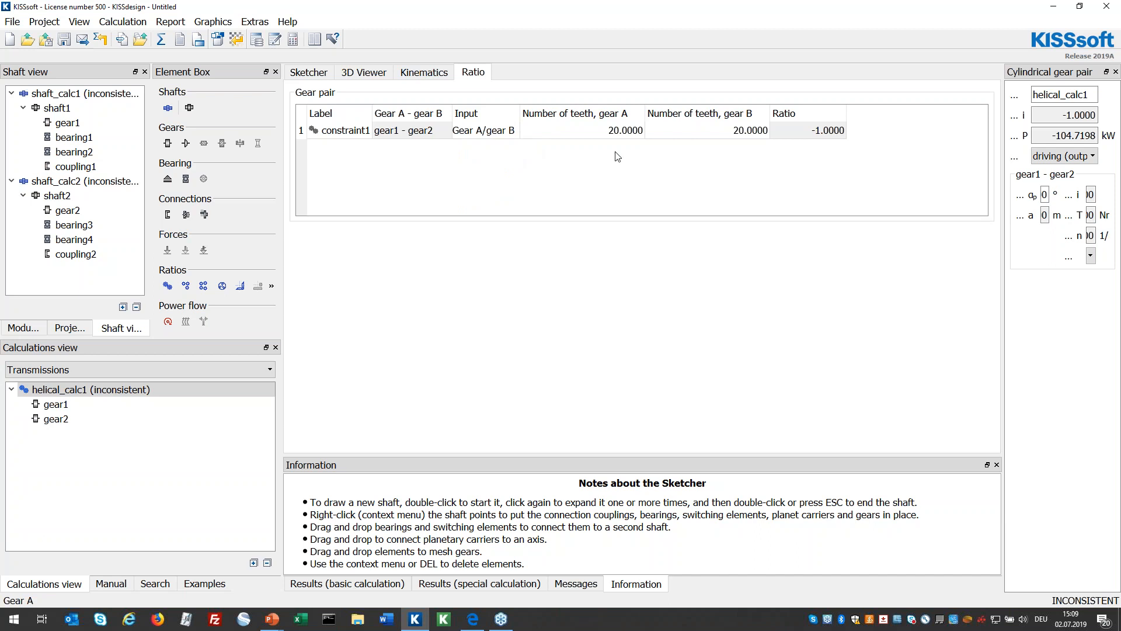
double_click(710, 136)
text(50)
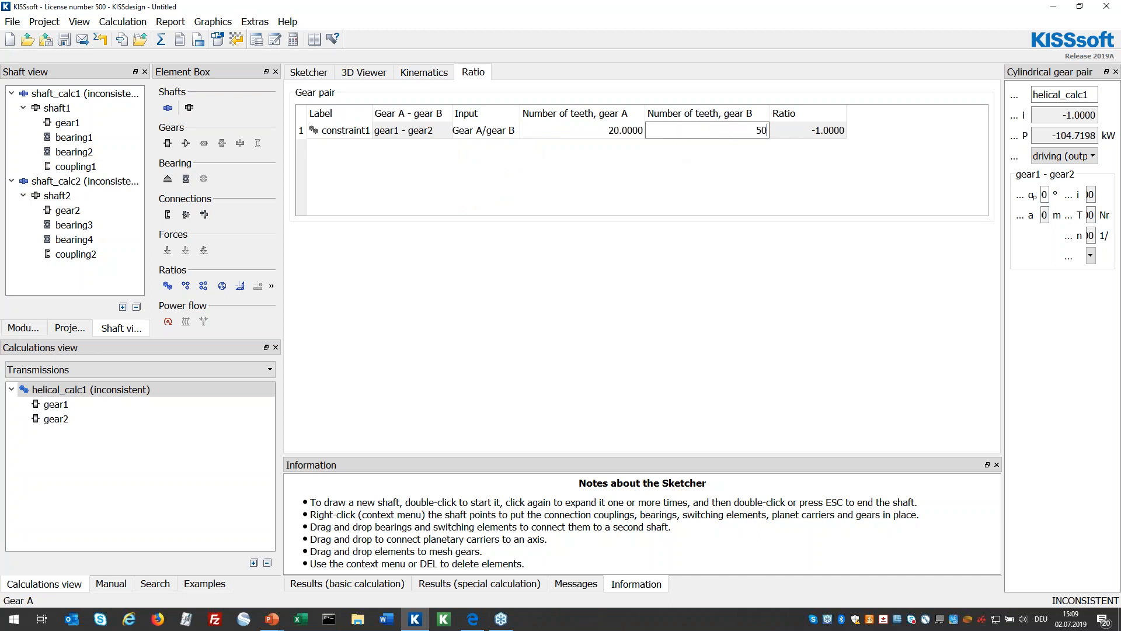
key(Return)
click(425, 75)
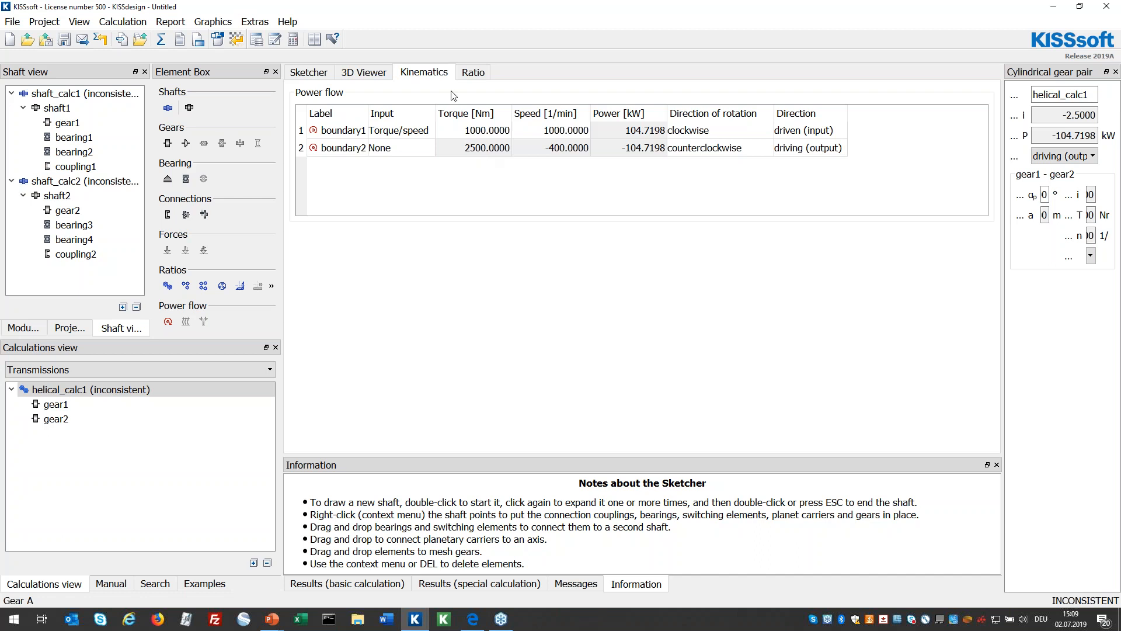
Return to the sketch and start a new, empty KISSdesign model in place of the current one
click(309, 72)
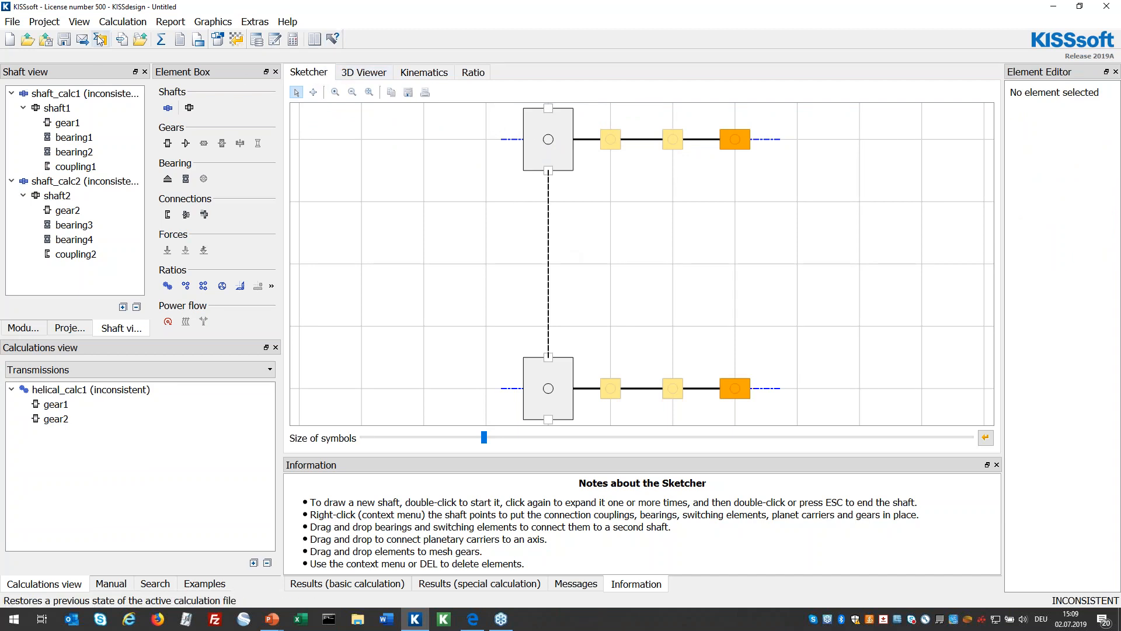
click(9, 39)
click(605, 324)
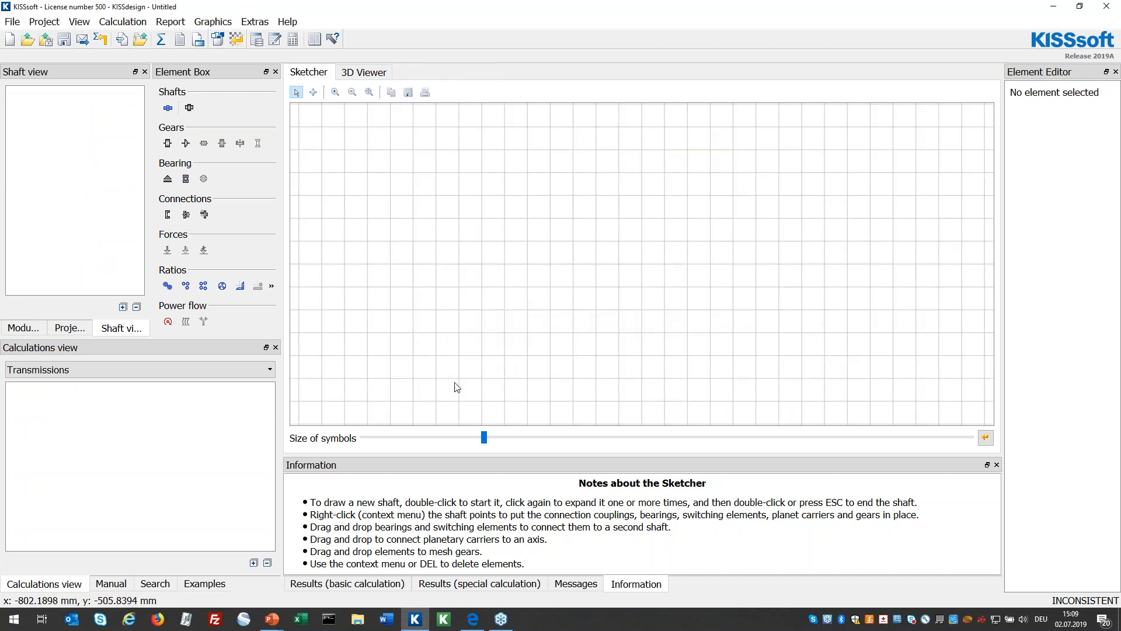
Sketch a horizontal shaft about four grid squares long in the lower part of the sketch and position its axis
double_click(415, 360)
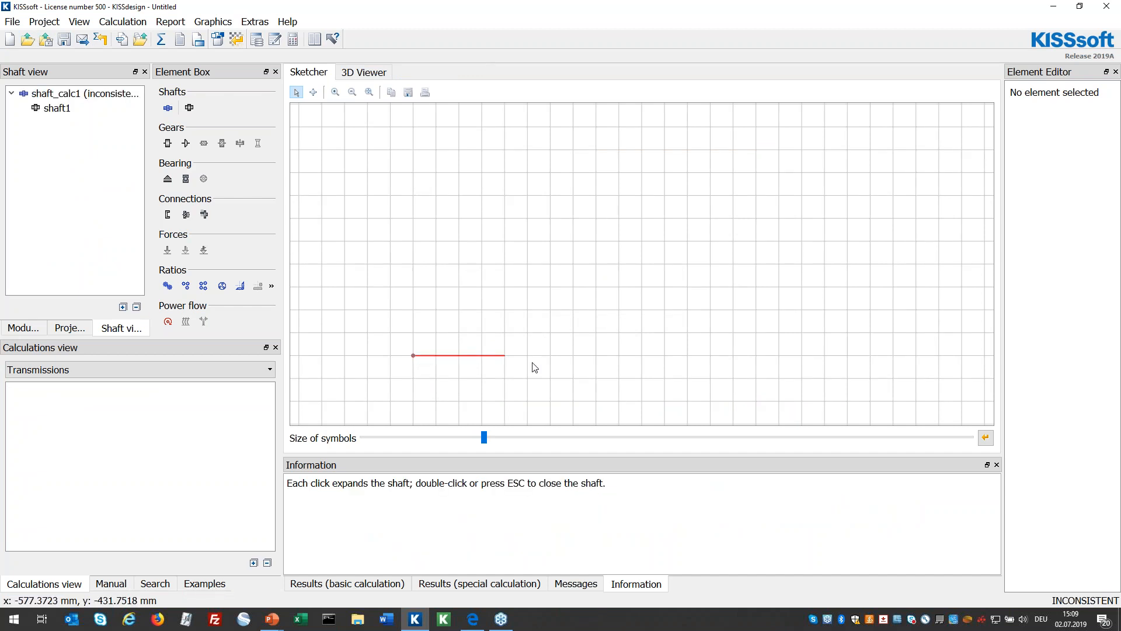
click(505, 355)
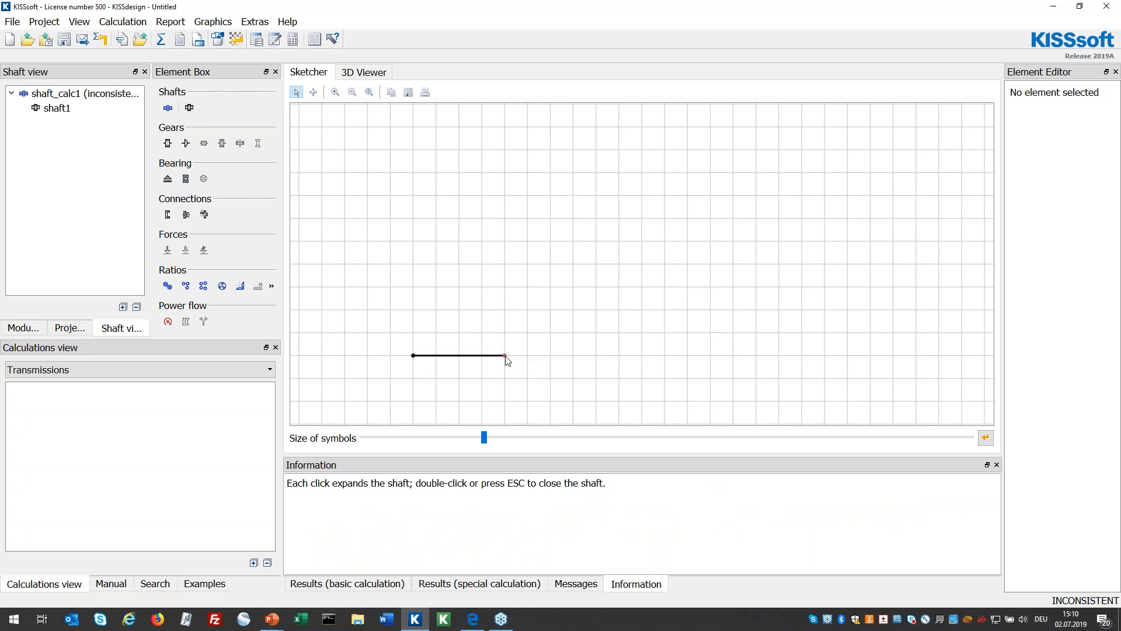
key(Escape)
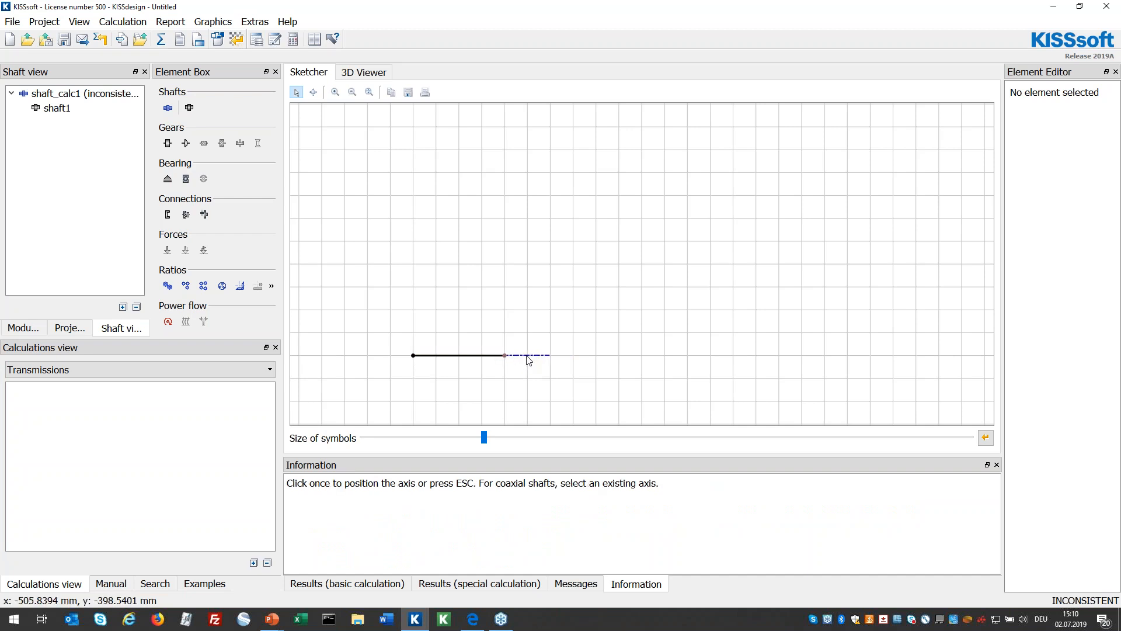
click(527, 356)
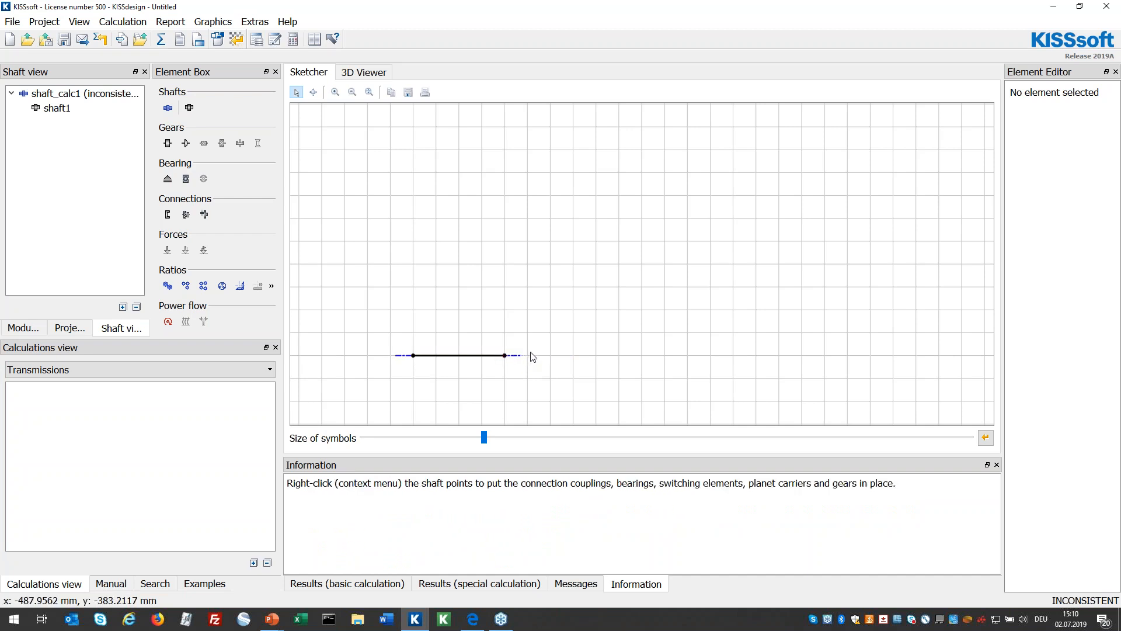
Place a cylindrical gear at the left end of the shaft and a bearing at its midpoint
right_click(414, 356)
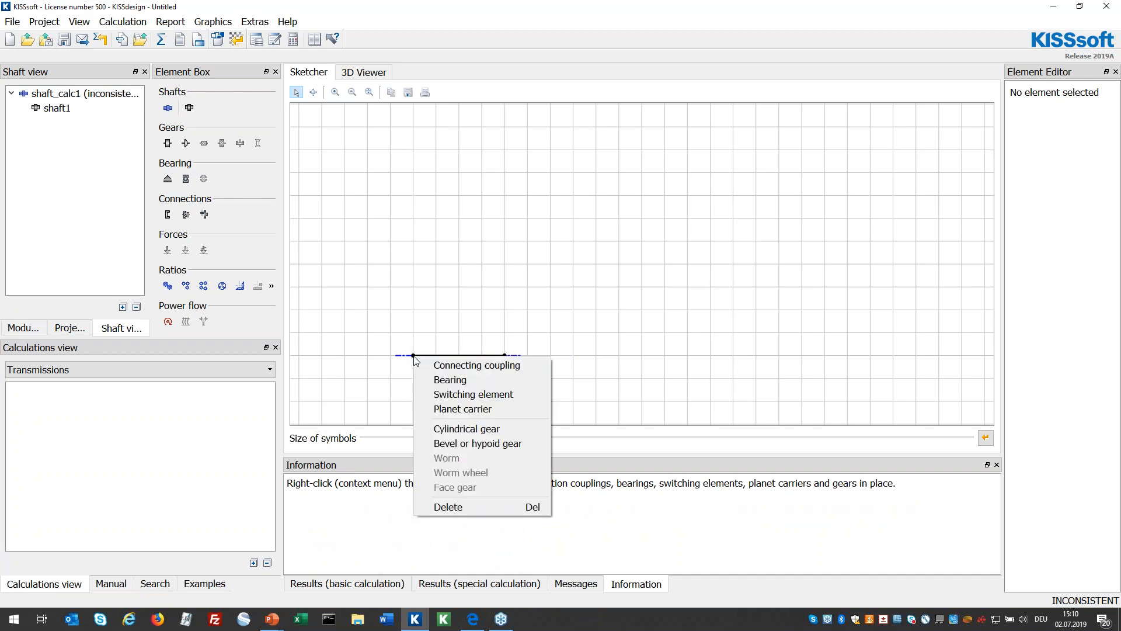
click(471, 429)
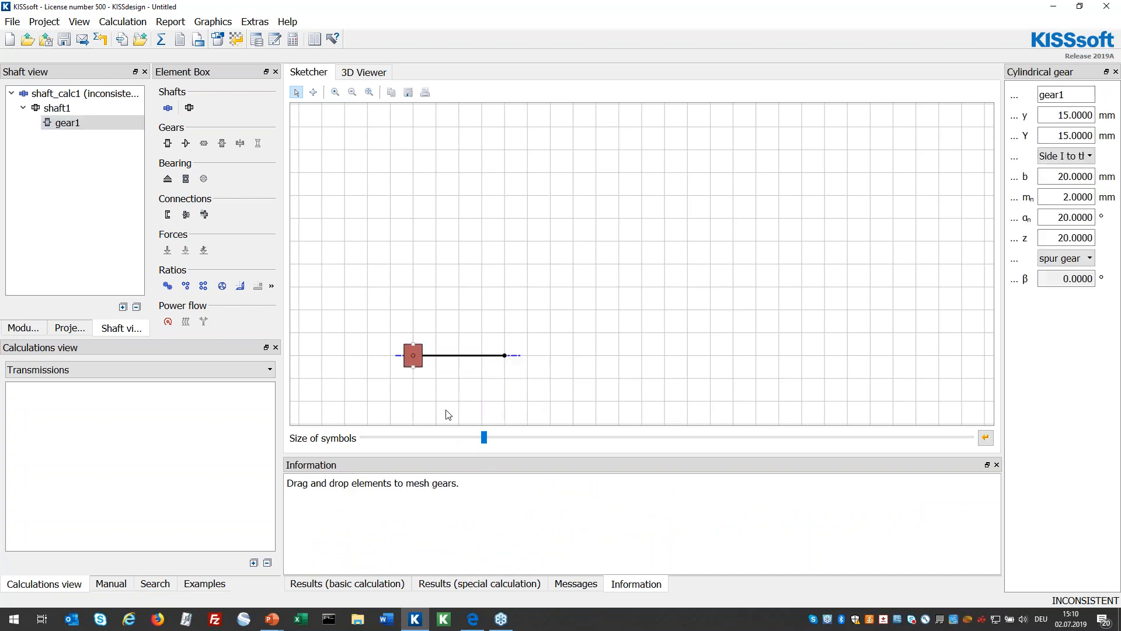
click(458, 360)
right_click(460, 358)
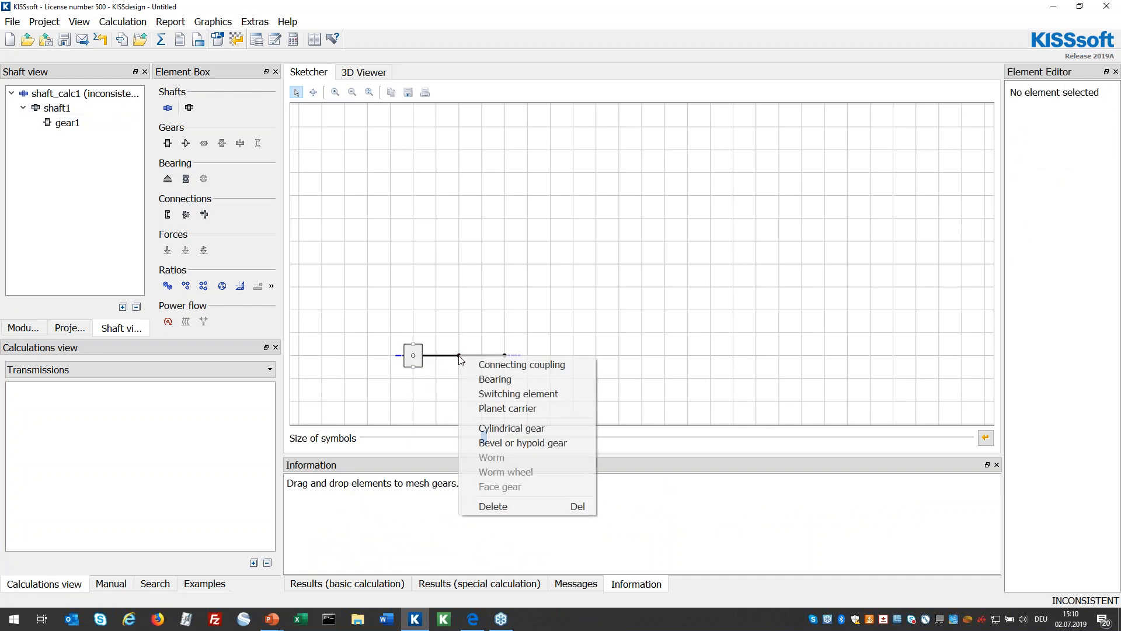
click(500, 383)
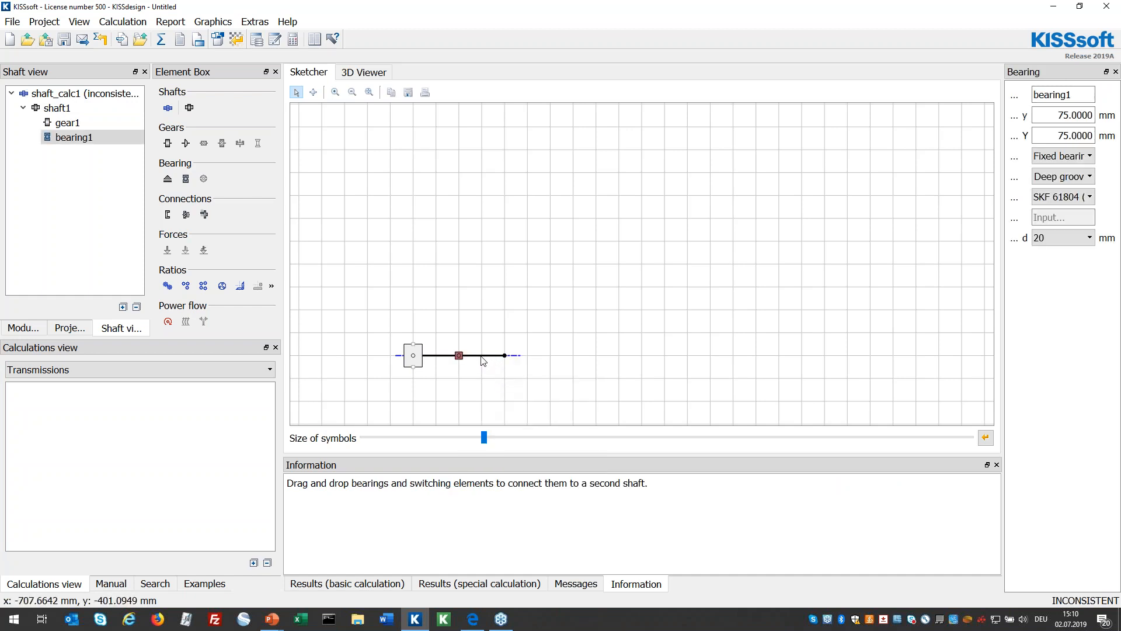
Add a second bearing between the first bearing and the shaft's right end, and a connecting coupling at that end
click(483, 359)
right_click(482, 358)
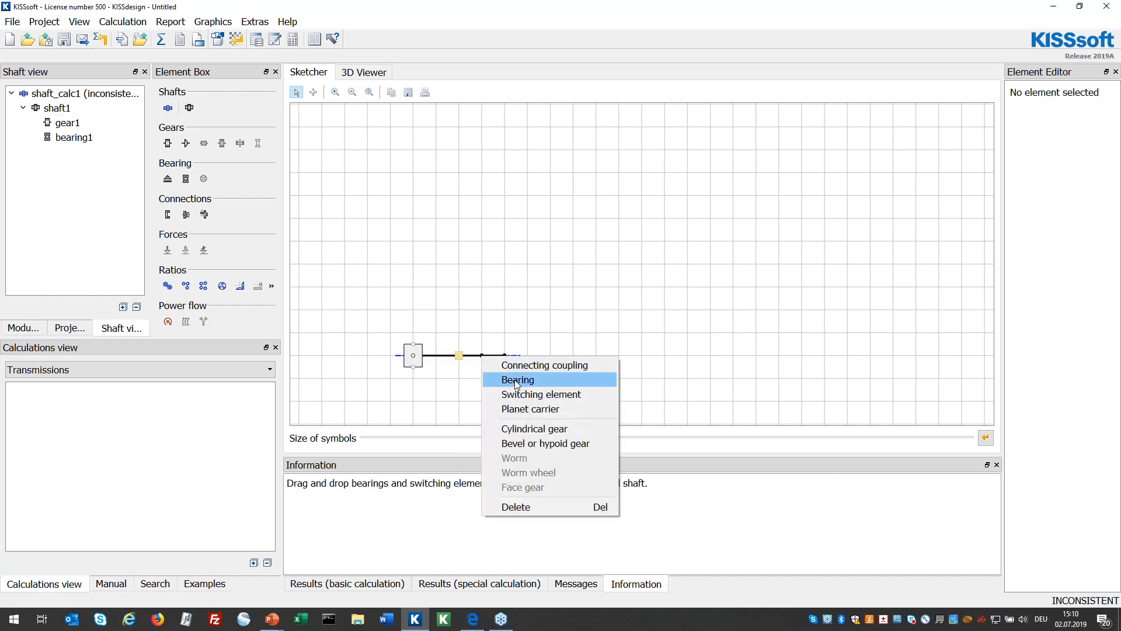
click(516, 383)
click(508, 358)
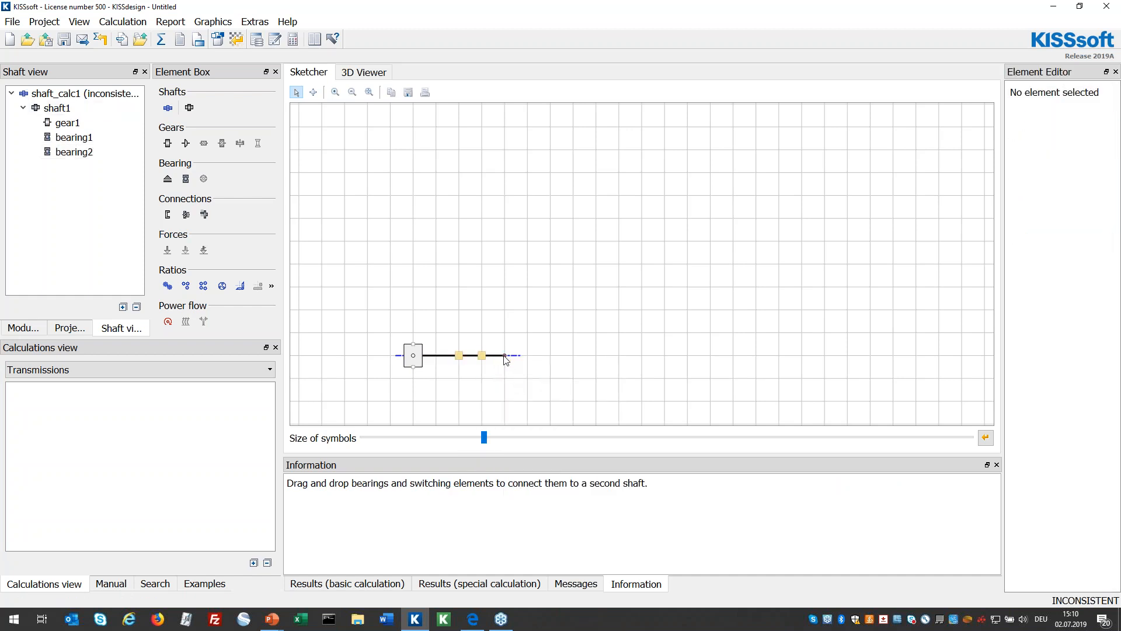
right_click(507, 359)
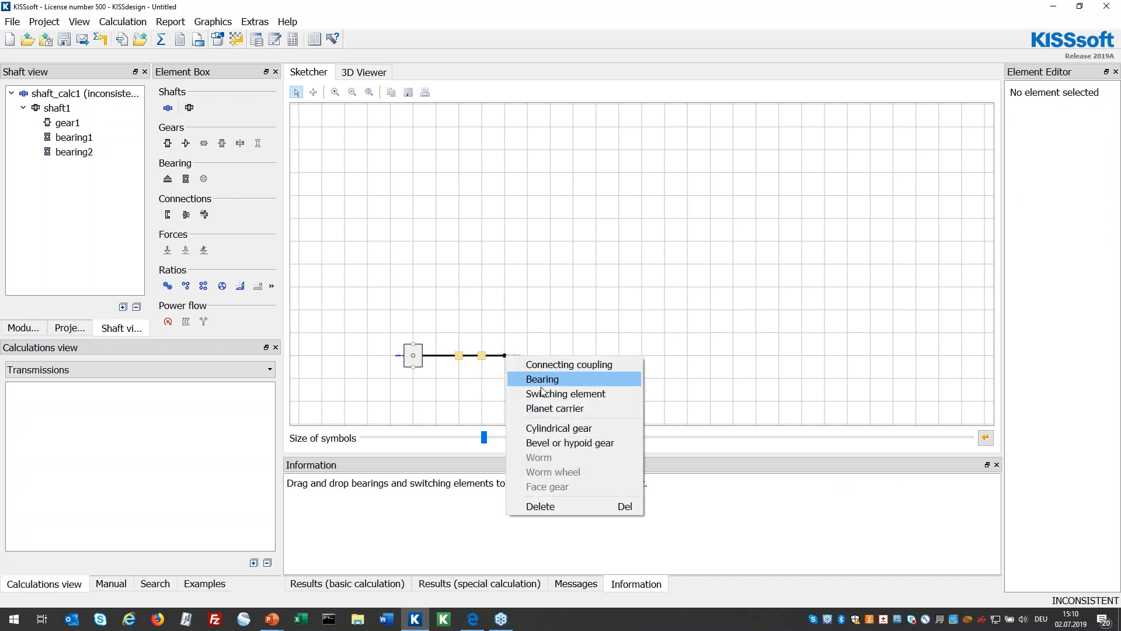
click(549, 366)
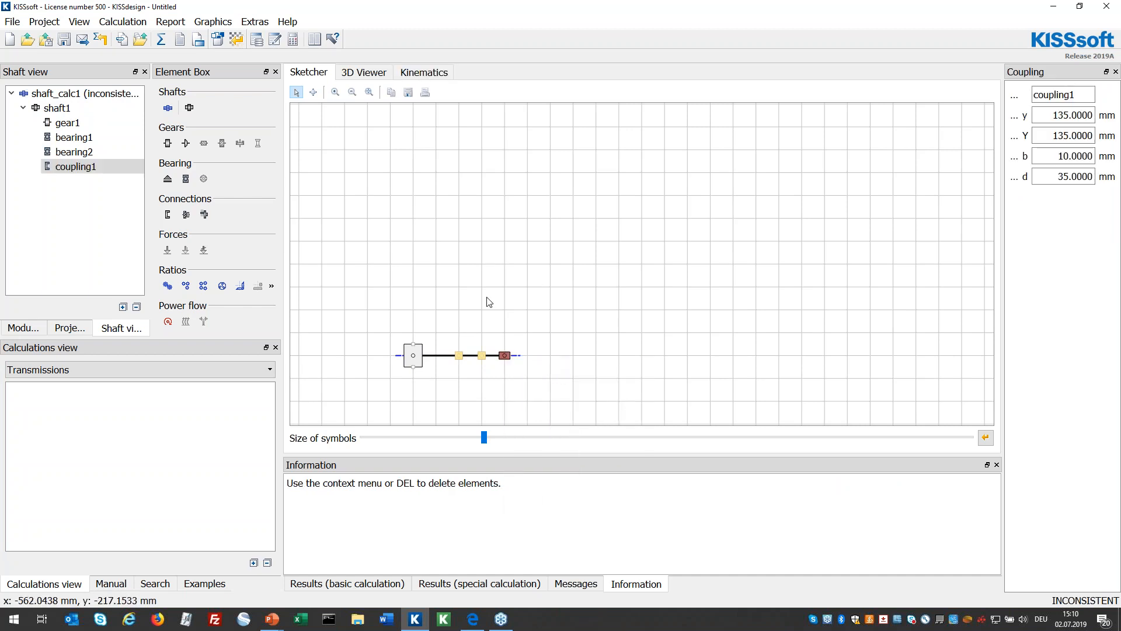
Sketch a second horizontal shaft about four grid squares long, three squares above the first, with its own axis
click(413, 287)
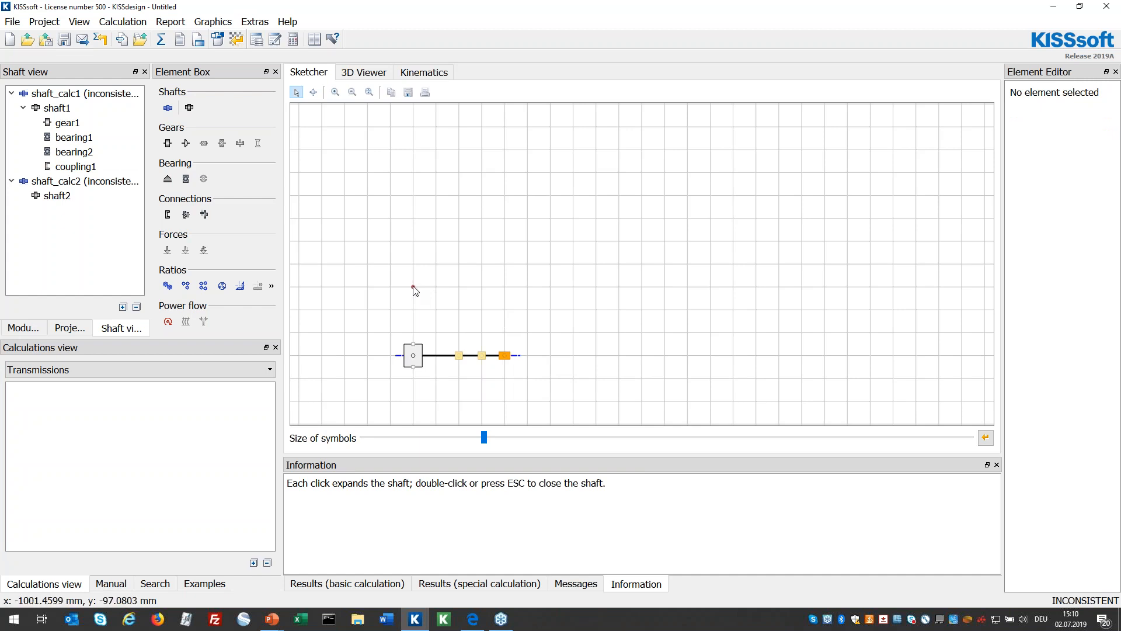
click(505, 287)
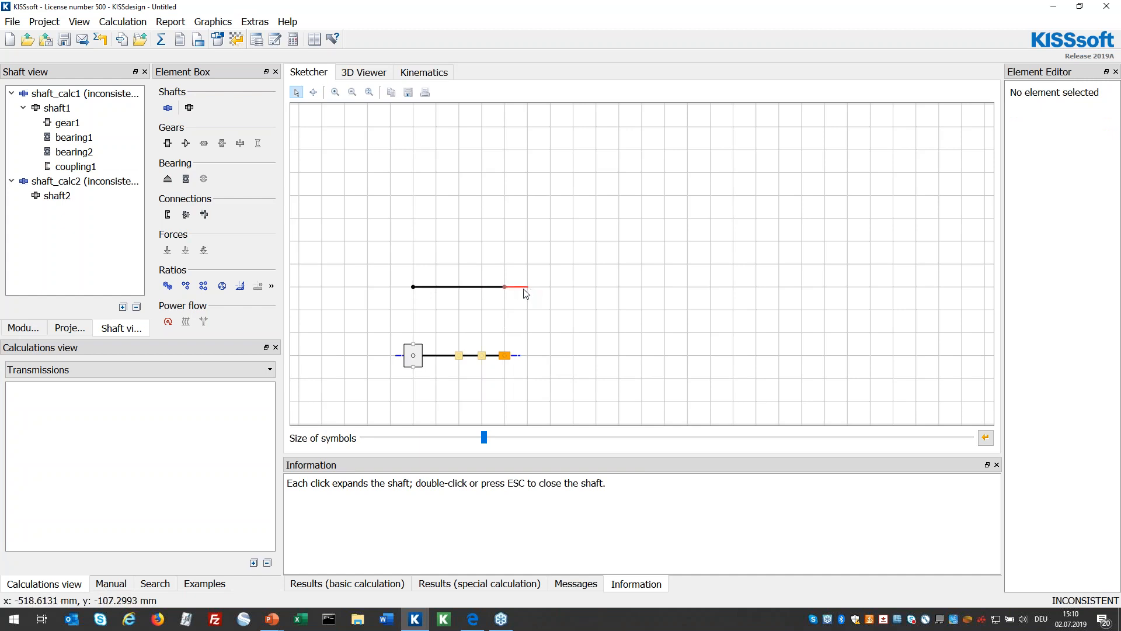
key(Escape)
key(Escape)
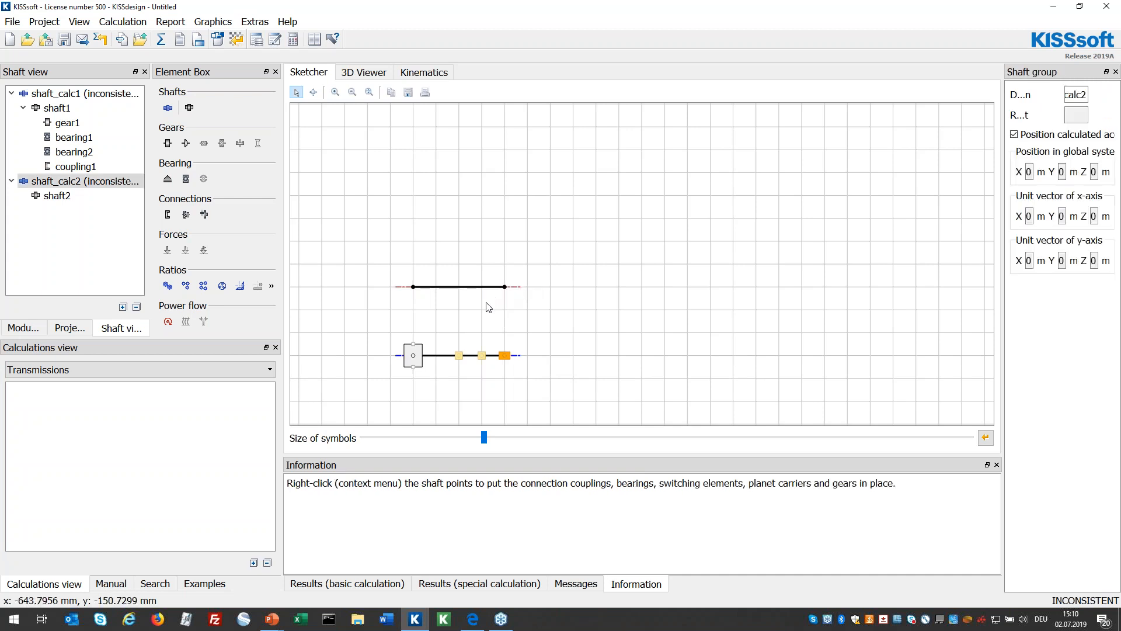
Place a cylindrical gear at the left end of the upper shaft and a bearing at its midpoint
click(415, 290)
right_click(416, 290)
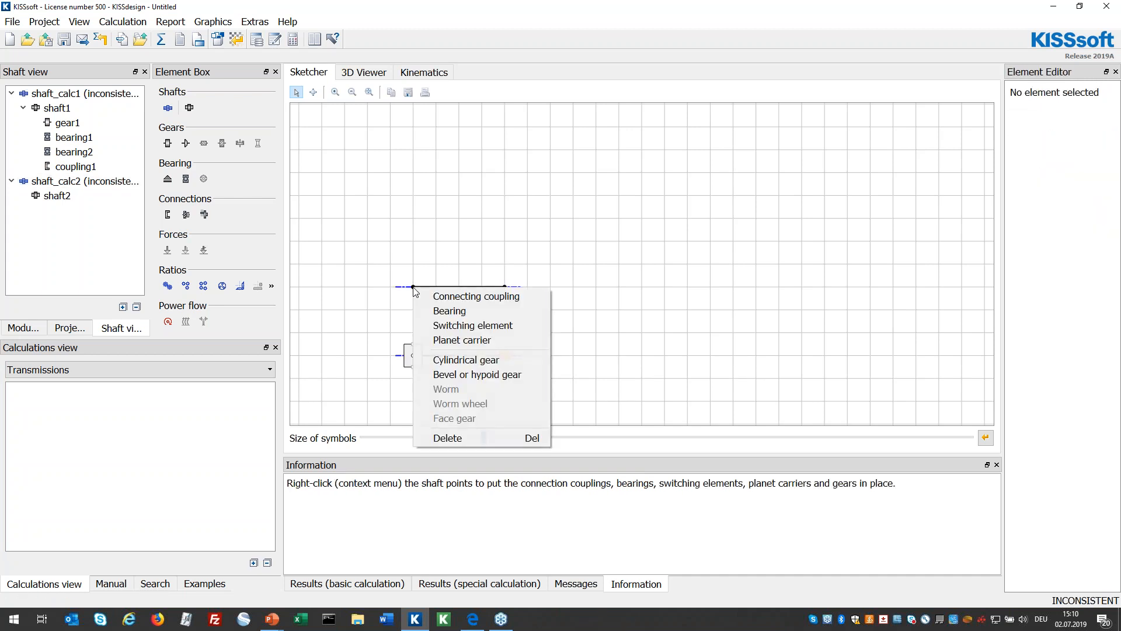
click(461, 358)
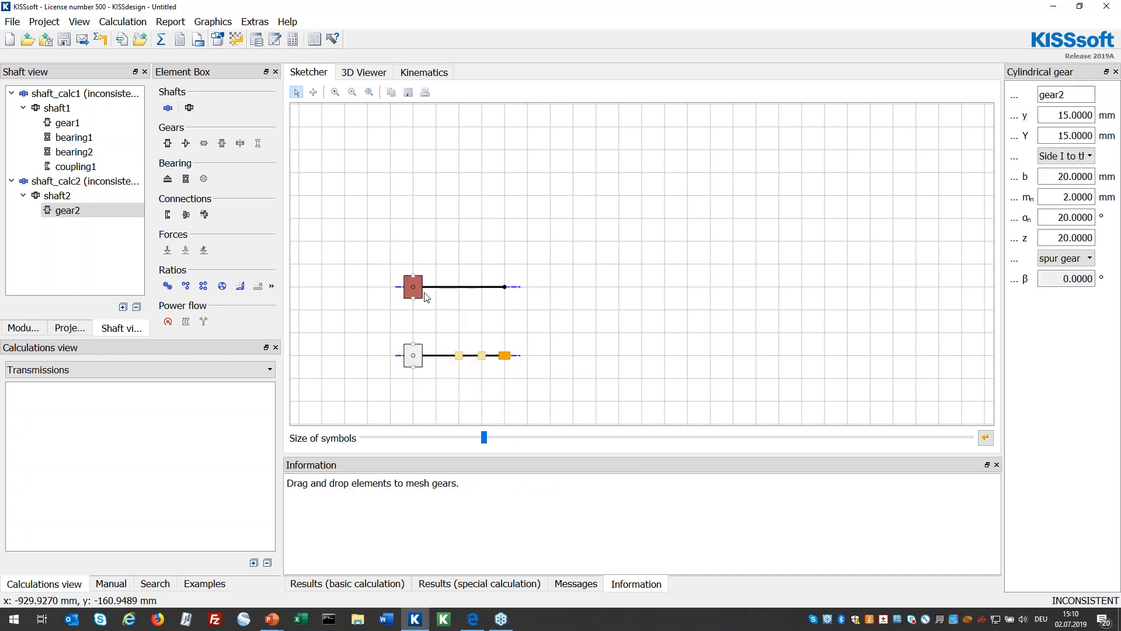
click(460, 288)
right_click(460, 290)
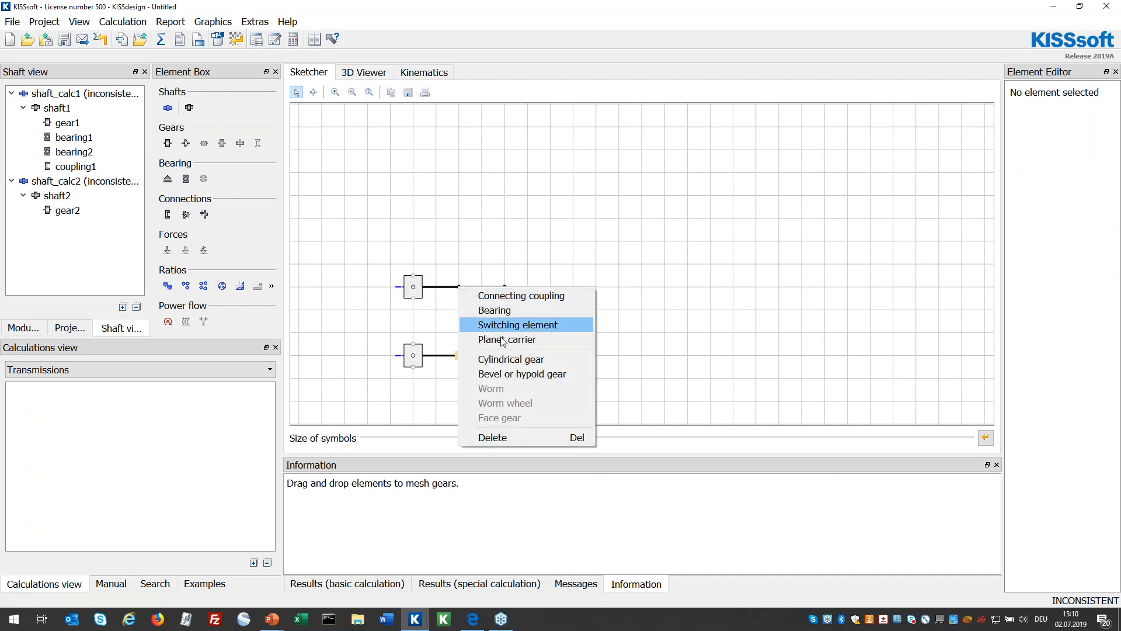
click(493, 310)
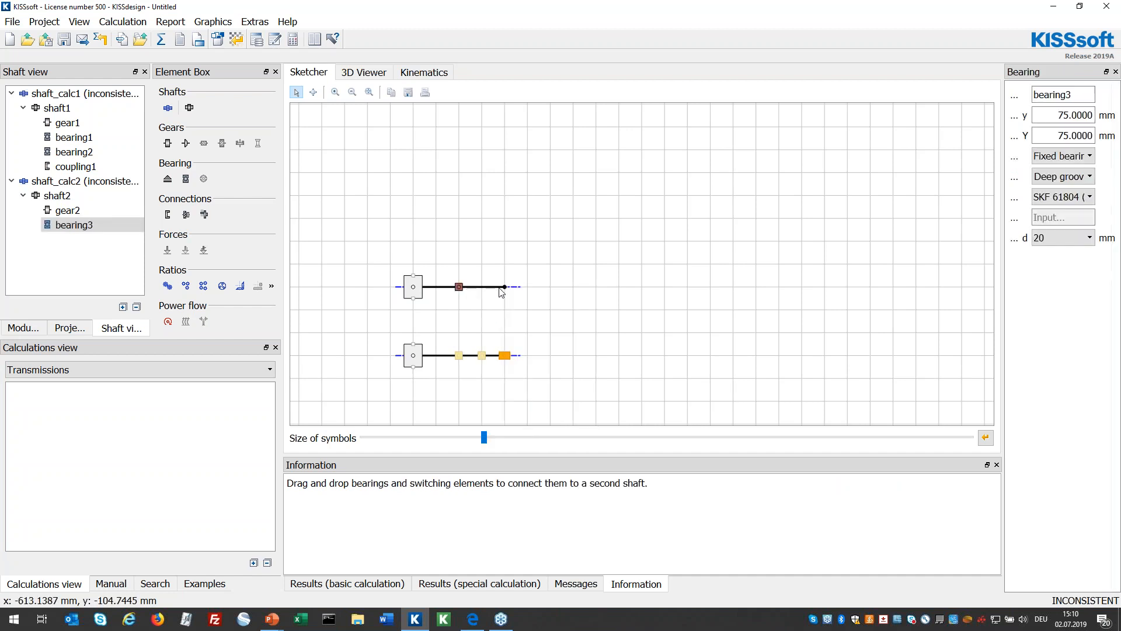
Add the upper shaft's second bearing, aligned with the lower one, and a connecting coupling at its right end
click(484, 291)
right_click(483, 290)
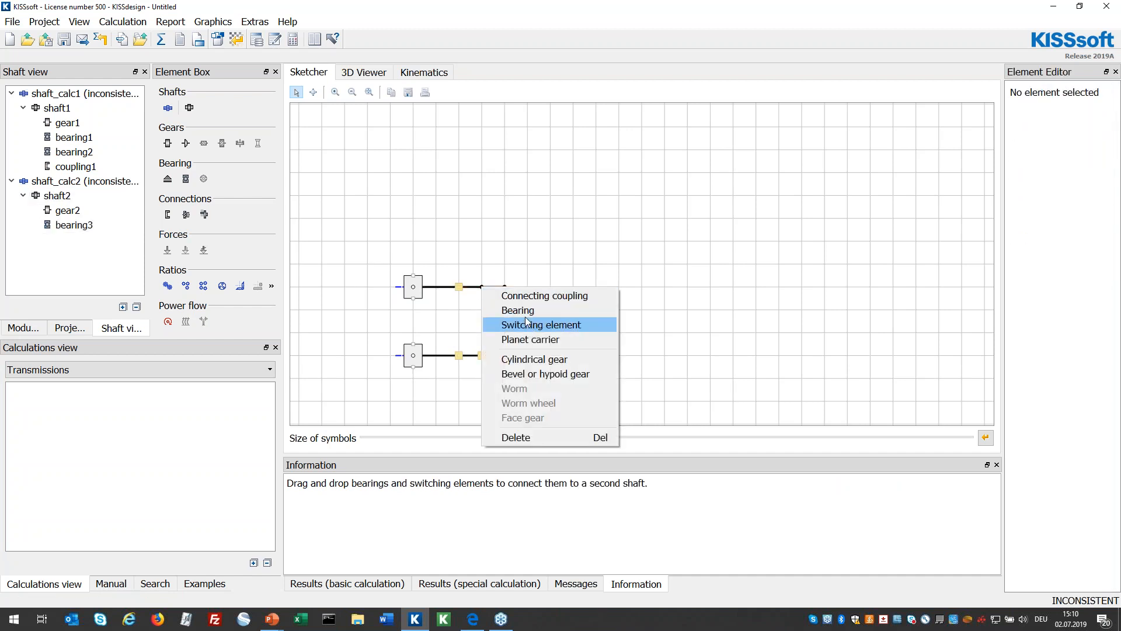
click(508, 308)
click(506, 292)
right_click(505, 290)
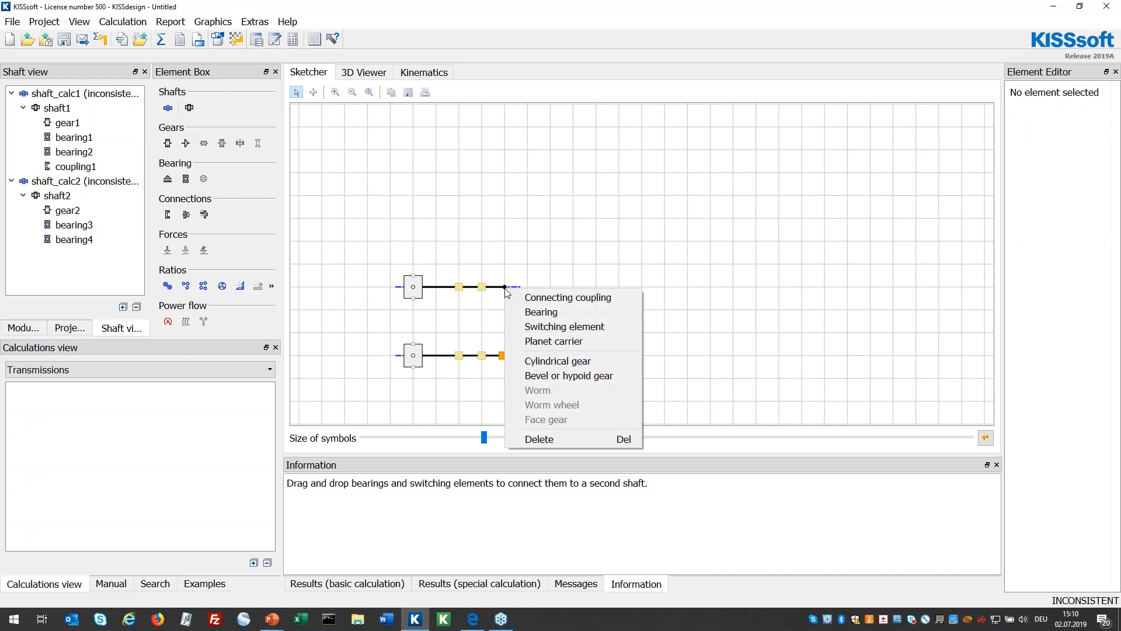
click(528, 297)
click(601, 299)
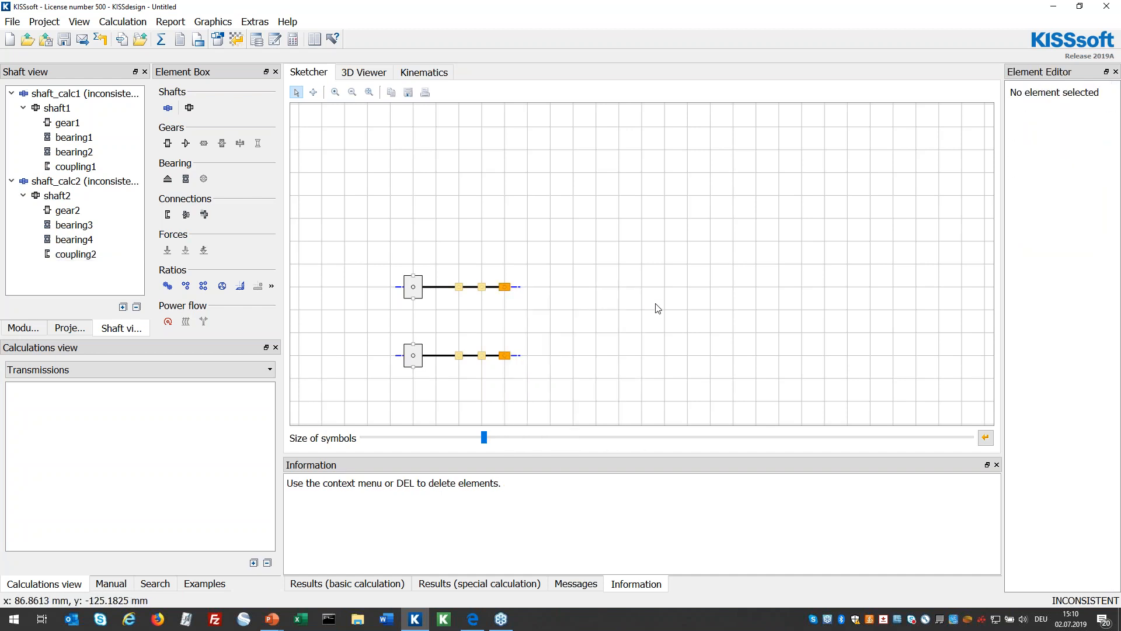
Mesh the lower shaft's cylindrical gear with the cylindrical gear on the upper shaft
click(413, 359)
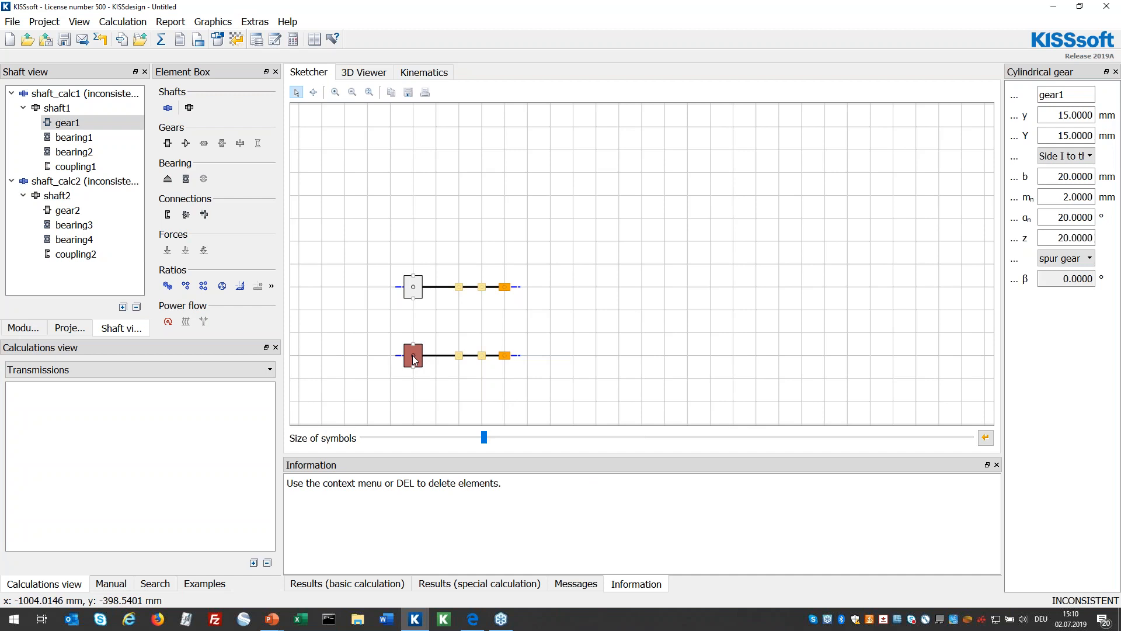
drag(413, 358, 416, 292)
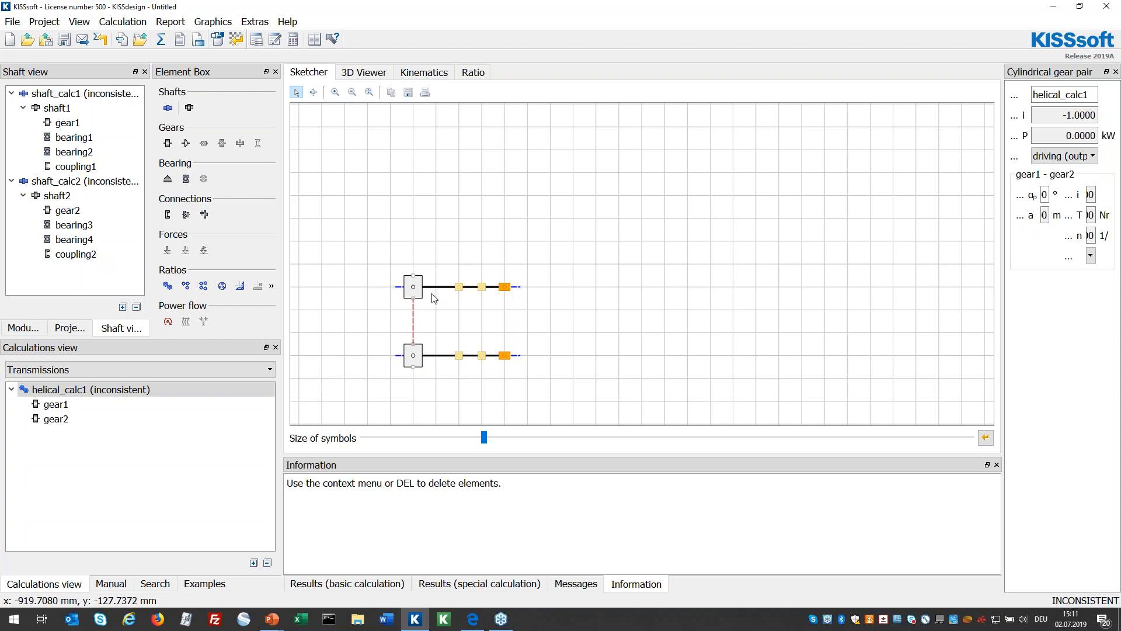
scroll(377, 336, up, 4)
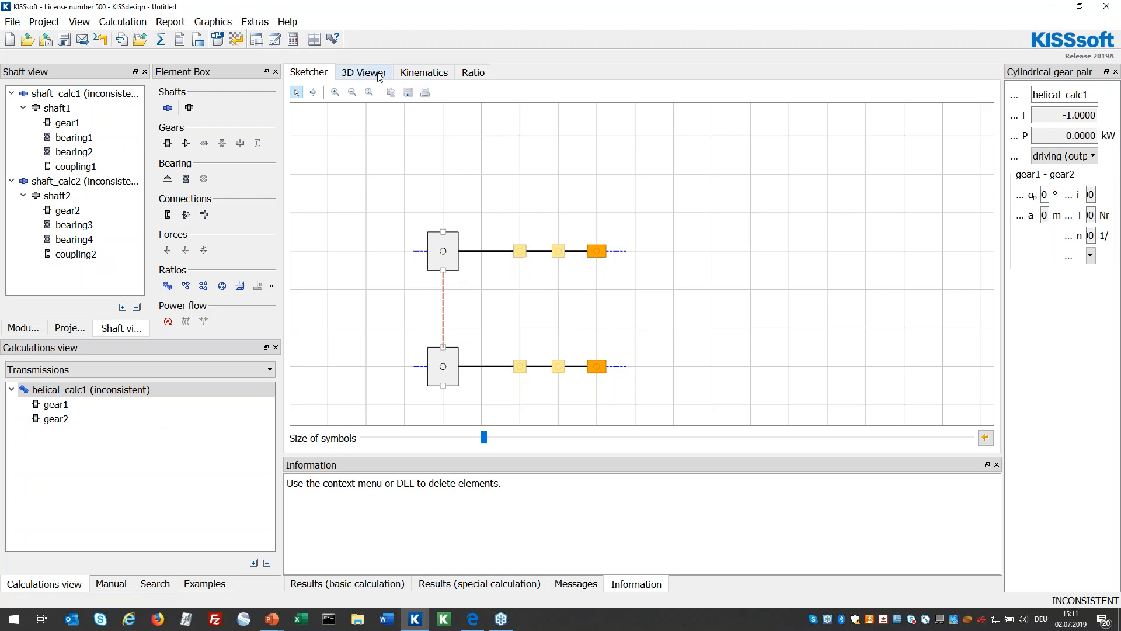
click(425, 72)
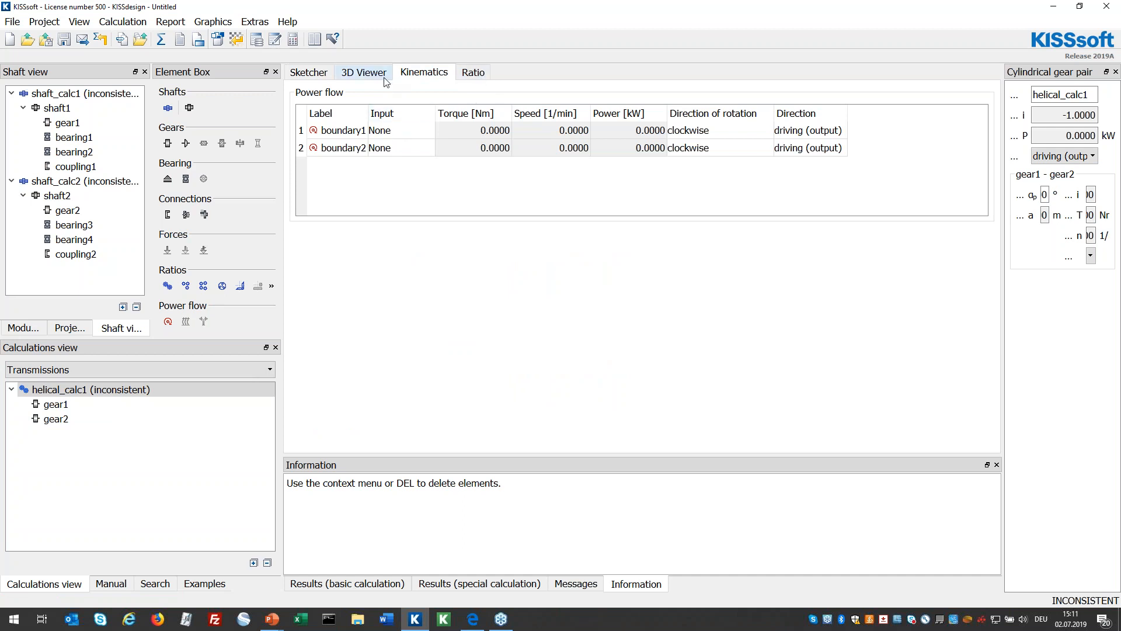
click(308, 72)
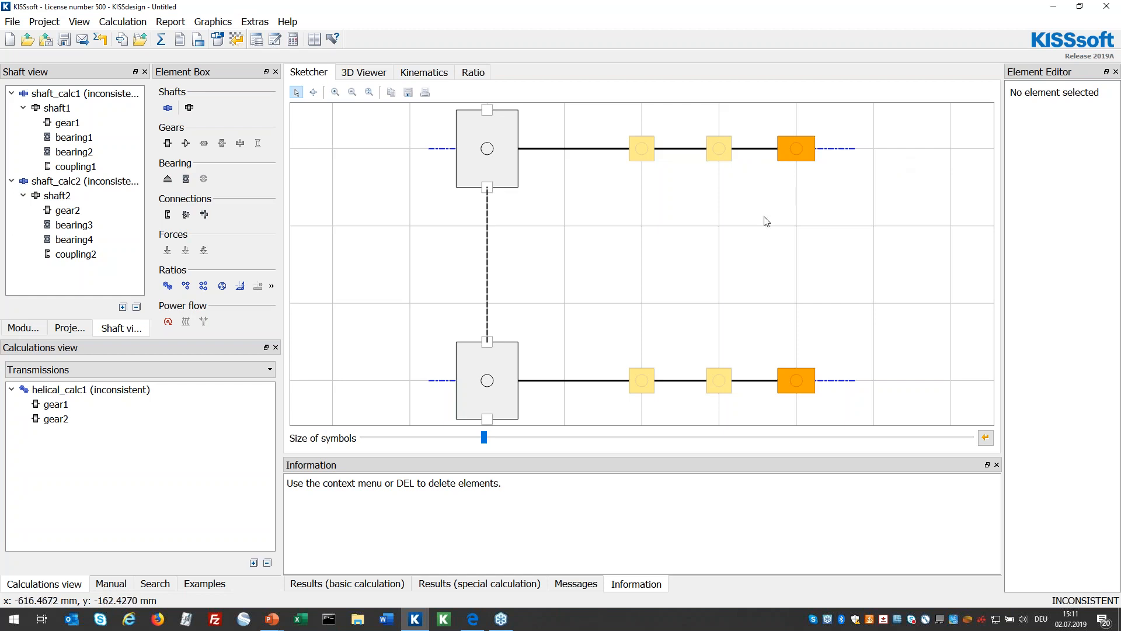
Delete the connecting coupling at the right end of the upper shaft
scroll(767, 235, down, 2)
scroll(775, 231, up, 1)
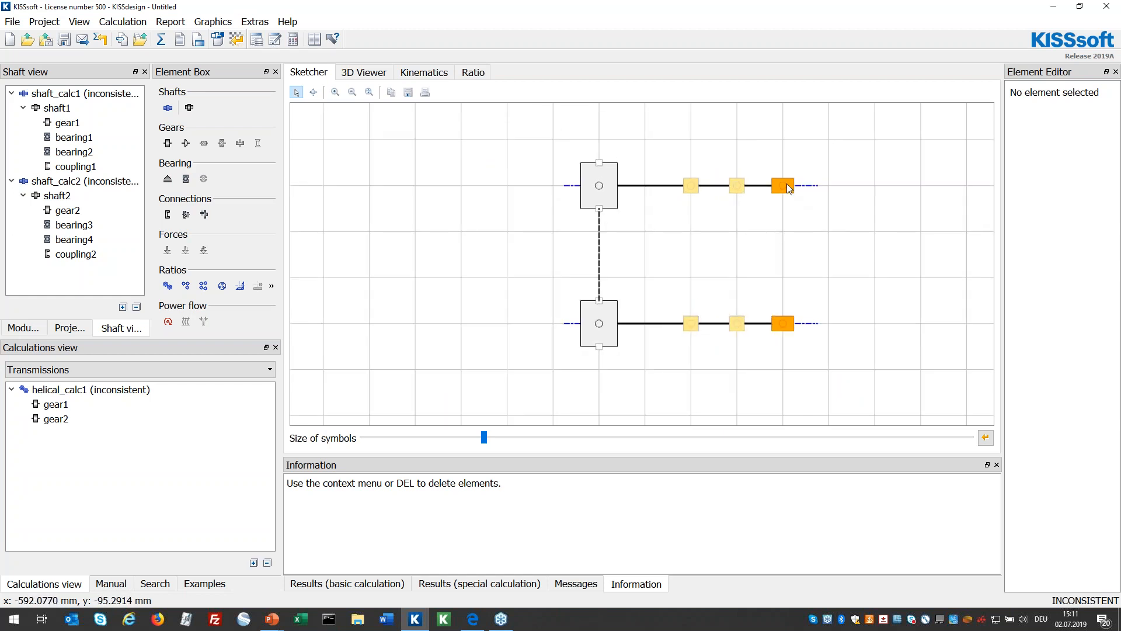
click(783, 187)
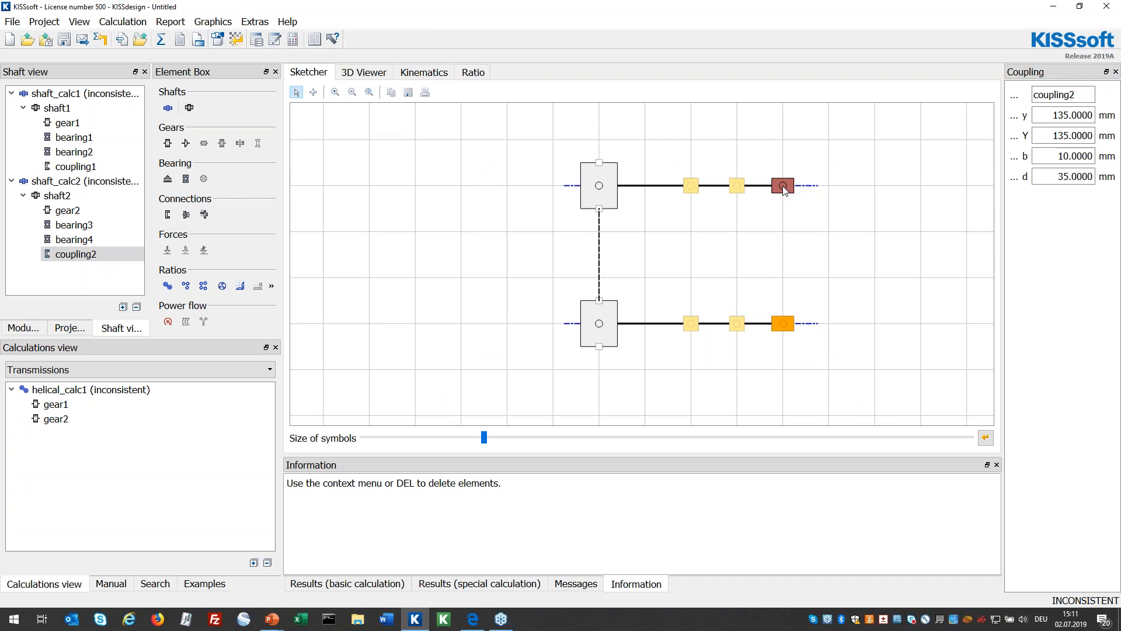
right_click(783, 187)
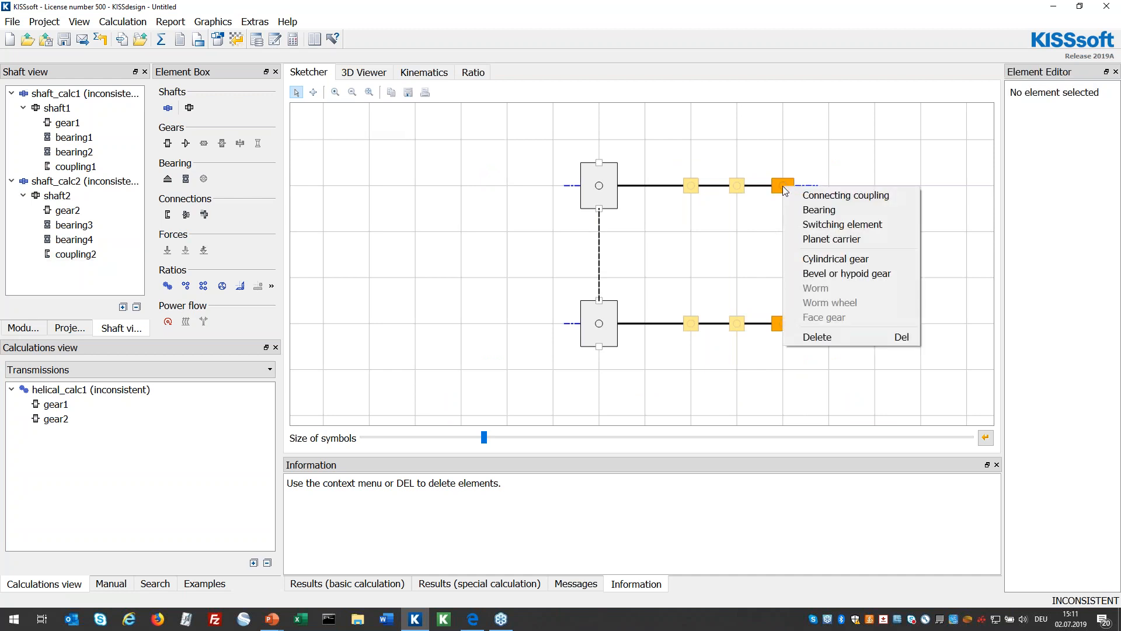
click(841, 337)
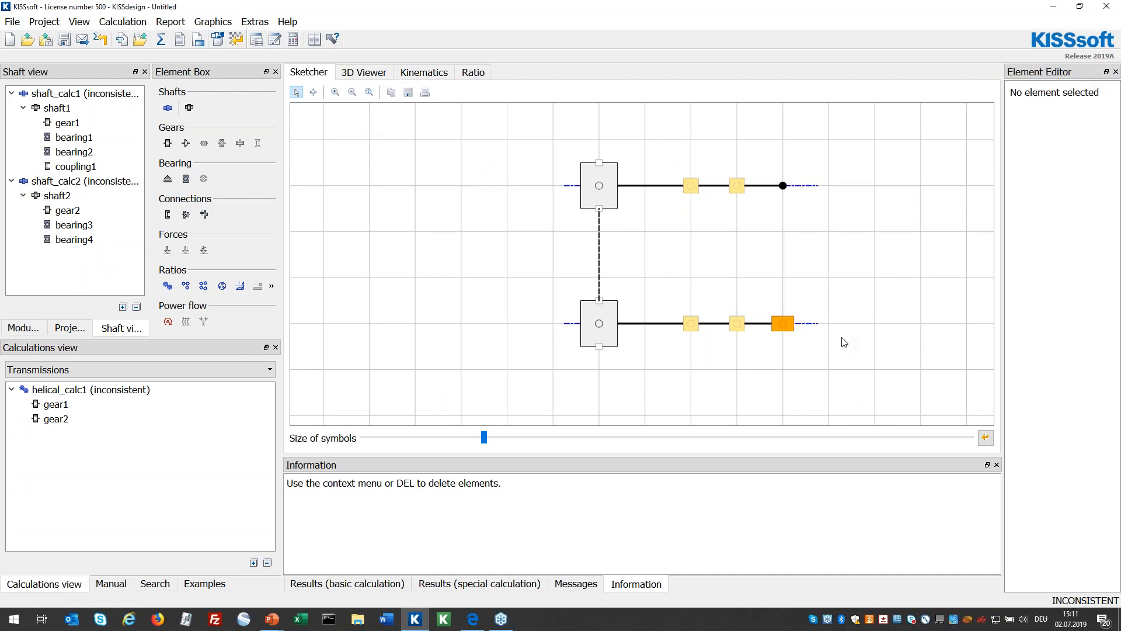
Place a bevel or hypoid gear at the upper shaft's right end with its tip pointing right
right_click(783, 189)
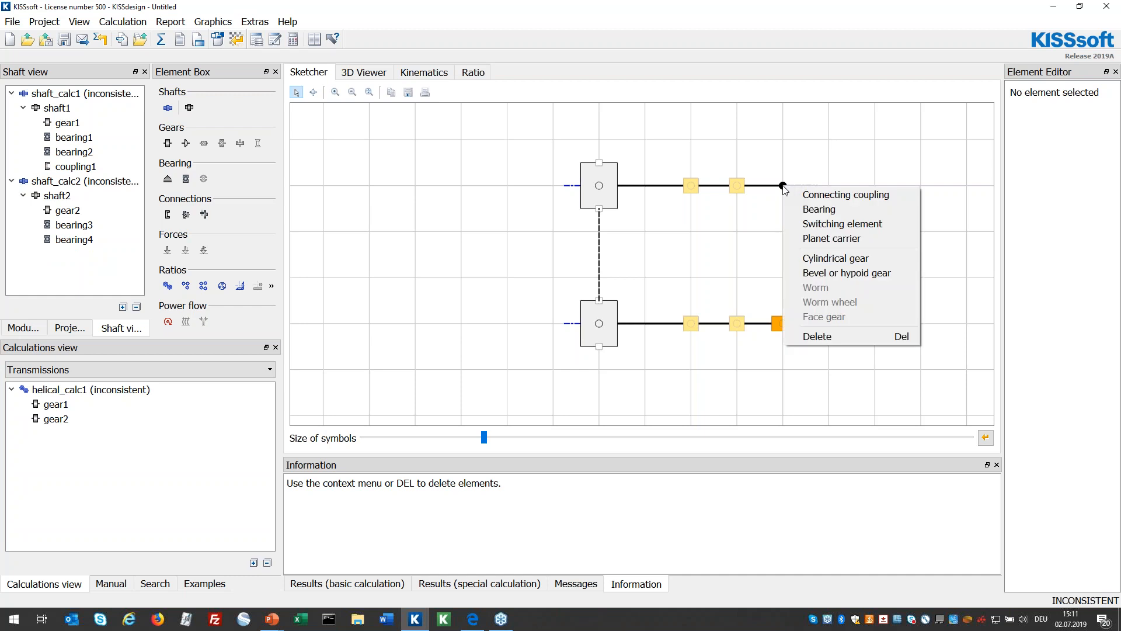
click(845, 272)
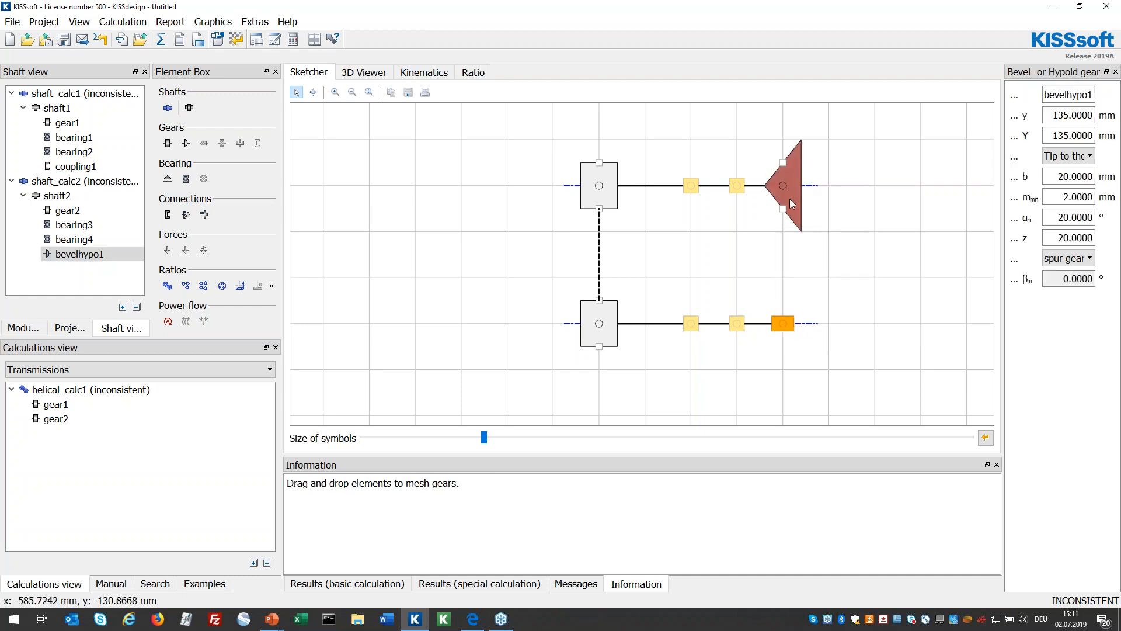
right_click(793, 201)
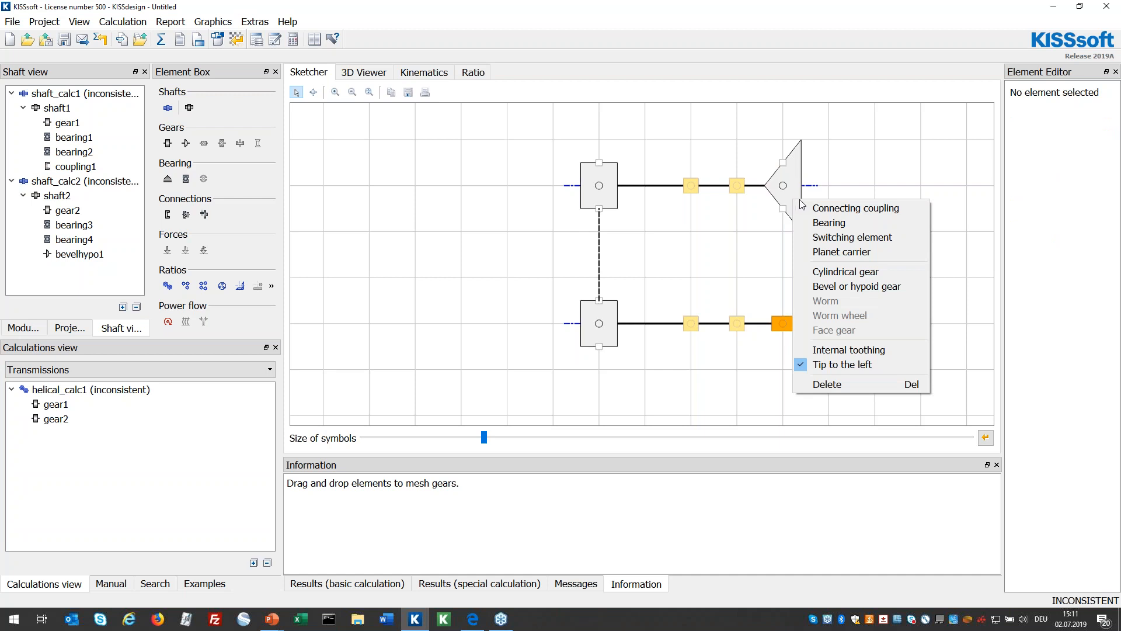
click(844, 364)
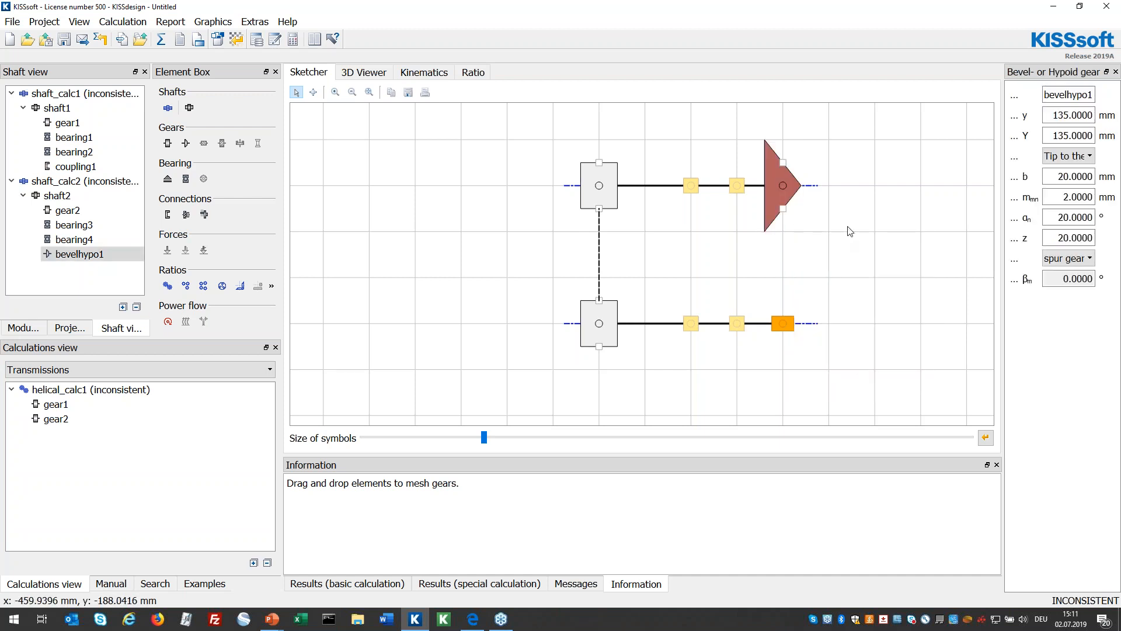
Sketch a vertical shaft about three grid squares long, up and to the right of the upper shaft's bevel gear
scroll(852, 227, down, 3)
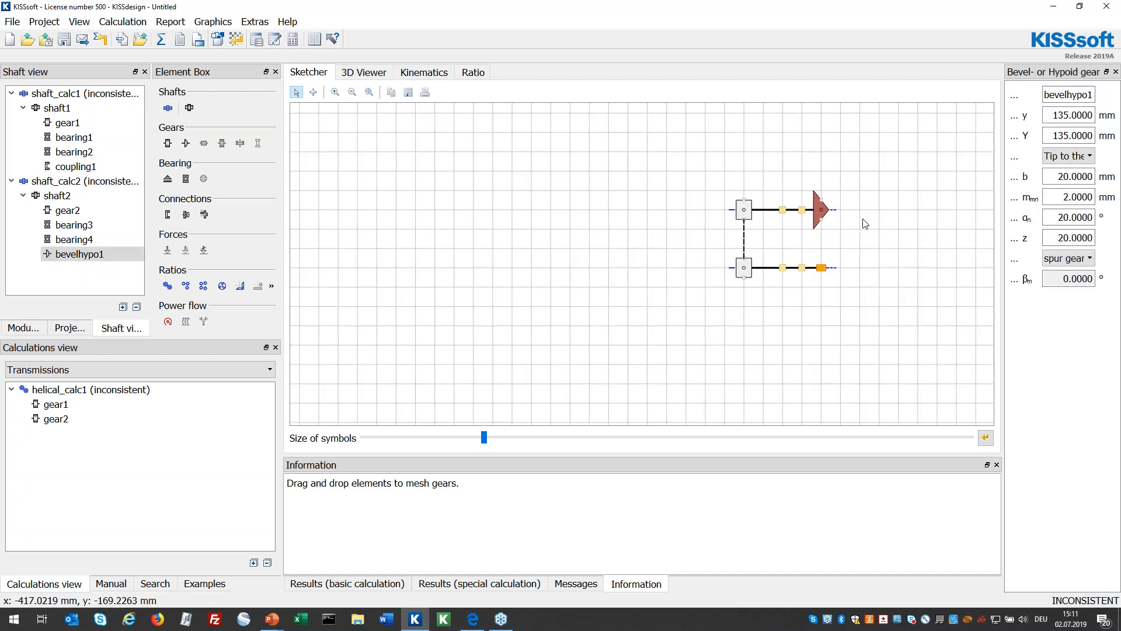
click(841, 191)
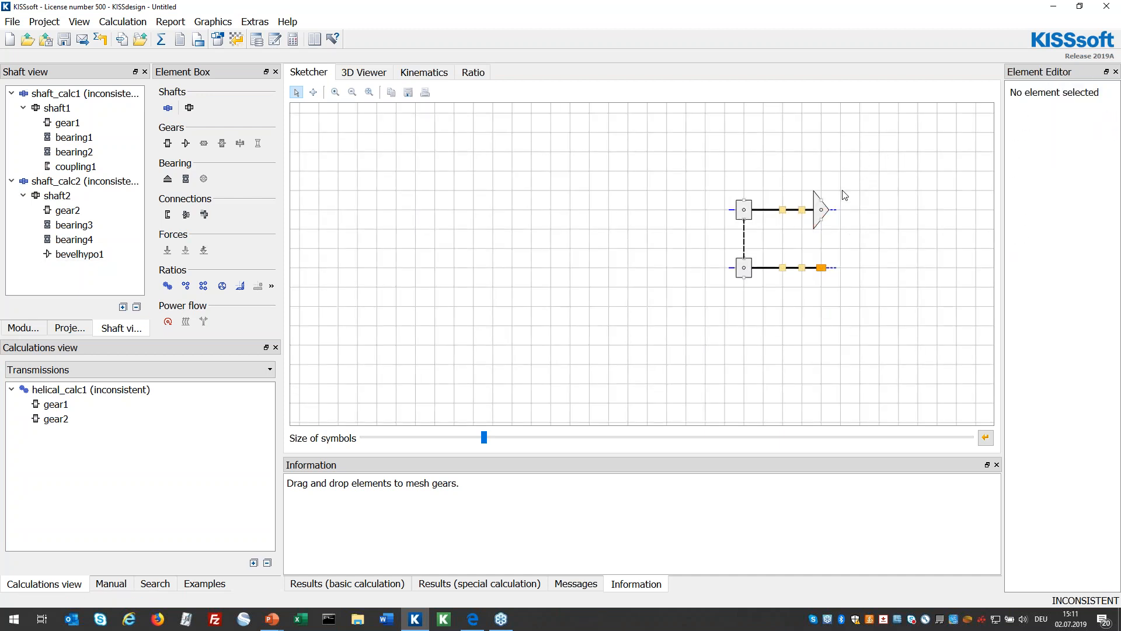
double_click(841, 132)
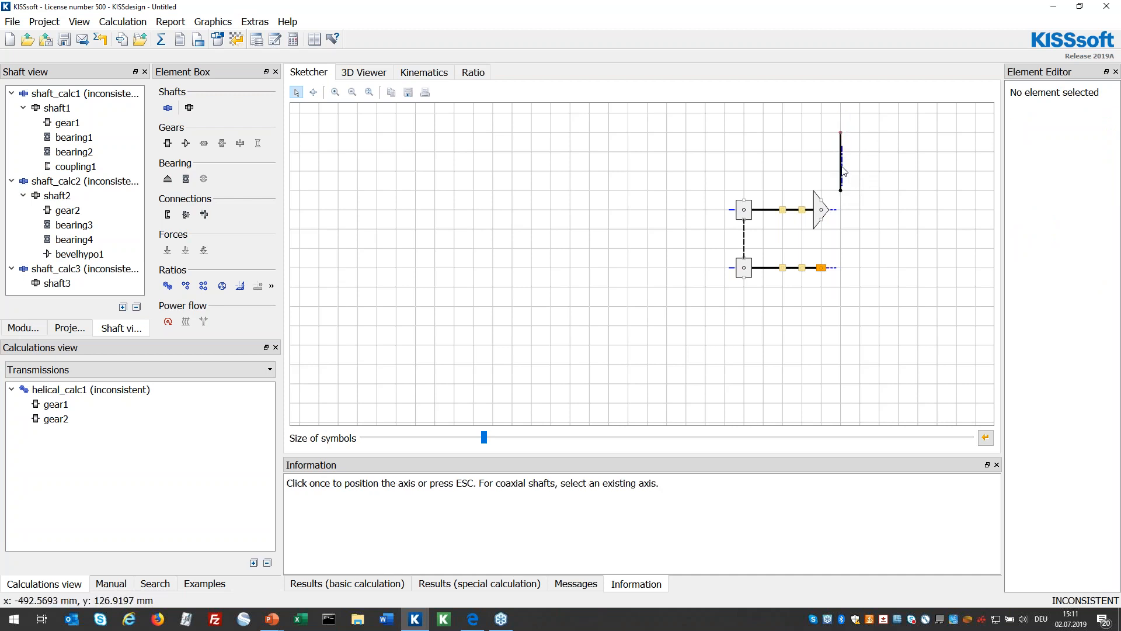
Place a bevel gear at the vertical shaft's lower end and mesh the upper shaft's bevel gear with it
right_click(841, 190)
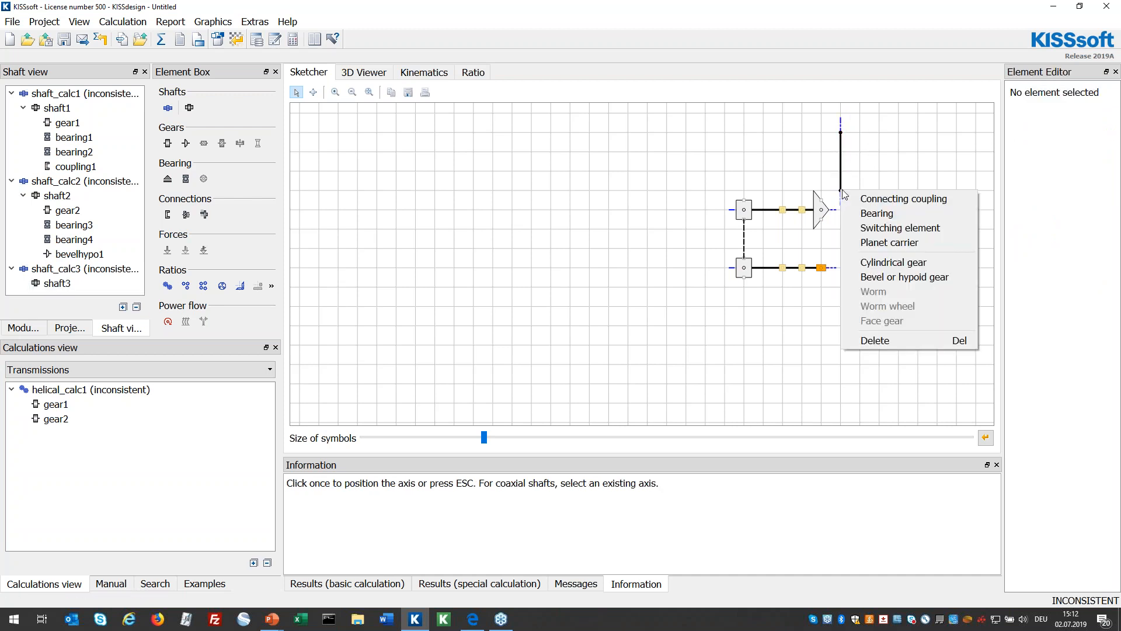
click(889, 275)
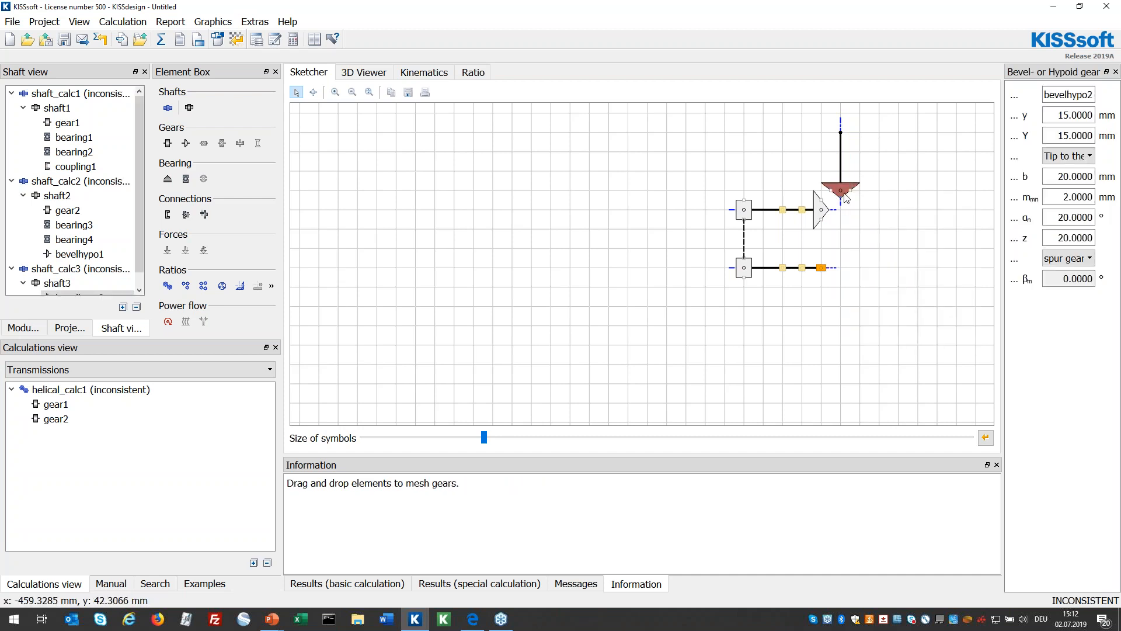
drag(820, 210, 843, 194)
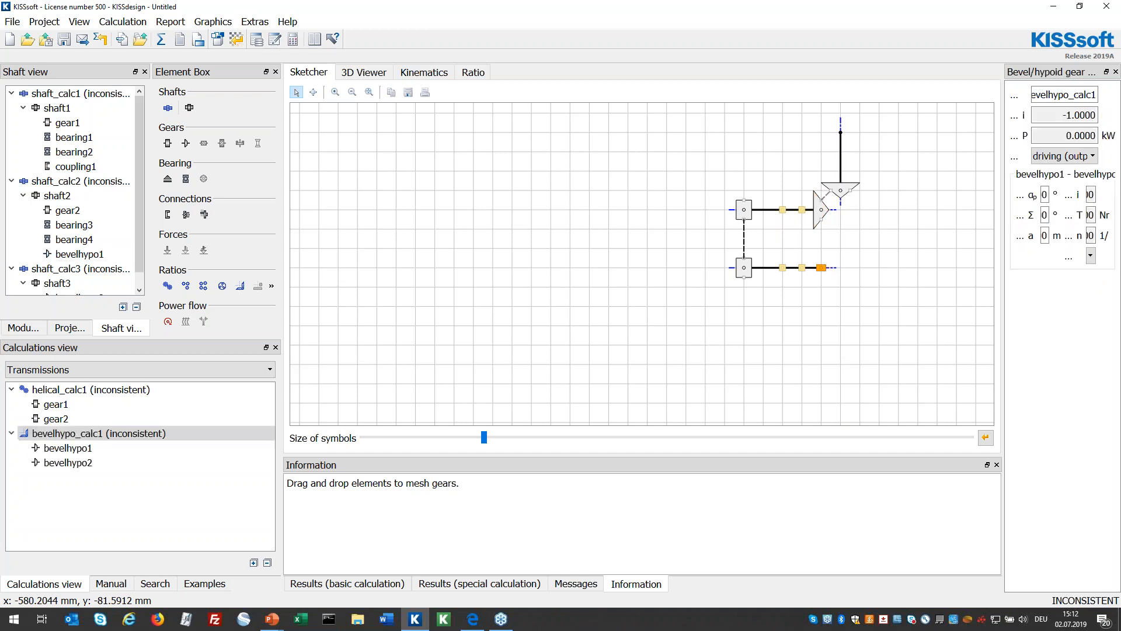
Add two bearings to the vertical shaft, one and two grid squares above its bevel gear
right_click(839, 174)
click(889, 196)
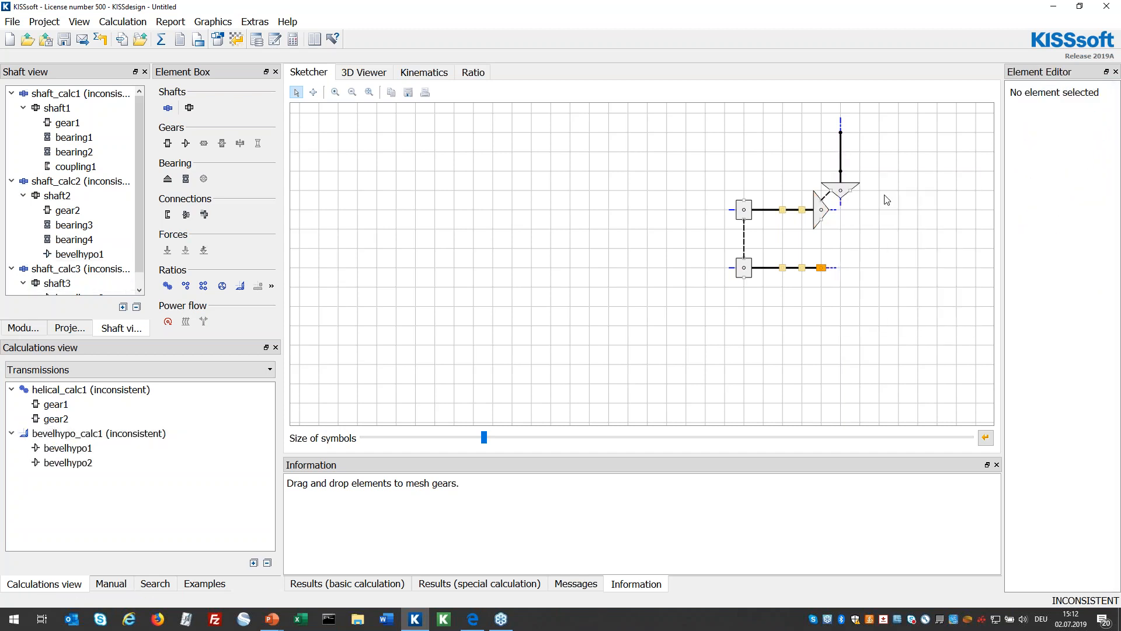
right_click(844, 155)
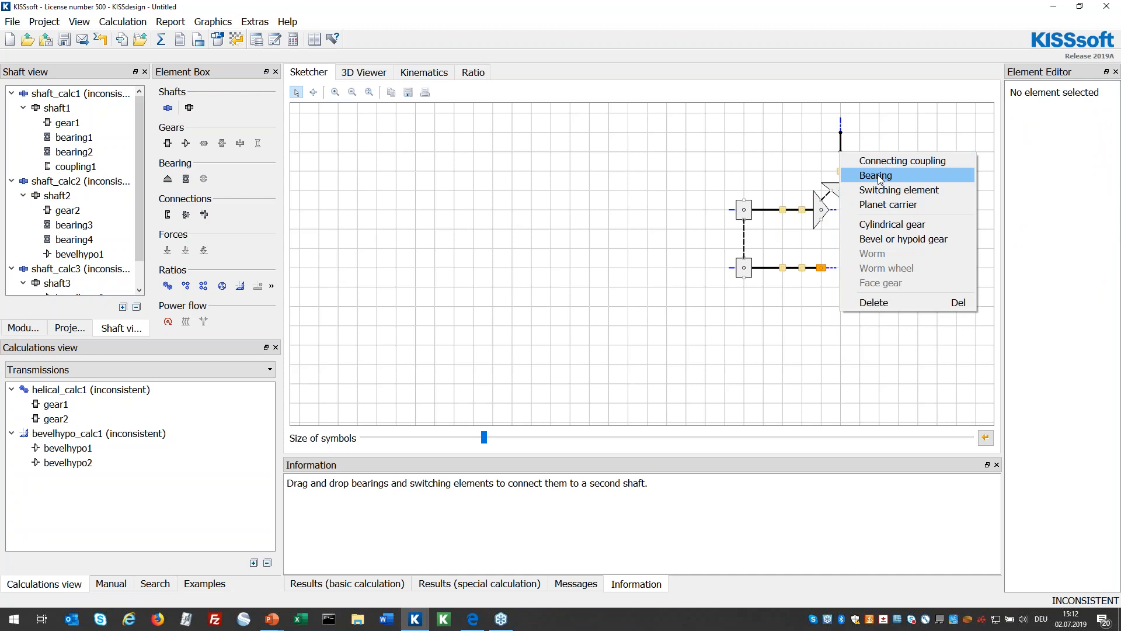
click(880, 175)
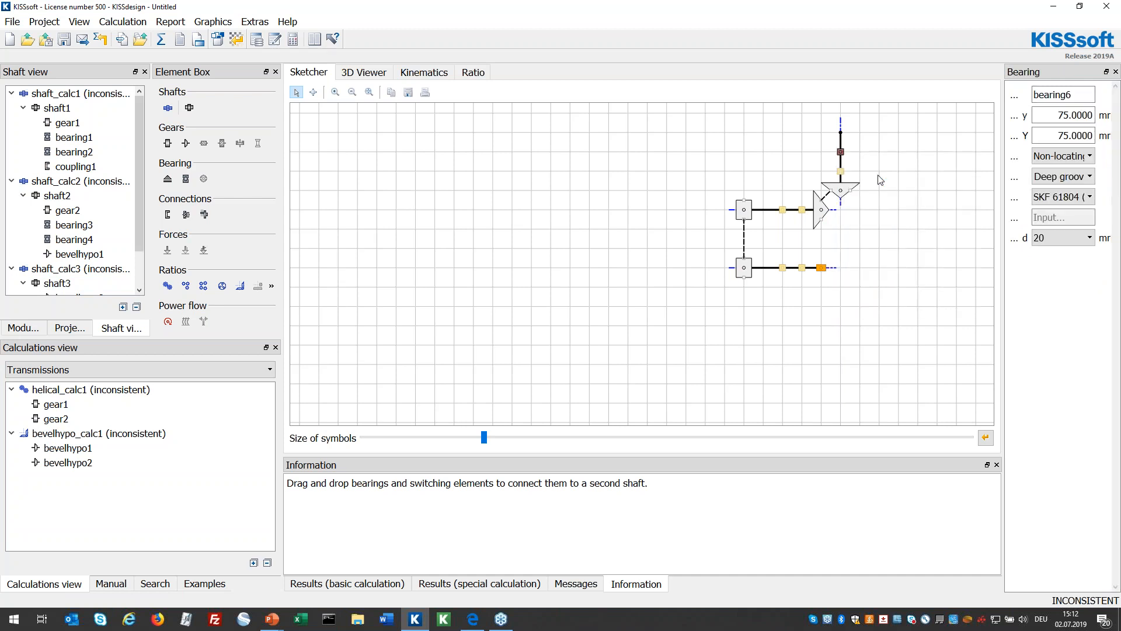
Add a connecting coupling at the vertical shaft's upper end and view the gearbox in 3D from an oblique angle
right_click(841, 132)
click(887, 143)
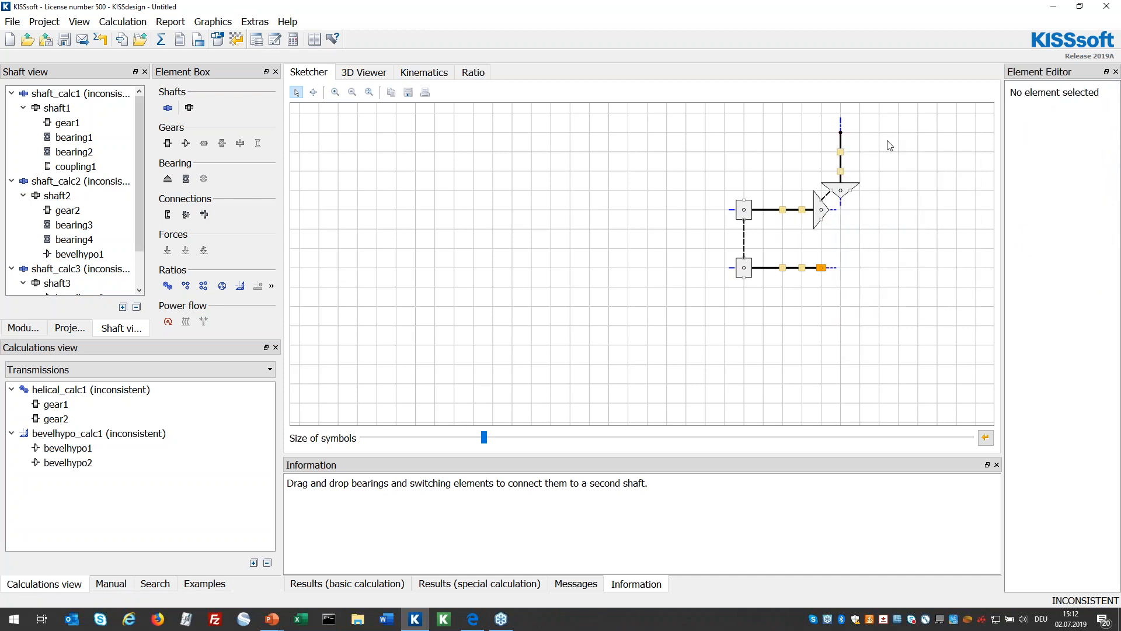
click(868, 299)
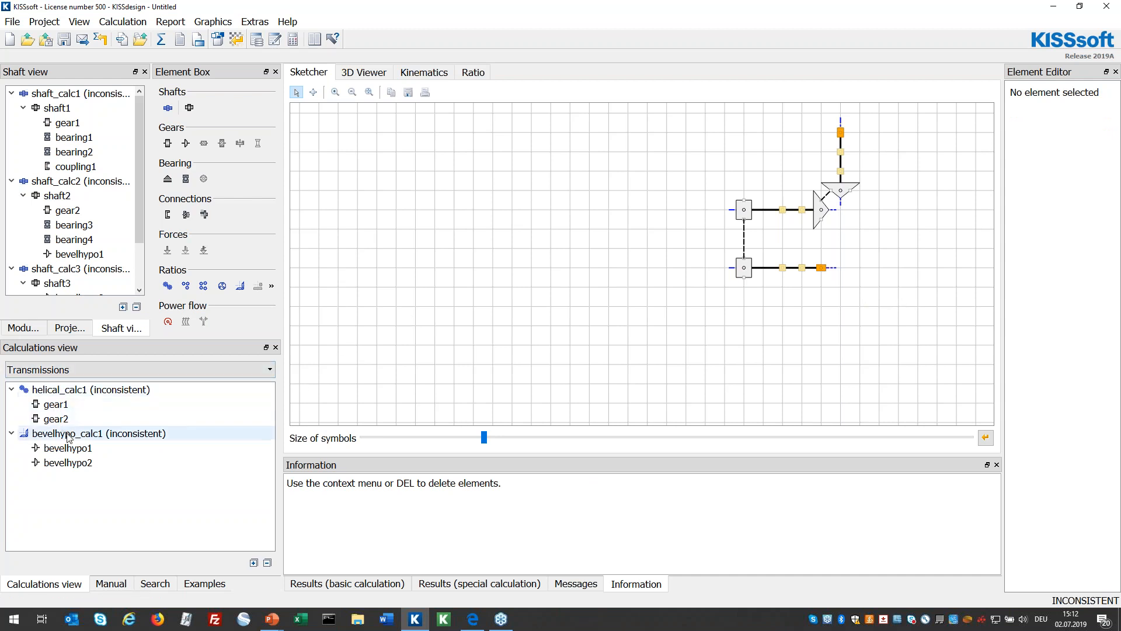
click(379, 78)
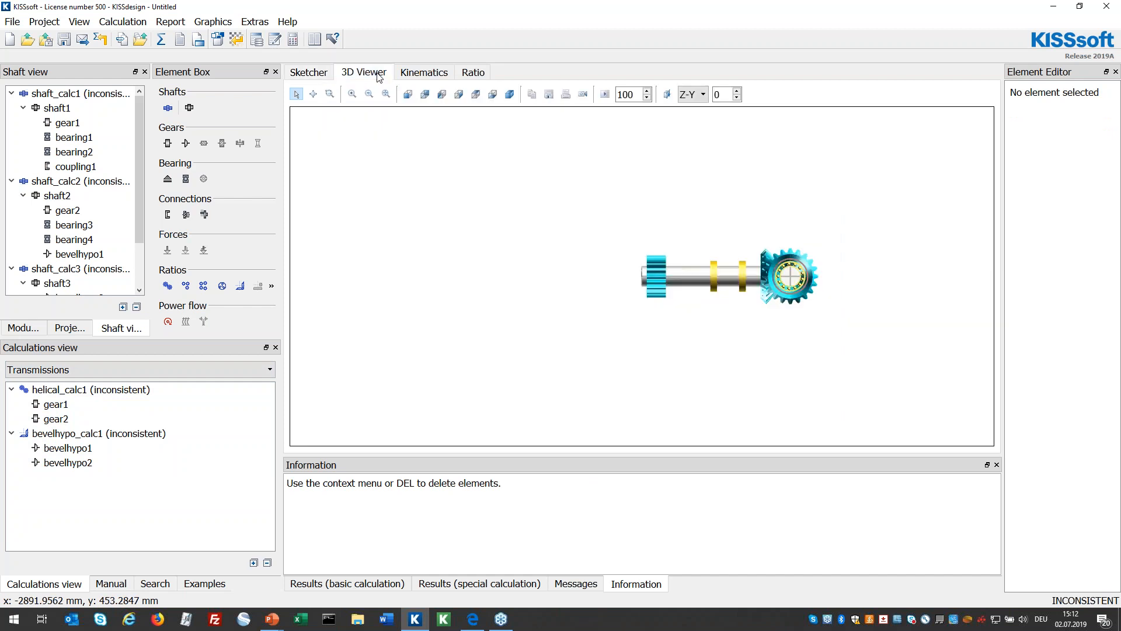
drag(759, 300, 810, 380)
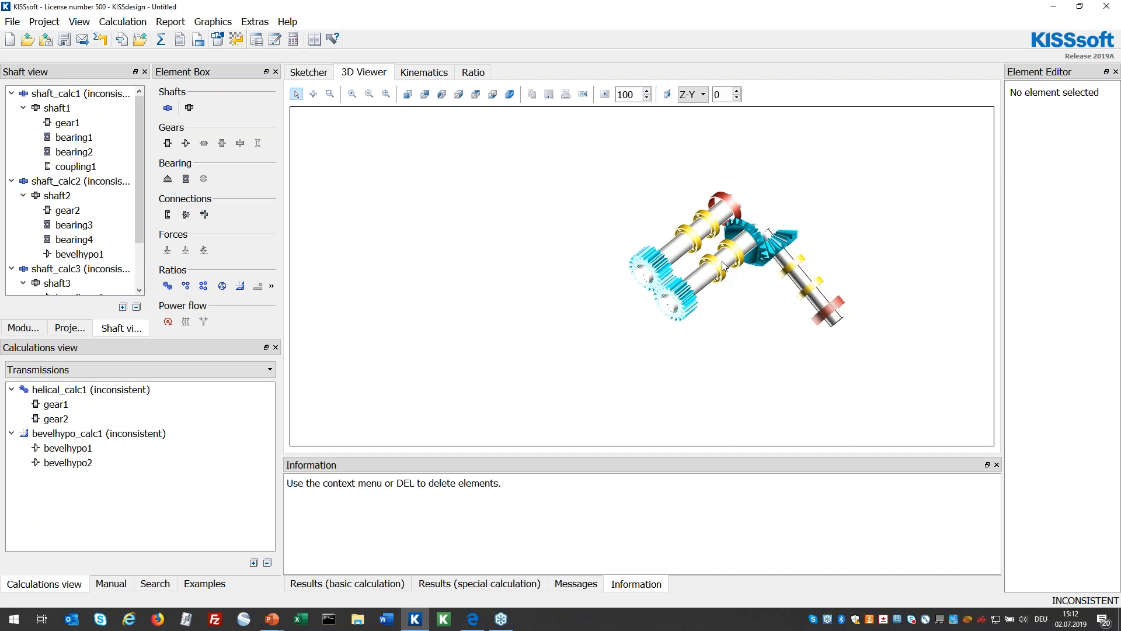
Define boundary1 in the kinematics by torque/speed, with 1000 Nm torque and a speed of 1000 1/min
click(431, 72)
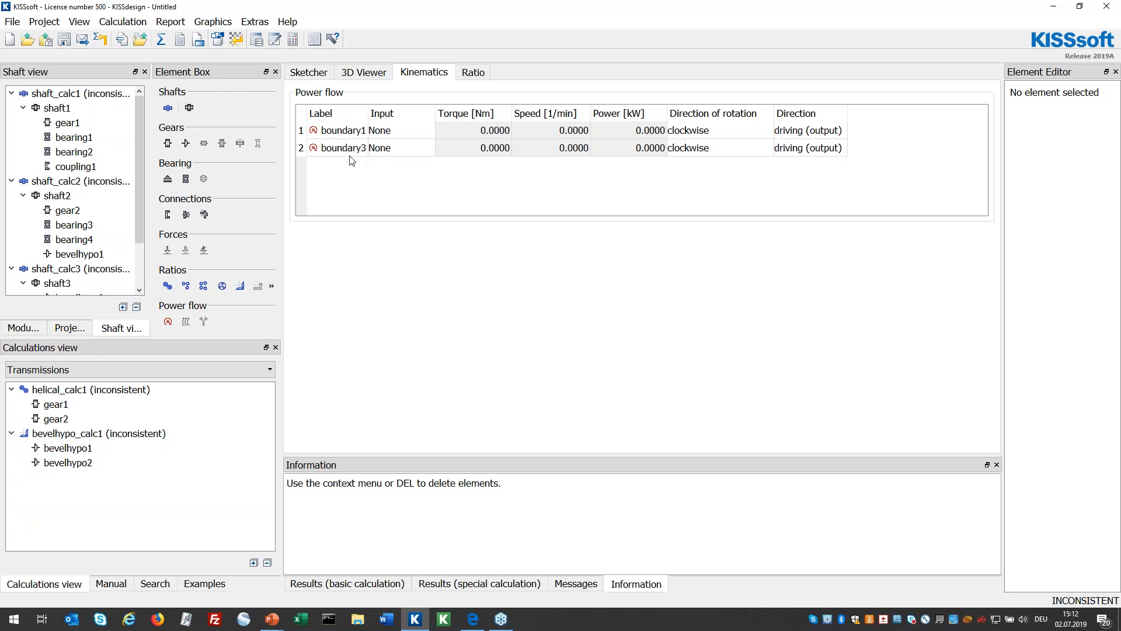
click(500, 139)
click(408, 132)
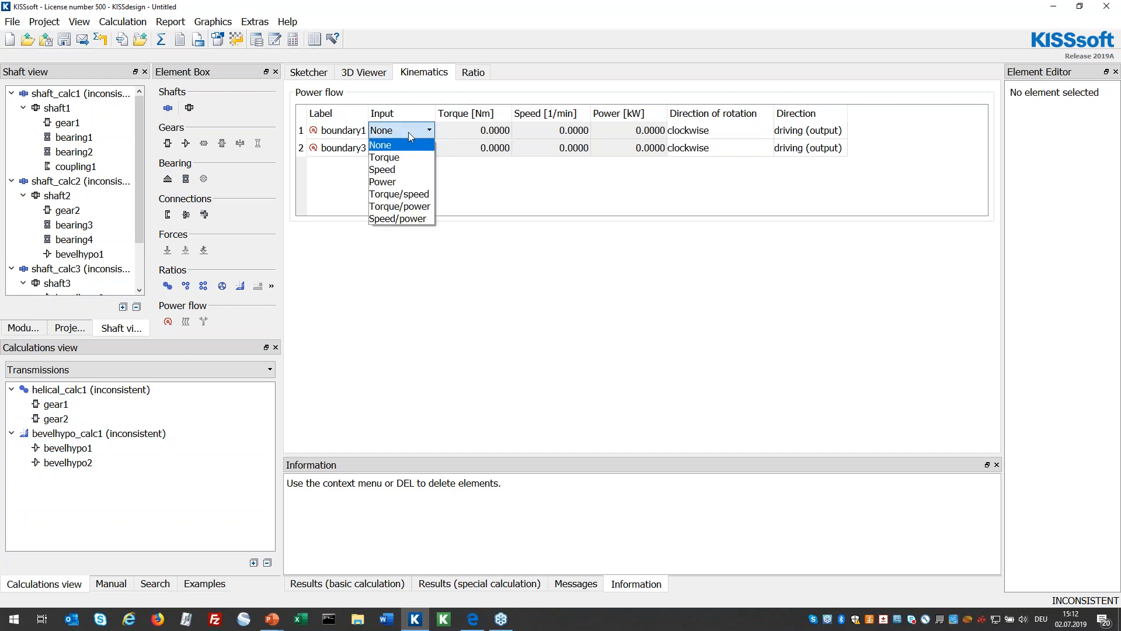
click(403, 180)
click(499, 131)
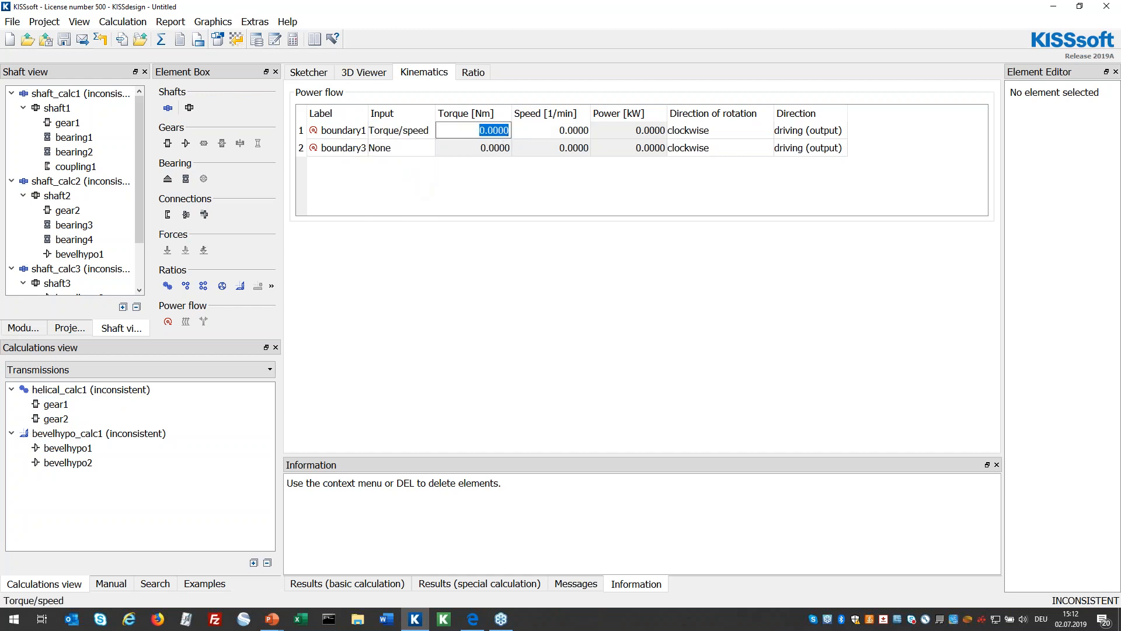
text(1000)
key(Tab)
text(1000)
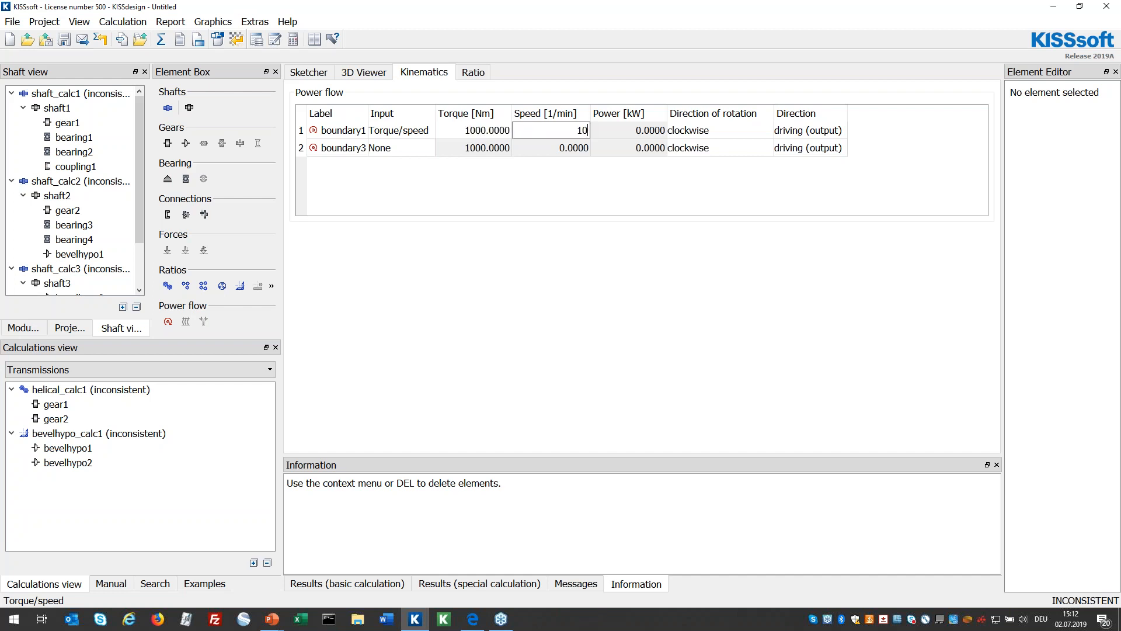
key(Return)
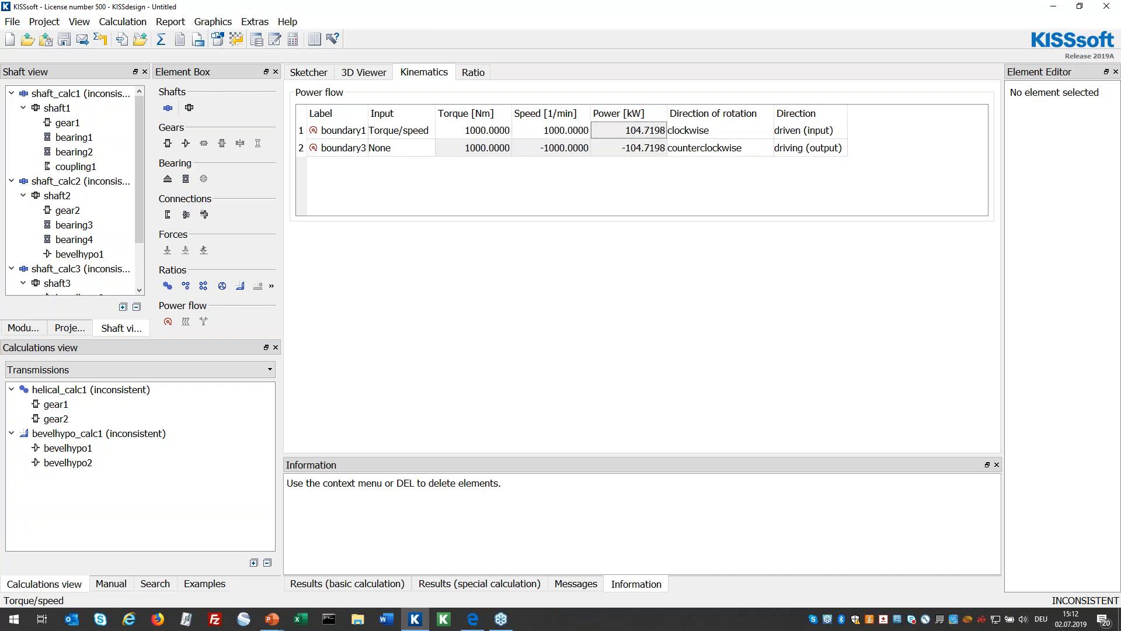
Set gear B to 50 teeth for both the cylindrical and the bevel gear pair, and run the calculation
click(482, 73)
click(790, 130)
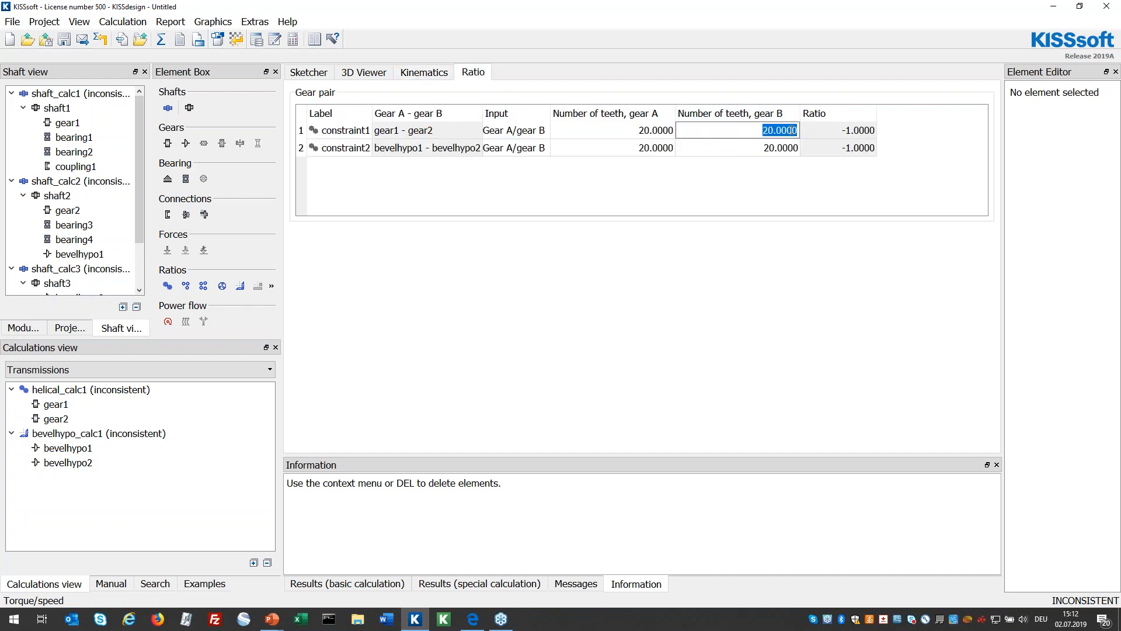
text(50)
key(Tab)
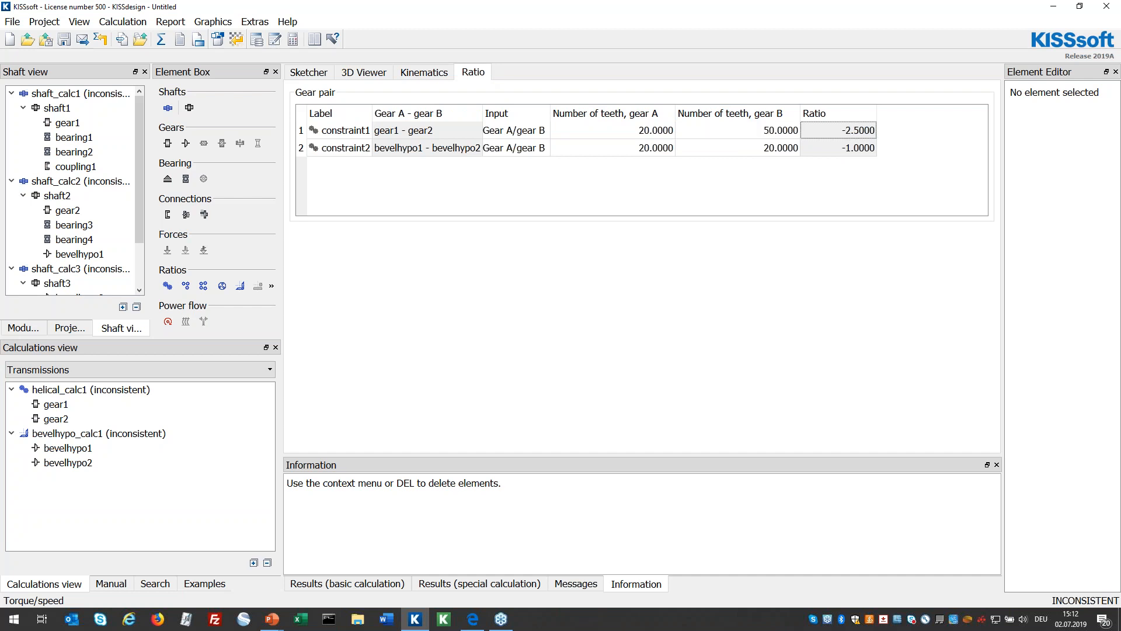
click(798, 151)
text(50)
key(Return)
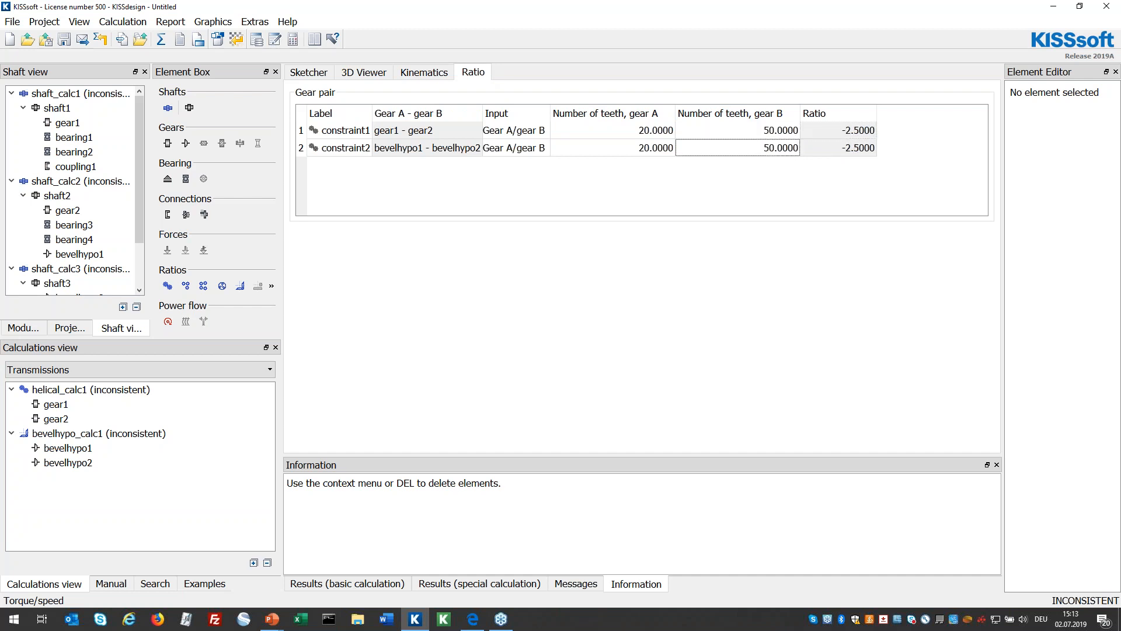
click(162, 39)
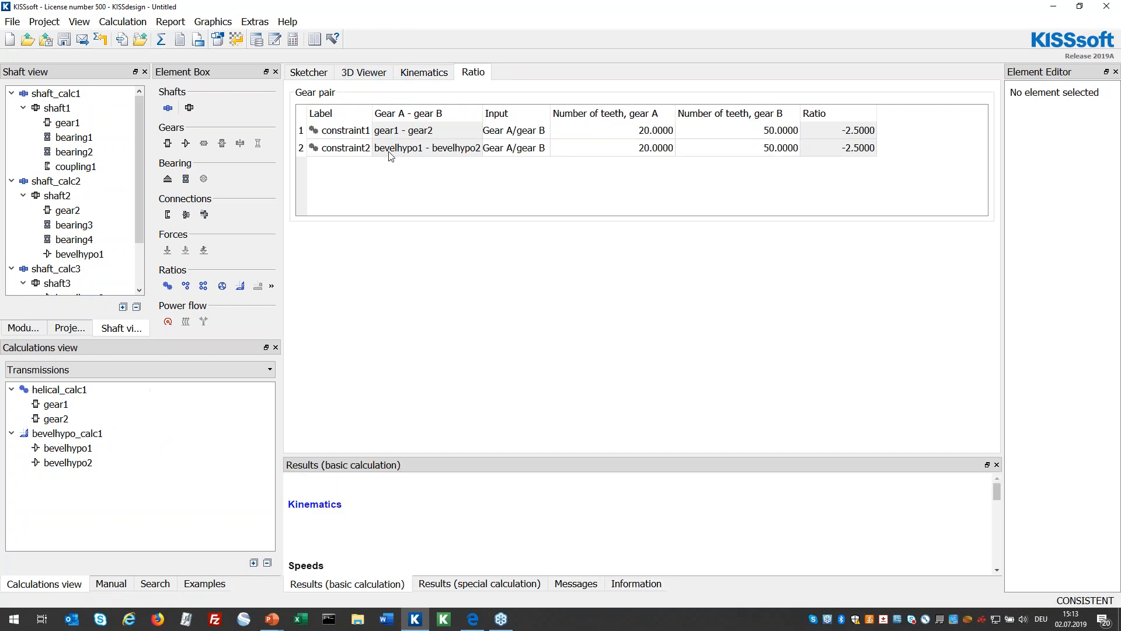
View the calculated gearbox in 3D from an oblique angle, and start a new project without saving the changes
click(364, 71)
drag(602, 216, 701, 275)
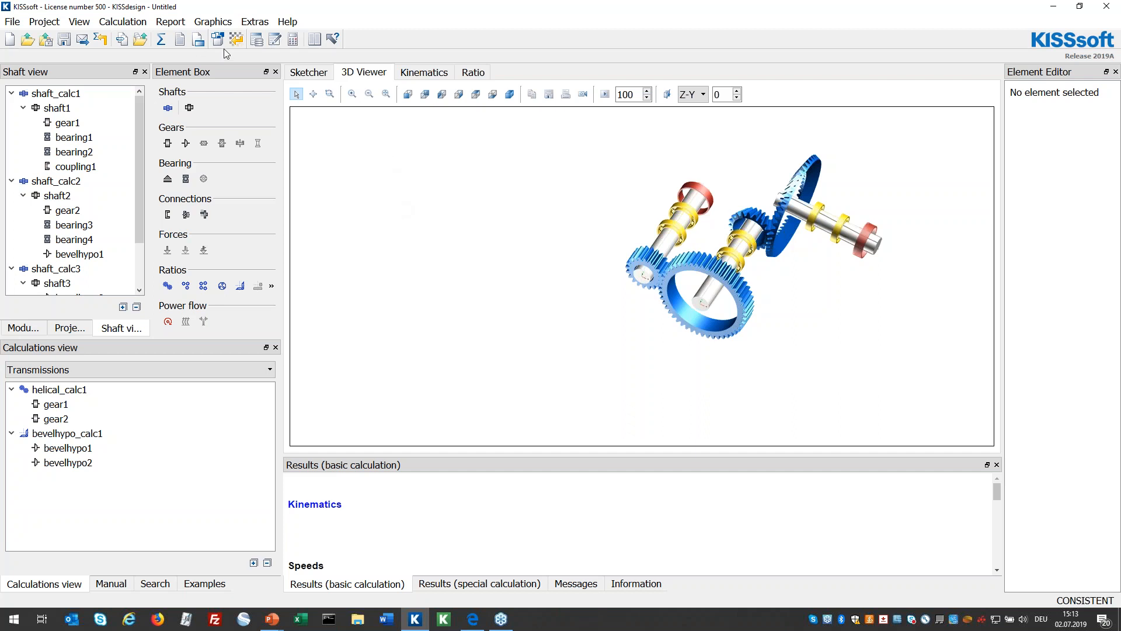
click(9, 39)
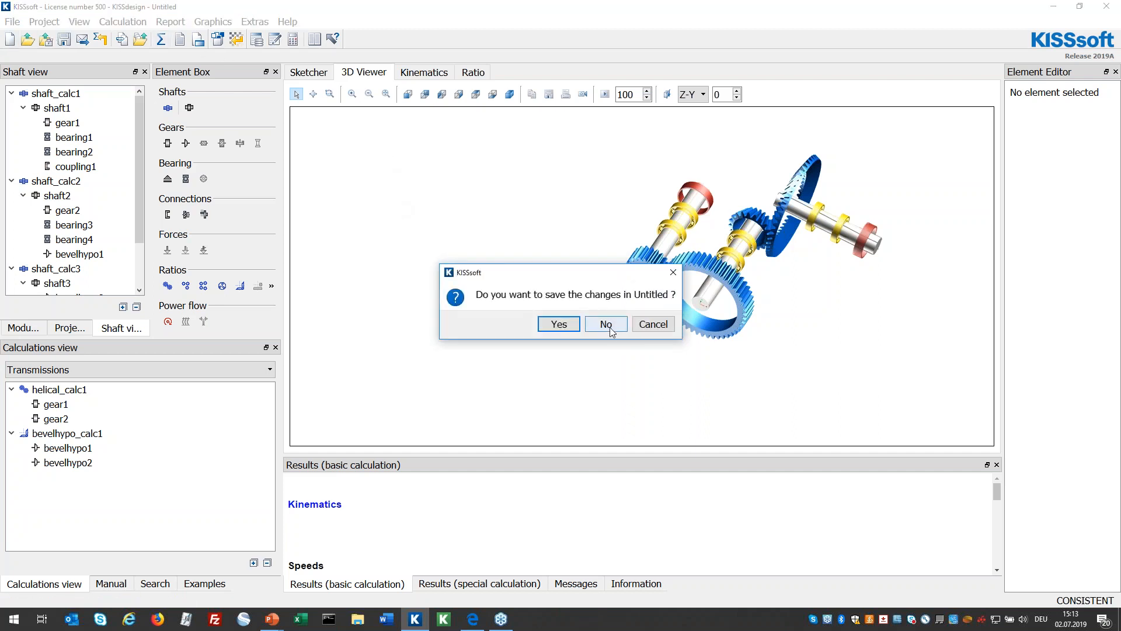
click(607, 325)
Start group modeling with additional basis elements, setting 2 shafts and 5 cylindrical gear stages
click(217, 39)
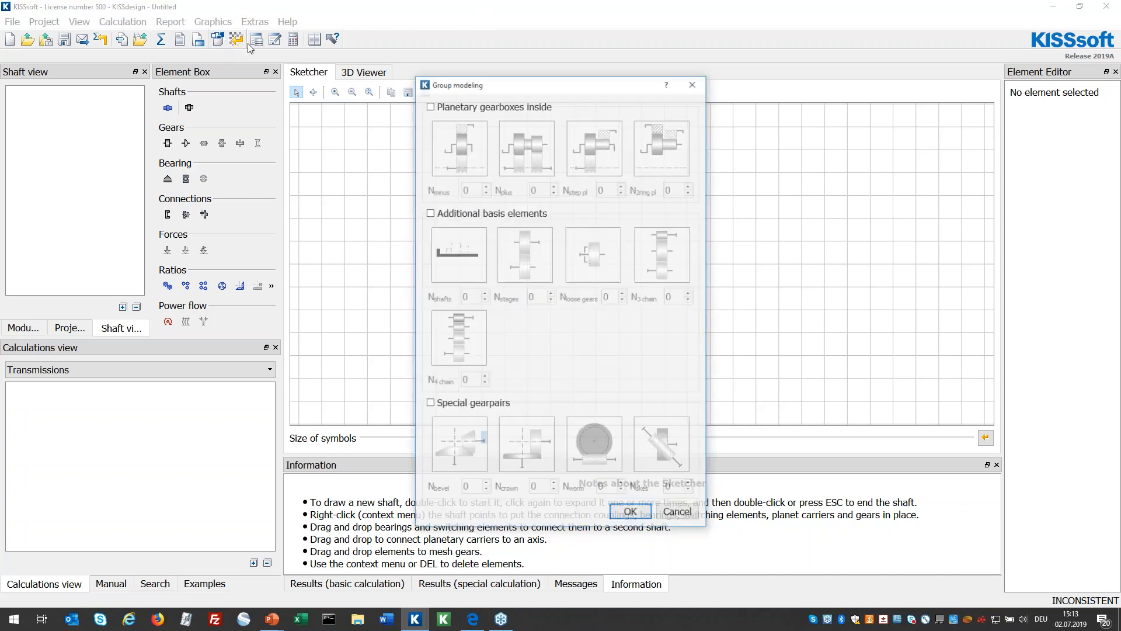
click(482, 213)
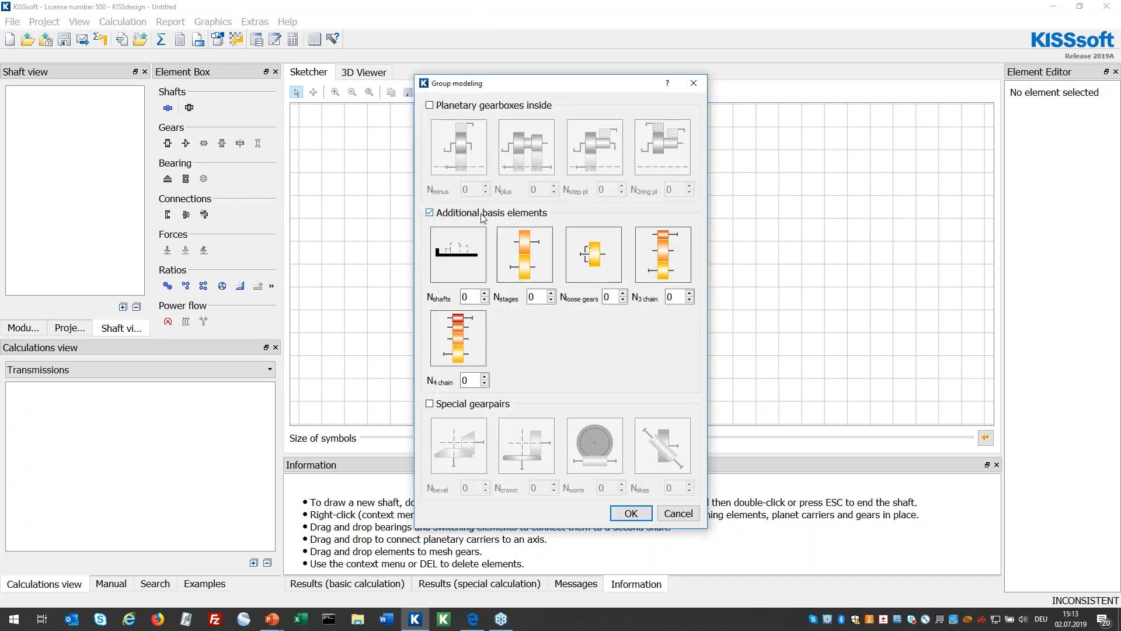
double_click(463, 258)
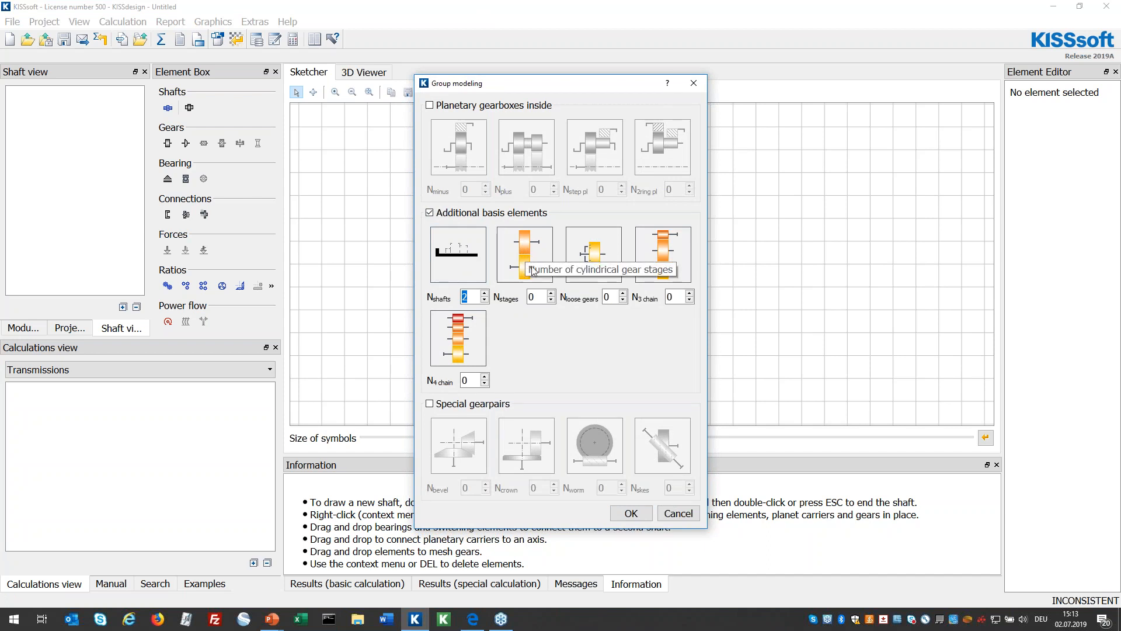
click(534, 260)
click(533, 260)
click(534, 260)
click(533, 260)
click(534, 260)
Add 5 loose gears to the group and generate the gearbox in the sketch
click(594, 261)
click(594, 261)
click(595, 260)
click(595, 260)
click(594, 261)
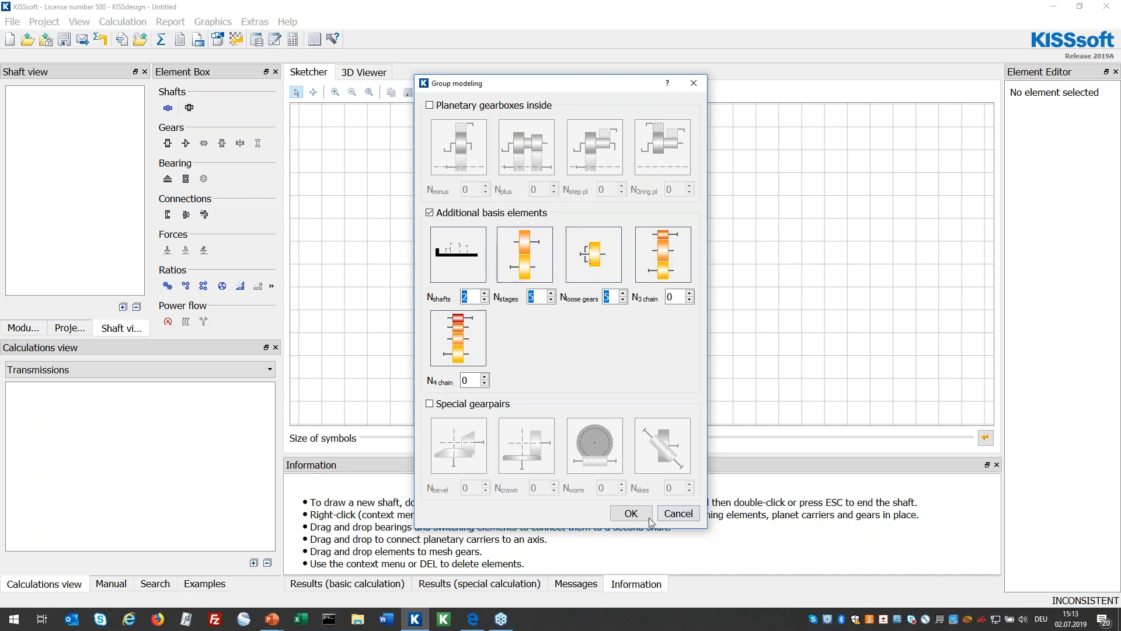
click(631, 514)
Move the second to fifth gears along the lower shaft so that each lies directly below its meshing loose gear
click(617, 407)
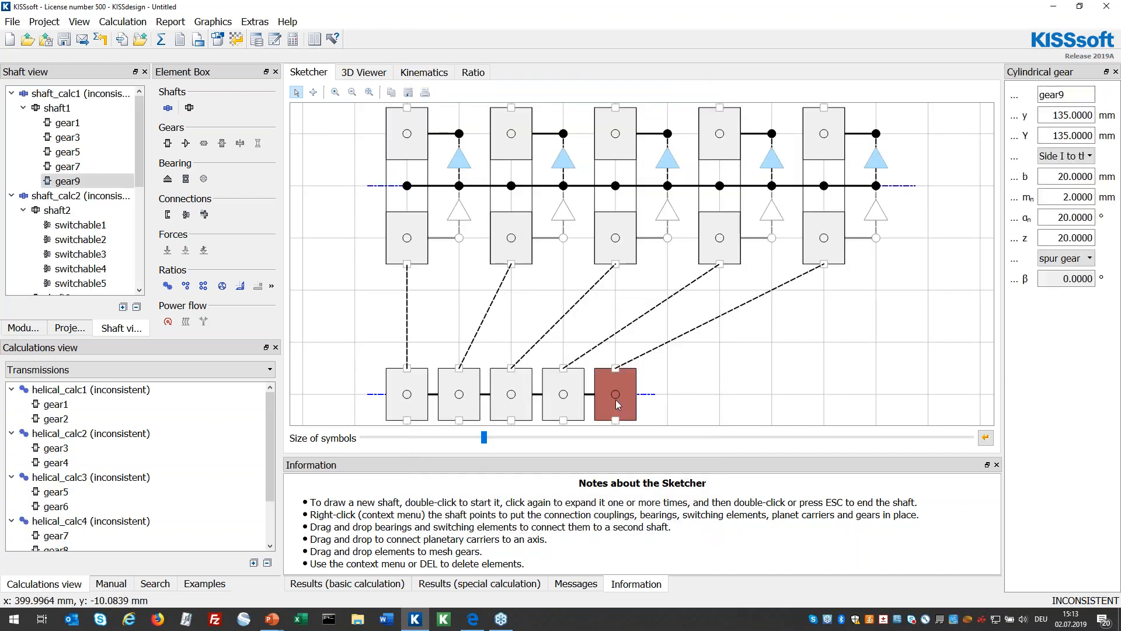
click(314, 92)
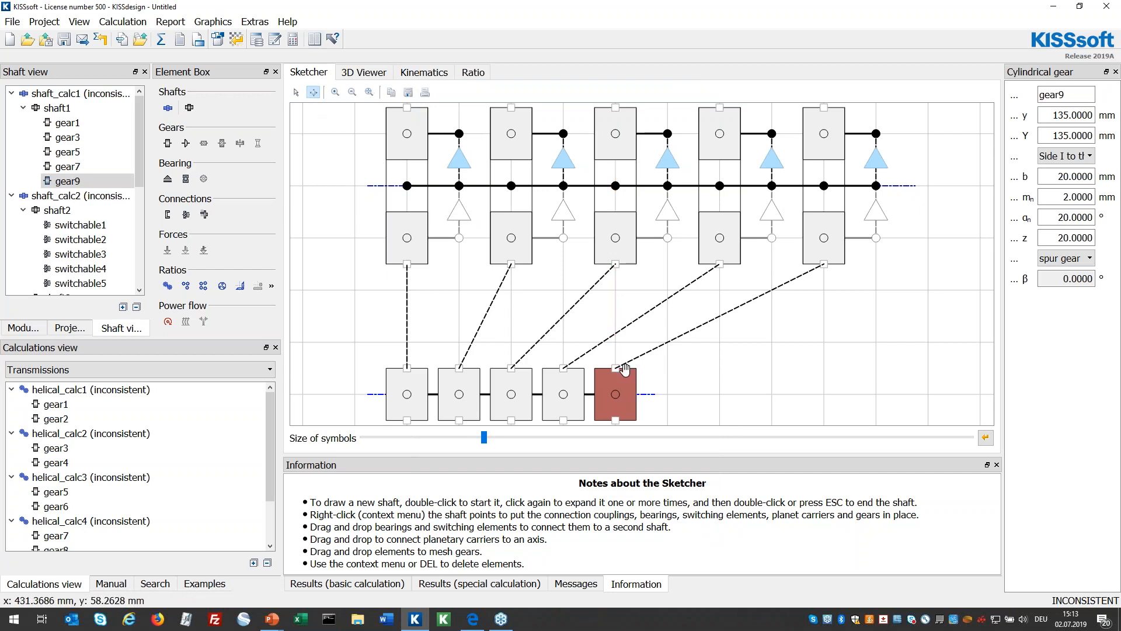
drag(620, 396, 814, 398)
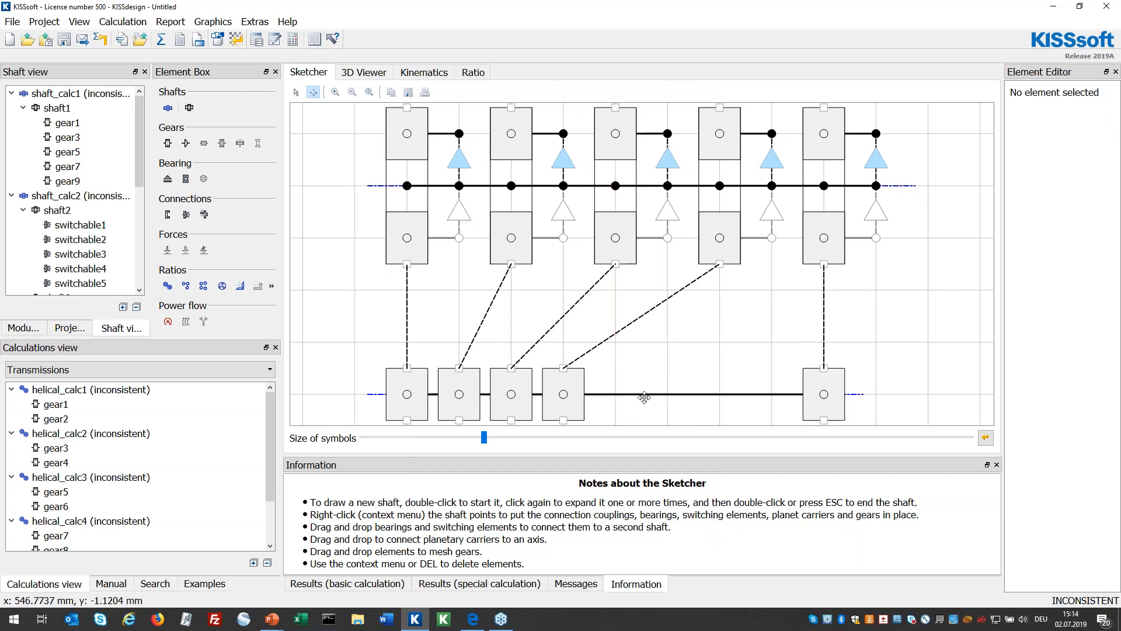
drag(569, 402, 706, 396)
click(510, 402)
drag(510, 402, 614, 400)
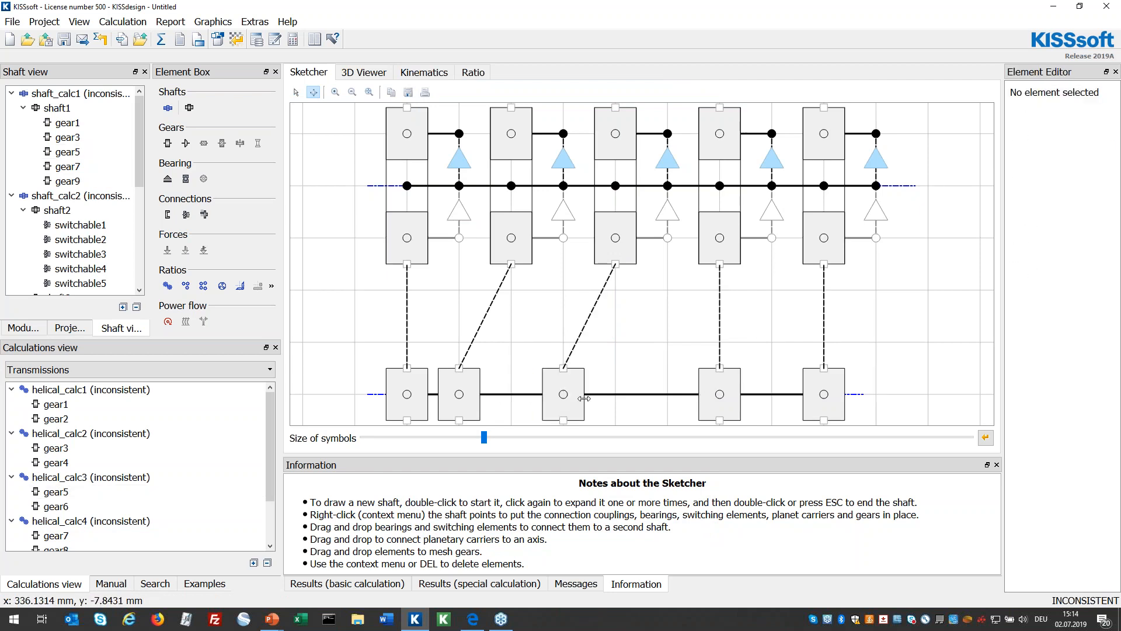
click(461, 399)
drag(461, 399, 513, 399)
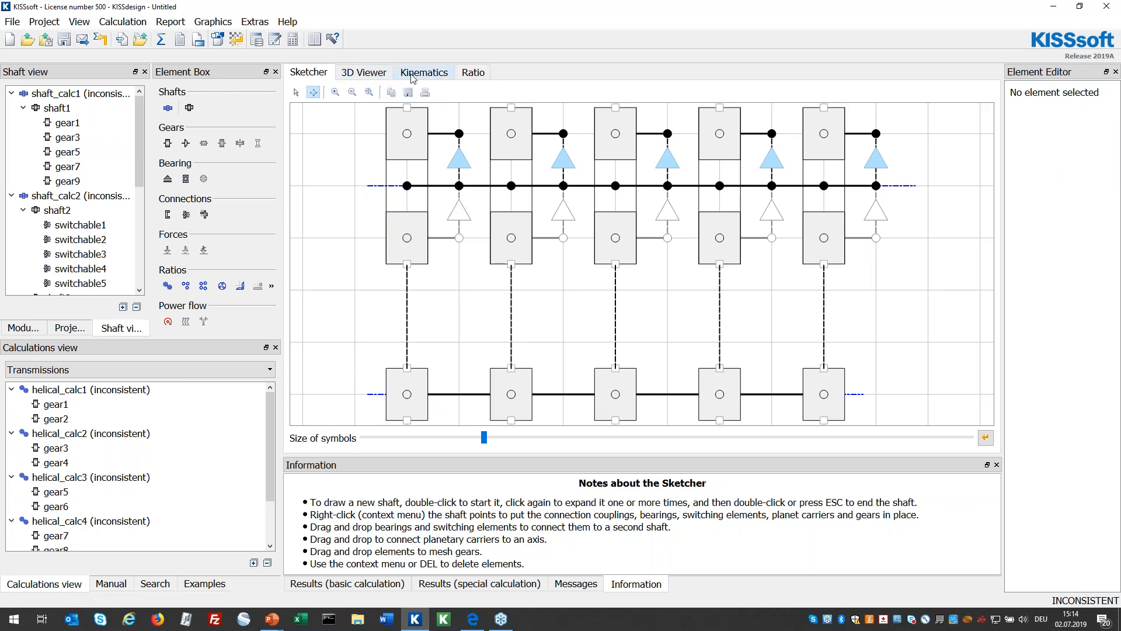
Check the gear pair ratios and view the gearbox in 3D from an oblique angle
click(471, 74)
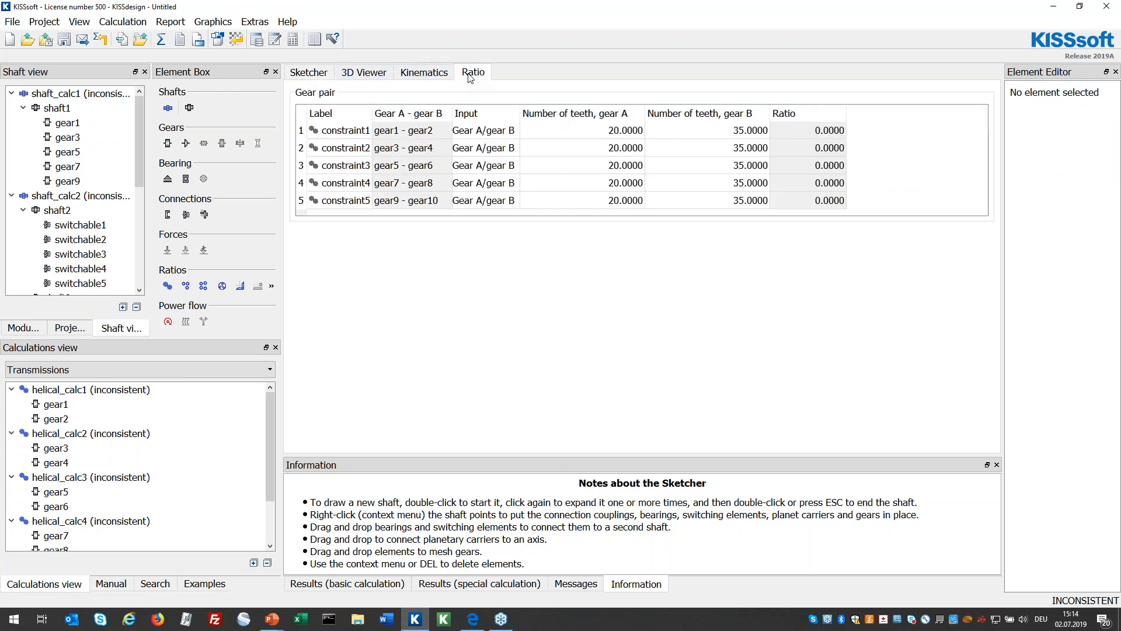
click(363, 72)
drag(624, 321, 734, 368)
scroll(734, 368, up, 5)
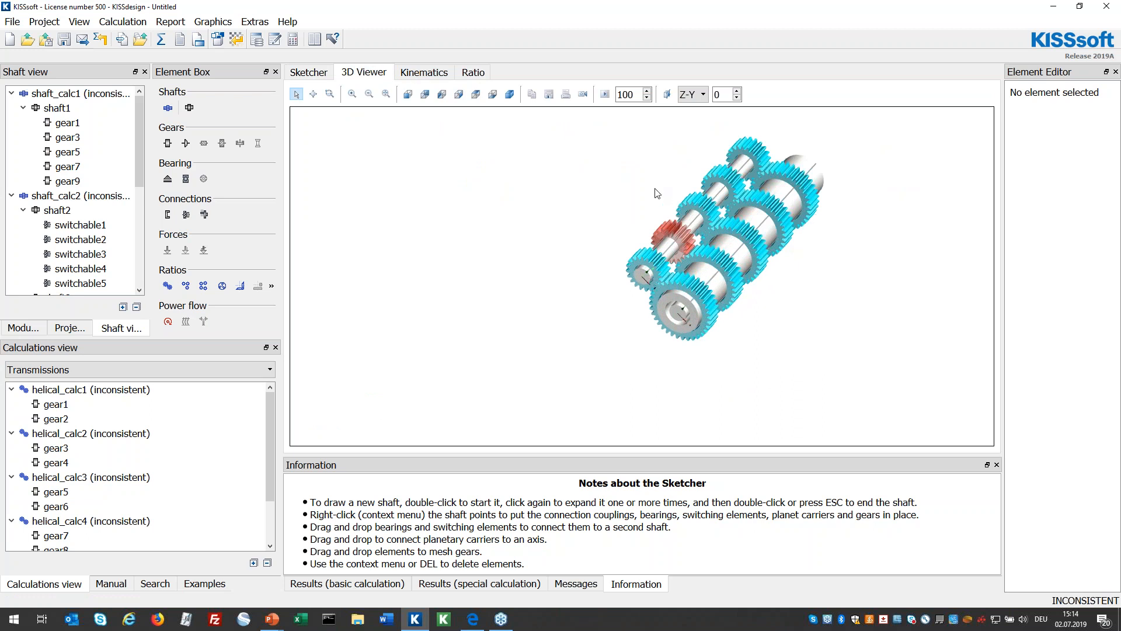
Set the number of teeth of gear B to 40 for the gear3 - gear4 pair and 45 for the gear5 - gear6 pair
click(481, 74)
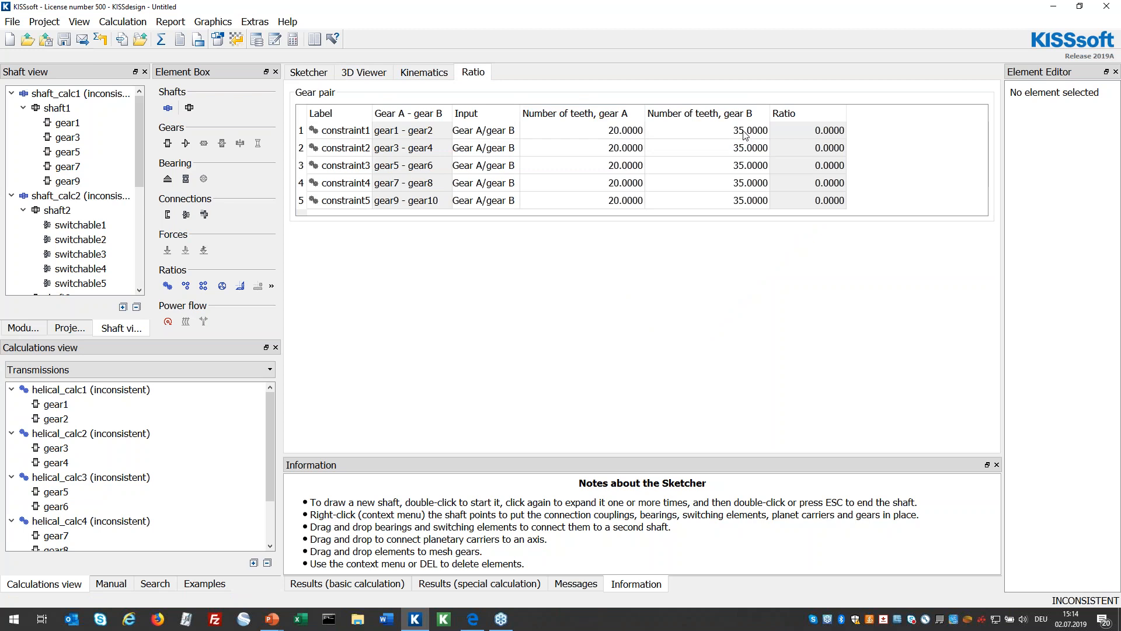
double_click(743, 147)
drag(778, 151, 782, 153)
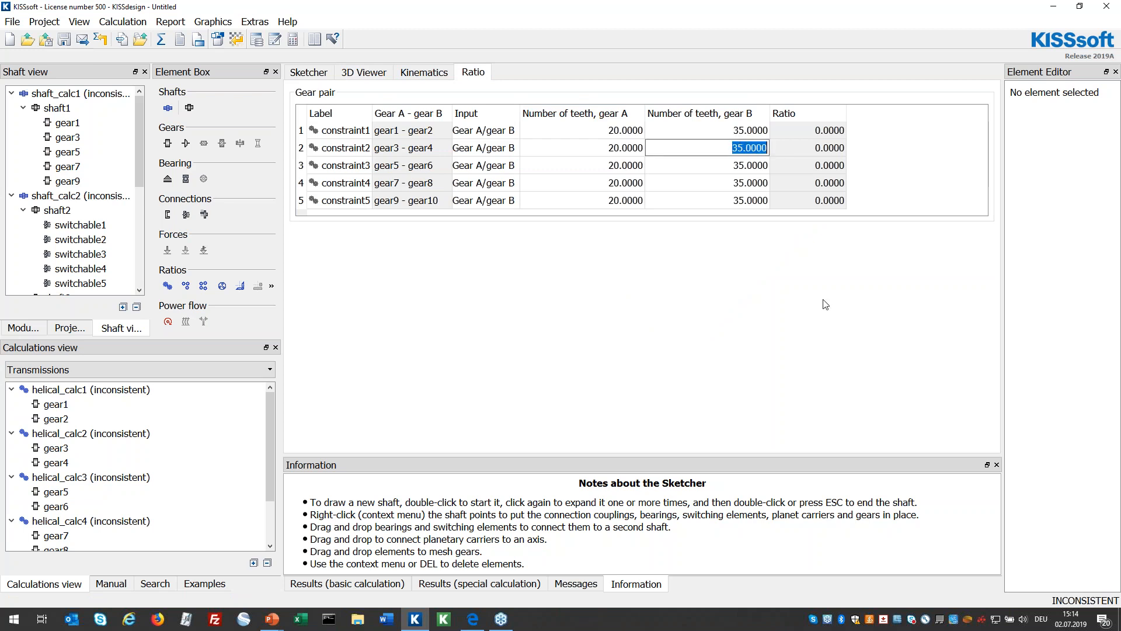
text(40)
click(750, 165)
text(45)
key(Return)
Set the number of teeth of gear B to 50 for the gear7 - gear8 pair and 55 for the gear9 - gear10 pair
click(756, 183)
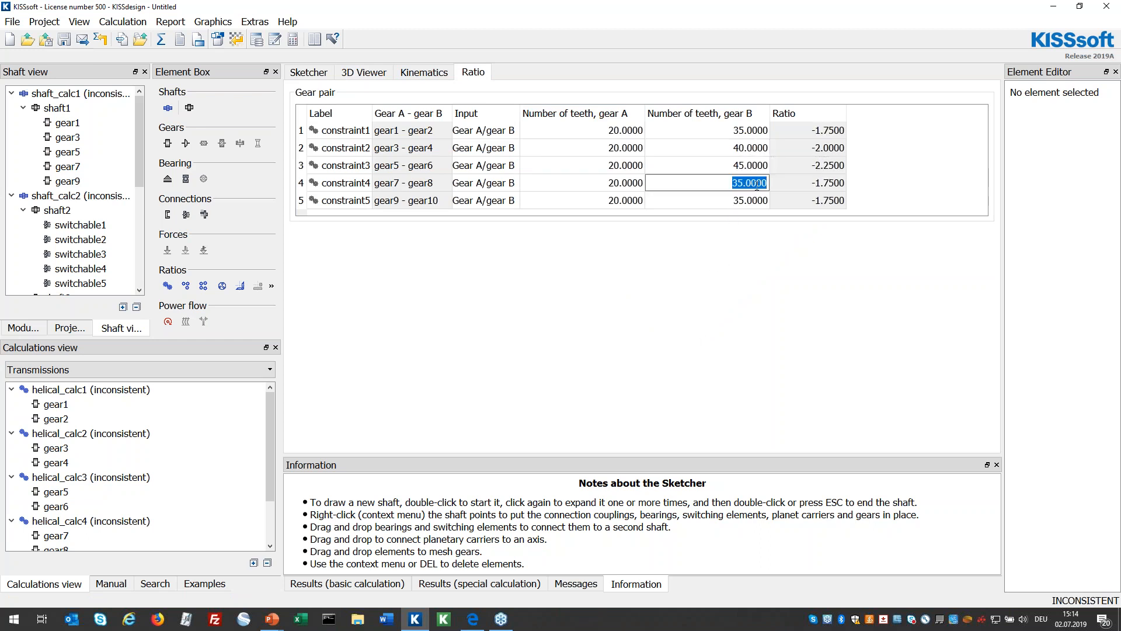
text(50)
key(Return)
click(750, 204)
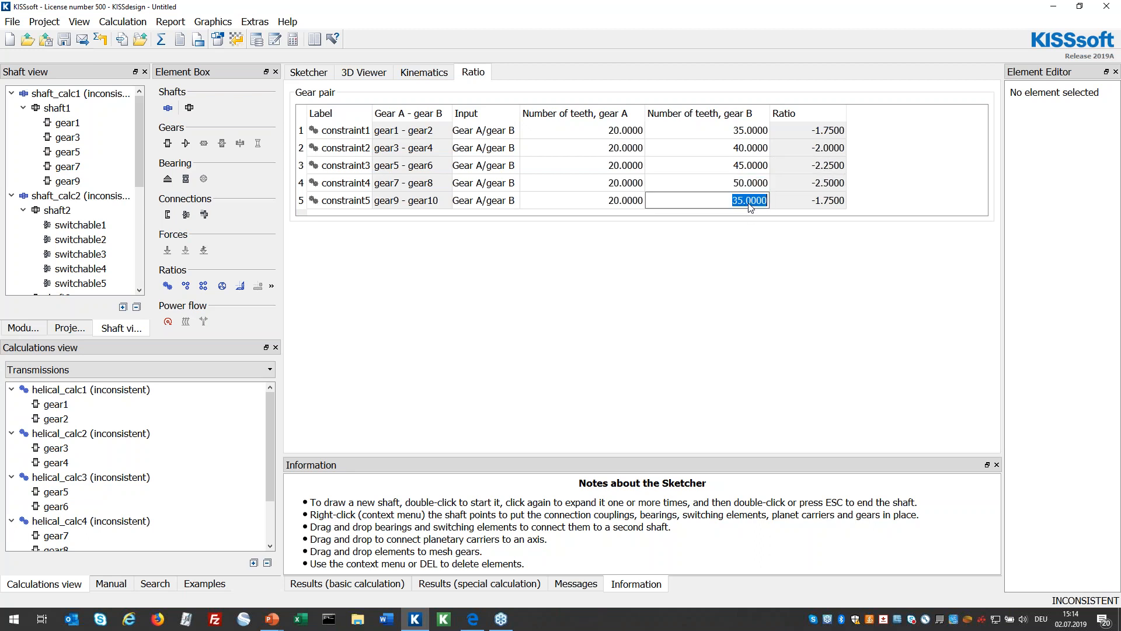
text(55)
key(Return)
Set the number of teeth of gear A to 25 for the gear7 - gear8 pair and 30 for the gear5 - gear6 pair
click(620, 185)
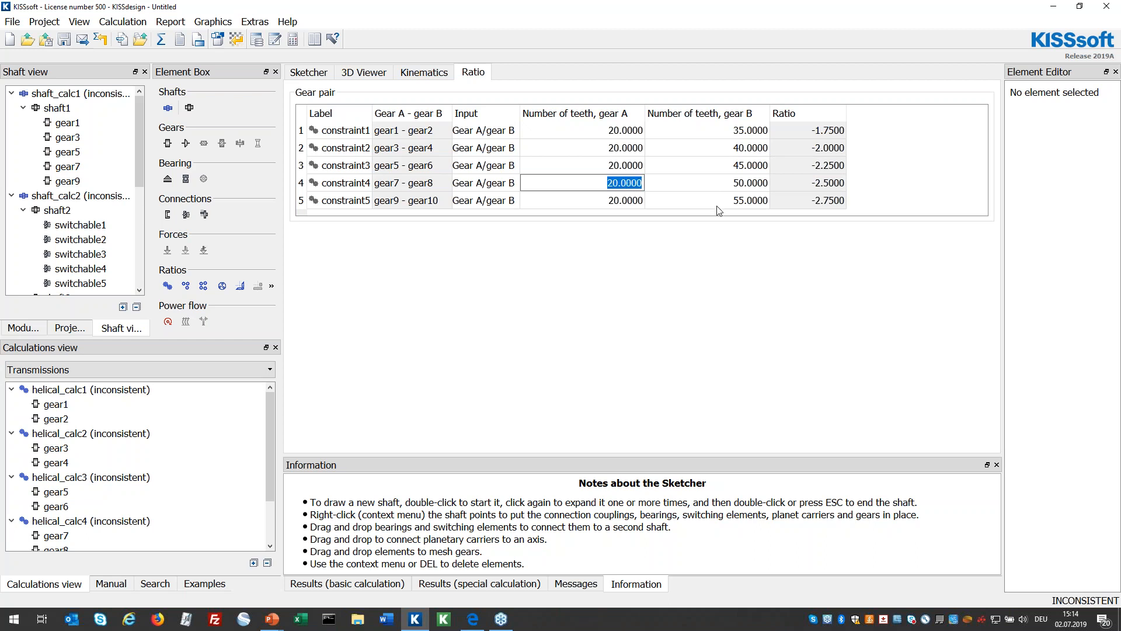
text(2)
key(Return)
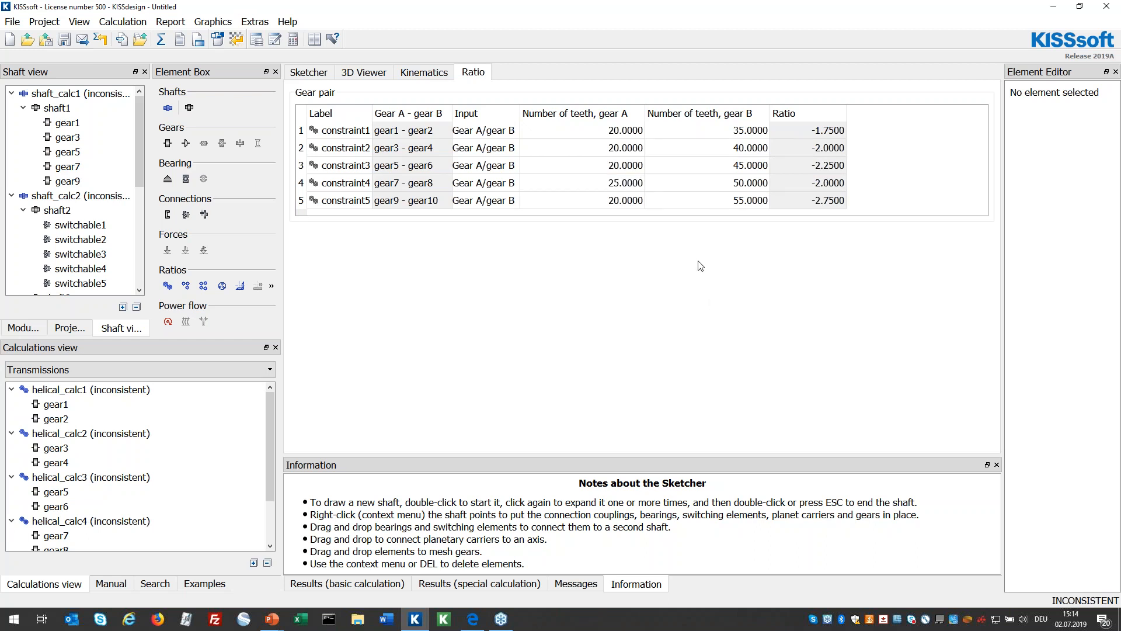
click(618, 168)
text(30)
key(Return)
Set gear A to 35 teeth for the gear3 - gear4 pair and 40 for gear1 - gear2, and view the gearbox in 3D
click(609, 149)
text(3)
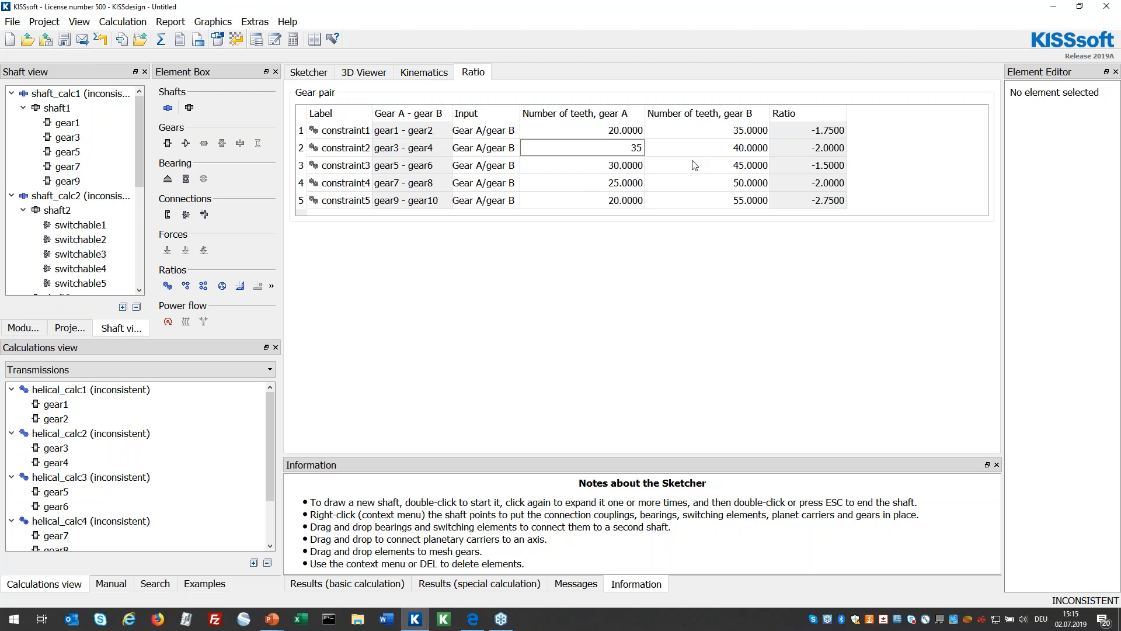
click(620, 130)
text(40)
key(Return)
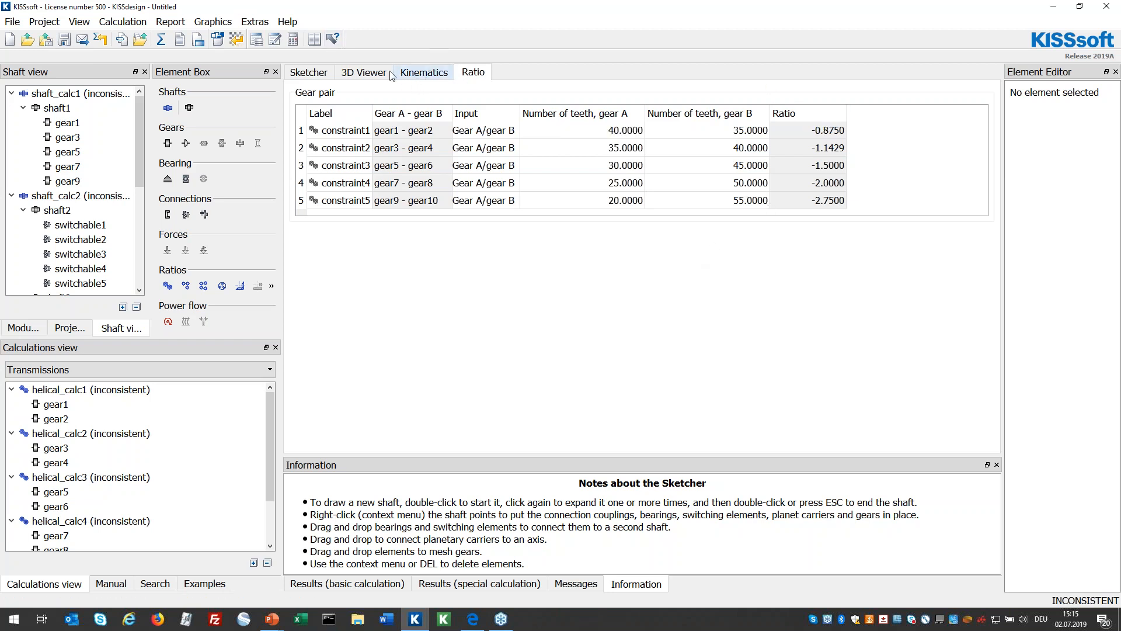
click(374, 74)
drag(758, 353, 747, 285)
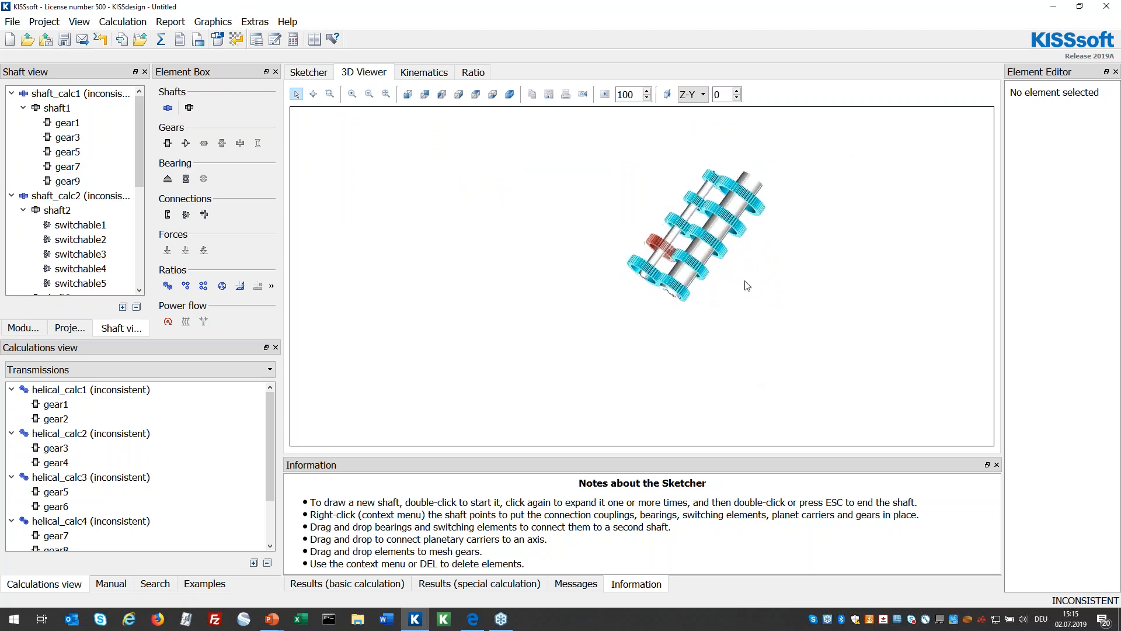
Extend both shafts in the sketch to the same grid line, two squares beyond the last switching element
click(429, 73)
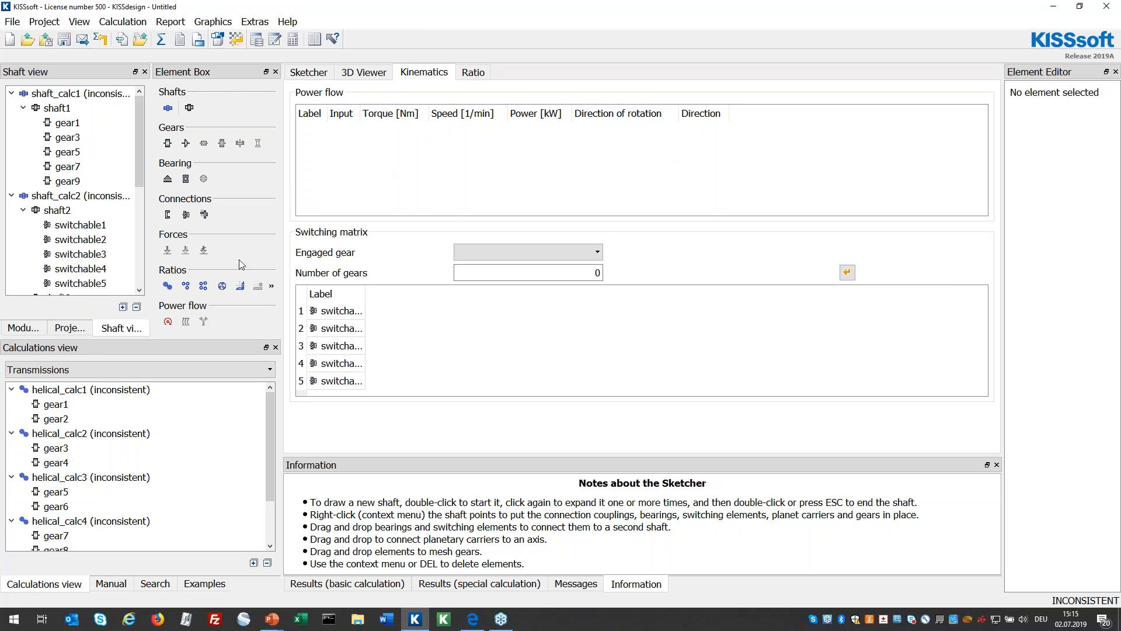
click(308, 73)
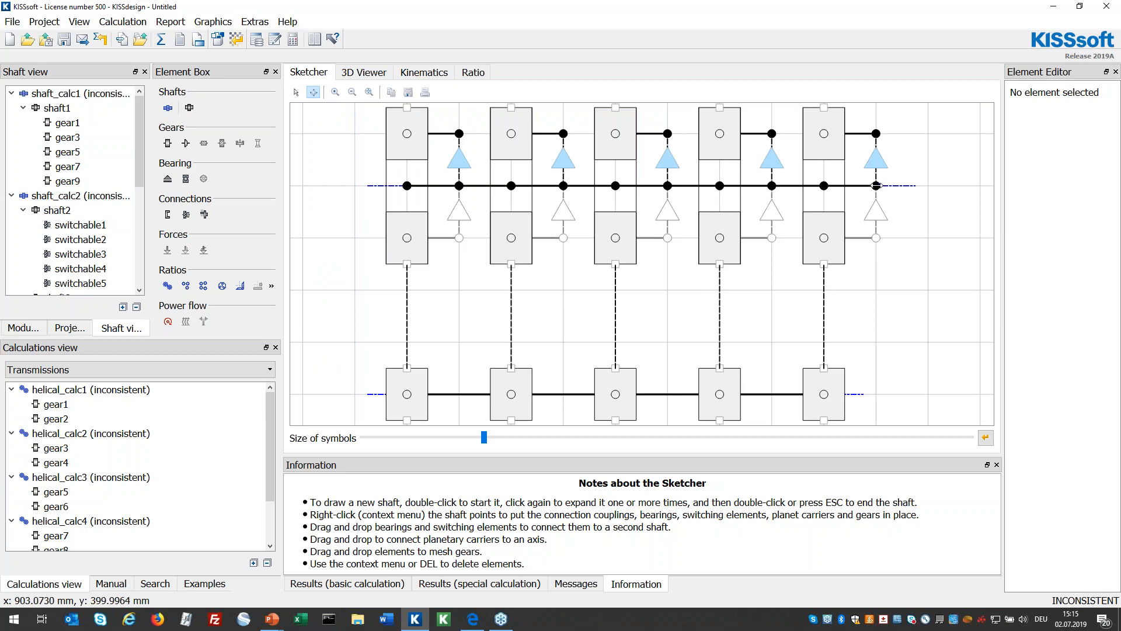
click(296, 93)
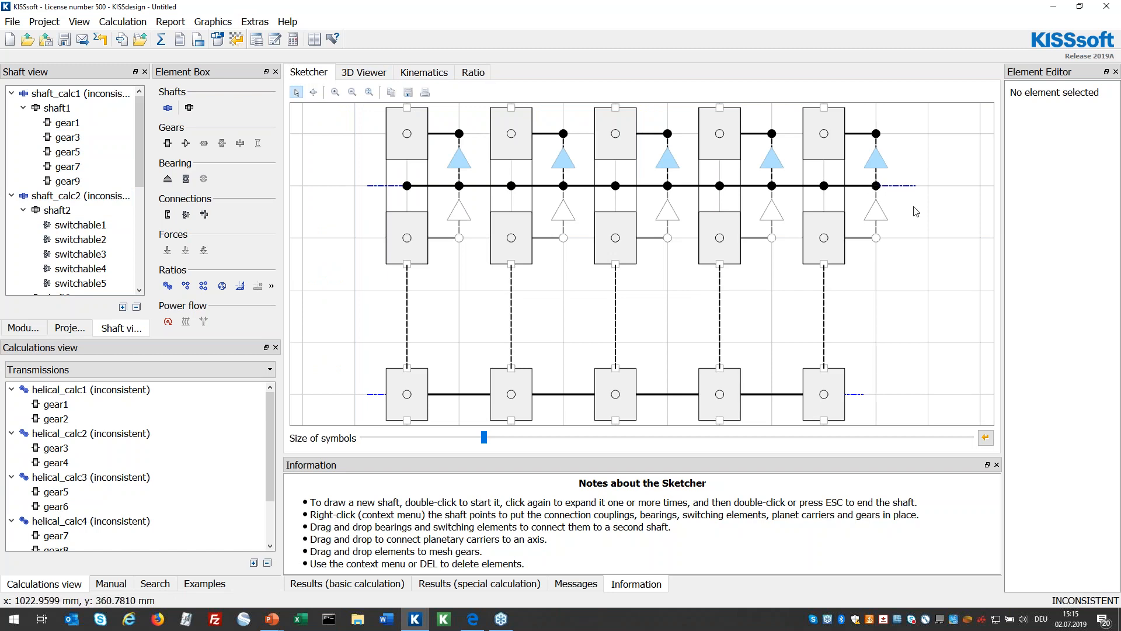
drag(875, 186, 980, 185)
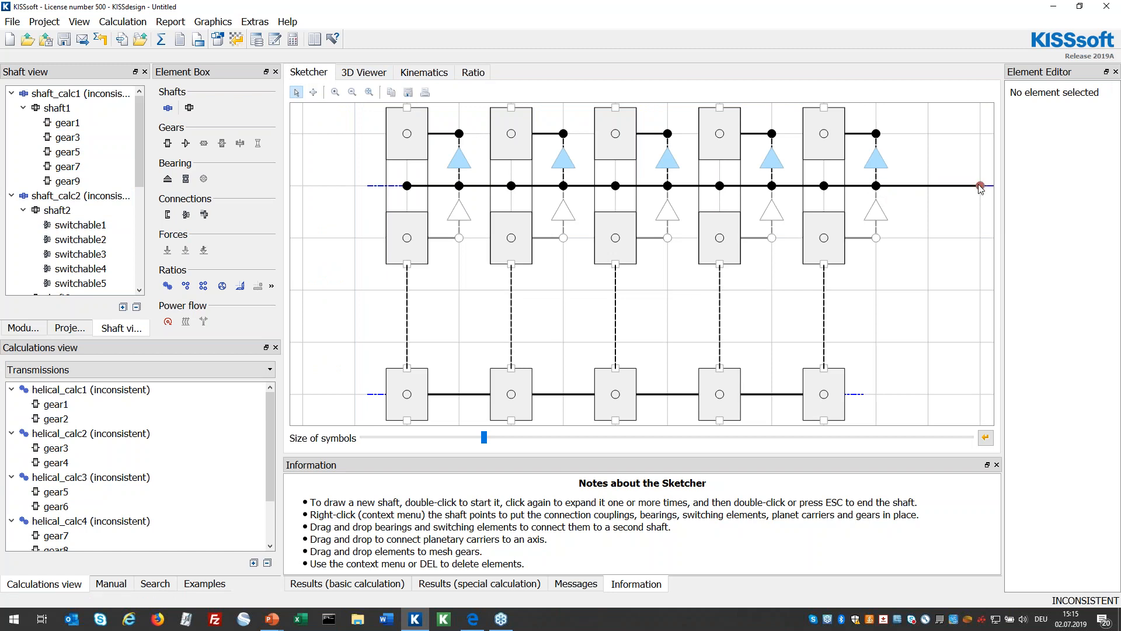
drag(845, 395, 980, 394)
Add a connecting coupling at the extended end of the lower shaft and another at that of the upper shaft
right_click(980, 394)
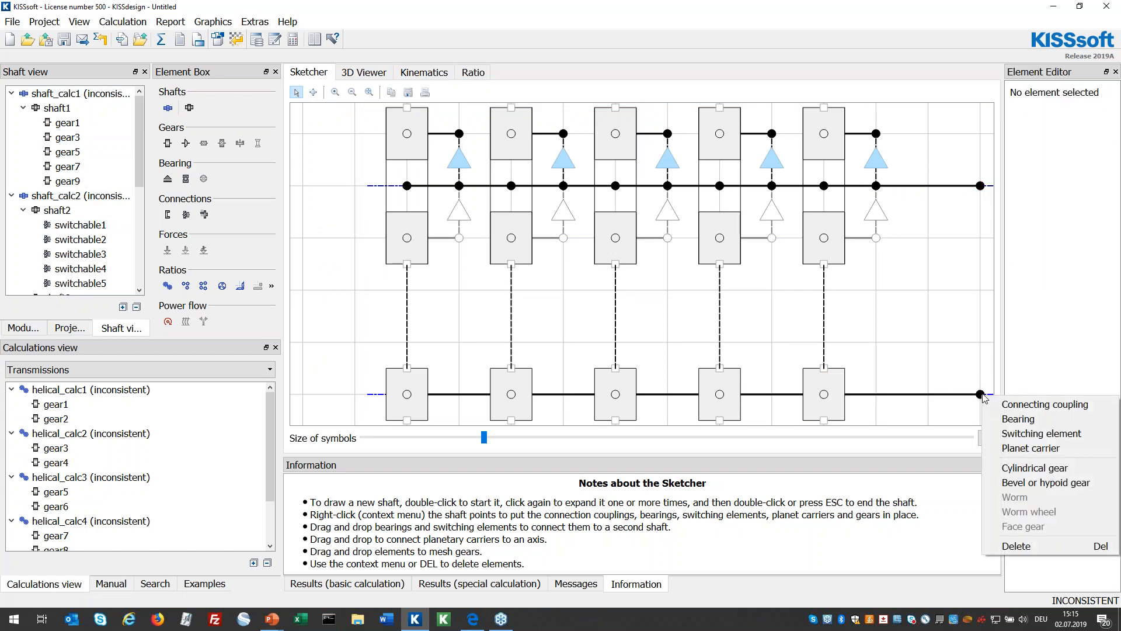
click(1016, 403)
right_click(980, 186)
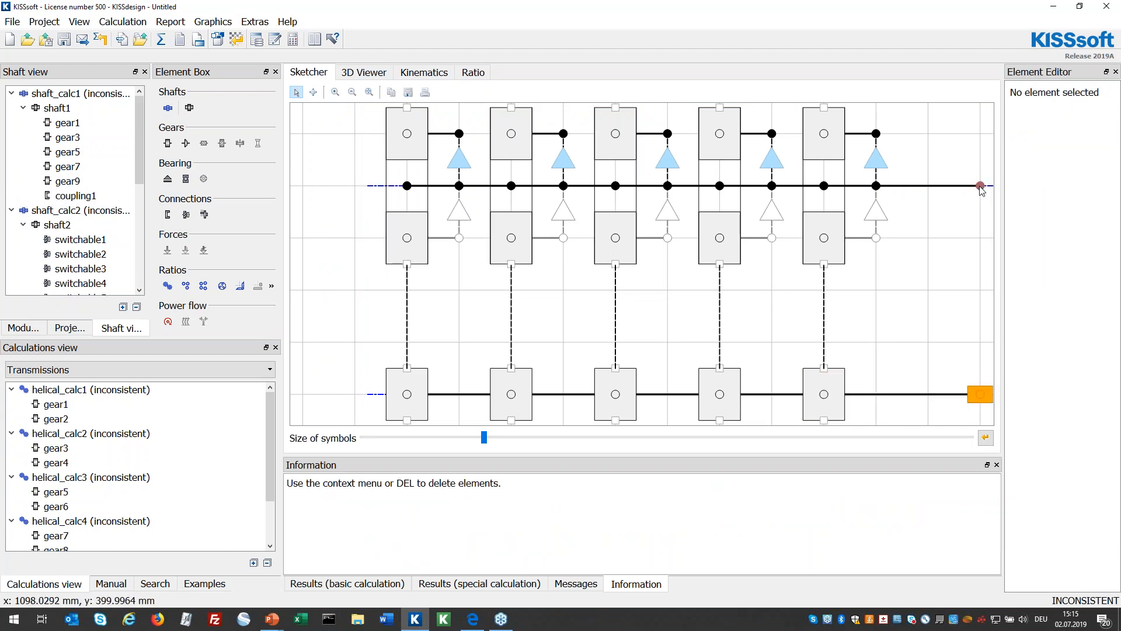
click(1013, 196)
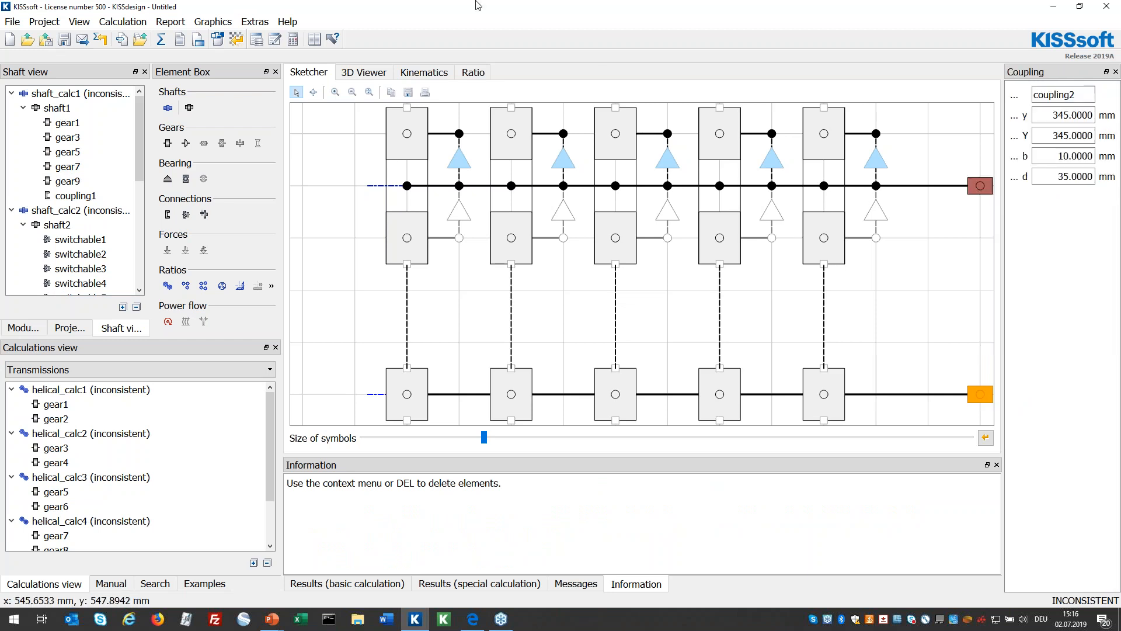
Define boundary1 in the power flow by torque/speed, with 1000 Nm torque and a speed of 1000 1/min
click(432, 71)
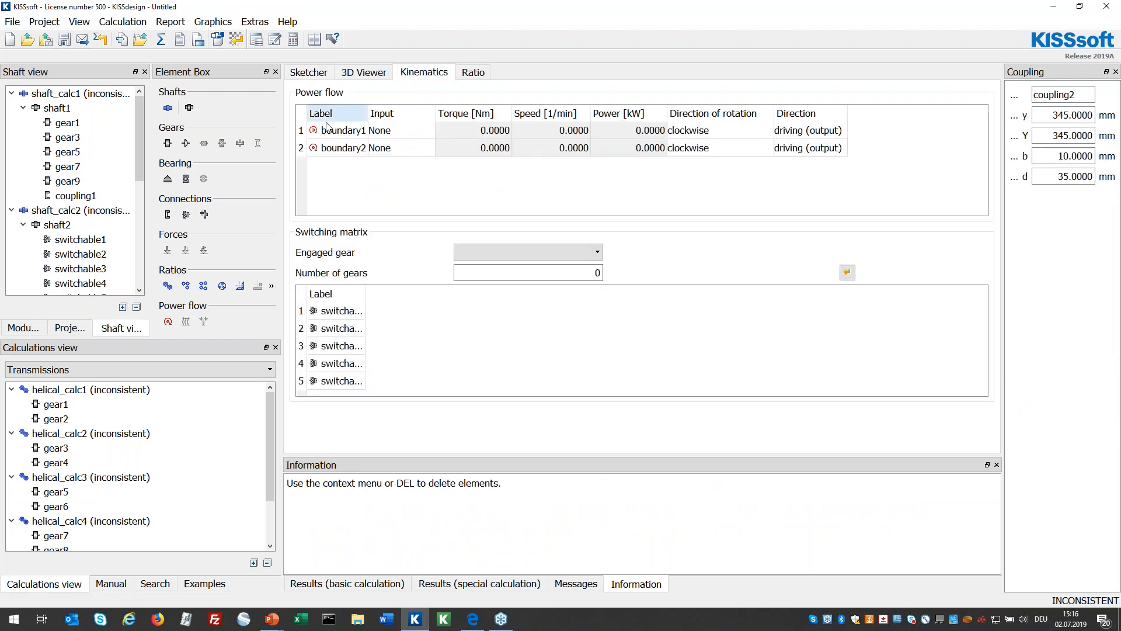
click(457, 136)
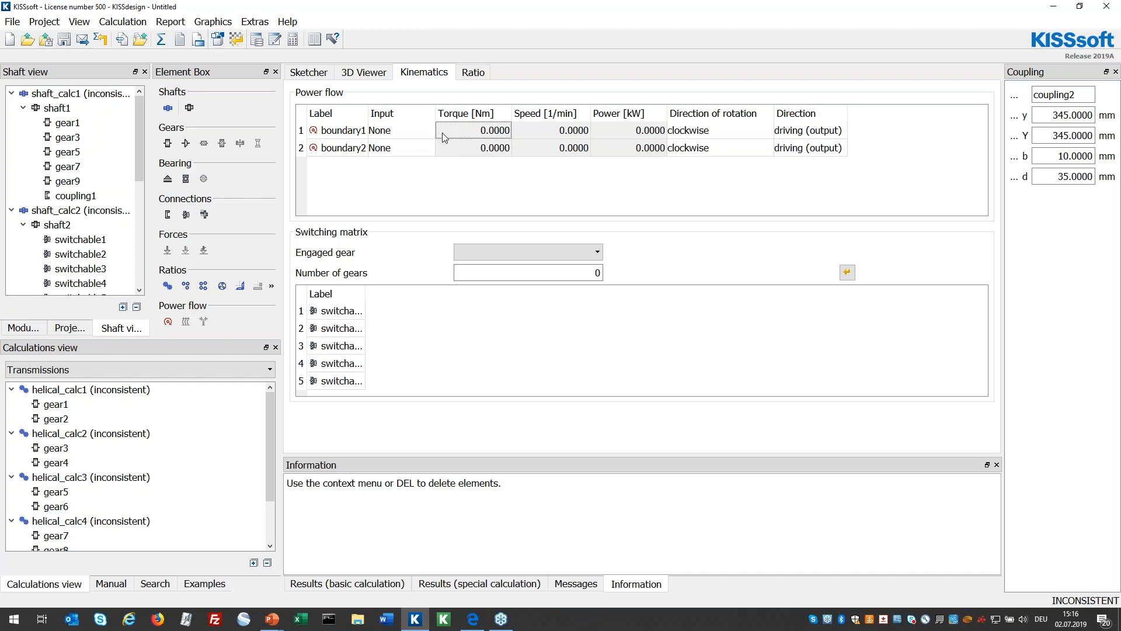
double_click(375, 133)
click(377, 133)
click(379, 134)
click(396, 195)
click(484, 130)
text(1000)
key(Tab)
text(1000)
key(Tab)
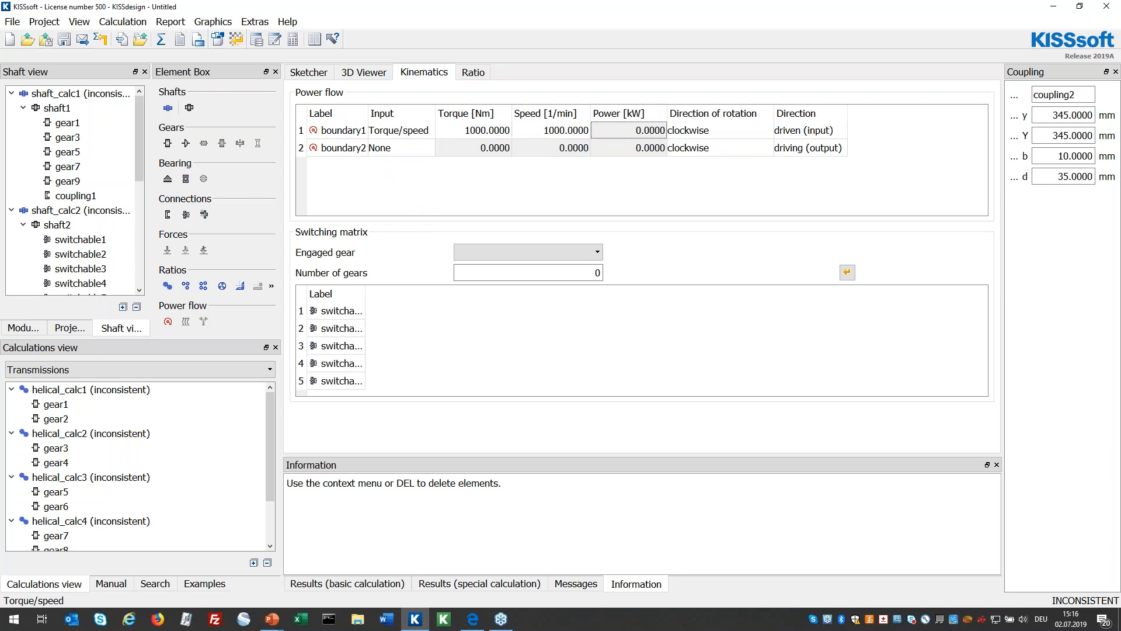
Generate the switching matrix for 5 gears with gear 1 engaged, and view the gearbox in 3D from an oblique angle
click(611, 338)
click(844, 271)
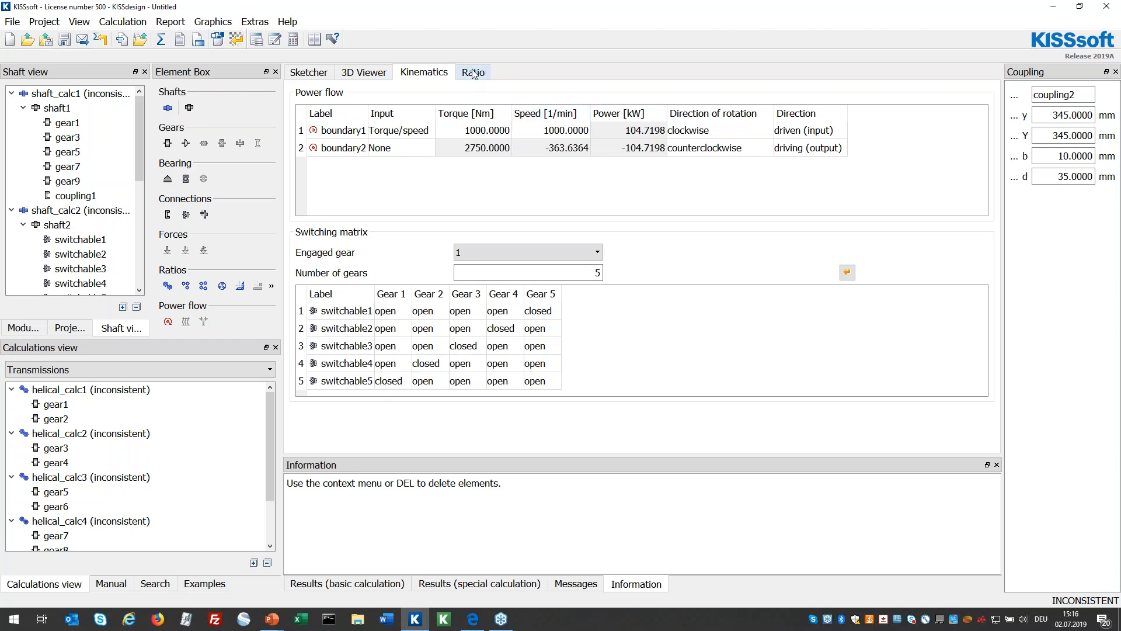
click(367, 70)
drag(705, 292, 764, 382)
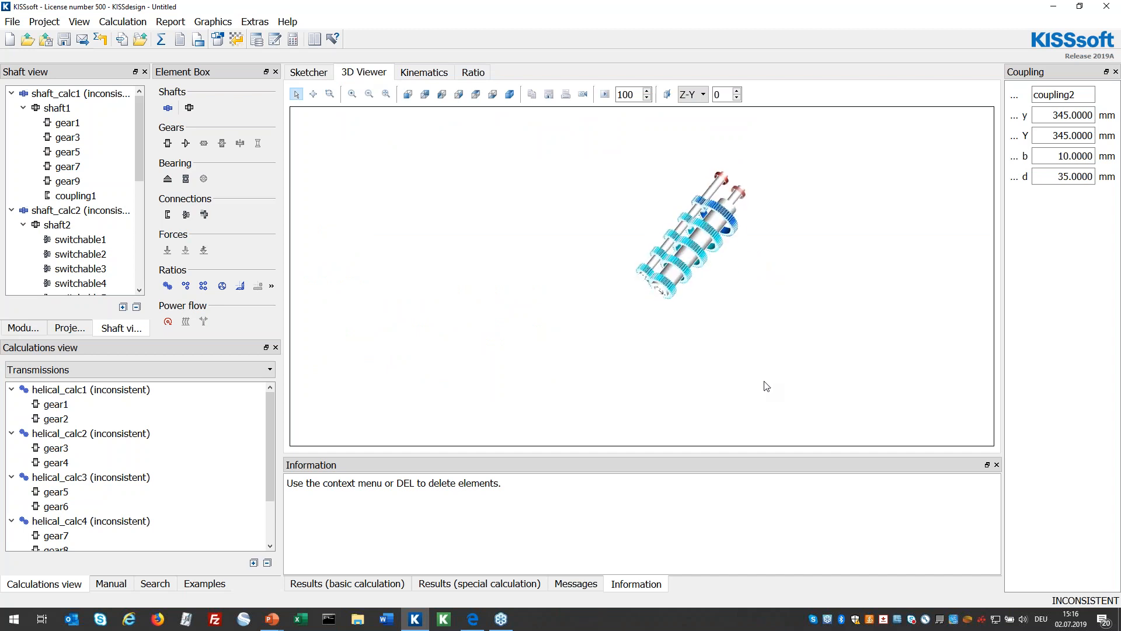
scroll(768, 292, up, 5)
drag(836, 316, 797, 299)
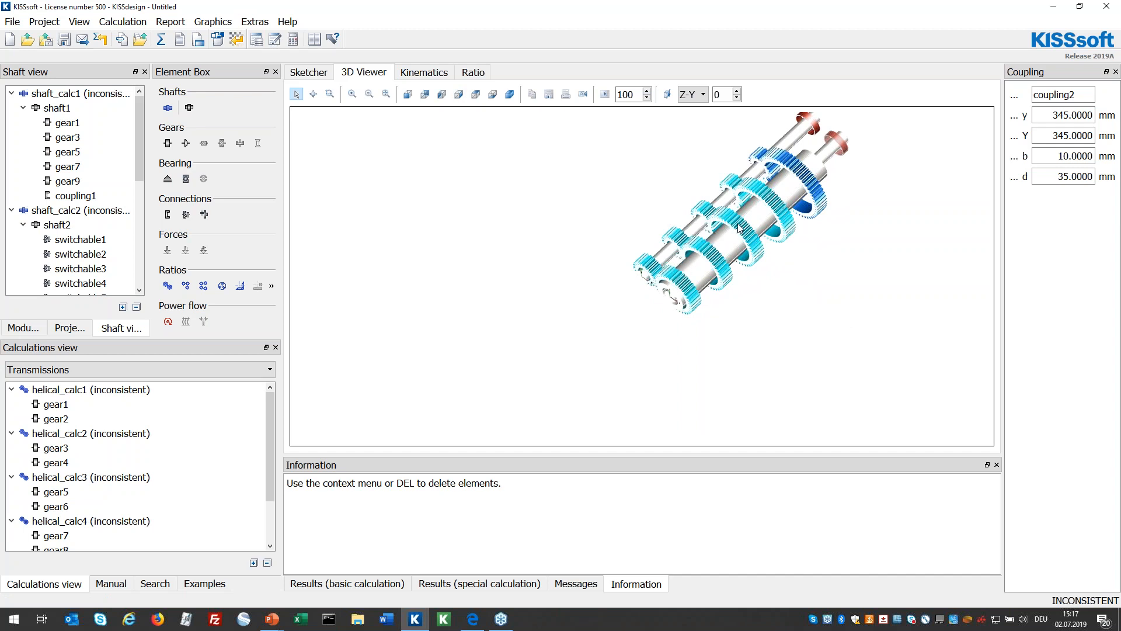
In the gear pair ratios, set the number of teeth of gear7 to 25 and of gear5 to 30
click(469, 75)
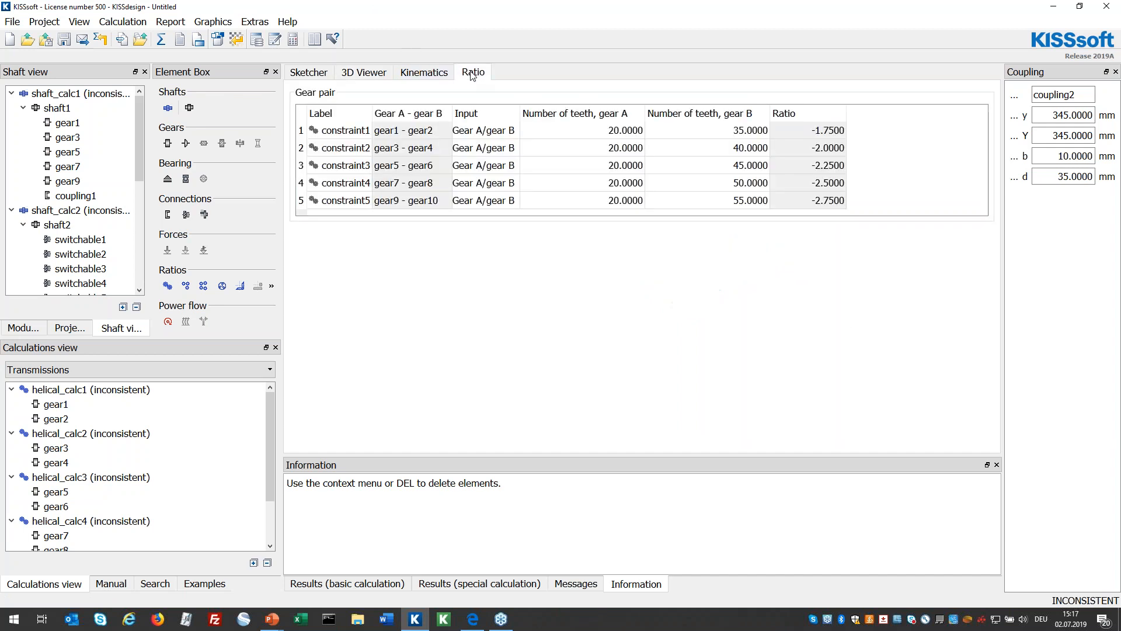
click(620, 186)
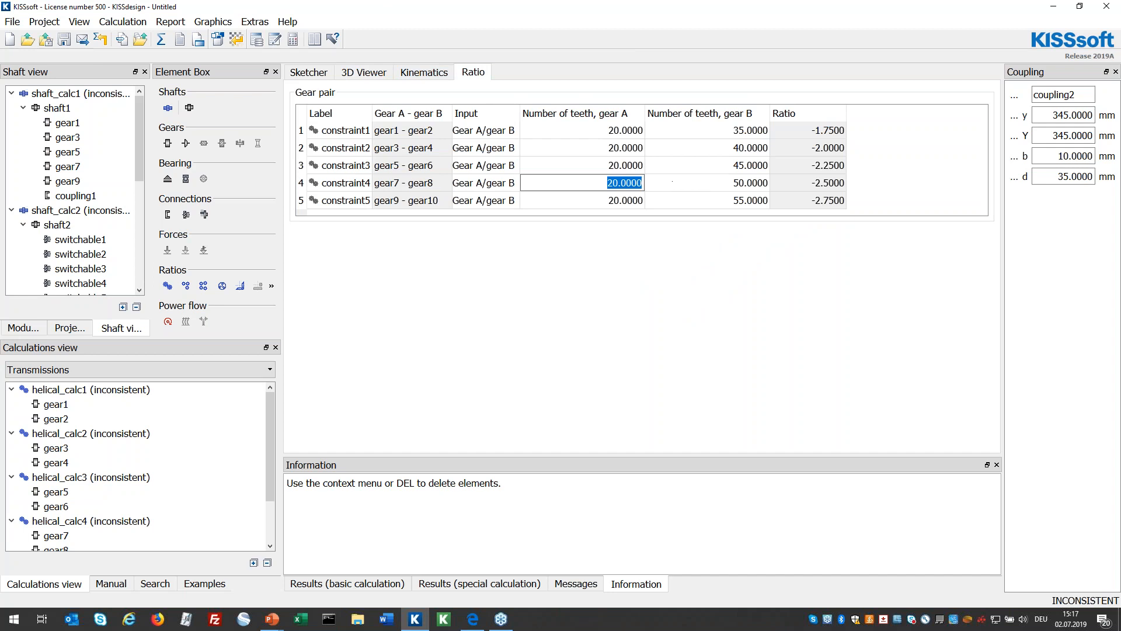
text(5)
click(596, 167)
text(25)
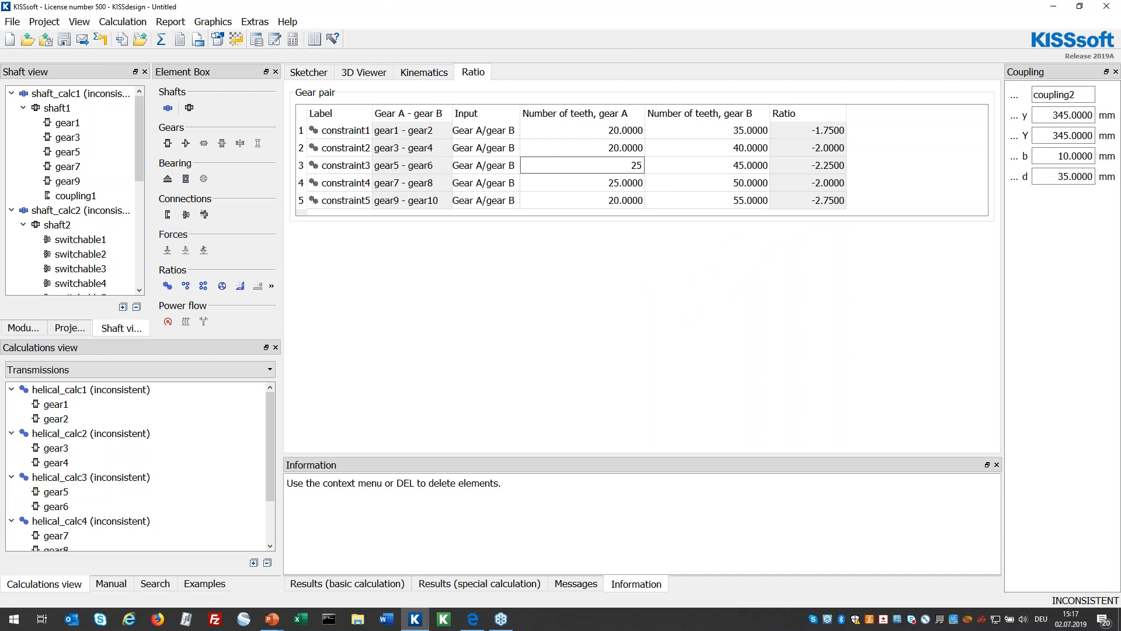
key(BackSpace)
text(30)
Set the number of teeth of gear3 to 35 and of gear1 to 40
click(628, 147)
text(3)
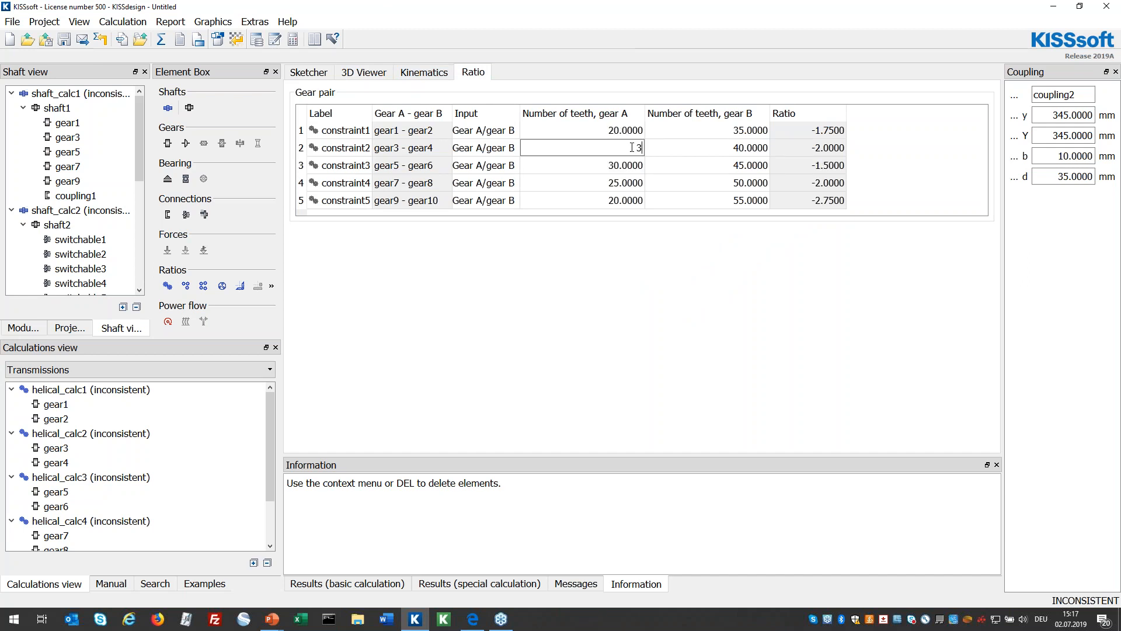
text(5)
key(Return)
click(636, 131)
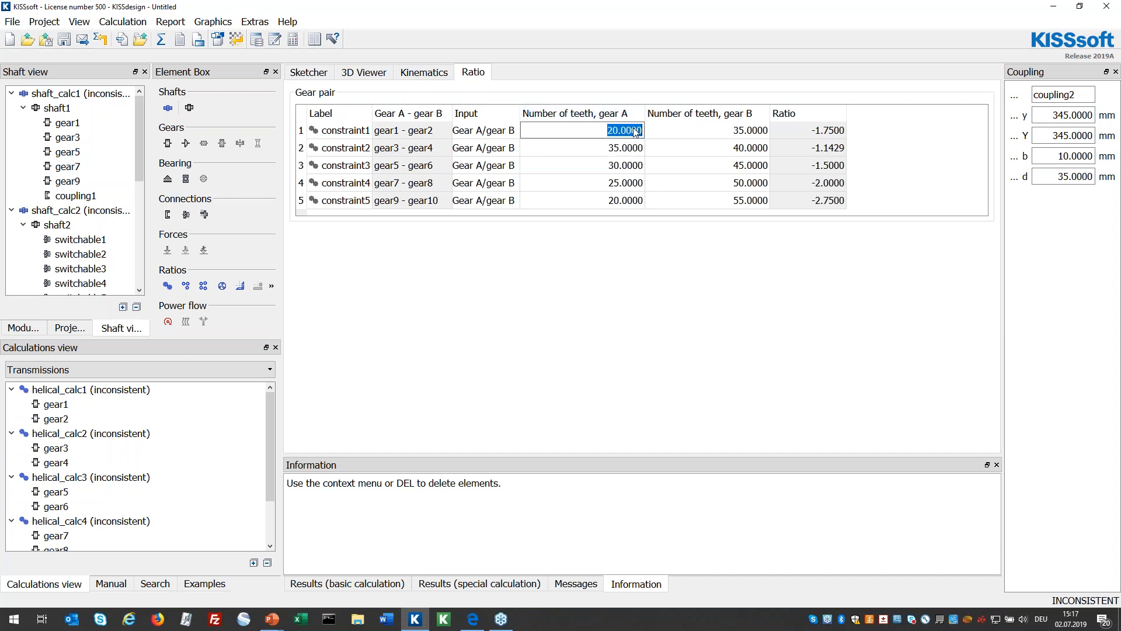
text(40)
key(Return)
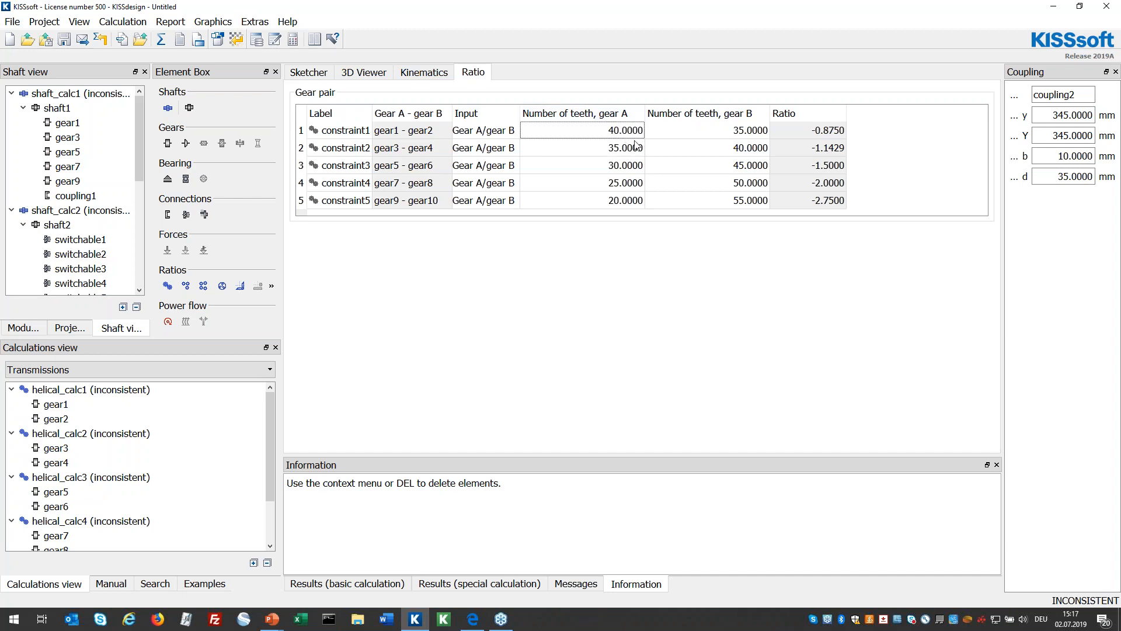
Check the kinematics, and examine the gearbox in 3D from several angles while highlighting gear3, gear4 and gear5 in turn
click(418, 72)
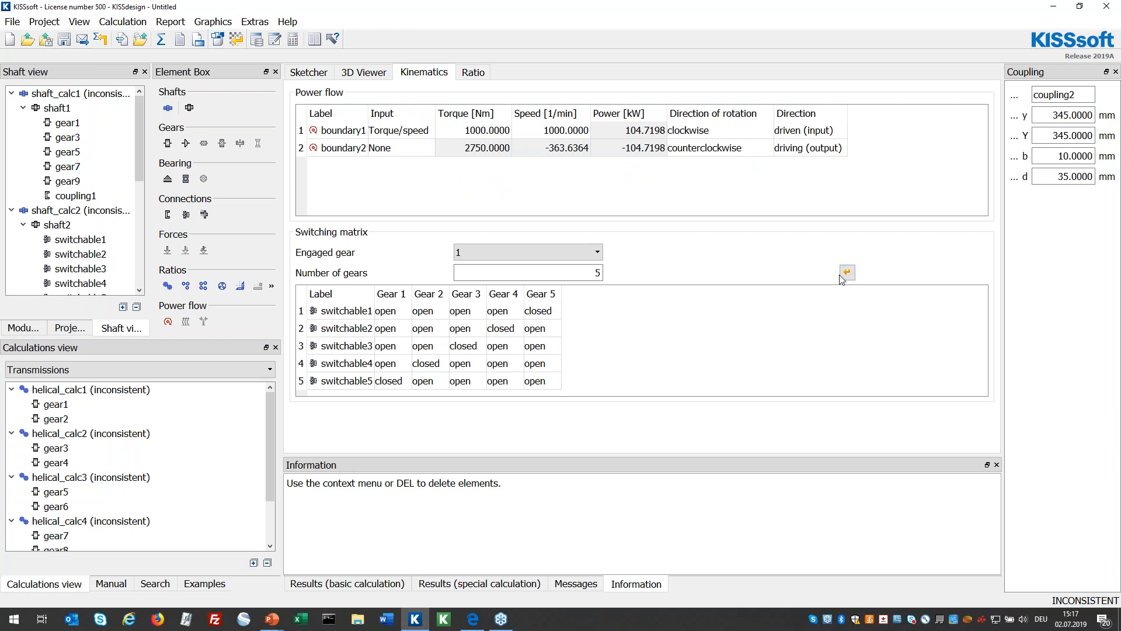
click(364, 73)
drag(821, 288, 800, 270)
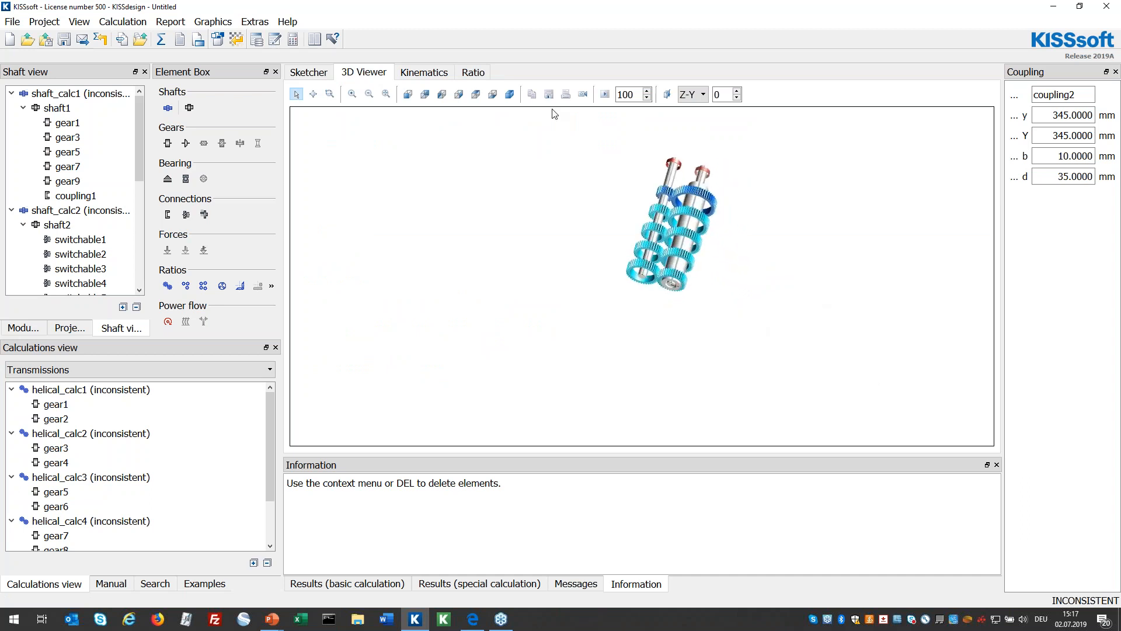
drag(686, 241, 711, 241)
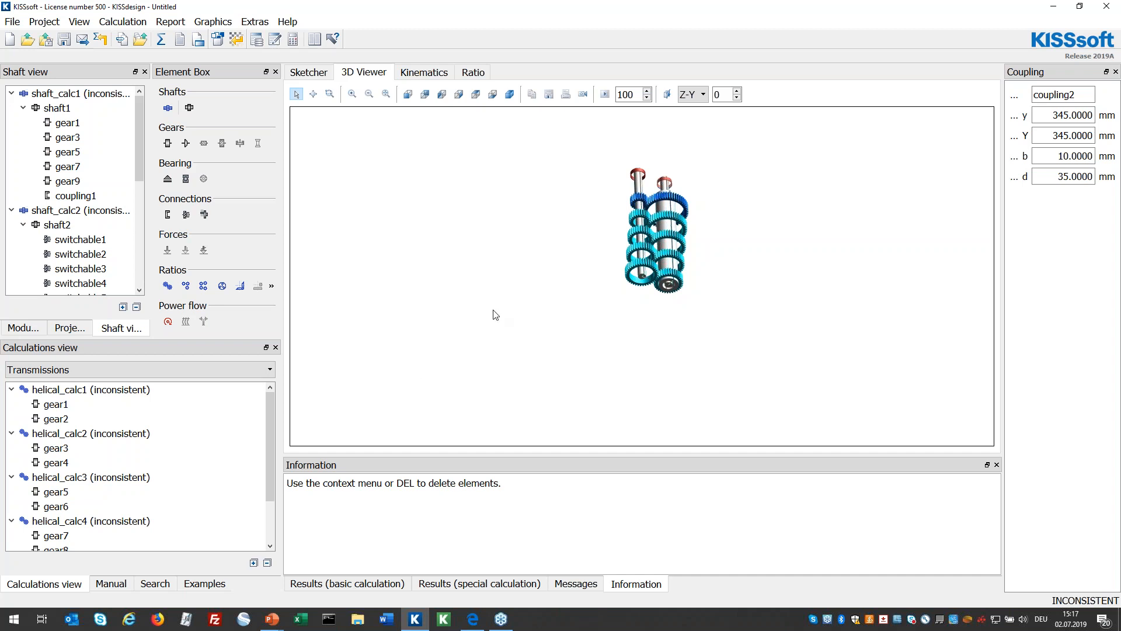
click(54, 448)
drag(650, 363, 621, 363)
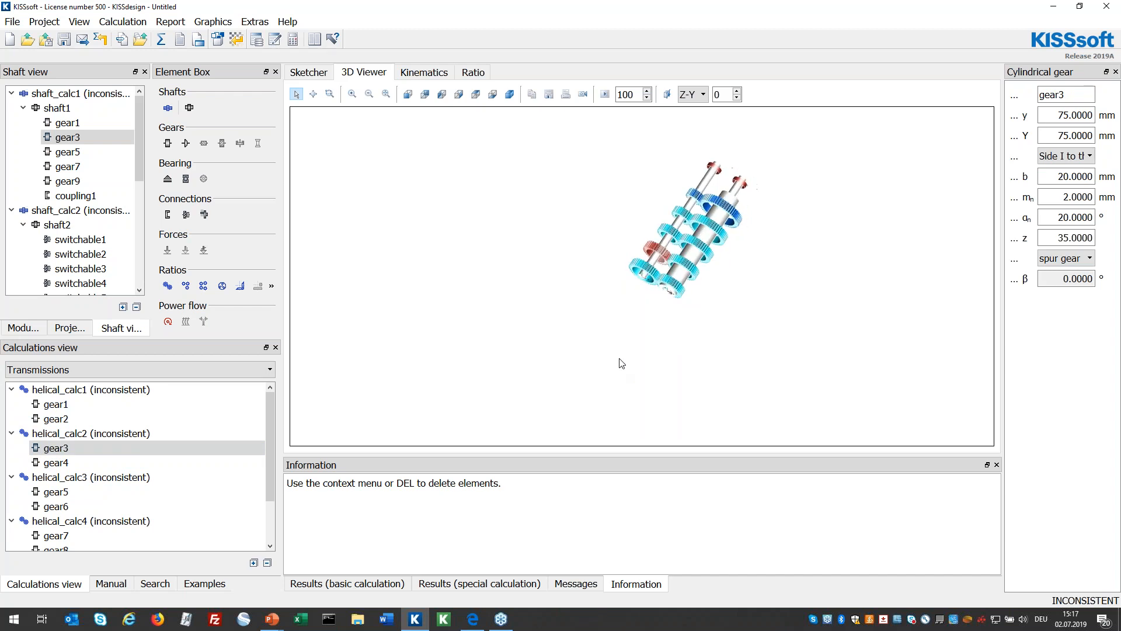
click(56, 464)
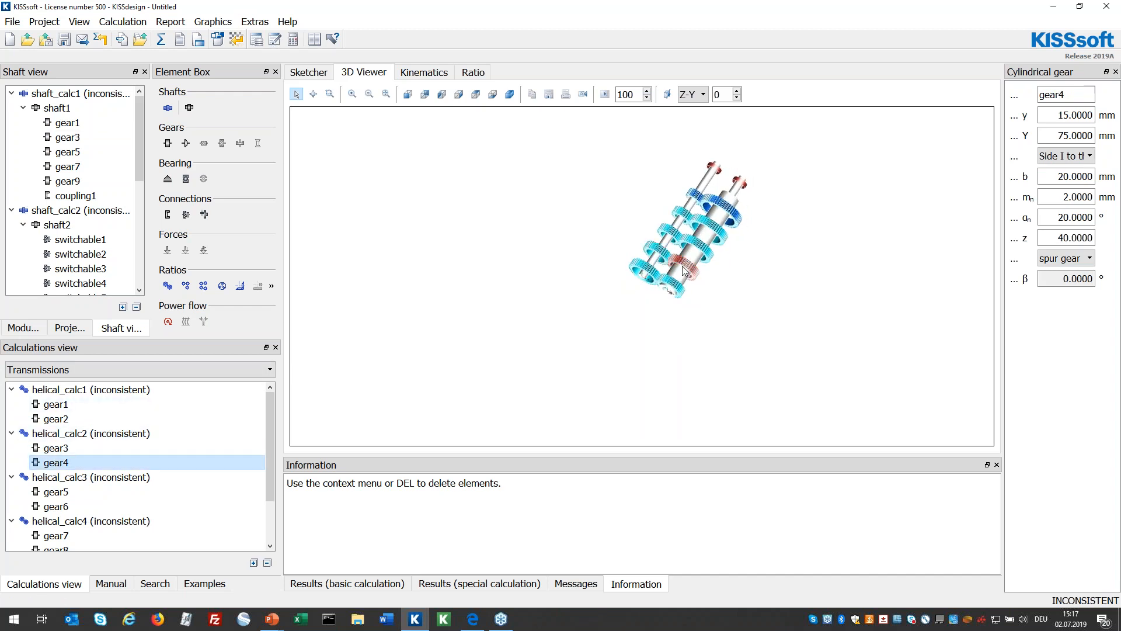
scroll(695, 274, up, 6)
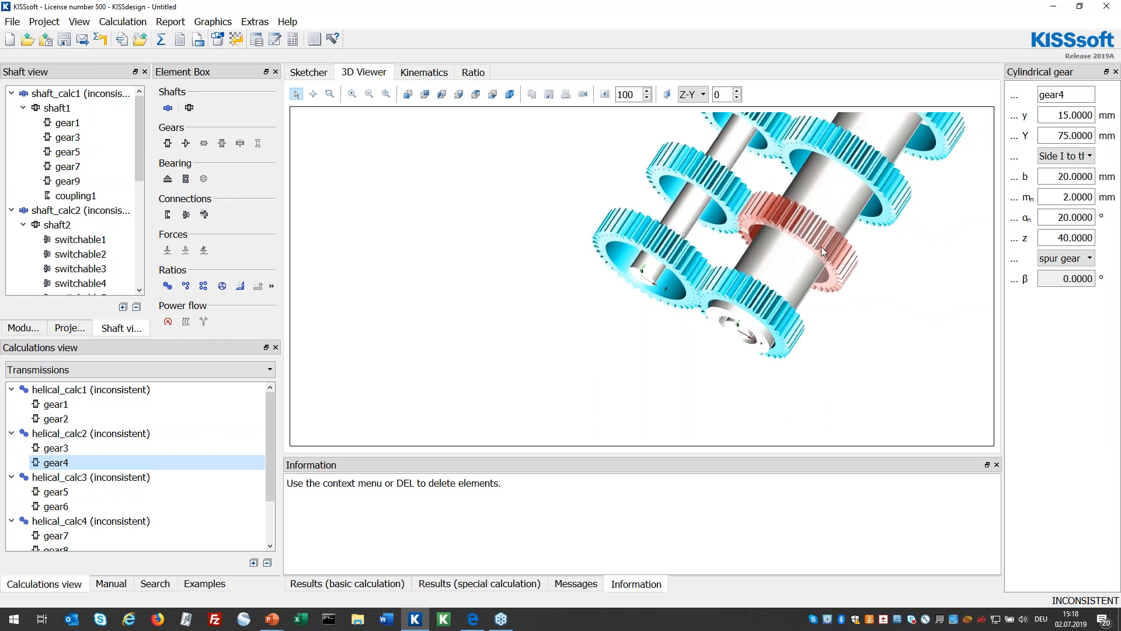
click(57, 491)
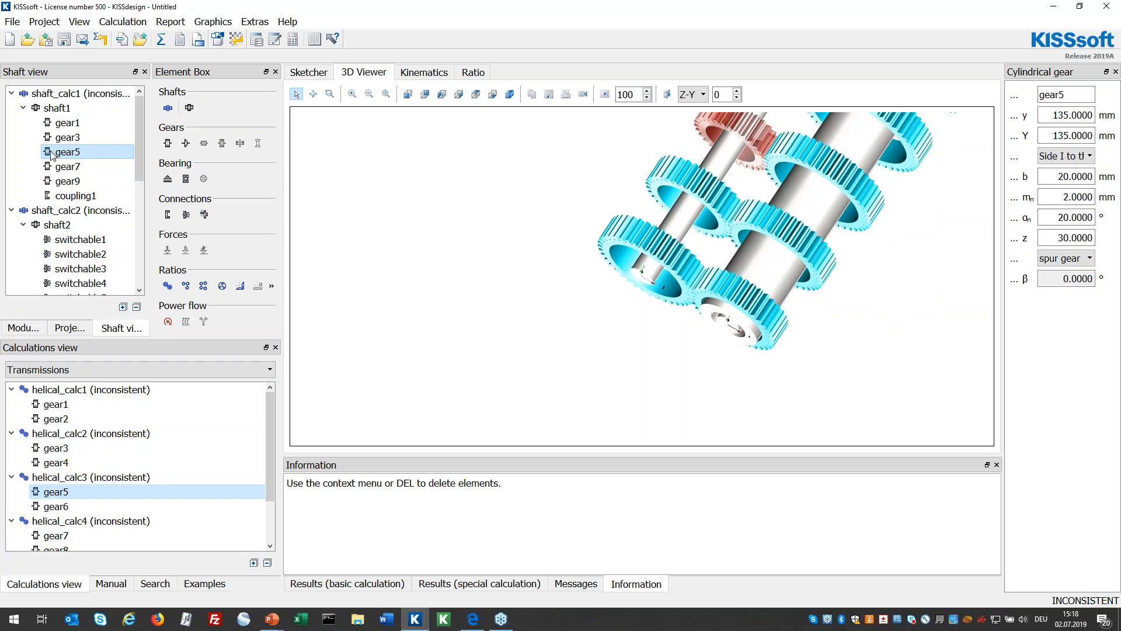
drag(841, 211, 865, 185)
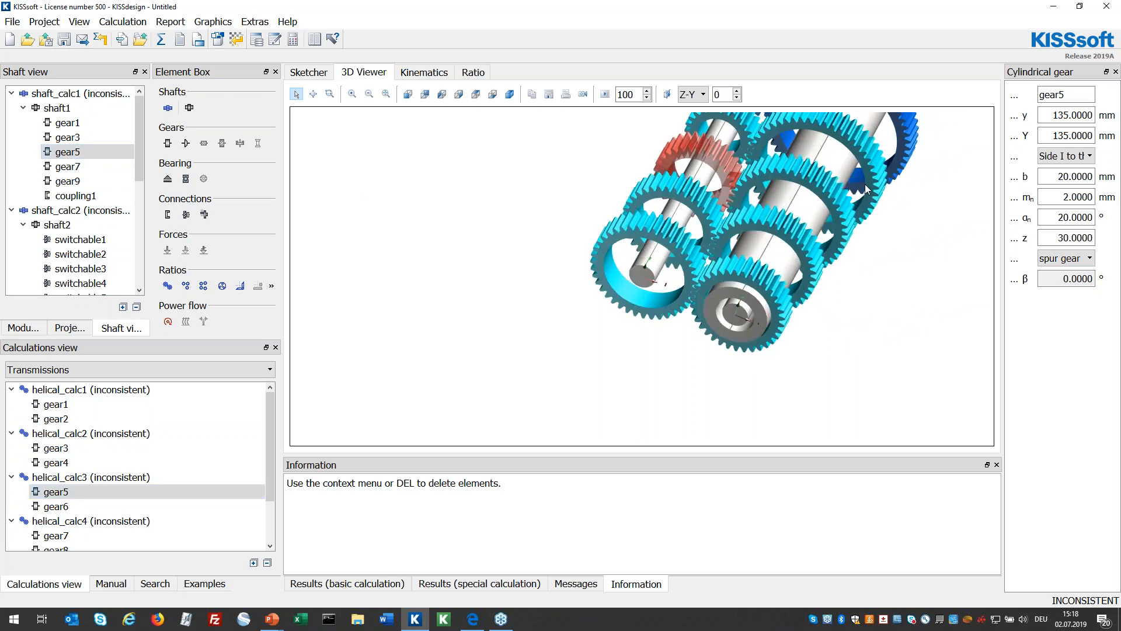
Set the engaged gear to 3 in the switching matrix and view the power flow through the gearbox in 3D
click(439, 71)
click(544, 252)
click(542, 291)
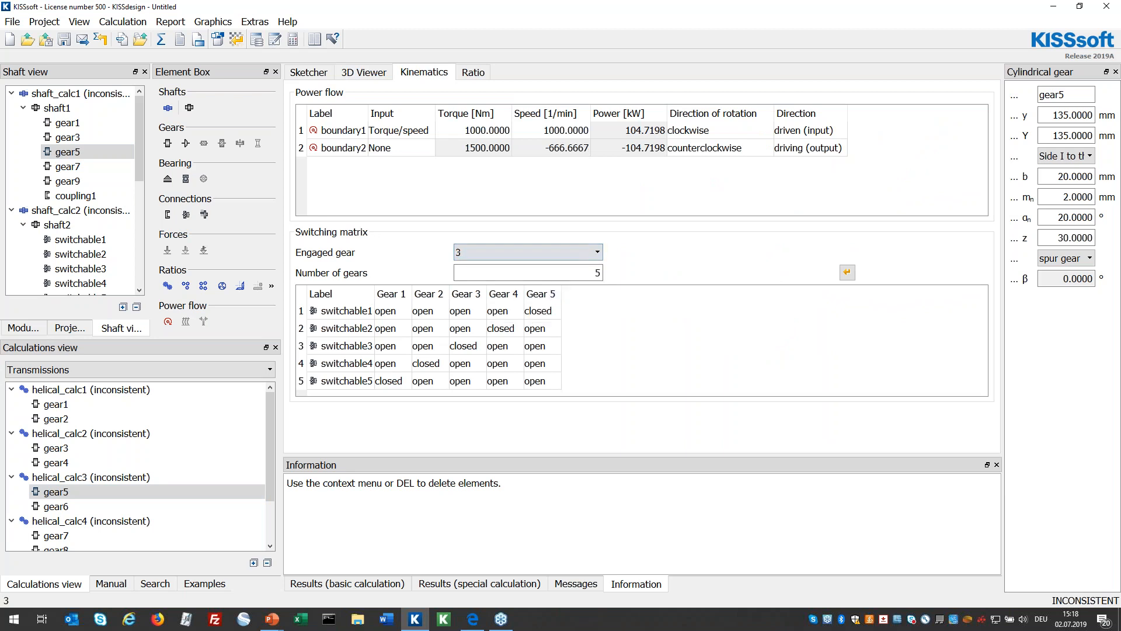
click(374, 75)
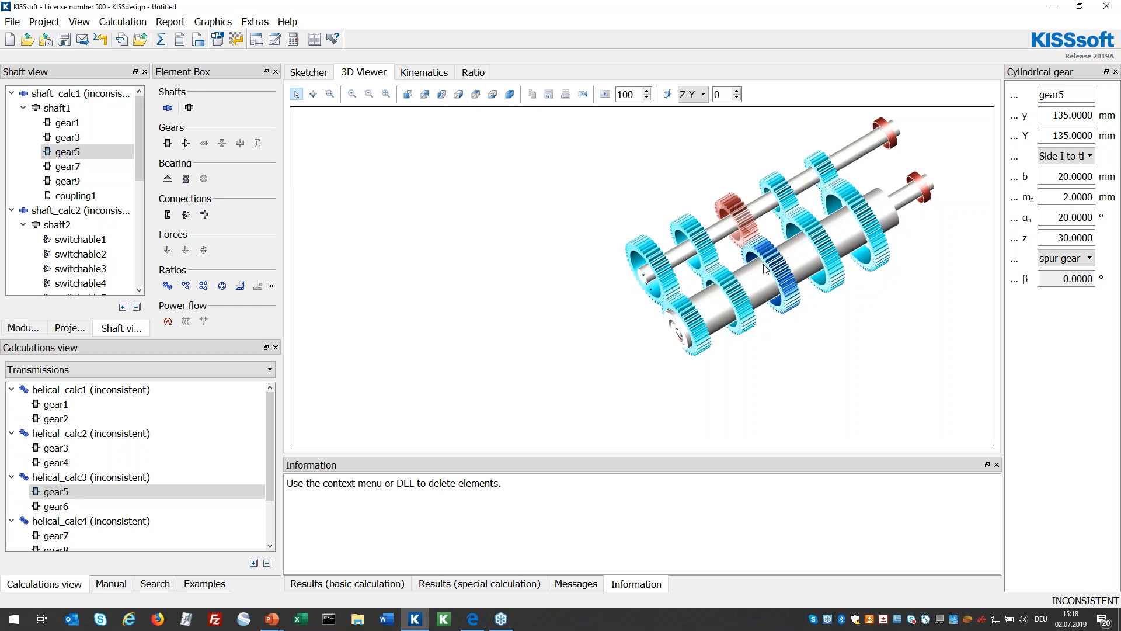
mouse_move(768, 287)
mouse_down()
mouse_move(808, 284)
mouse_move(773, 295)
mouse_up()
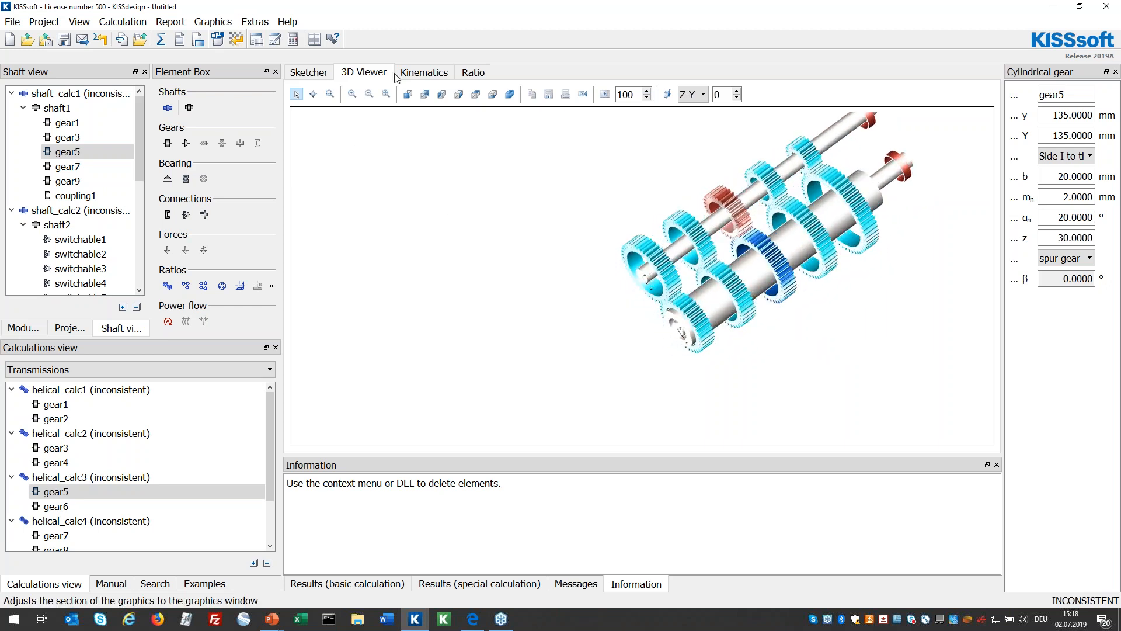
Start a new file without saving the current model, and open Doppelkupplung-Prinzip.S20 from the Material_for_demo folder
click(9, 41)
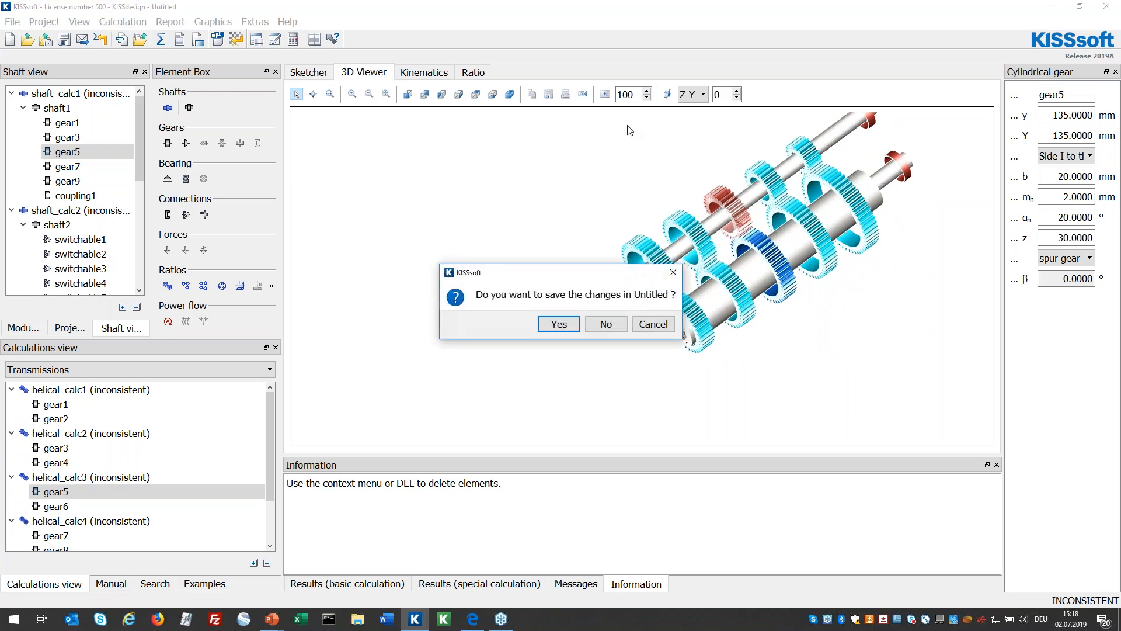
click(616, 331)
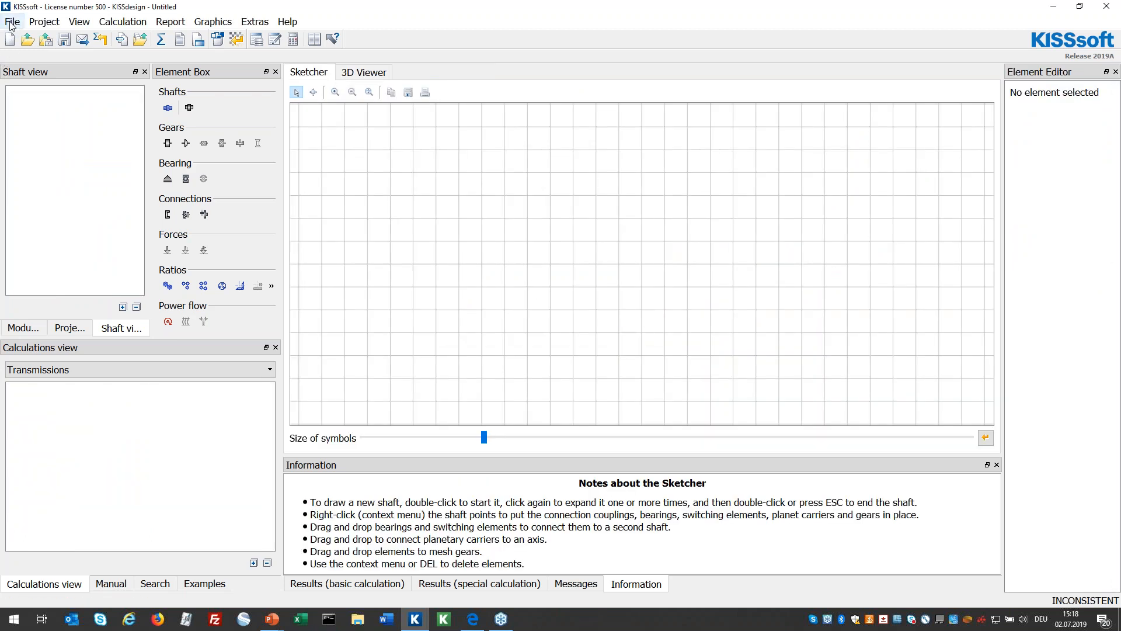
click(26, 38)
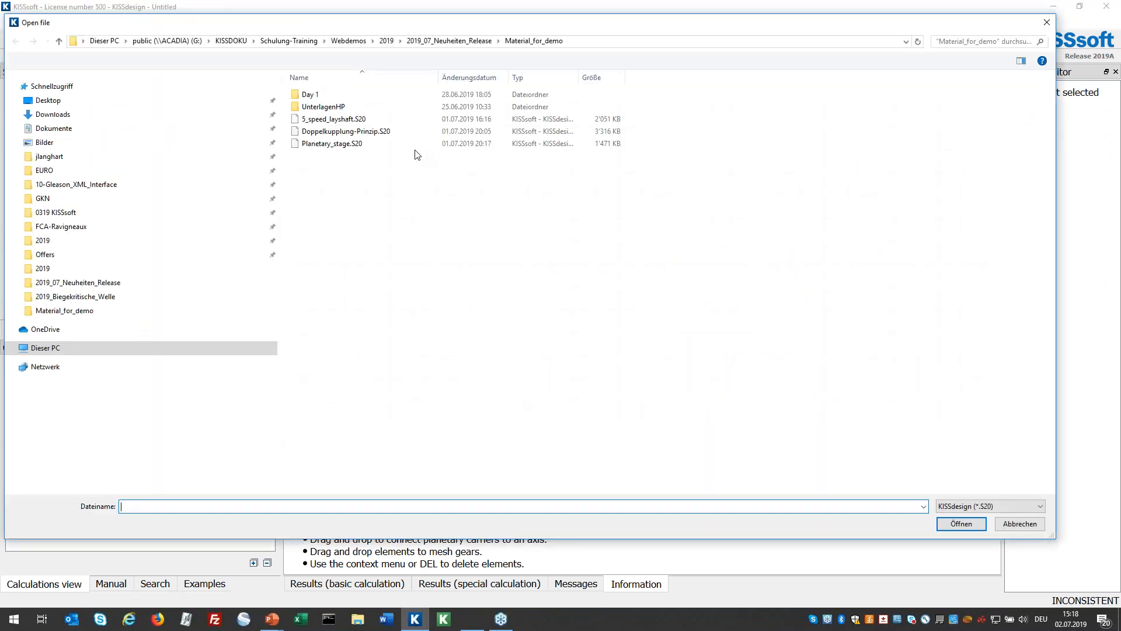
click(403, 131)
click(971, 527)
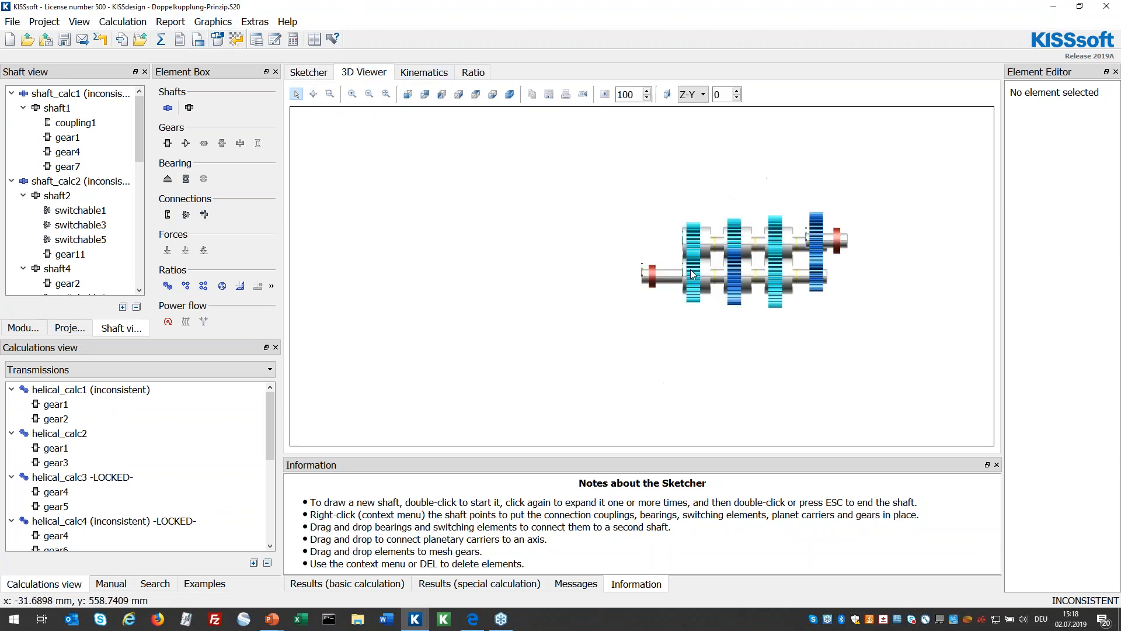
Examine the double-clutch gearbox in 3D from several angles with gear1 of helical_calc2 highlighted
drag(693, 273, 754, 247)
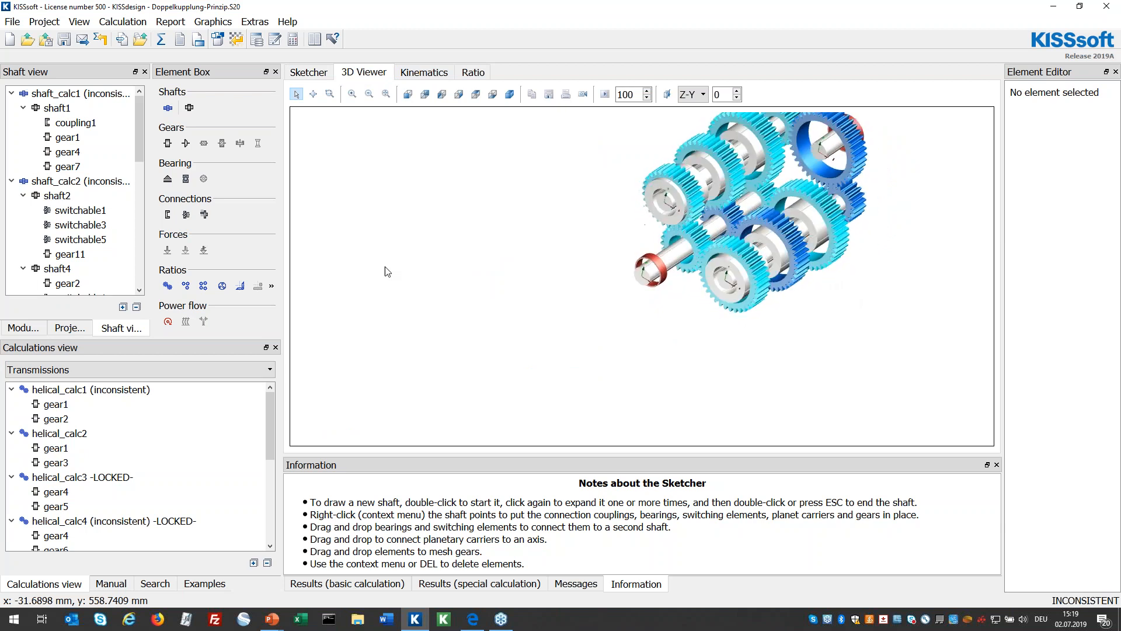
click(66, 451)
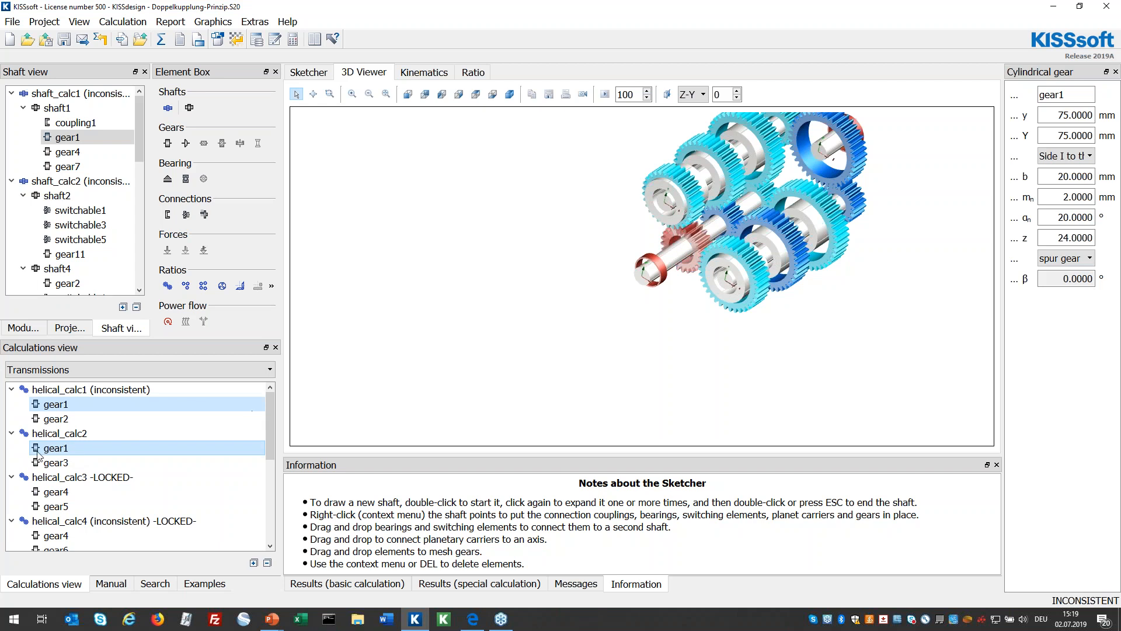
drag(722, 245, 873, 192)
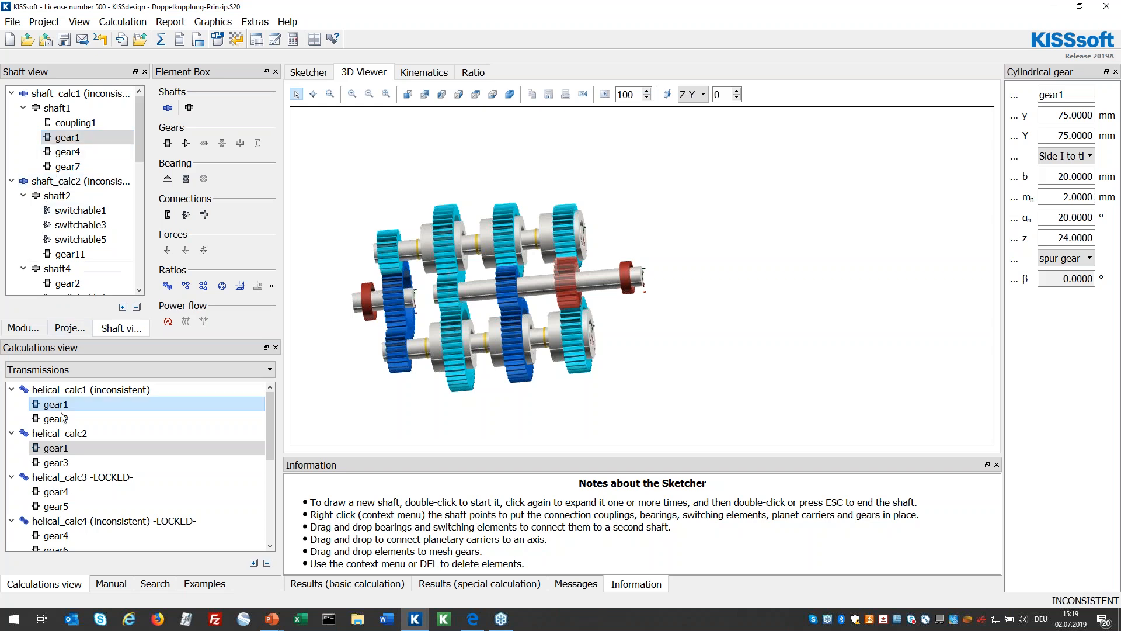
drag(557, 391, 584, 374)
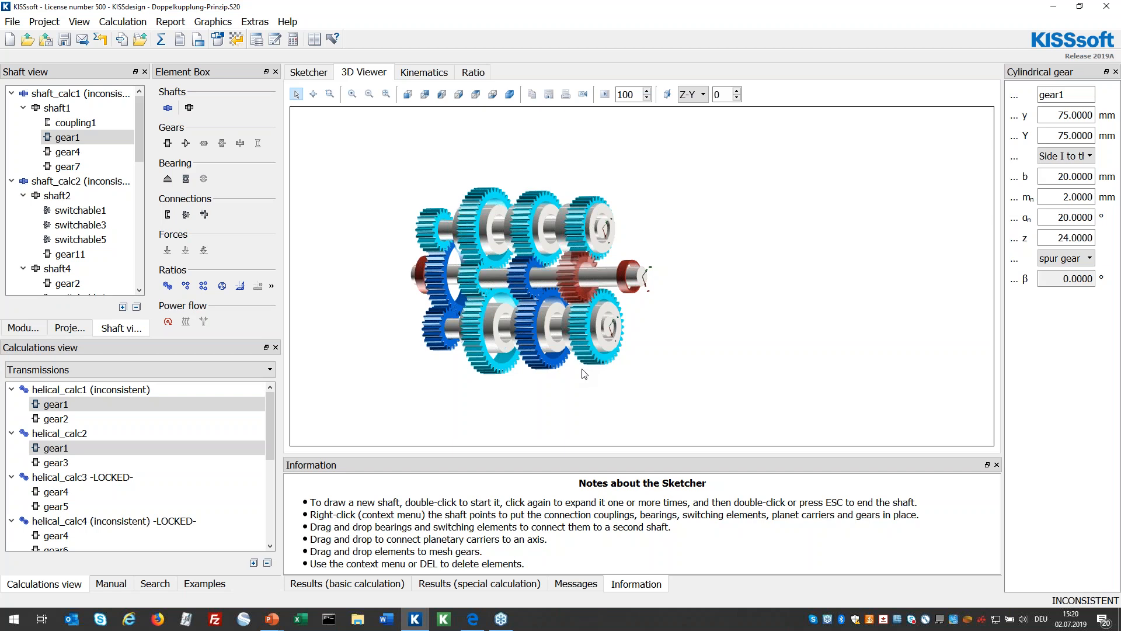
Import the REXS file OneStageHelicalGearbox_REXS_Export.rexs into a new file and view the gearbox in 3D from an oblique angle
click(12, 22)
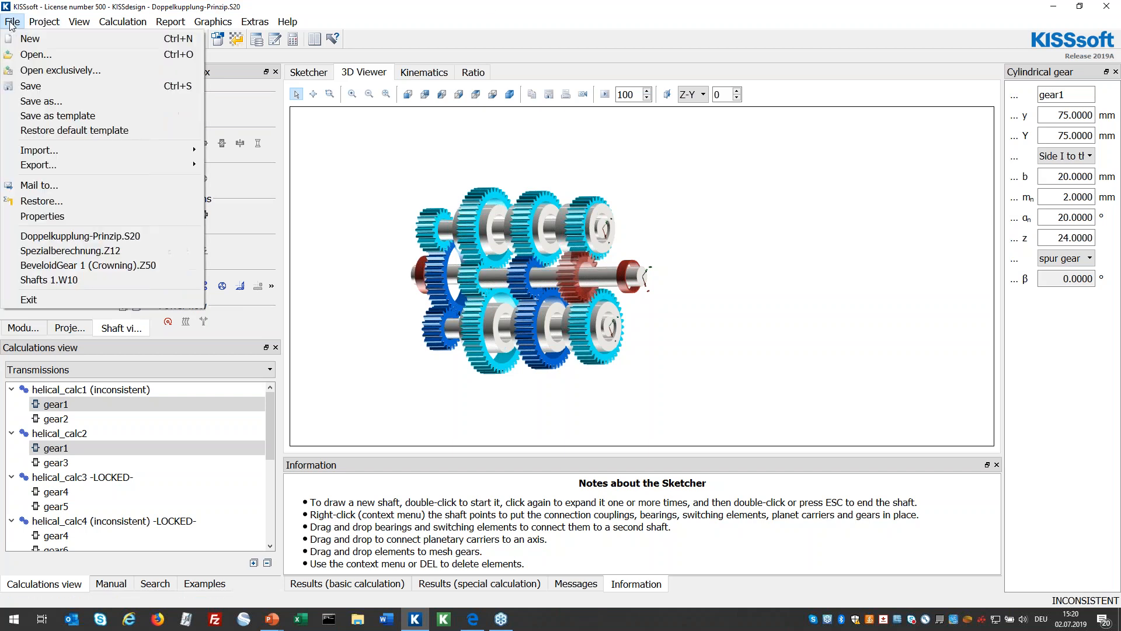
click(255, 8)
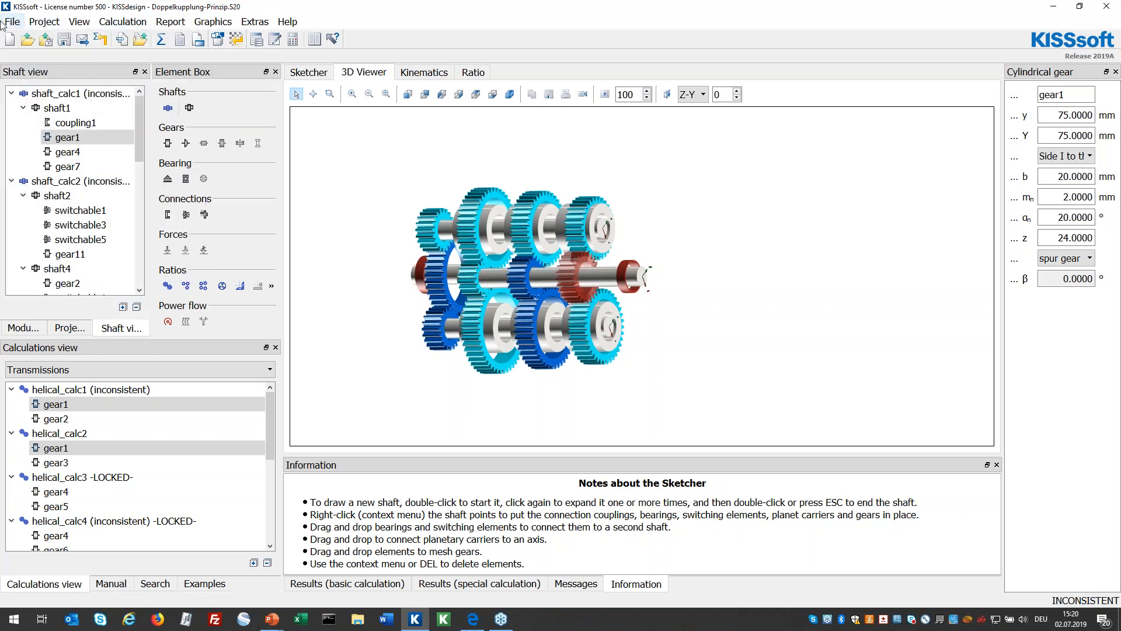
click(10, 40)
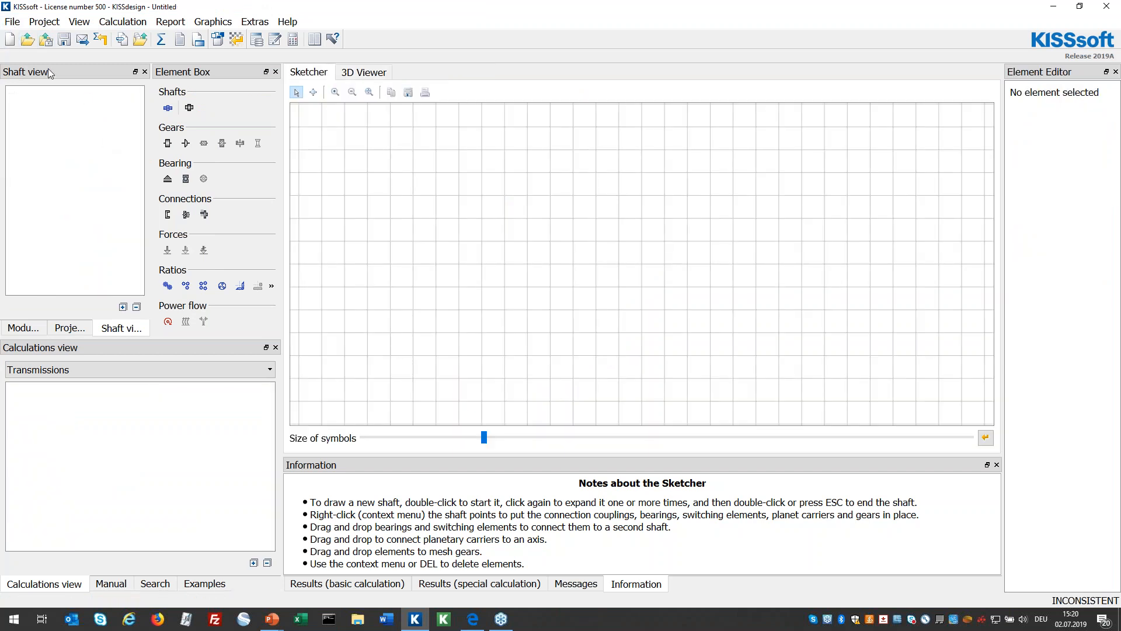
click(12, 22)
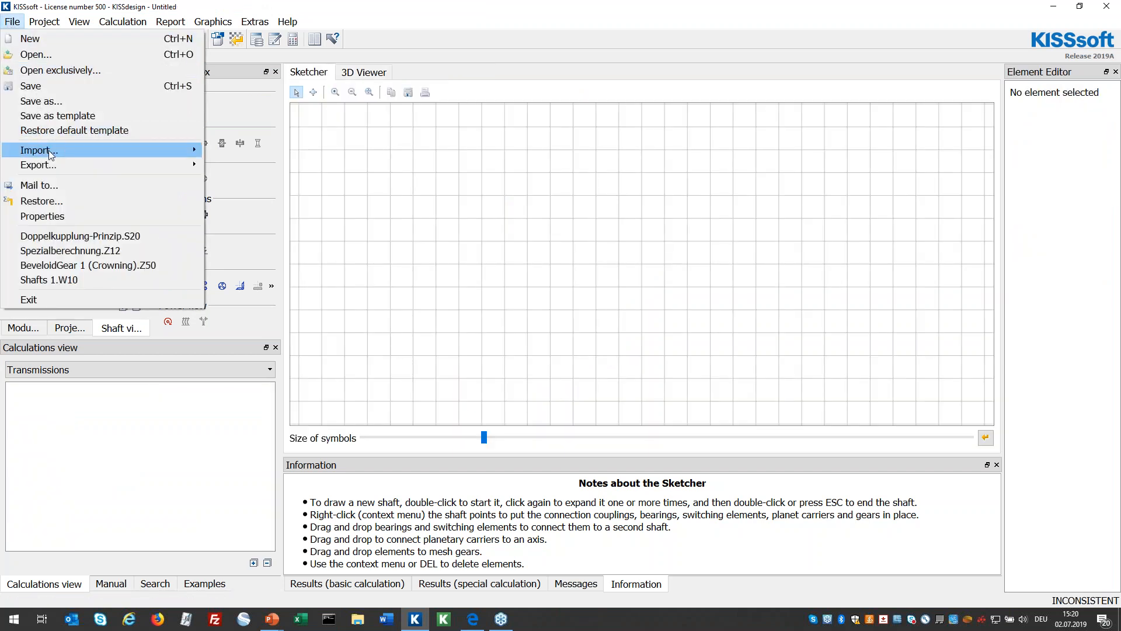
mouse_move(51, 153)
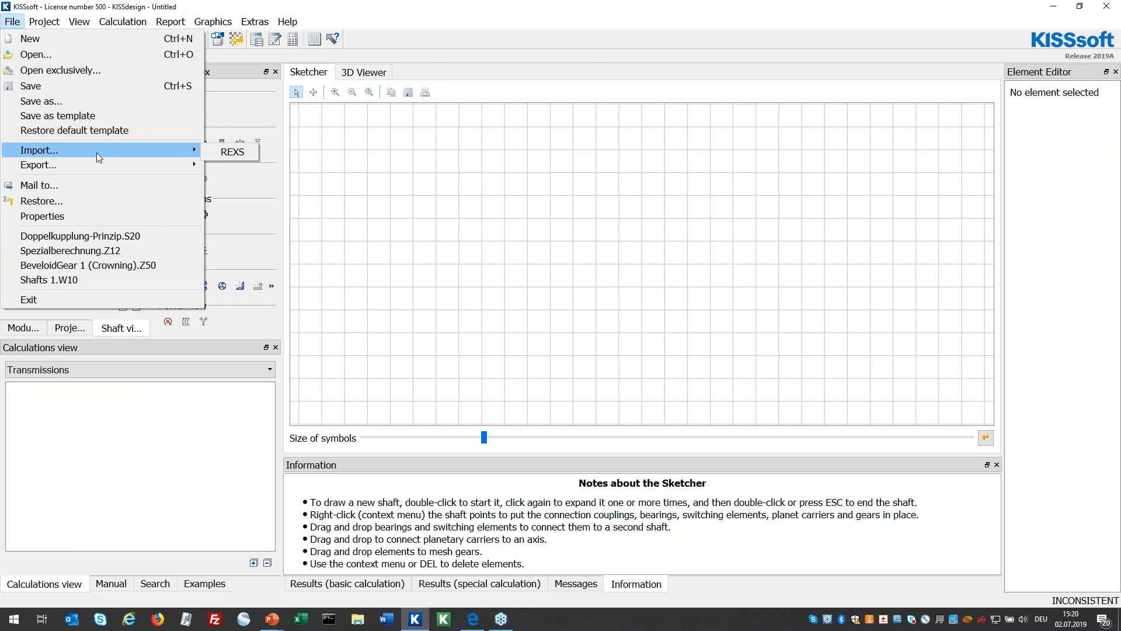
click(226, 155)
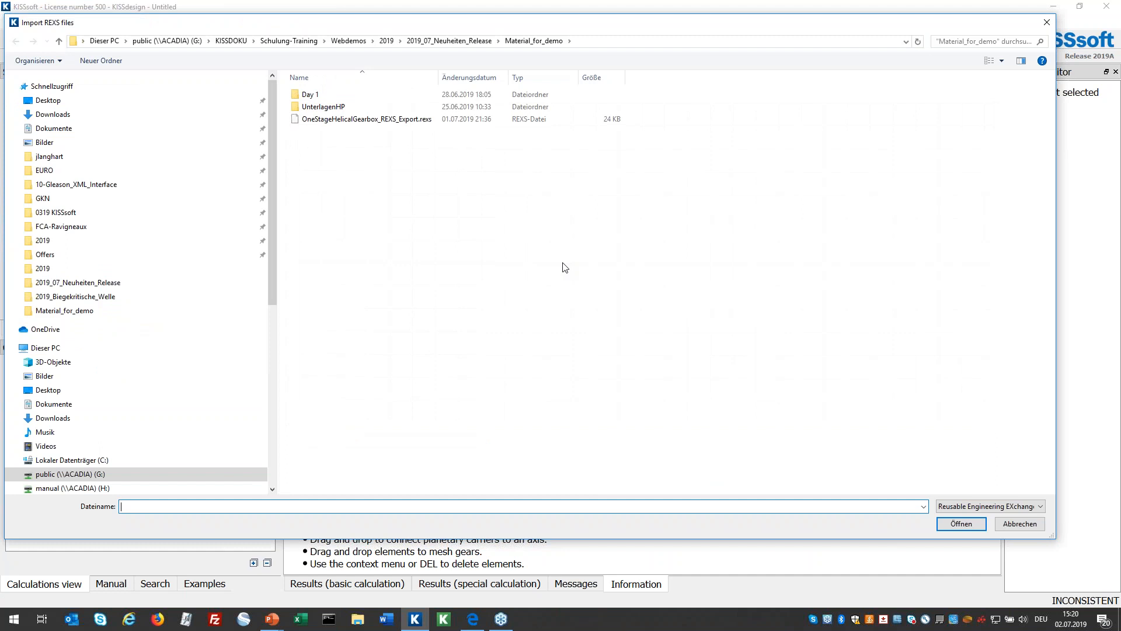
click(395, 119)
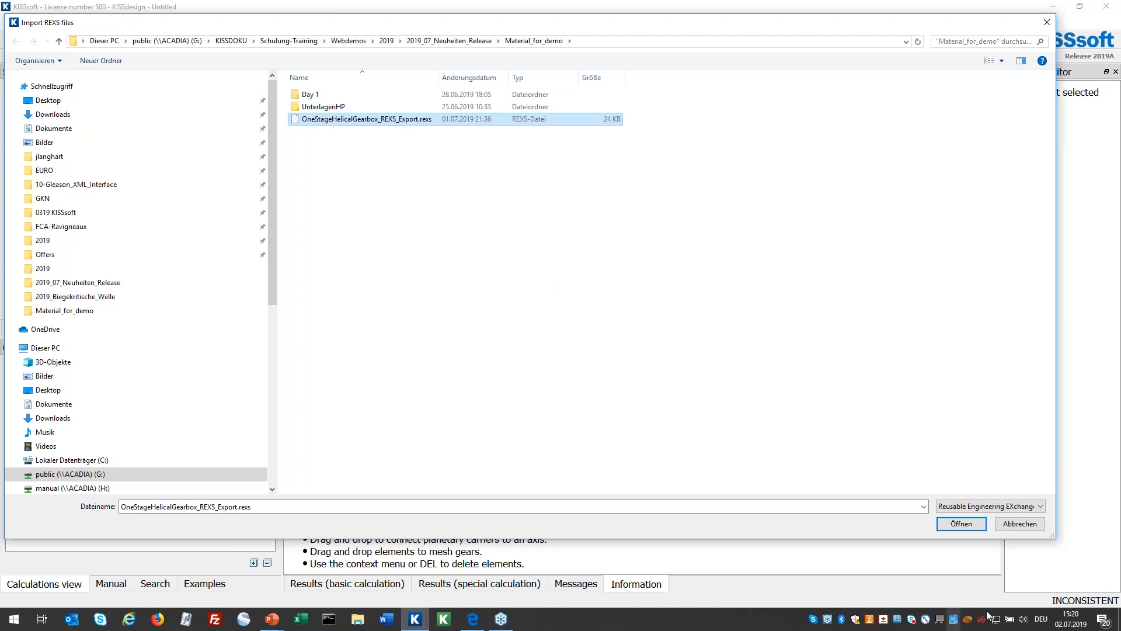
click(961, 524)
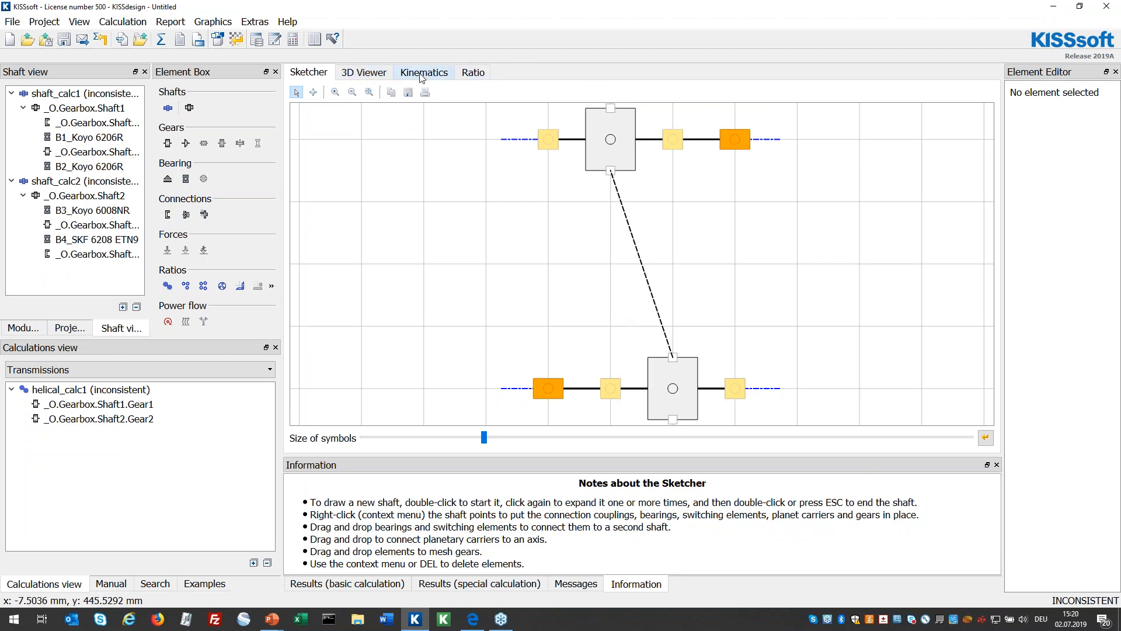
click(373, 76)
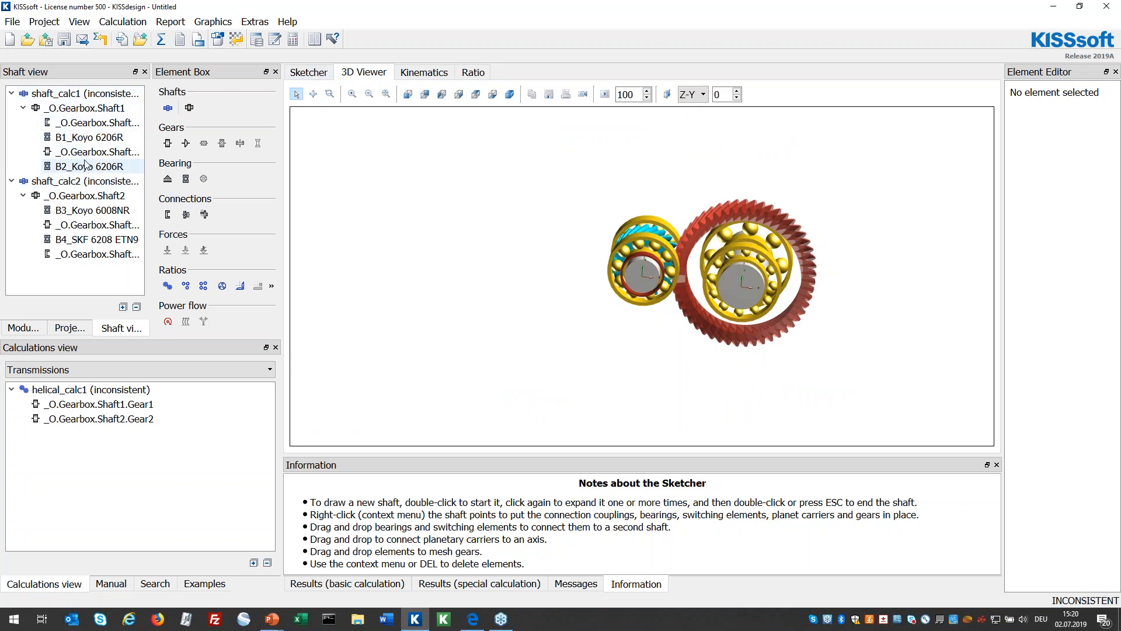
drag(626, 279, 640, 336)
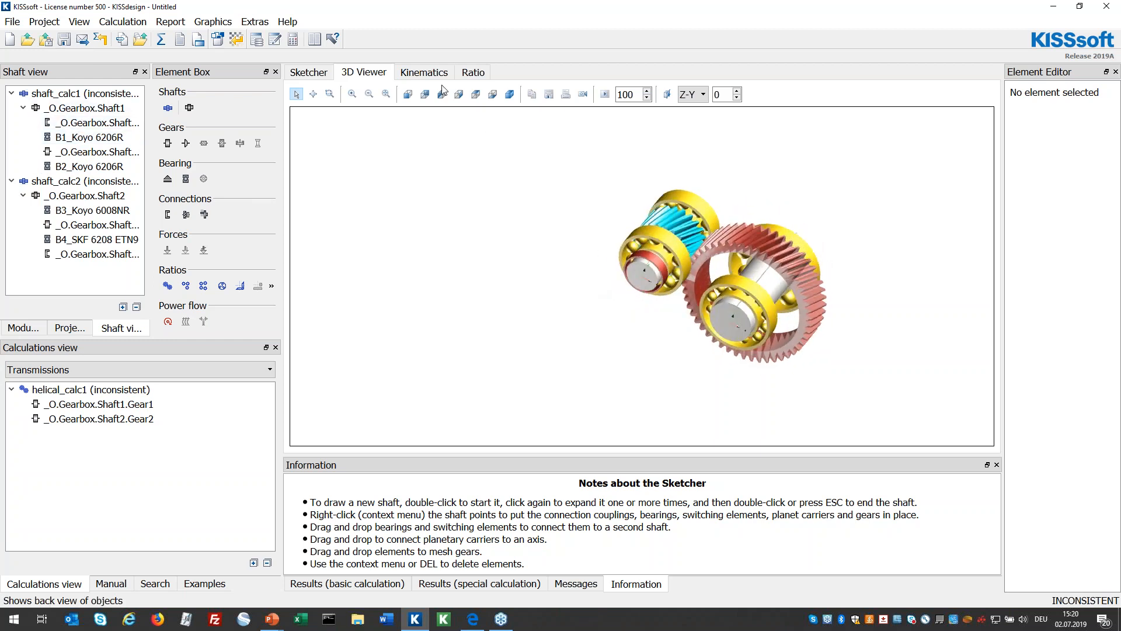
View the imported gearbox's power flow data in the kinematics, and return to its schematic sketch
click(424, 72)
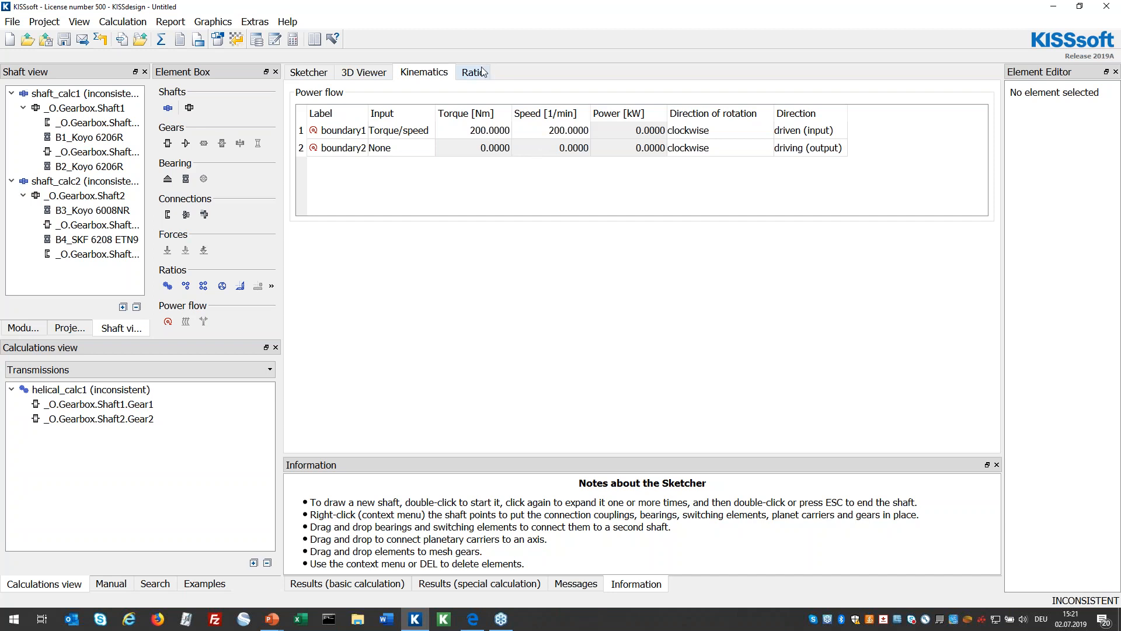
click(308, 72)
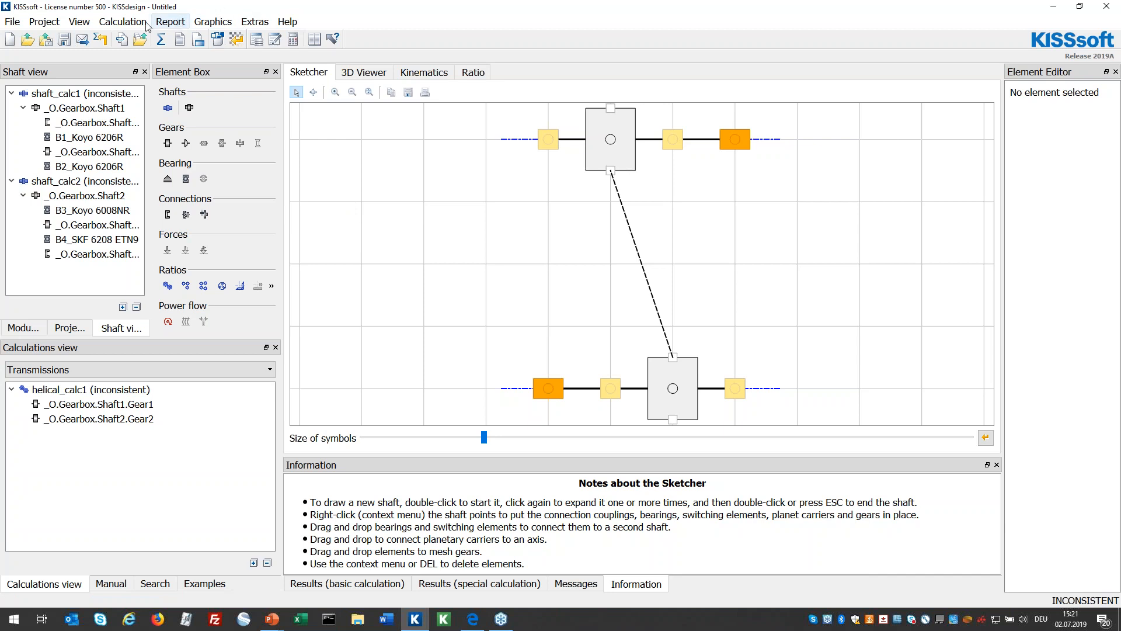
click(28, 39)
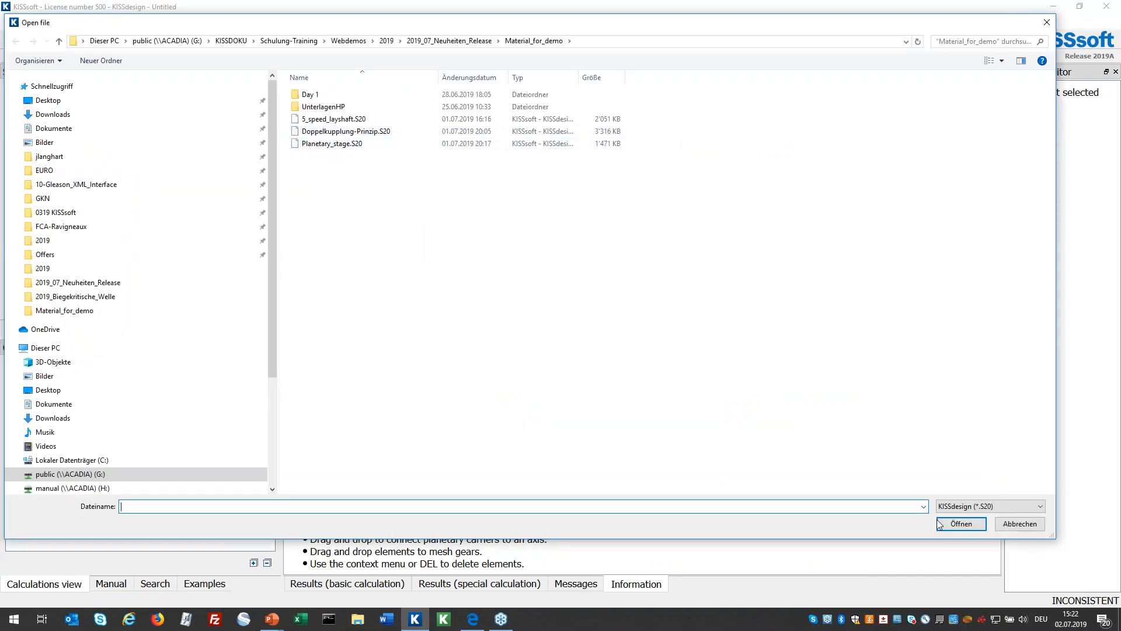
click(1021, 525)
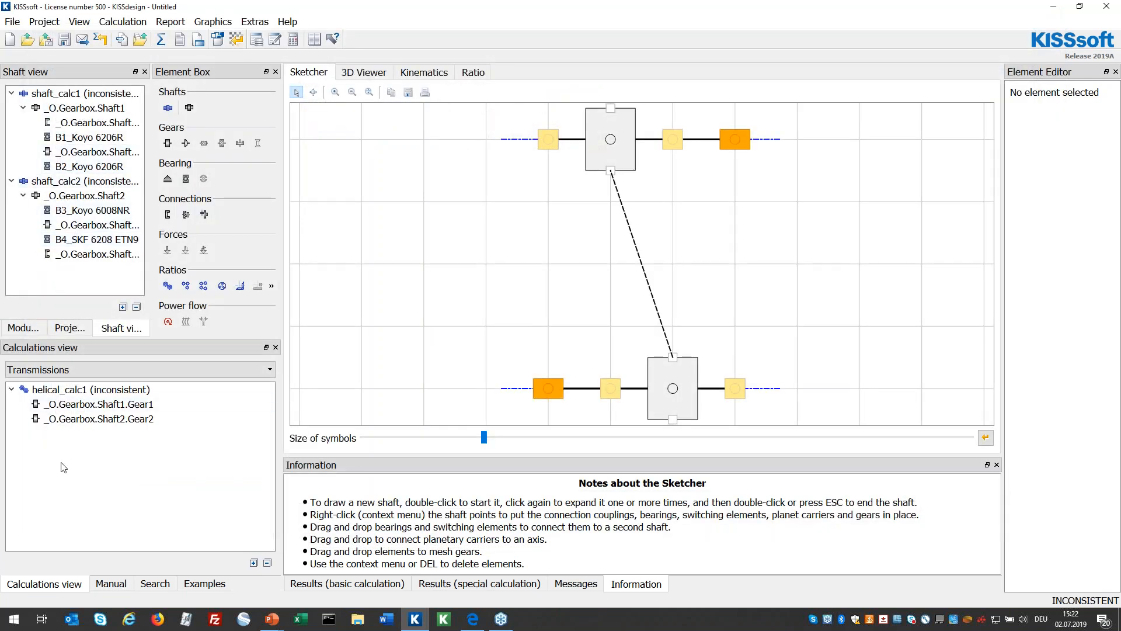
Switch from KISSdesign to the Shaft calculation module without saving the changes in the untitled model
click(31, 329)
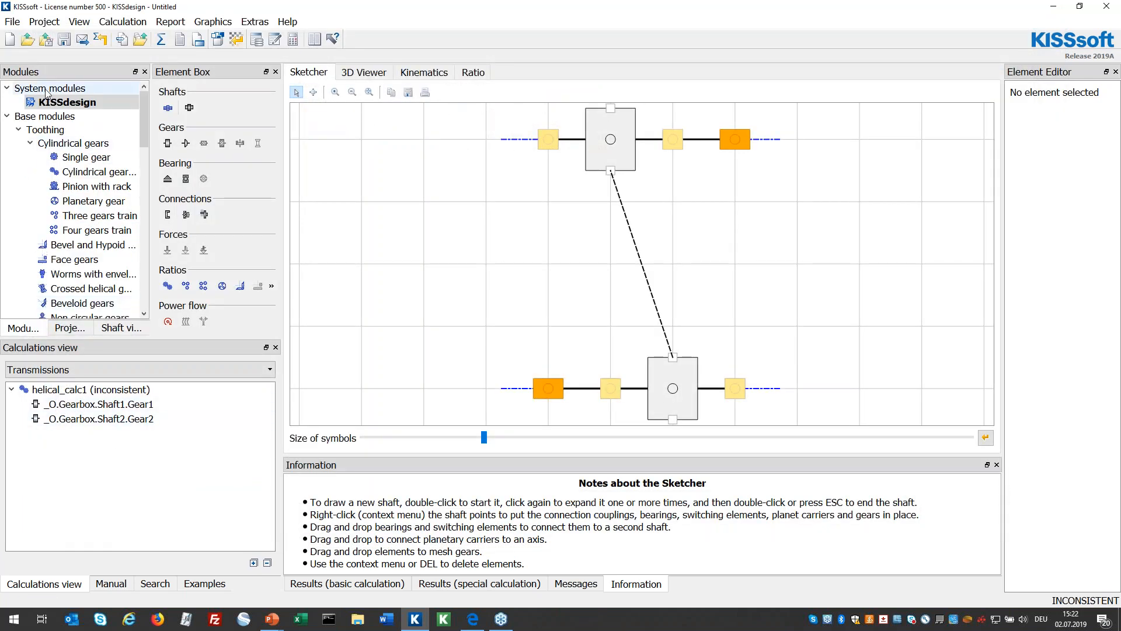
scroll(76, 259, down, 4)
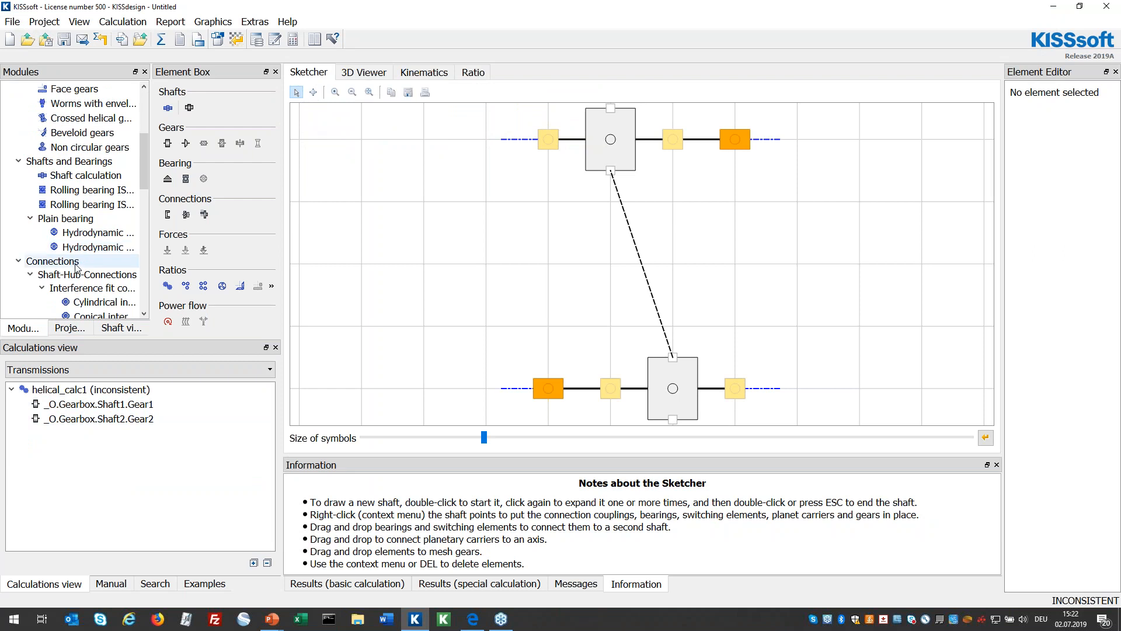
double_click(74, 175)
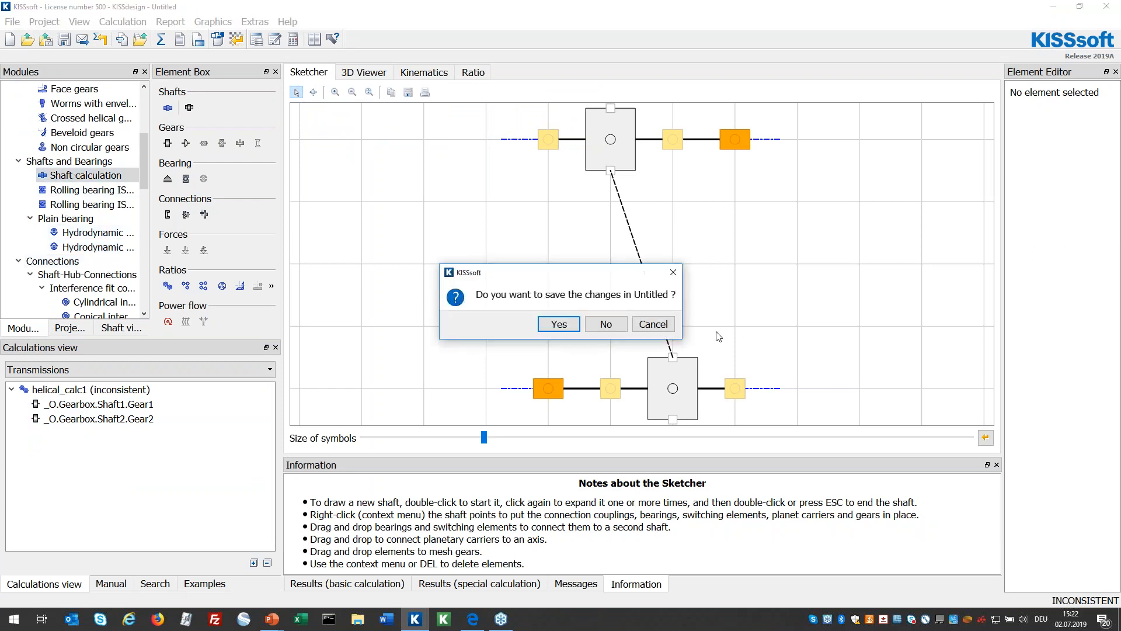
click(606, 324)
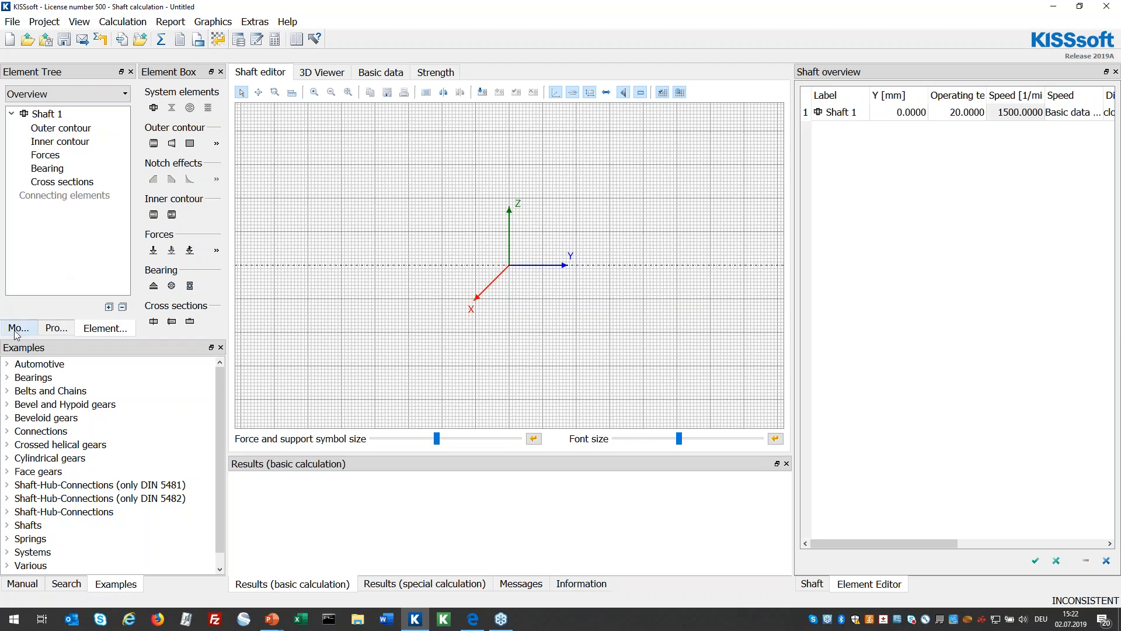
Open the shaft calculation file Truck transmission.W10 from the Material_for_demo folder
click(23, 43)
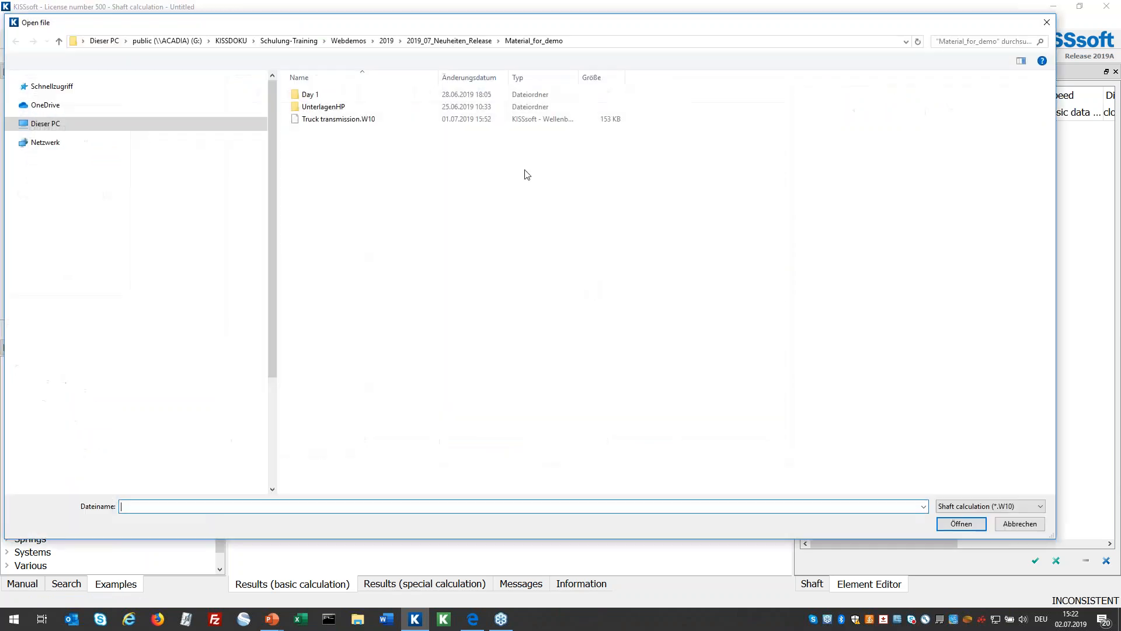
click(352, 120)
click(958, 523)
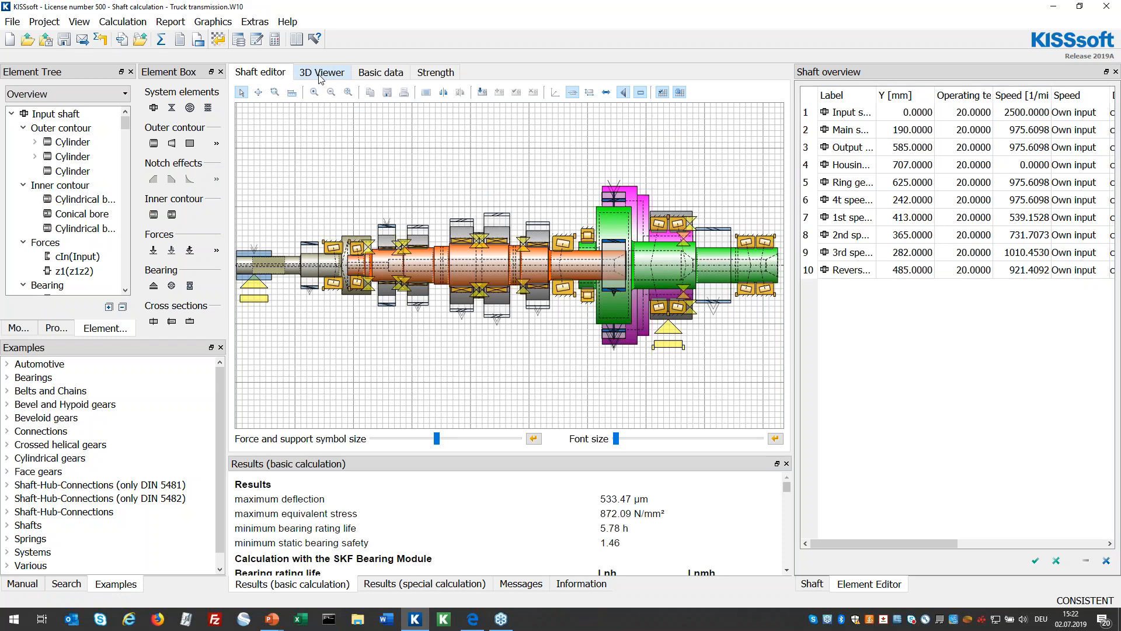
Examine the truck transmission shafts in 3D from several angles
click(325, 79)
drag(468, 296, 499, 338)
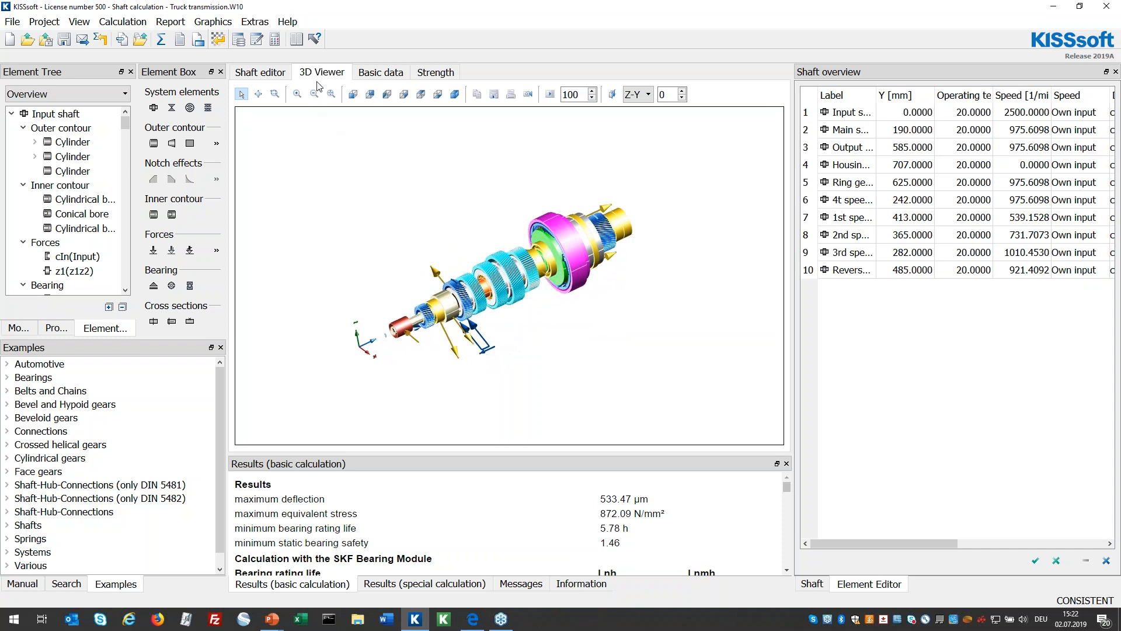
drag(533, 285, 580, 279)
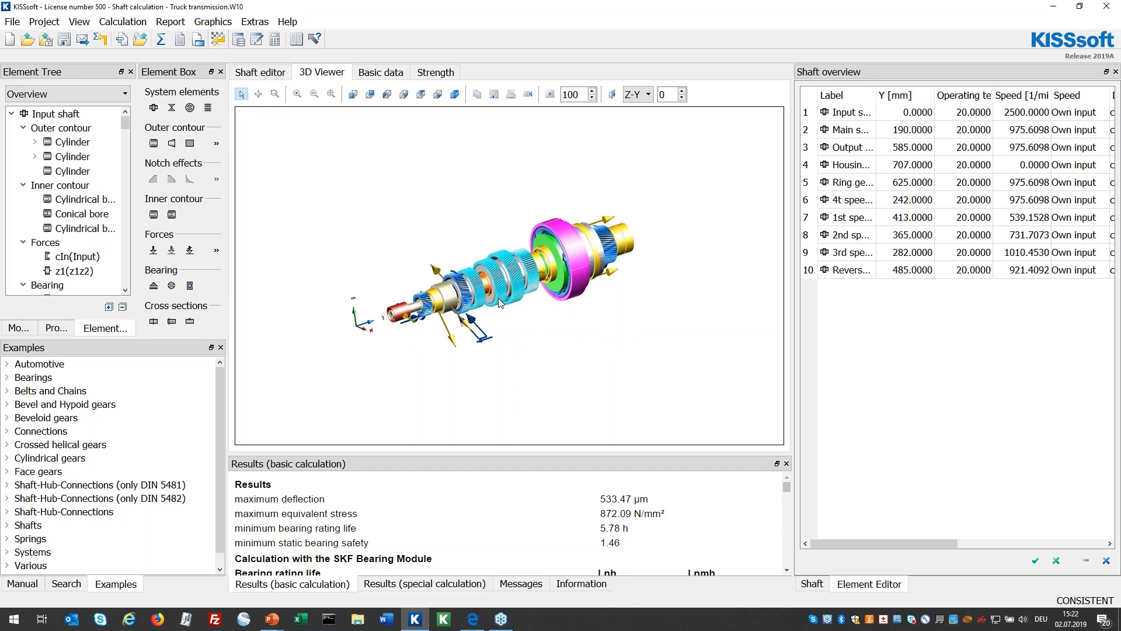
drag(512, 304, 540, 286)
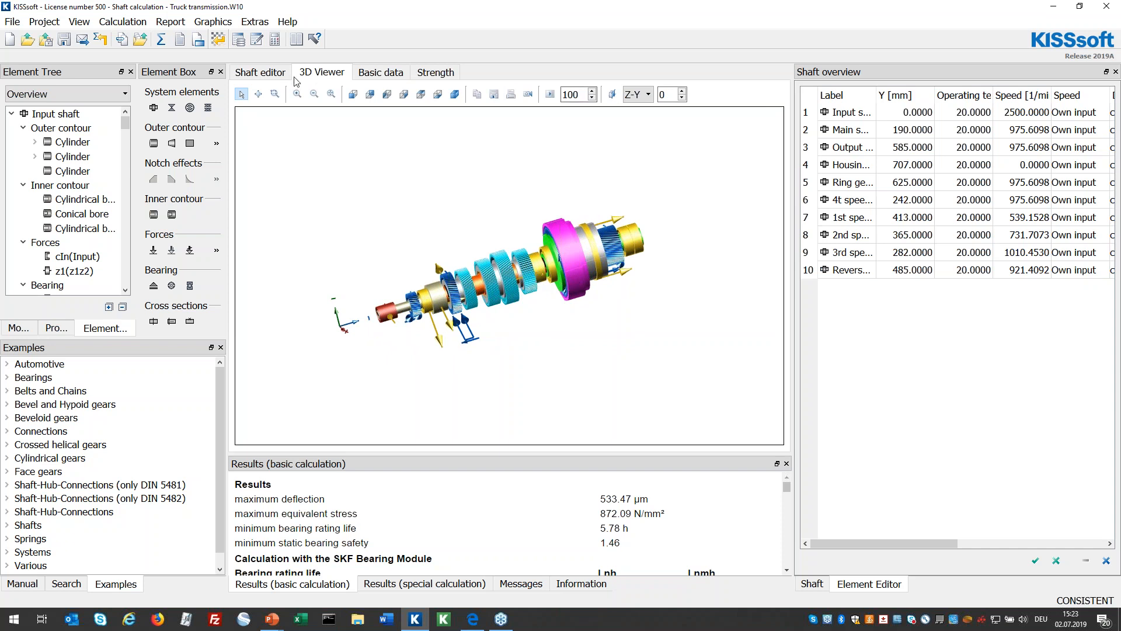
Enable graphical moving of forces and bearings, shift roller bearing b8 to 14 mm on its shaft, and disable the moving mode
click(264, 72)
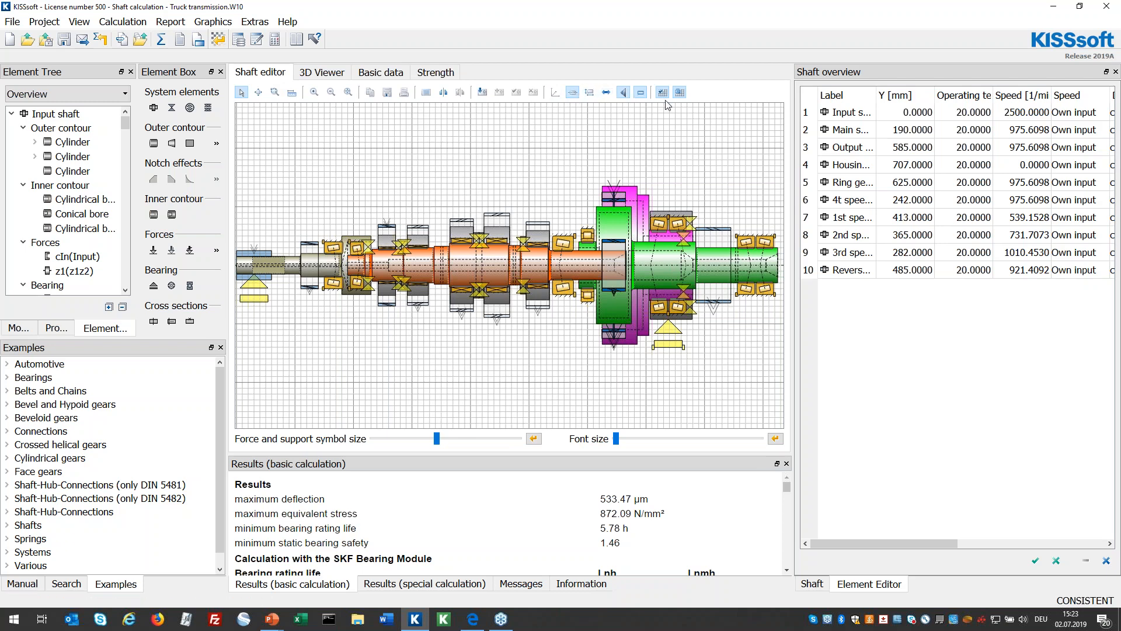
click(606, 93)
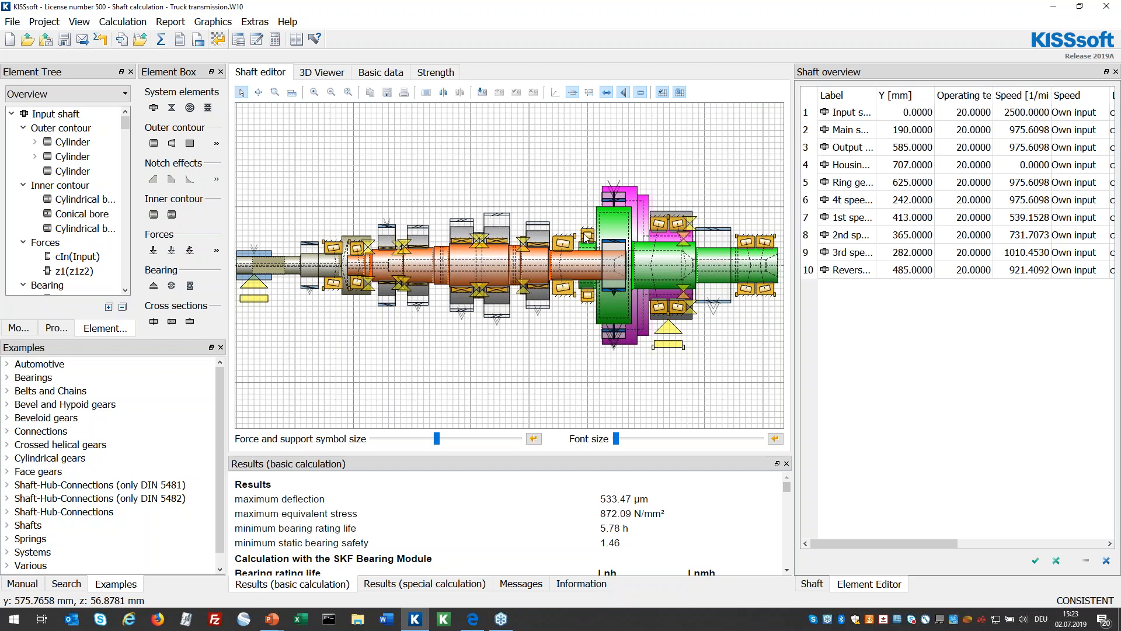
scroll(588, 237, up, 3)
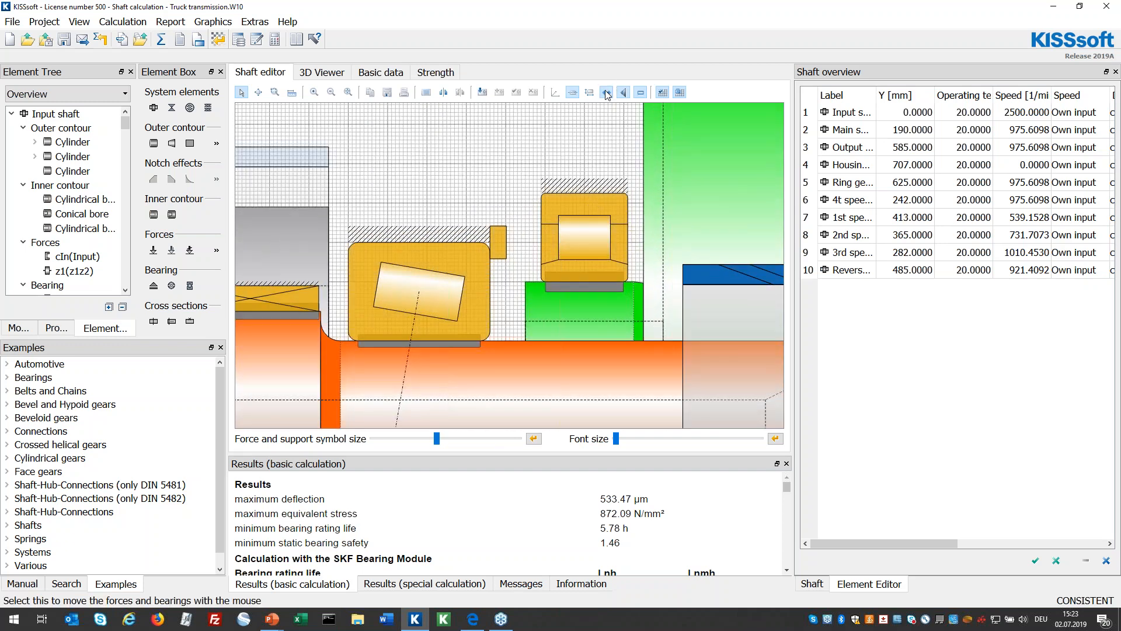
drag(596, 233, 588, 235)
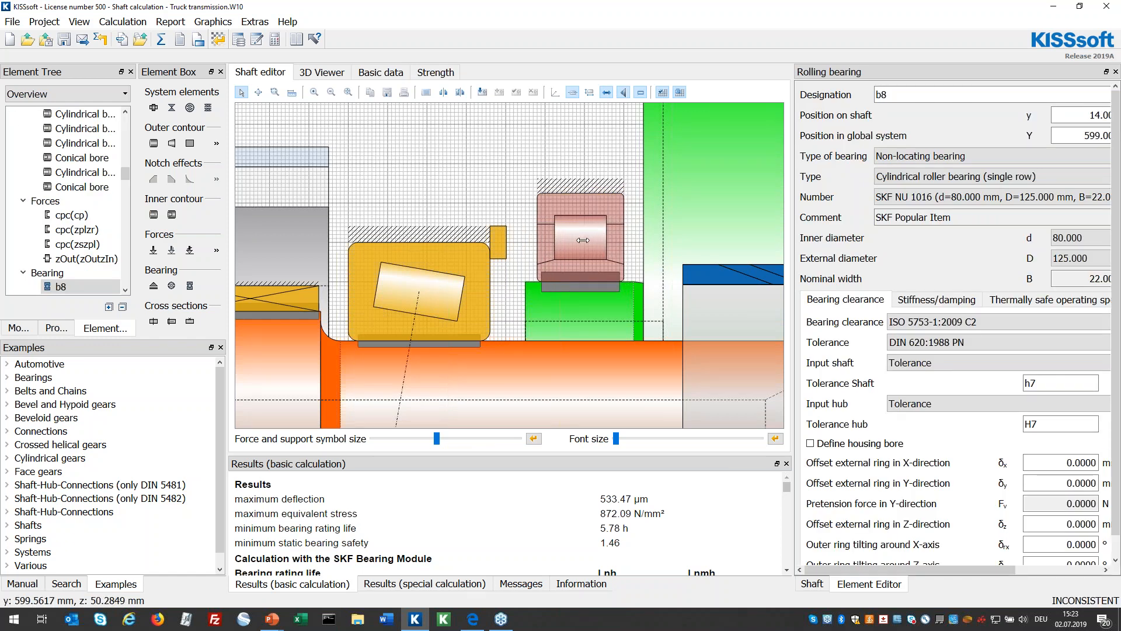
click(606, 93)
click(577, 236)
Show the dimensions of the contours and bearings in the shaft editor for the whole shaft system
scroll(580, 246, down, 3)
click(590, 92)
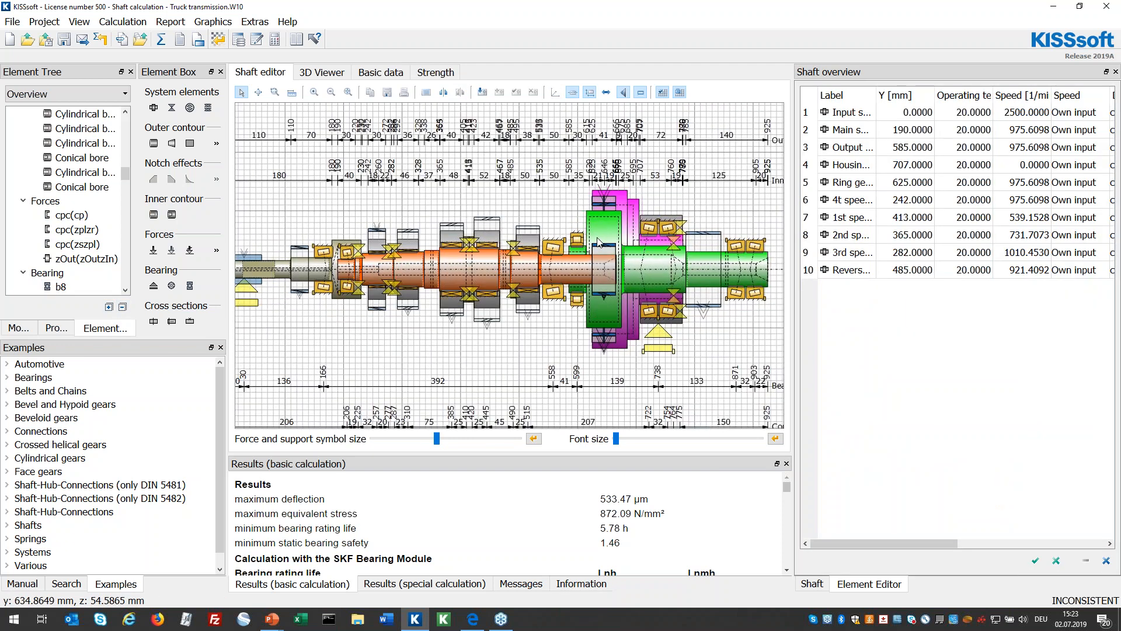
scroll(597, 242, up, 1)
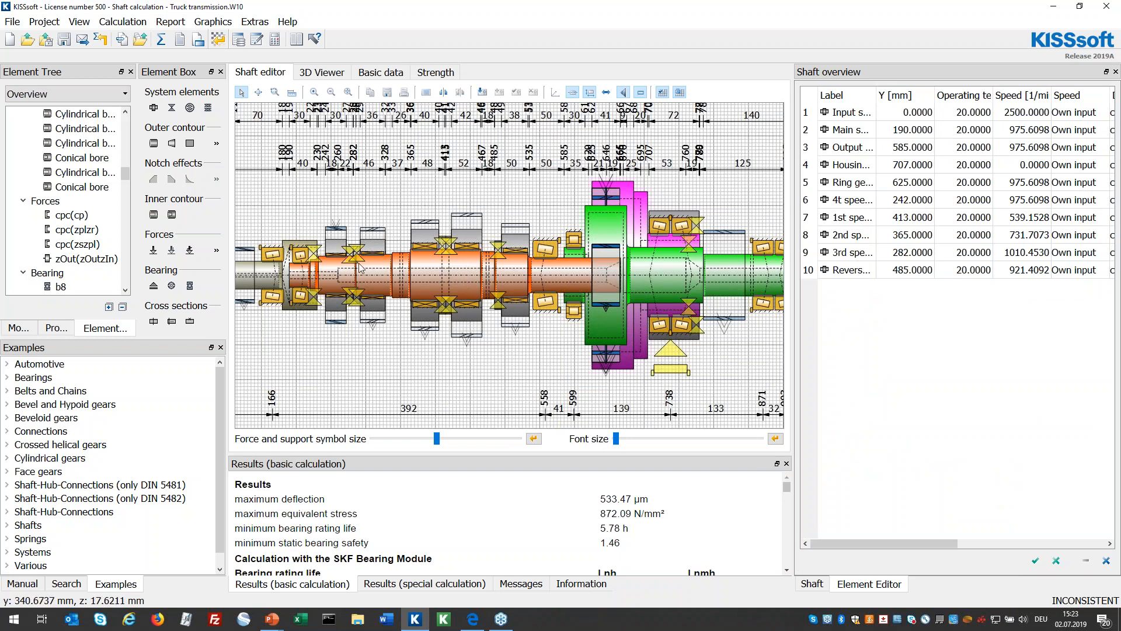
Collapse the element tree, show only the input shaft in the shaft editor, and display all shafts again
click(122, 307)
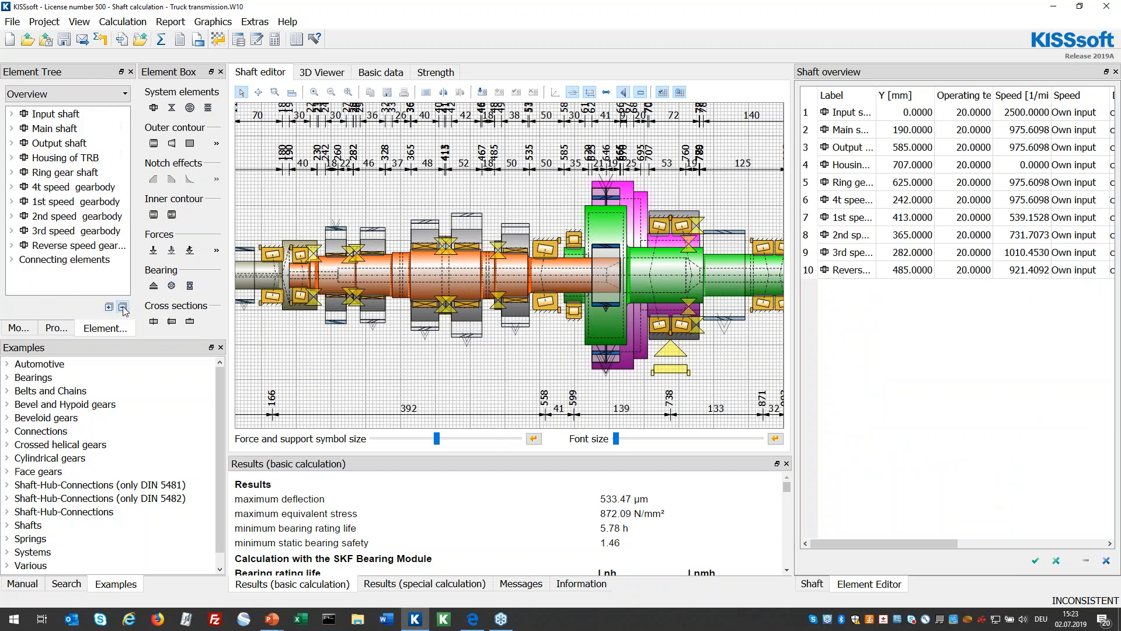
click(53, 117)
right_click(49, 117)
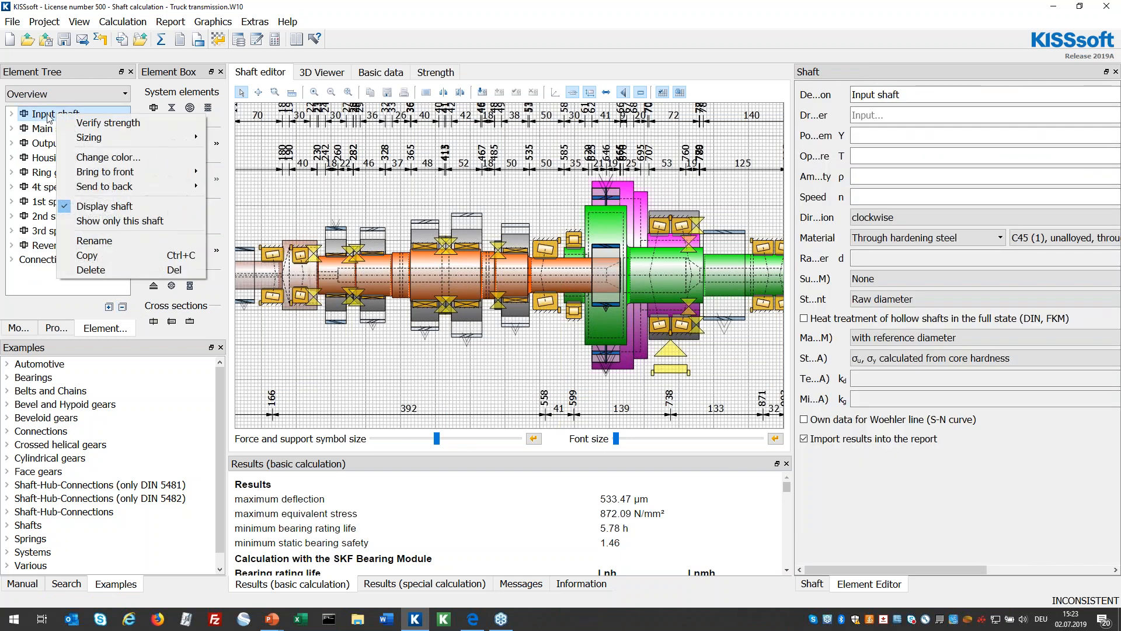
click(117, 222)
scroll(293, 299, up, 5)
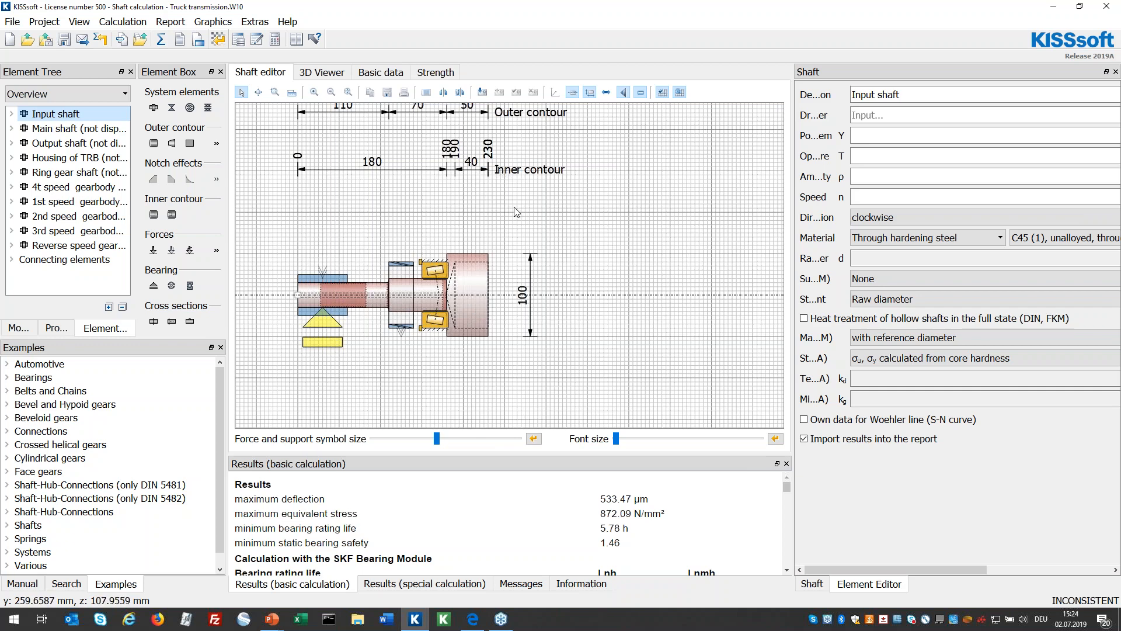
scroll(505, 203, down, 1)
right_click(66, 288)
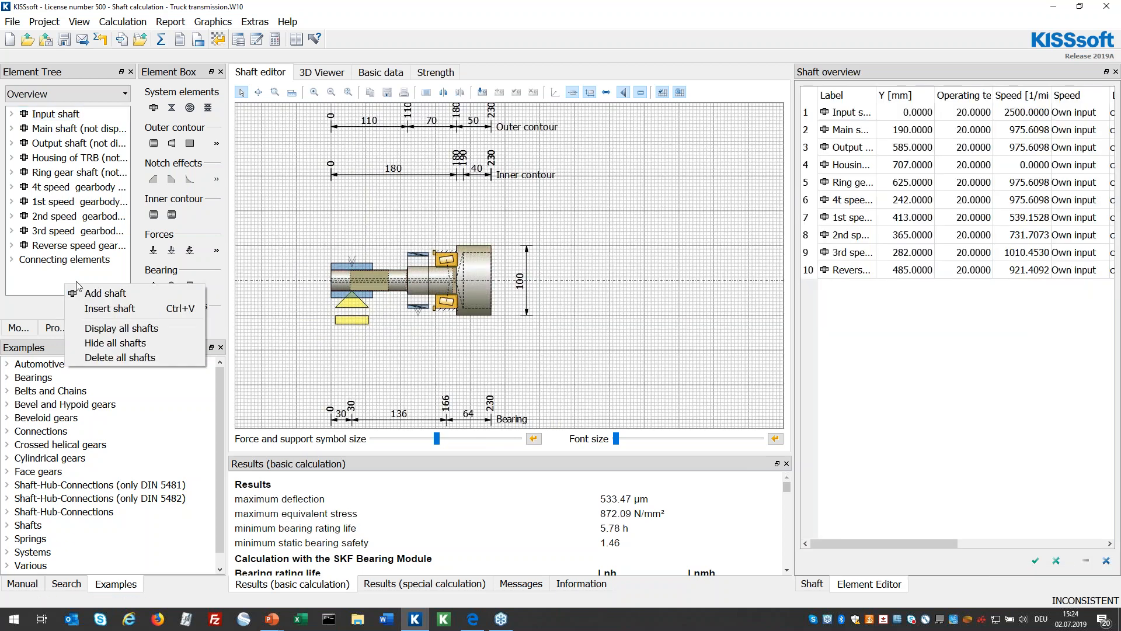
click(114, 330)
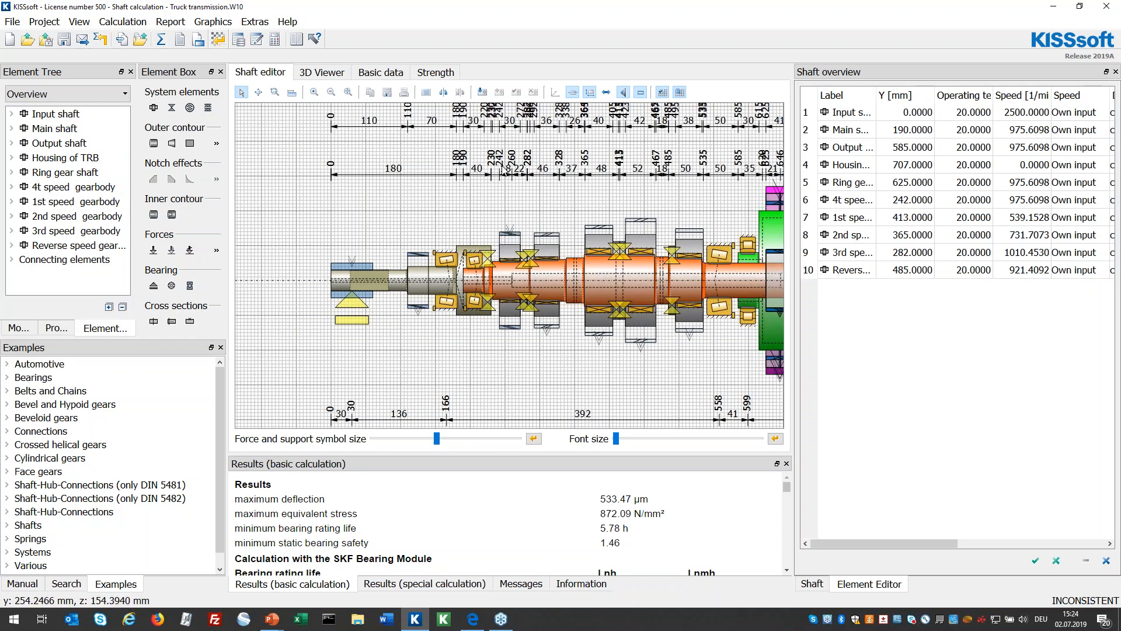
Move the 3rd speed gearbody along the main shaft to the axial position Y = 284 mm
scroll(573, 279, up, 3)
scroll(645, 278, down, 1)
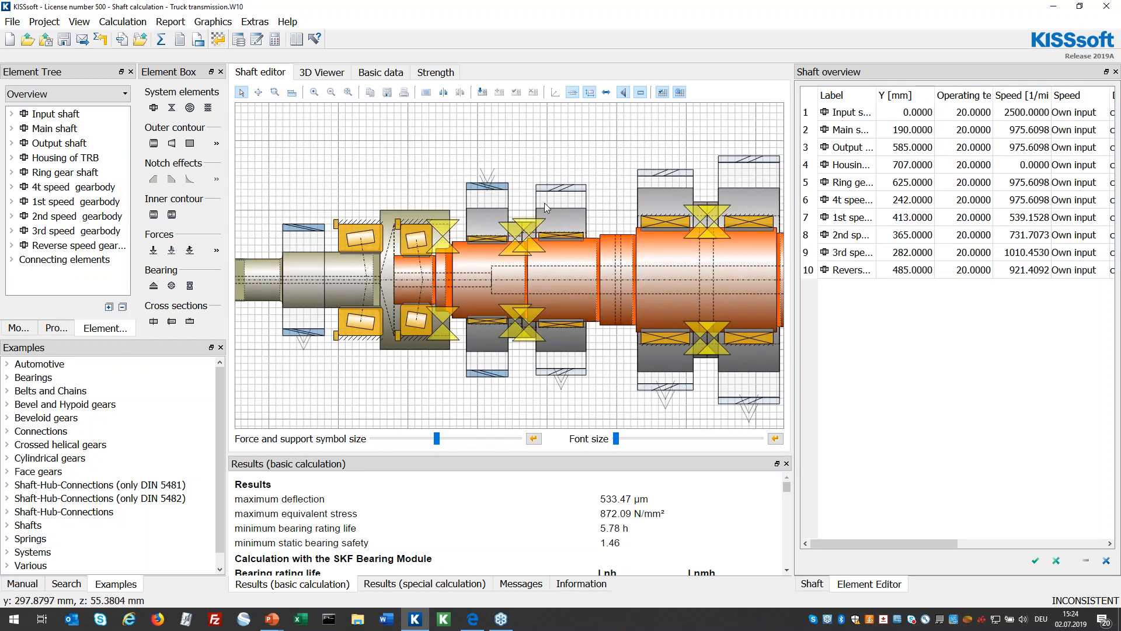
double_click(558, 218)
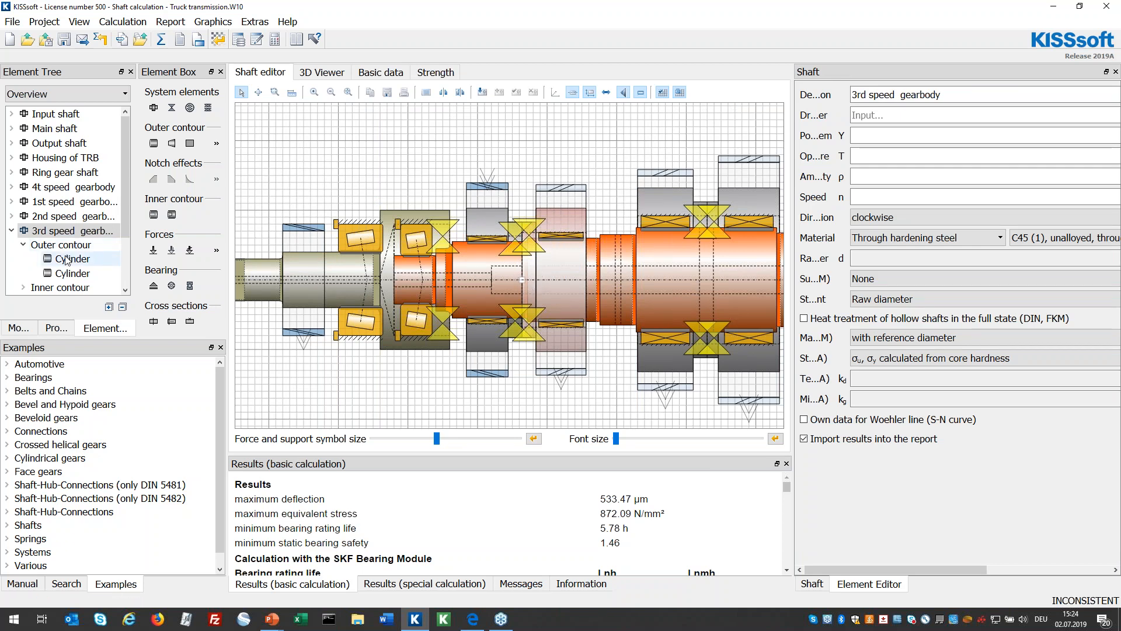
scroll(70, 269, down, 2)
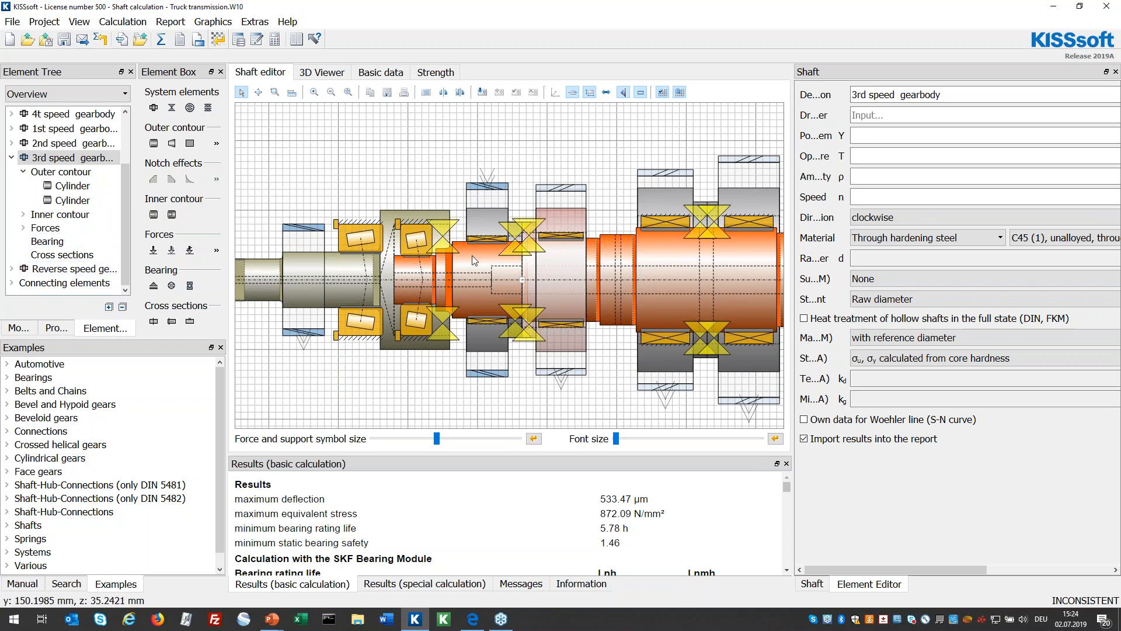
mouse_move(521, 280)
mouse_down()
mouse_move(724, 281)
mouse_move(526, 278)
mouse_up()
click(560, 157)
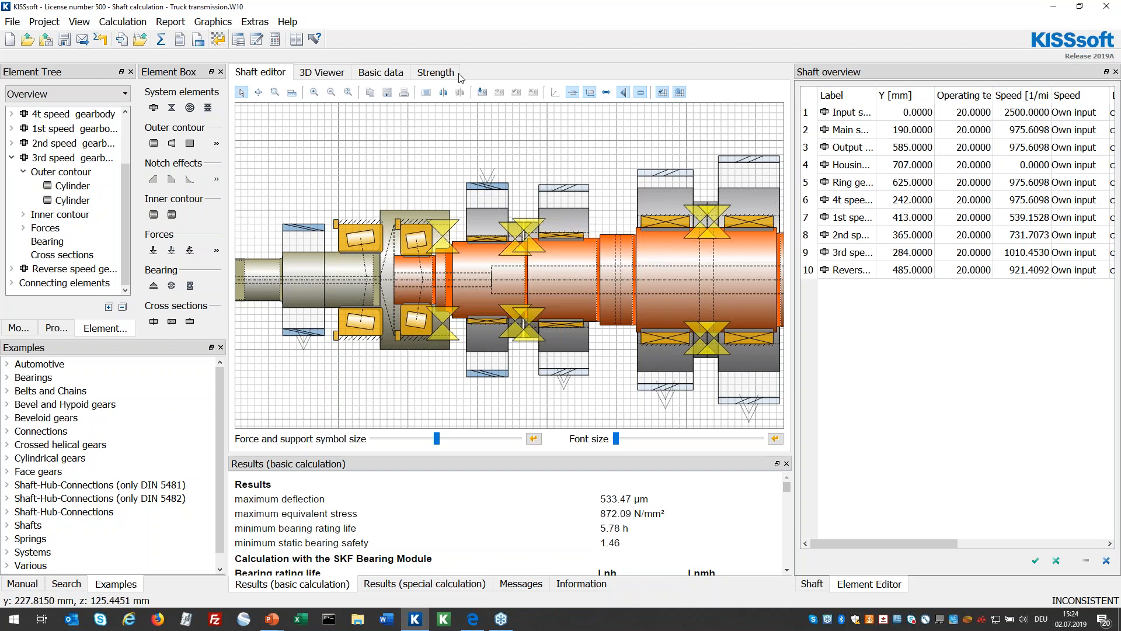
View the basic data of the shaft calculation and the SKF Bearing Module registration details
click(385, 77)
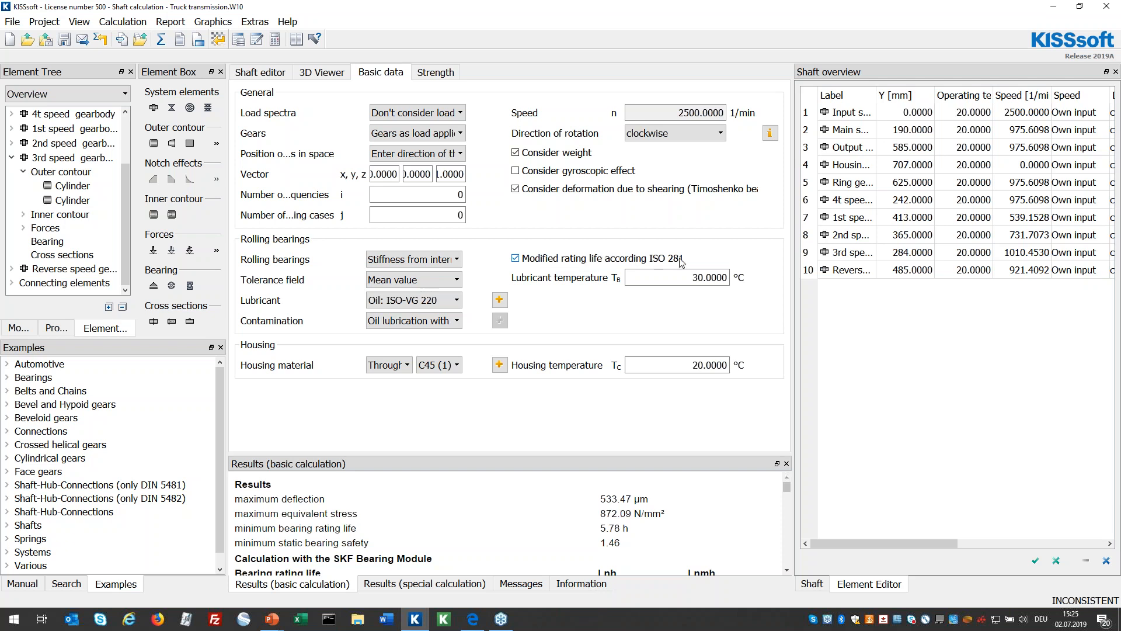
click(254, 23)
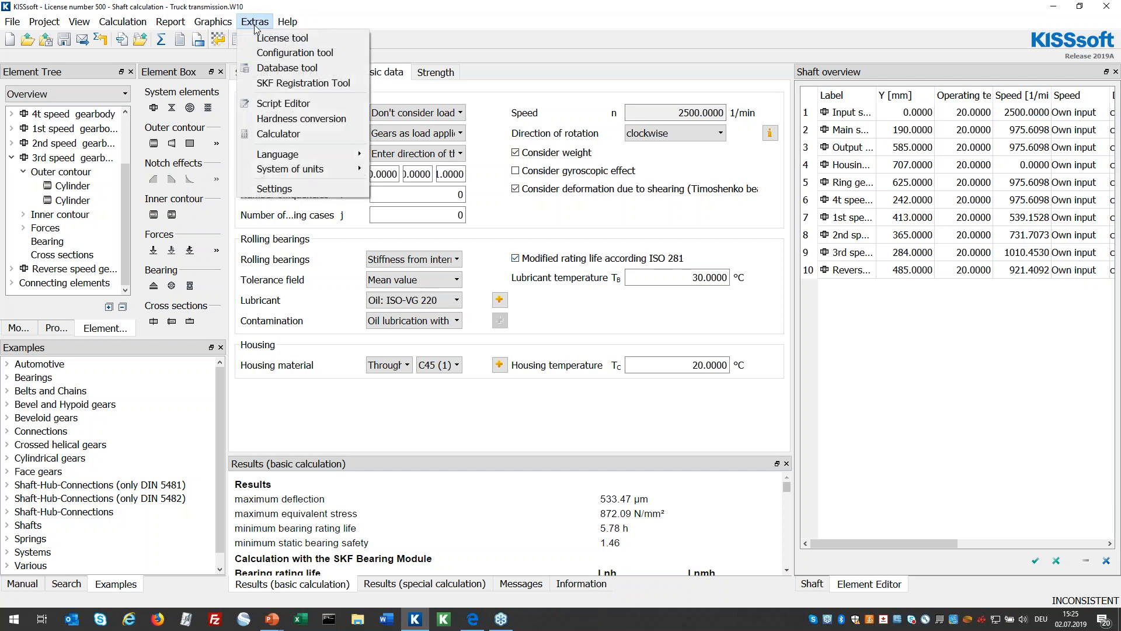
click(299, 83)
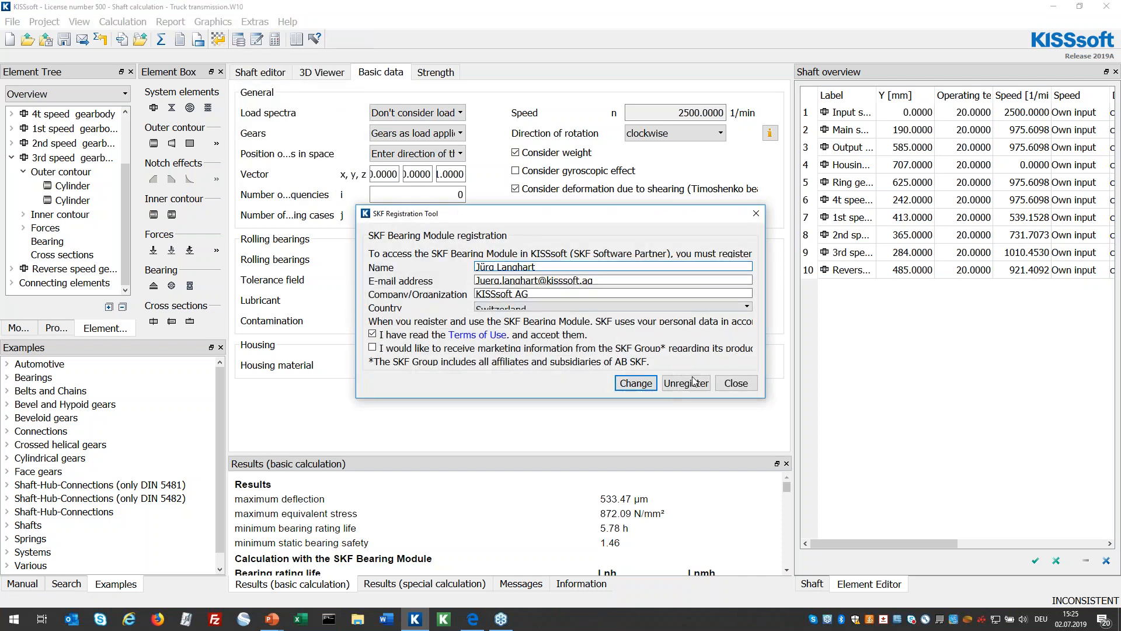
click(735, 383)
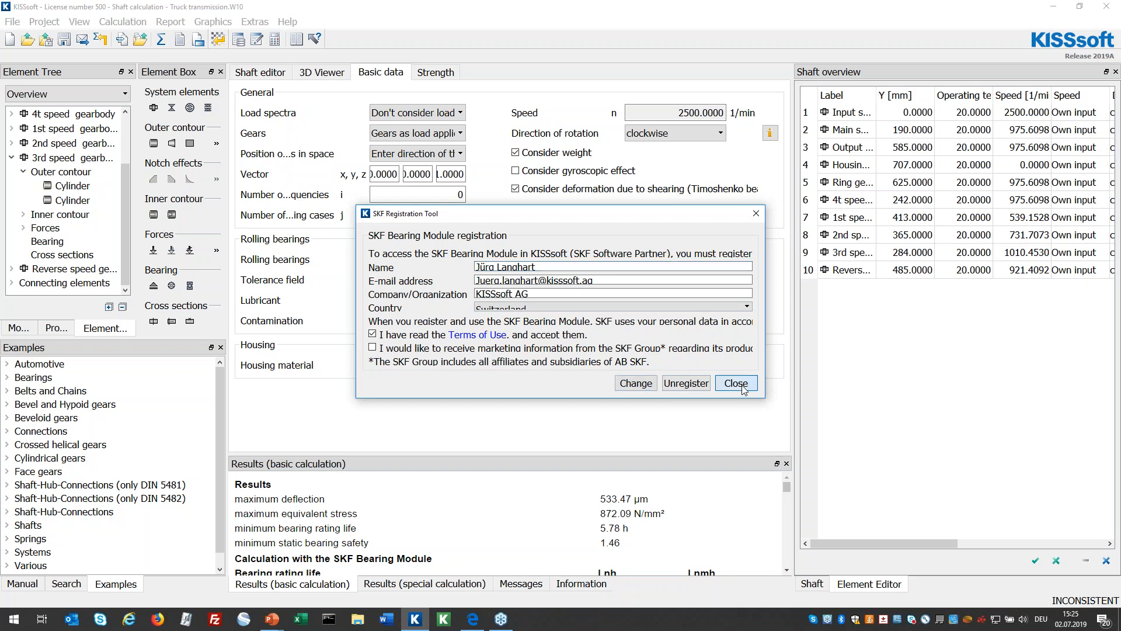
Run the shaft calculation and acknowledge the SKF Bearing Module warnings
click(160, 39)
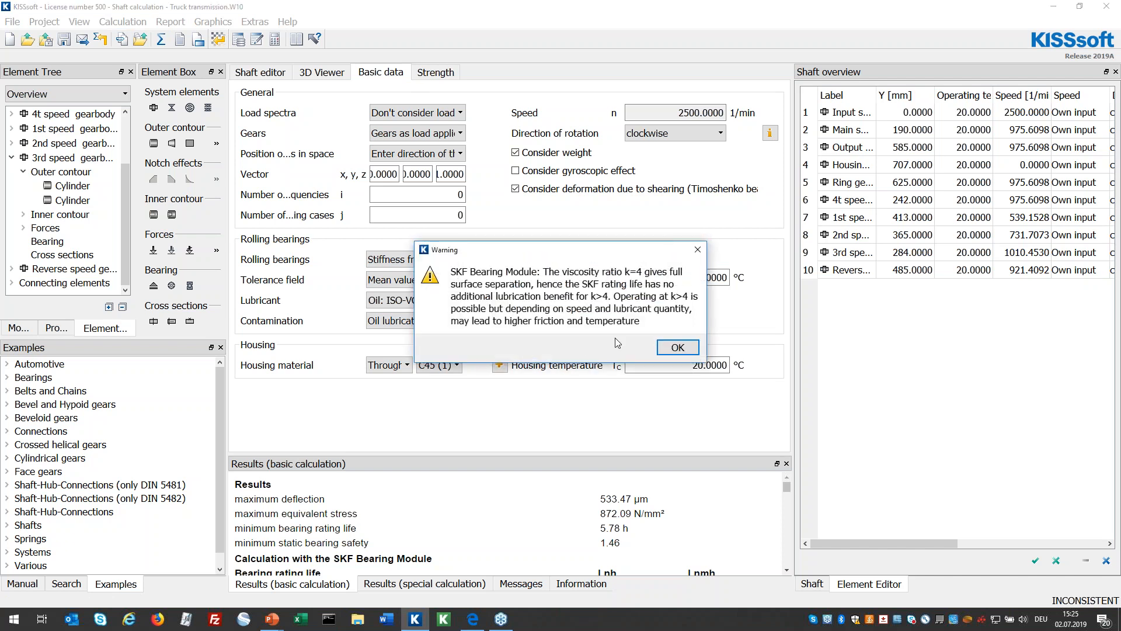
click(670, 348)
click(670, 348)
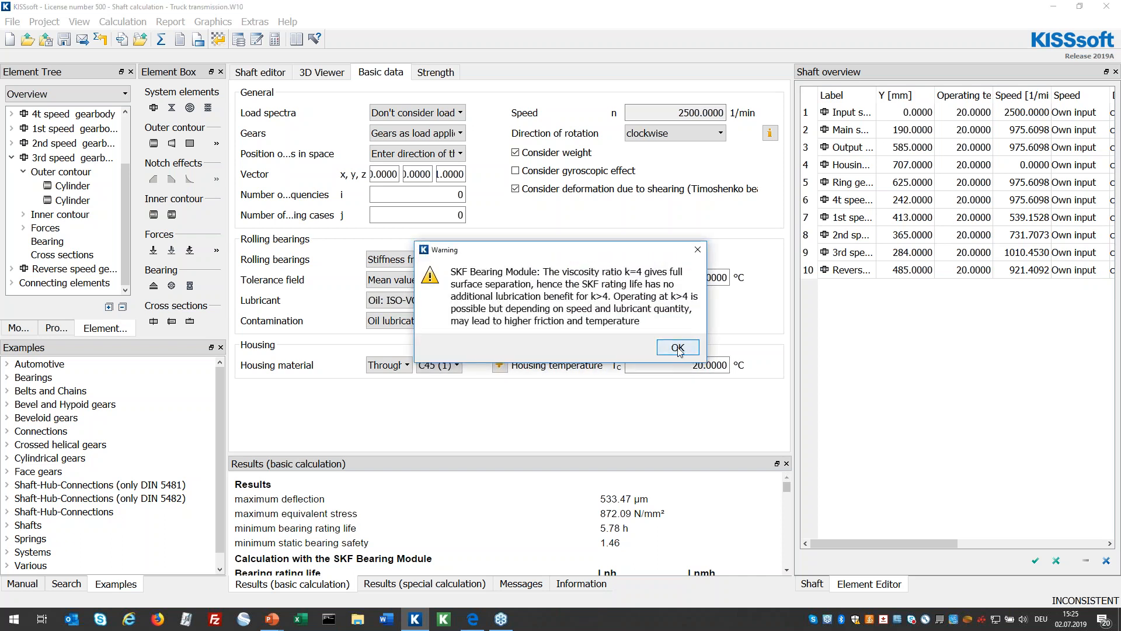
click(678, 349)
click(671, 351)
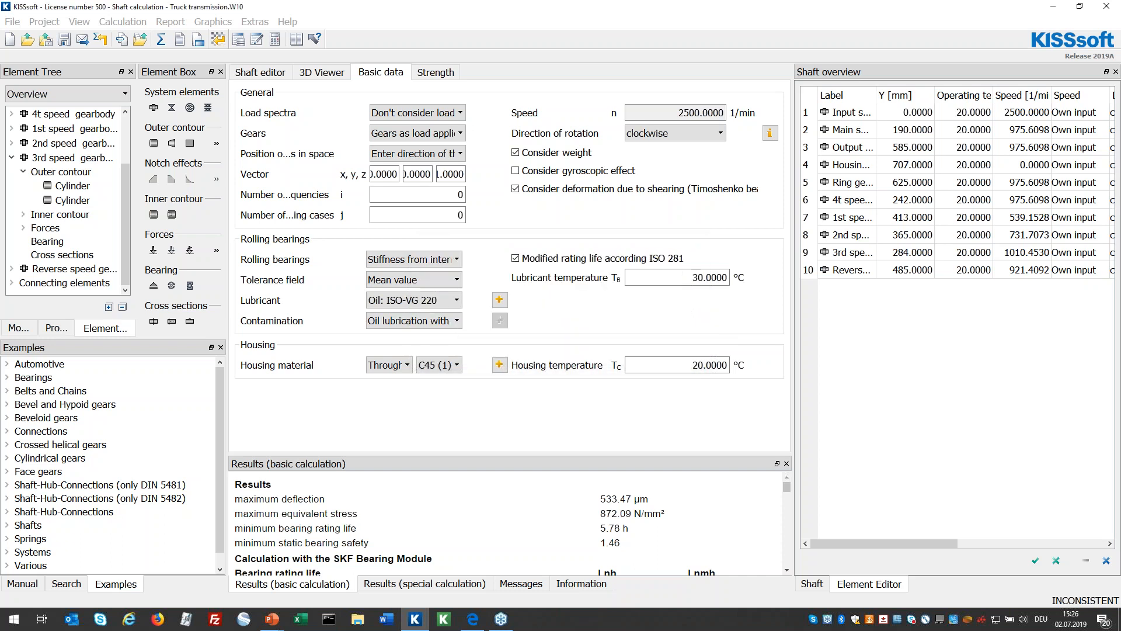
Acknowledge the remaining bearing type, ring contact and axial force messages to complete the shaft calculation
click(670, 350)
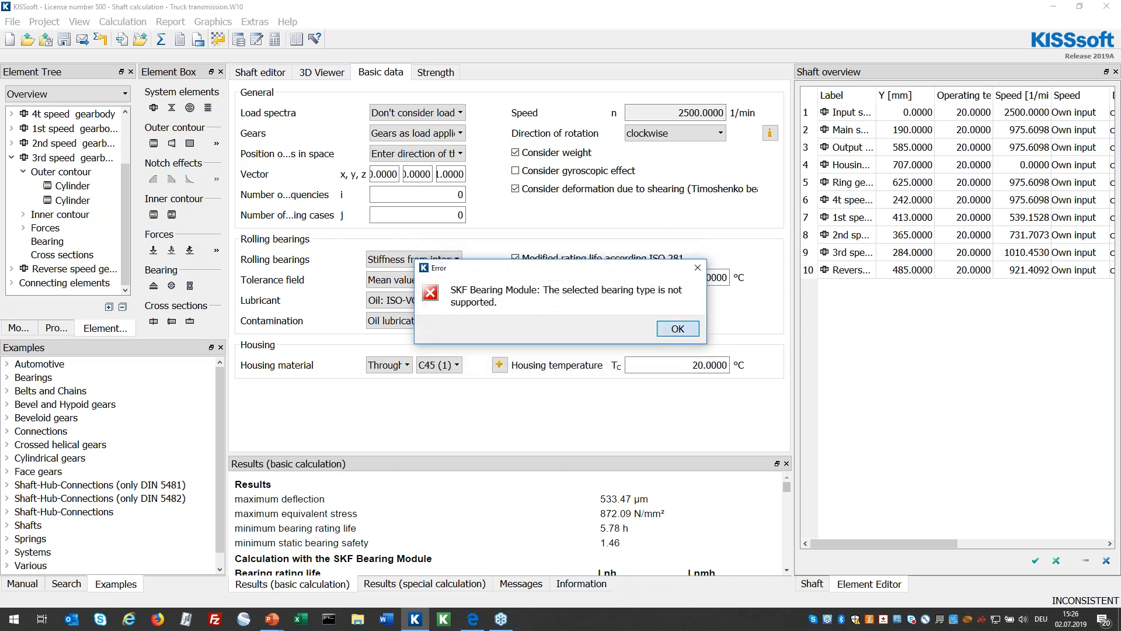
click(671, 332)
click(645, 334)
click(676, 348)
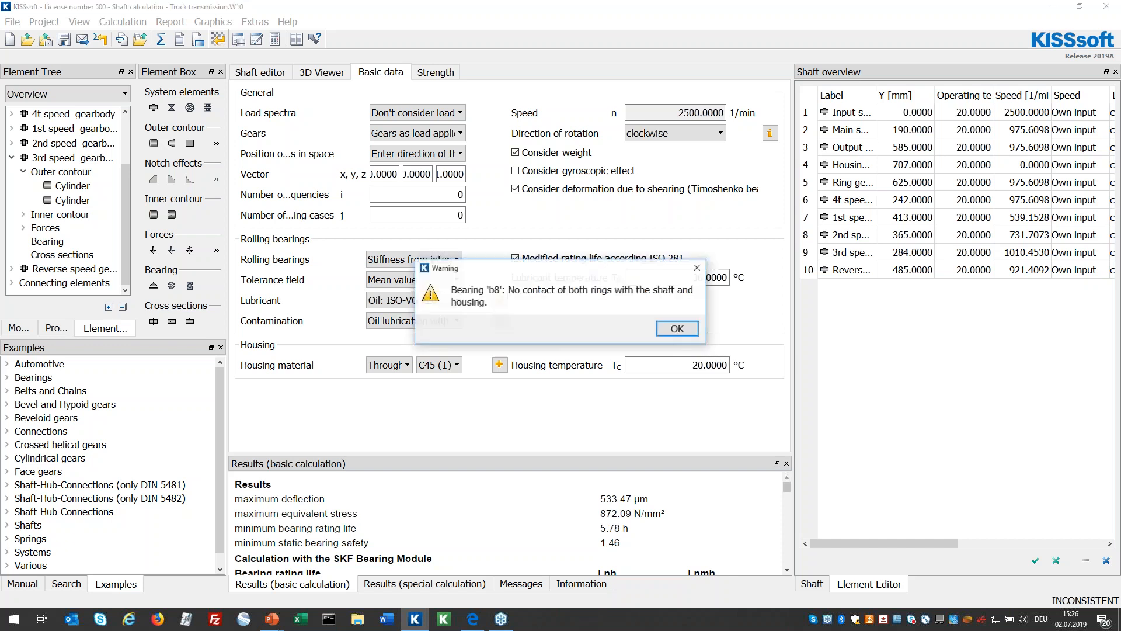
click(670, 329)
click(676, 347)
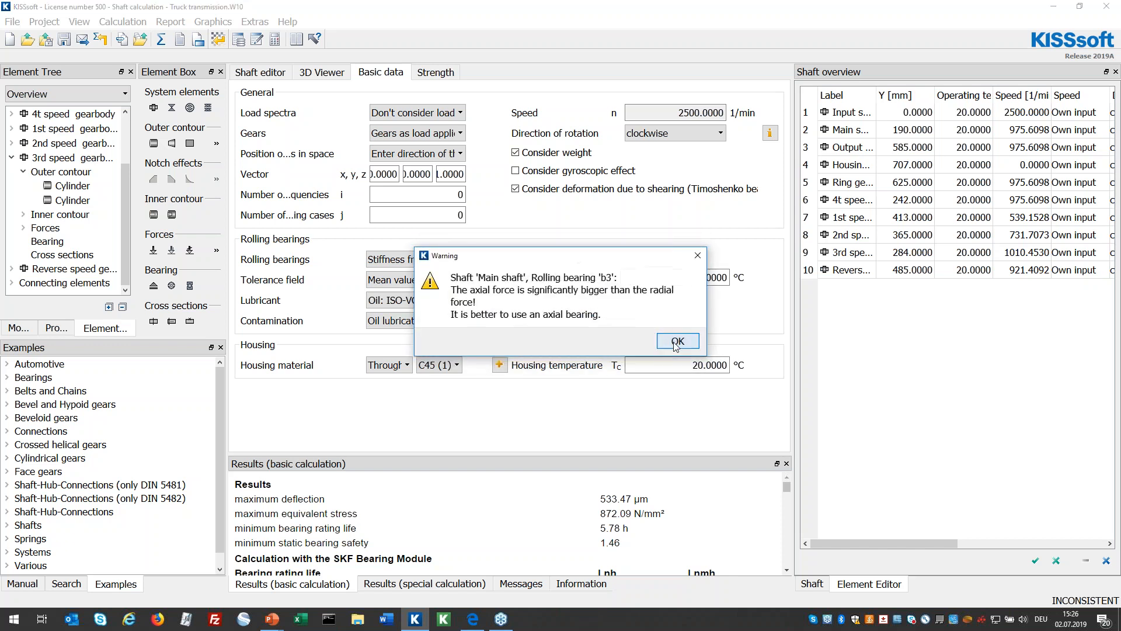
click(676, 347)
Undock and enlarge the basic calculation results to compare SKF and ISO 281 bearing rating lives, and dock them again
double_click(412, 462)
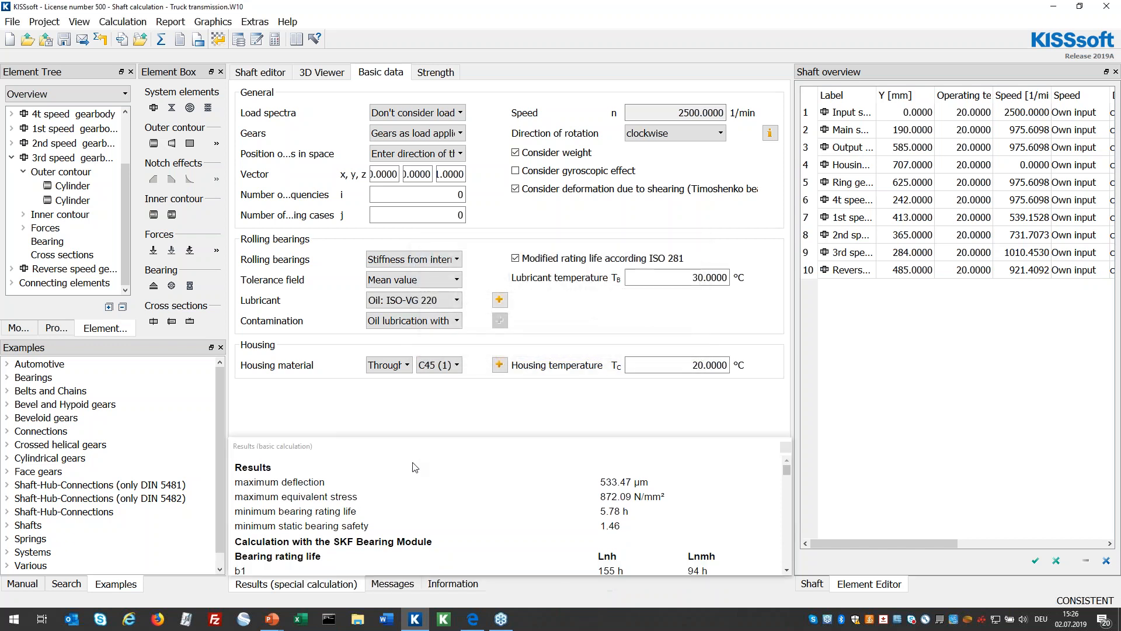
drag(431, 430, 529, 82)
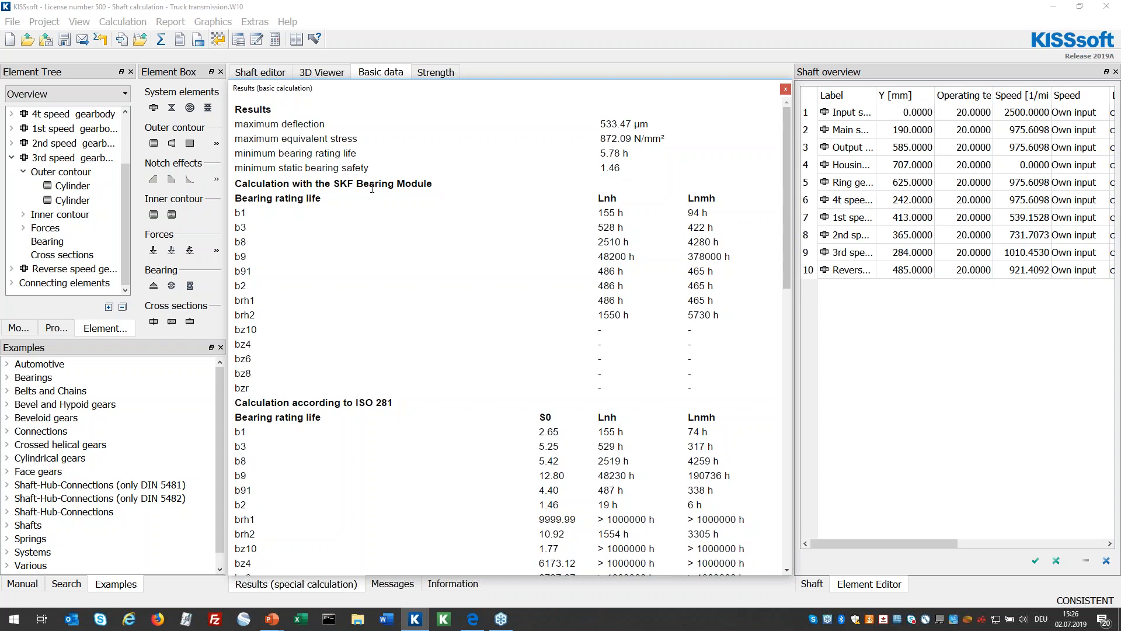
drag(649, 91, 641, 136)
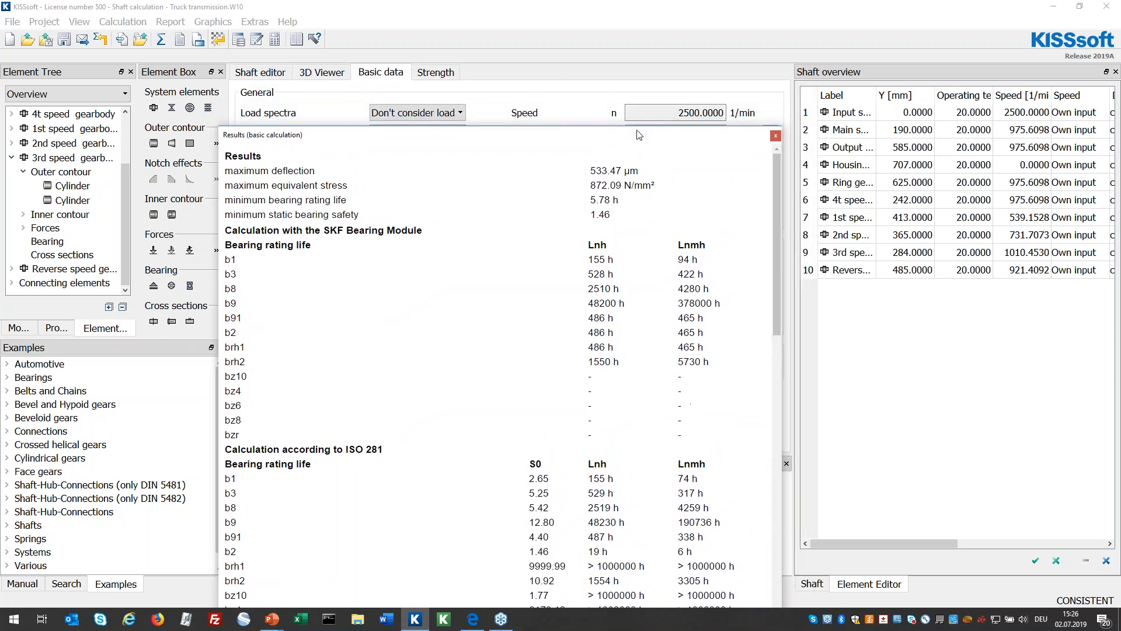
double_click(641, 136)
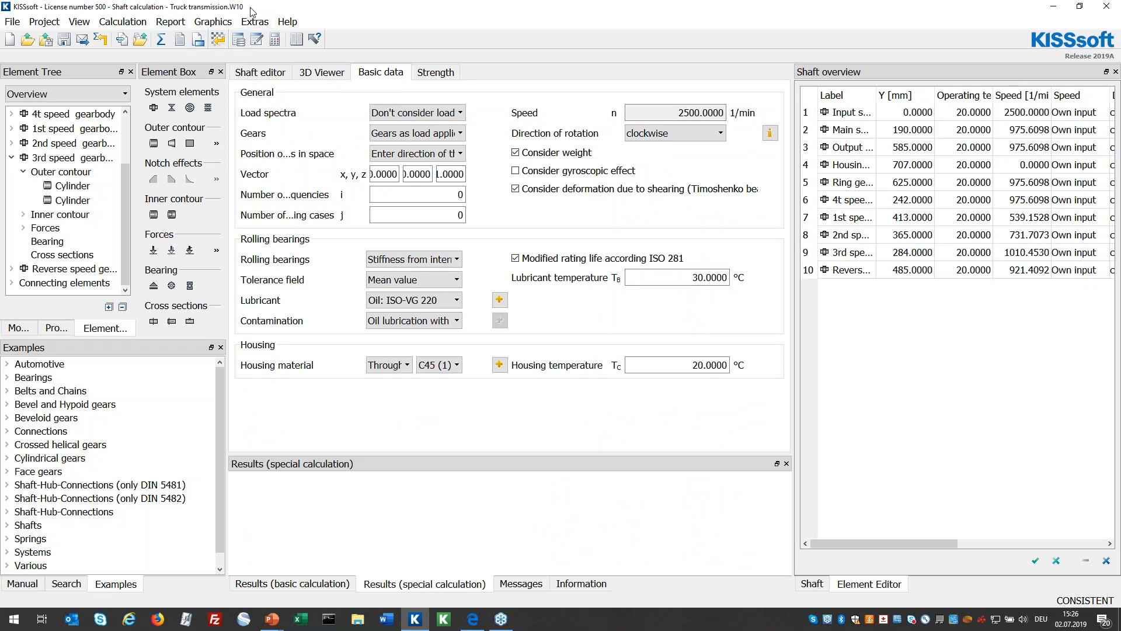
Open the database tool in read-only mode, enlarge its window and widen the Group column
click(240, 41)
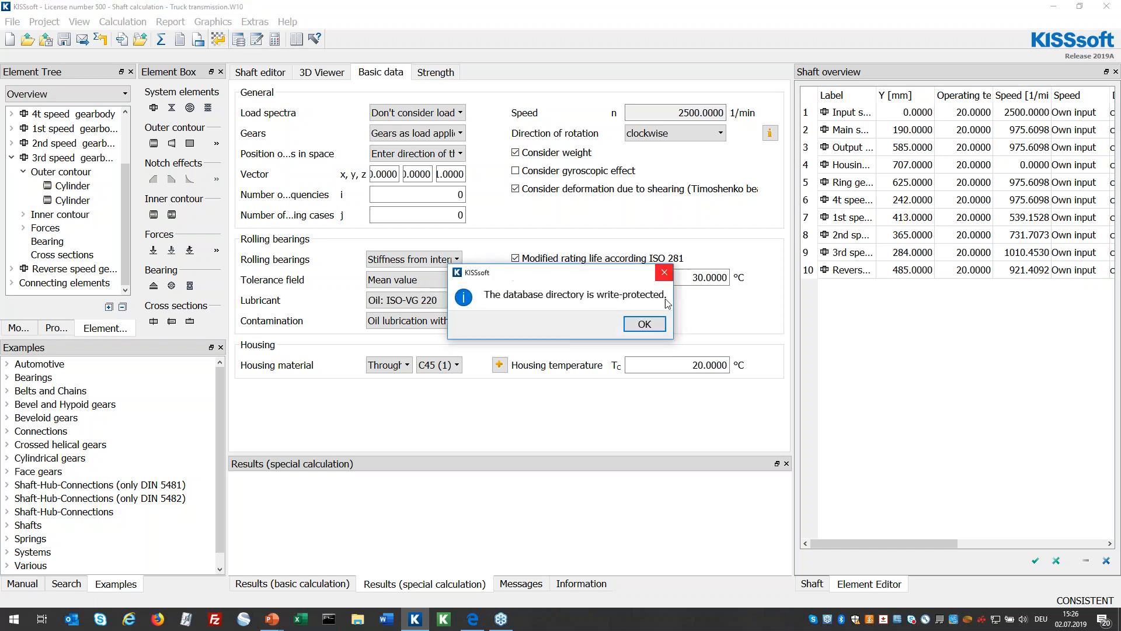
click(663, 321)
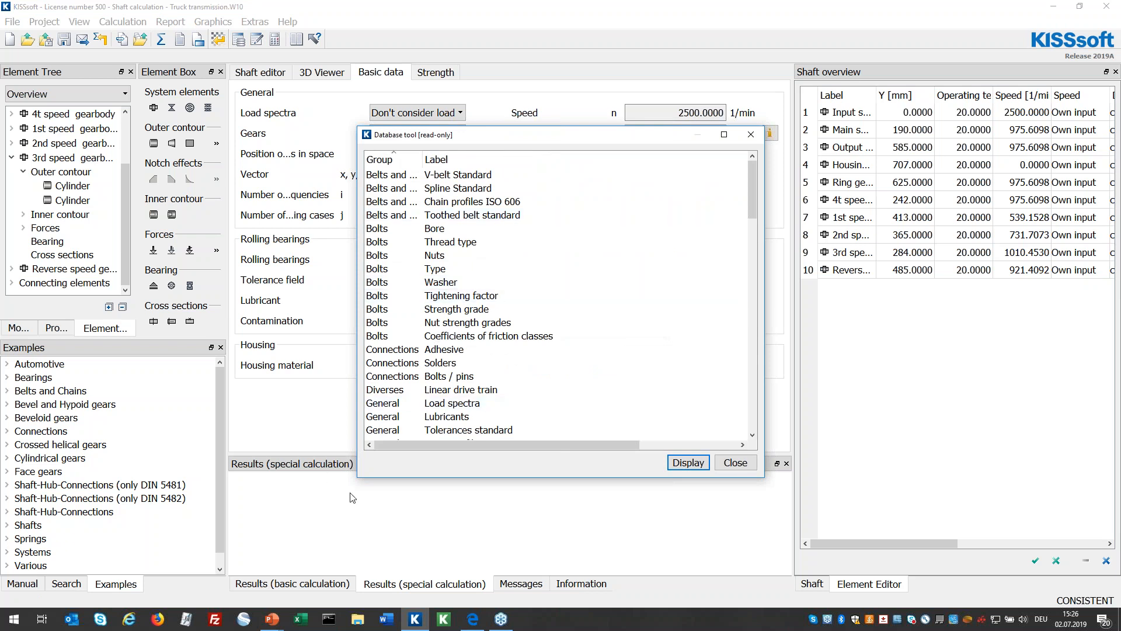
drag(356, 478, 158, 519)
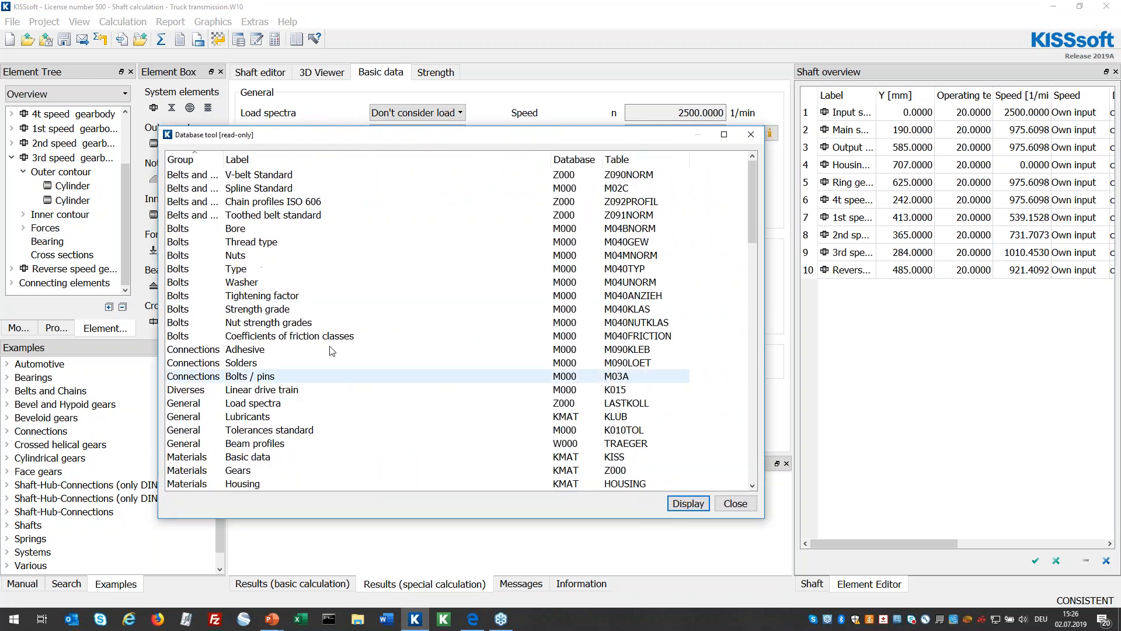
drag(224, 159, 329, 160)
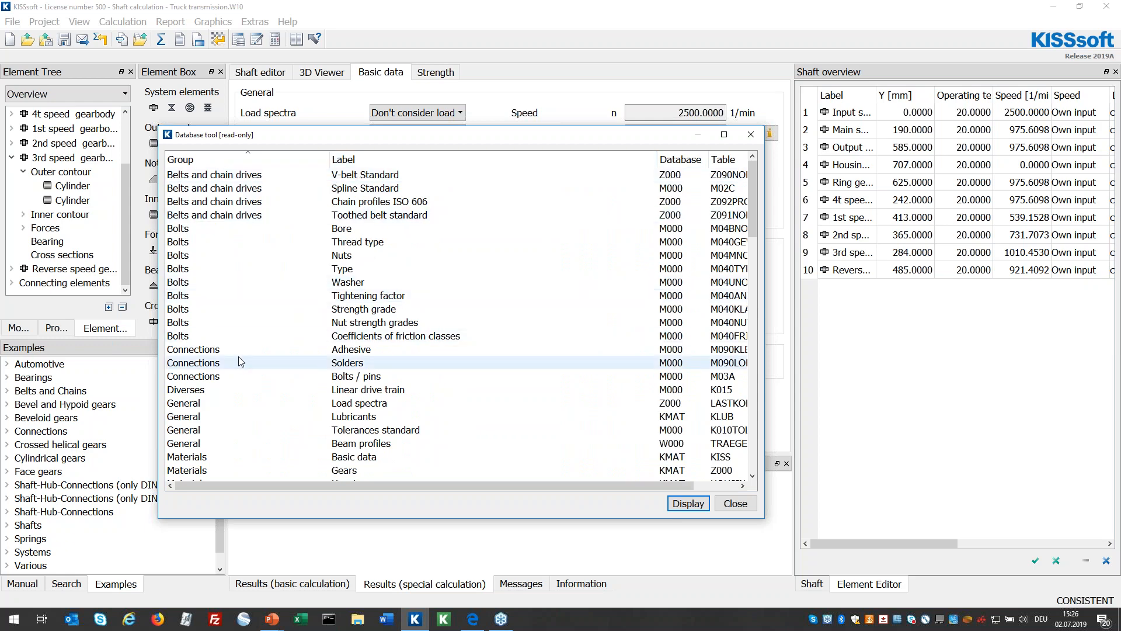
Find the rolling bearings group and display the table for needle roller bearings with/without inner ring
scroll(240, 354, down, 14)
scroll(245, 315, up, 2)
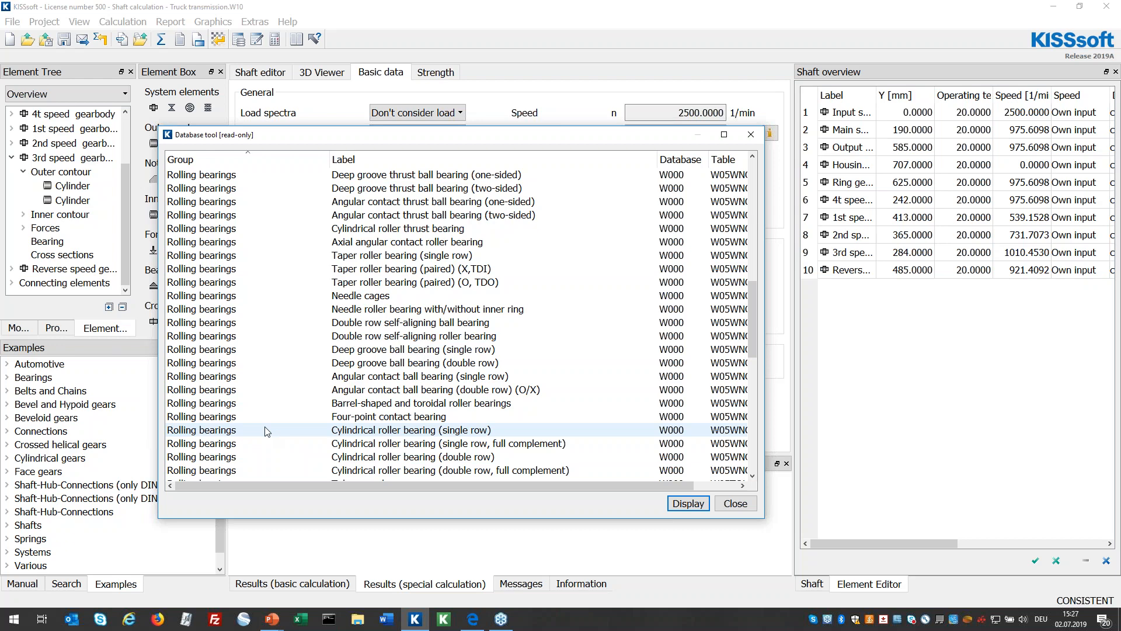
click(303, 308)
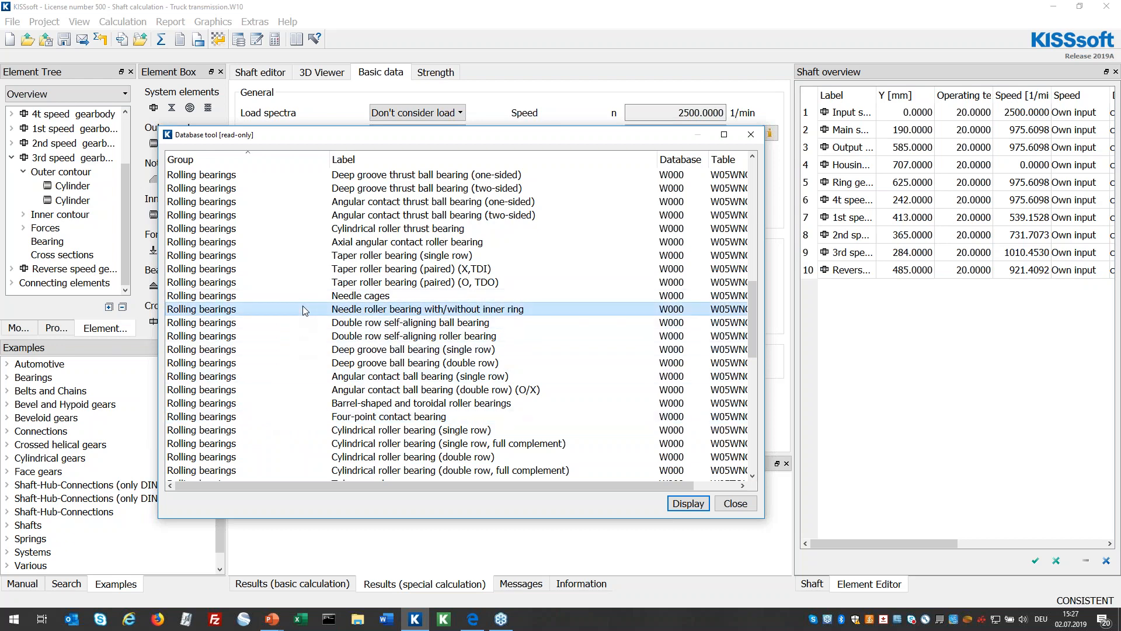
double_click(303, 306)
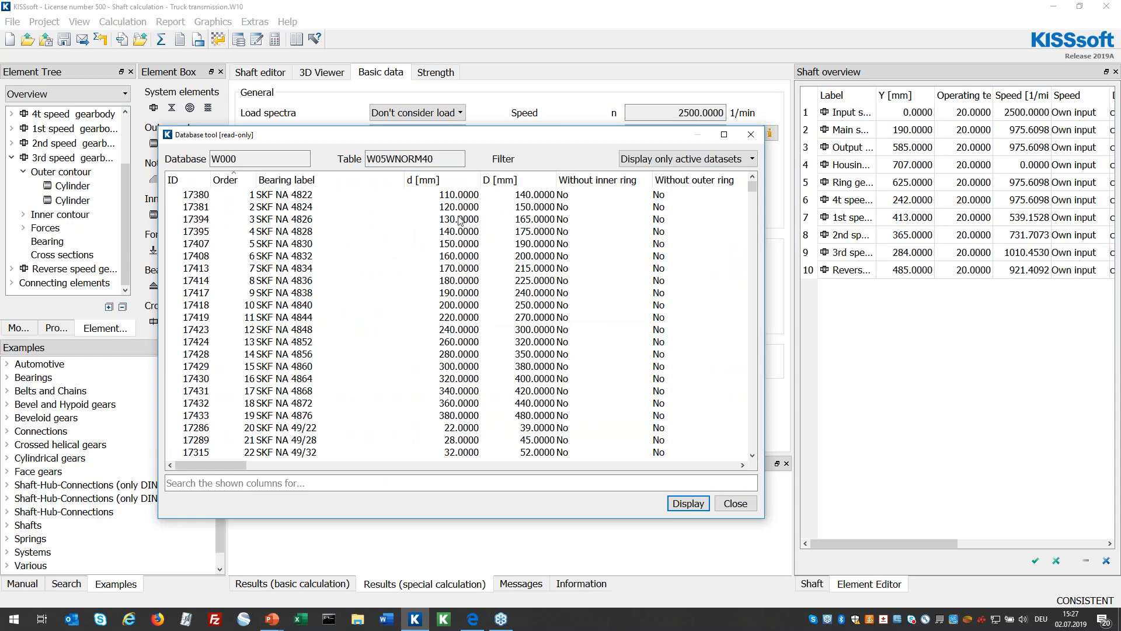
Sort the needle roller bearings by inner diameter and view the internal geometry of SKF RNA 6902
click(445, 179)
scroll(480, 326, down, 5)
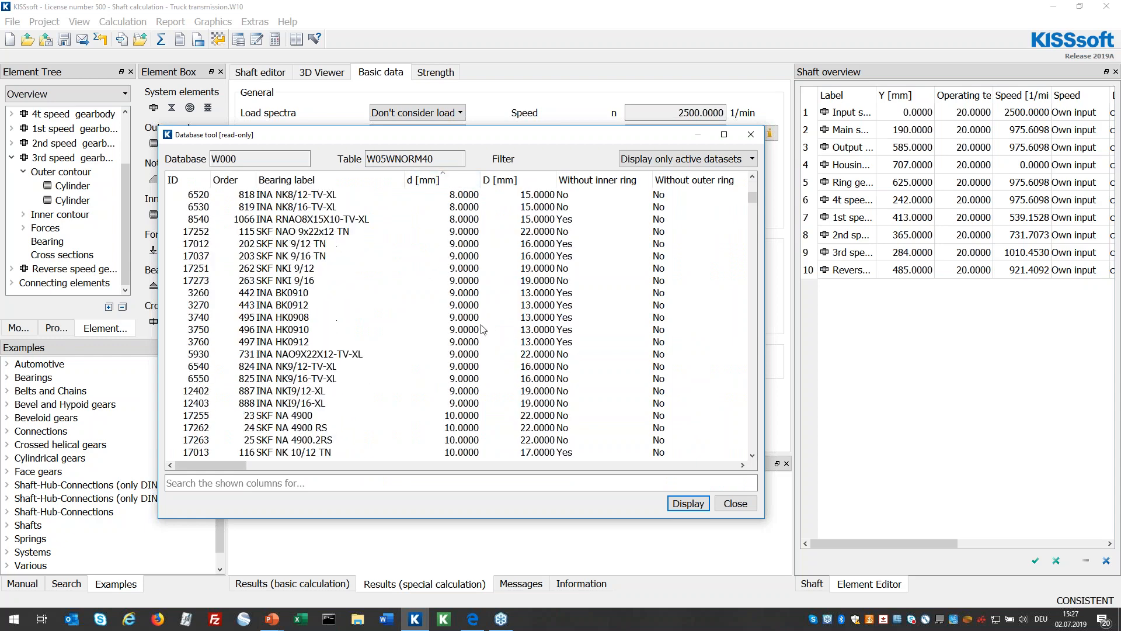
scroll(480, 326, down, 20)
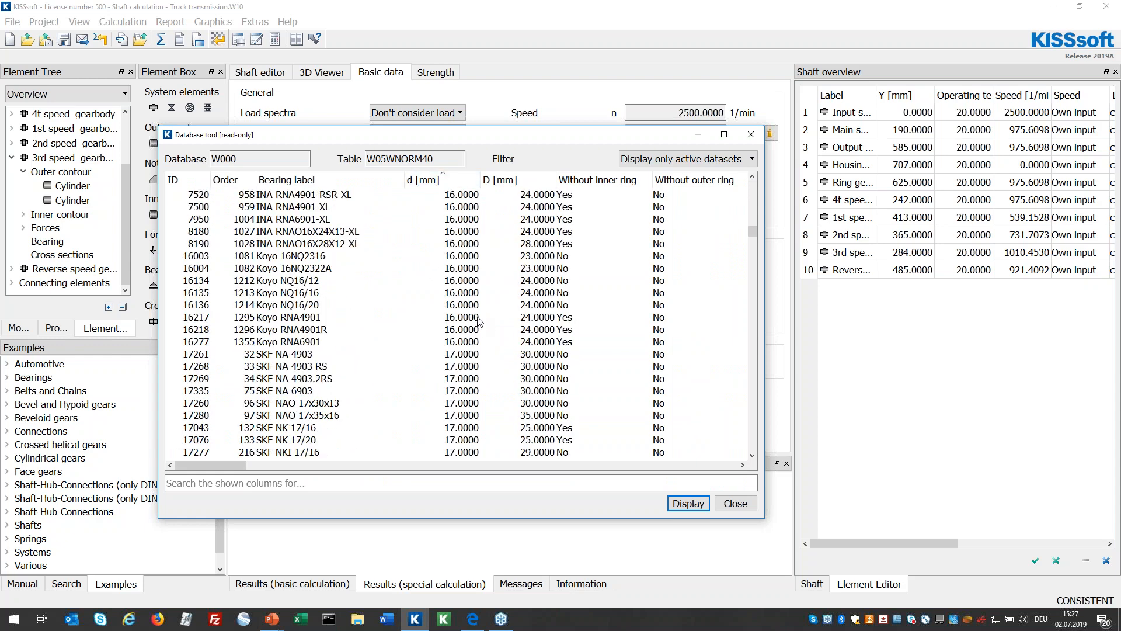
scroll(482, 319, down, 10)
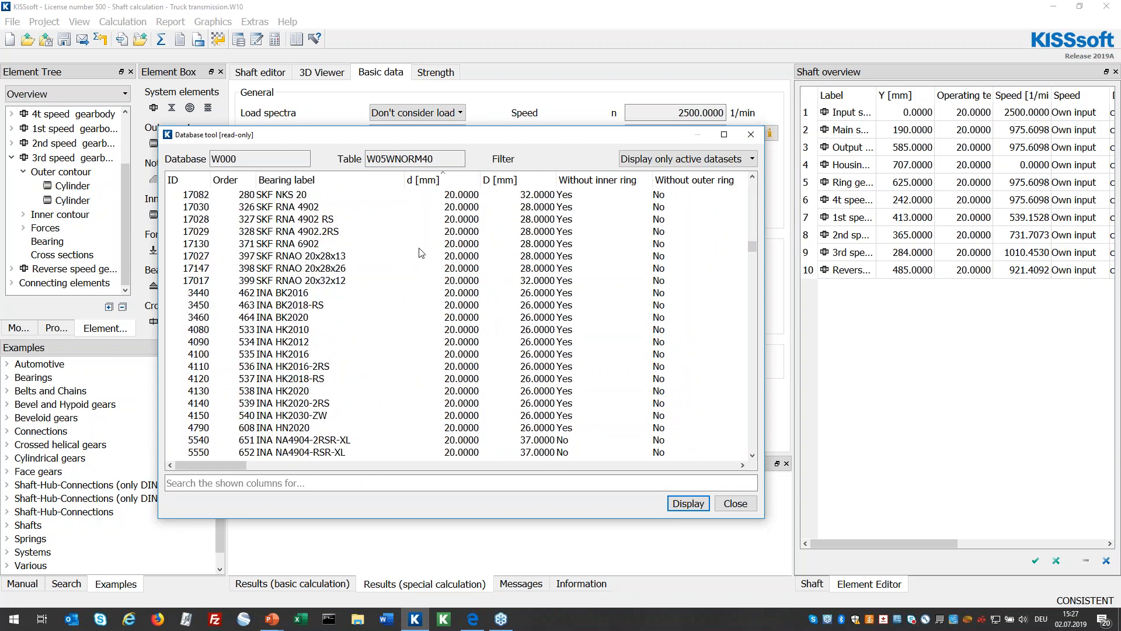
double_click(456, 246)
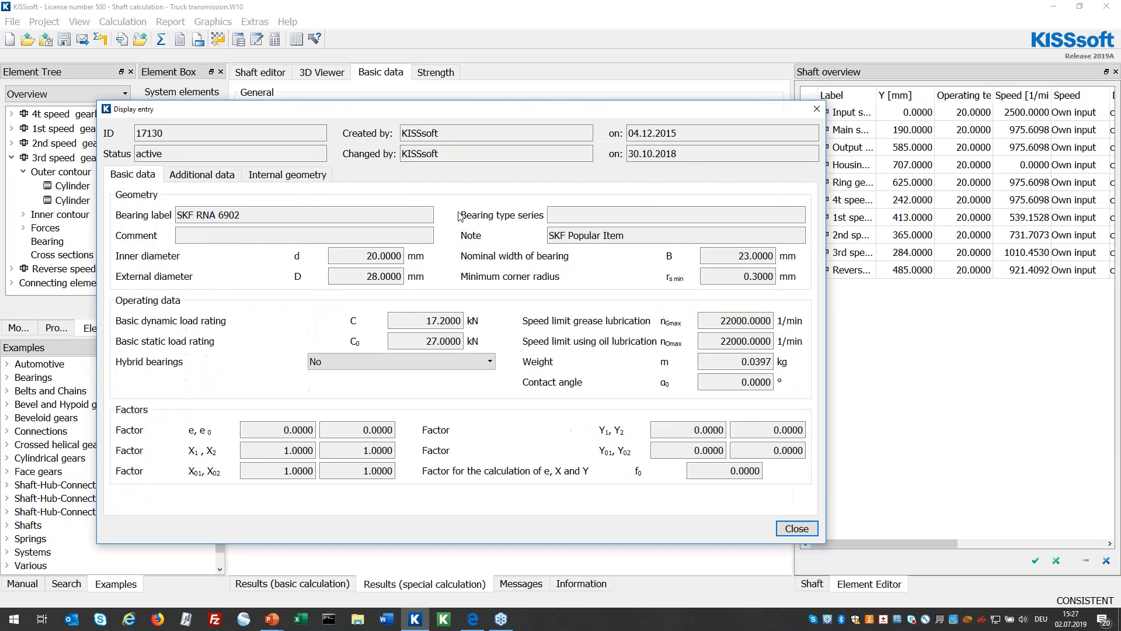
click(301, 176)
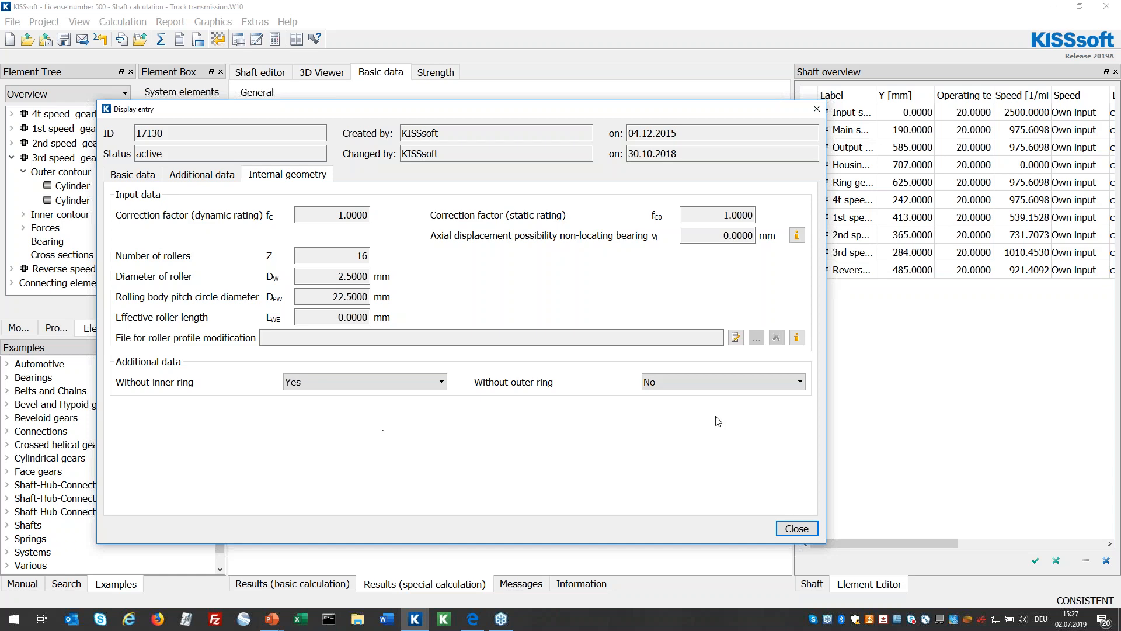
click(796, 527)
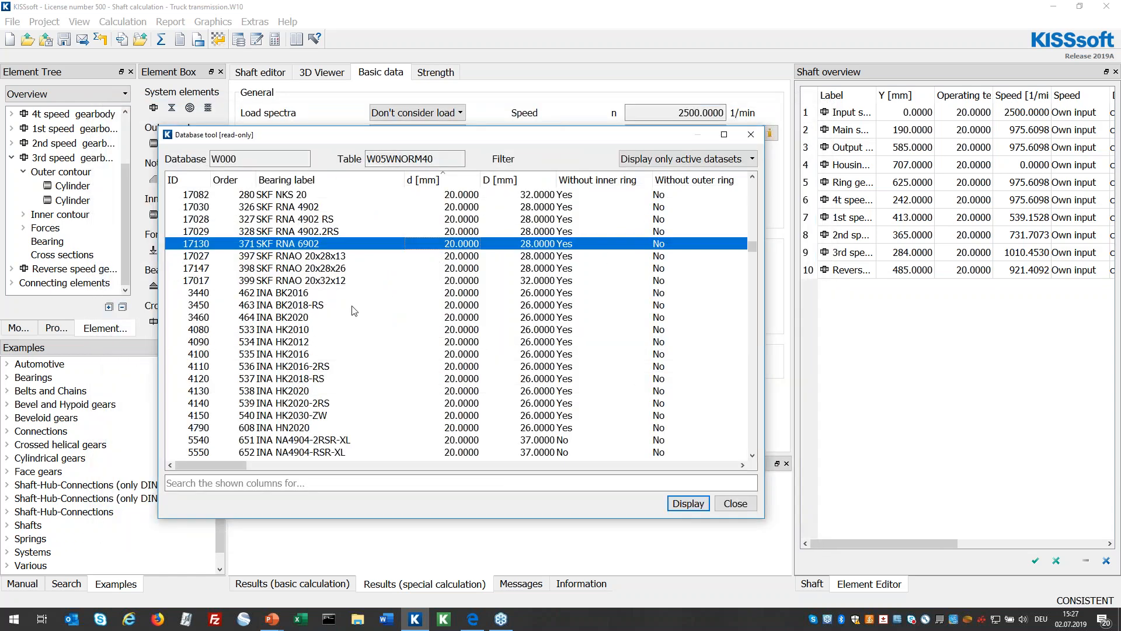
View the internal geometry and basic data of the INA BK2018-RS bearing, and close the database tool
double_click(313, 309)
click(296, 180)
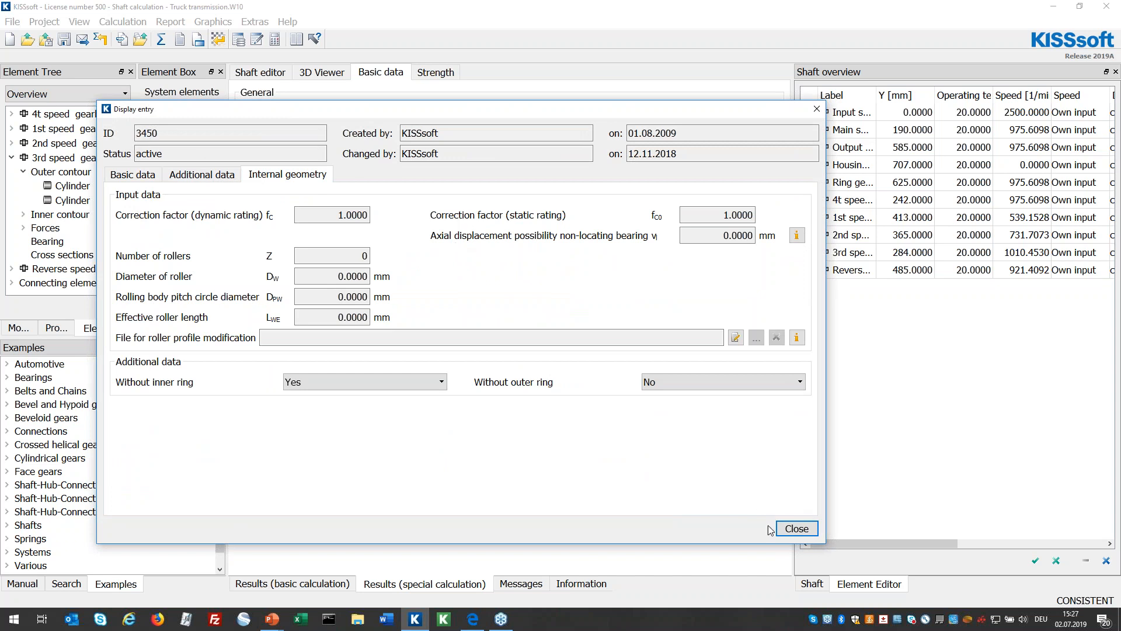
click(140, 182)
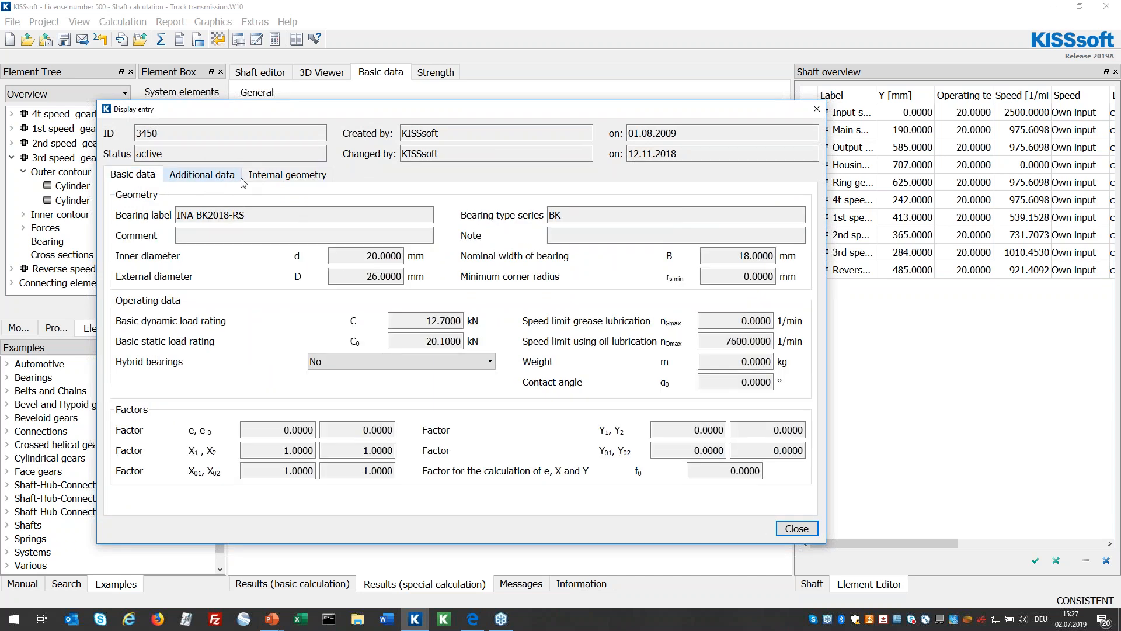
click(797, 529)
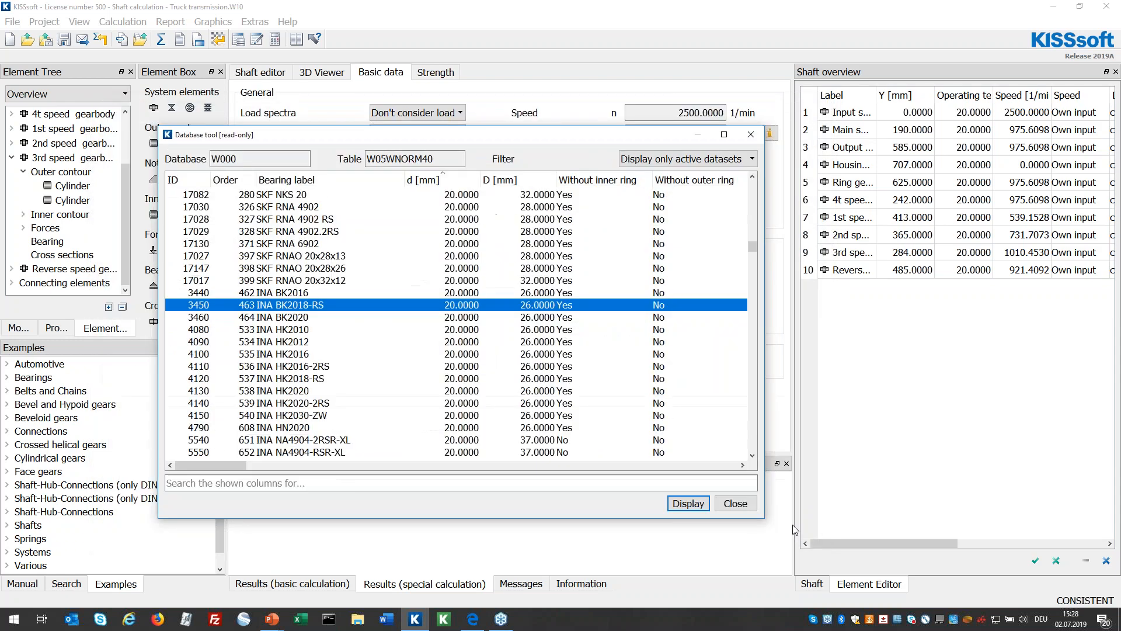
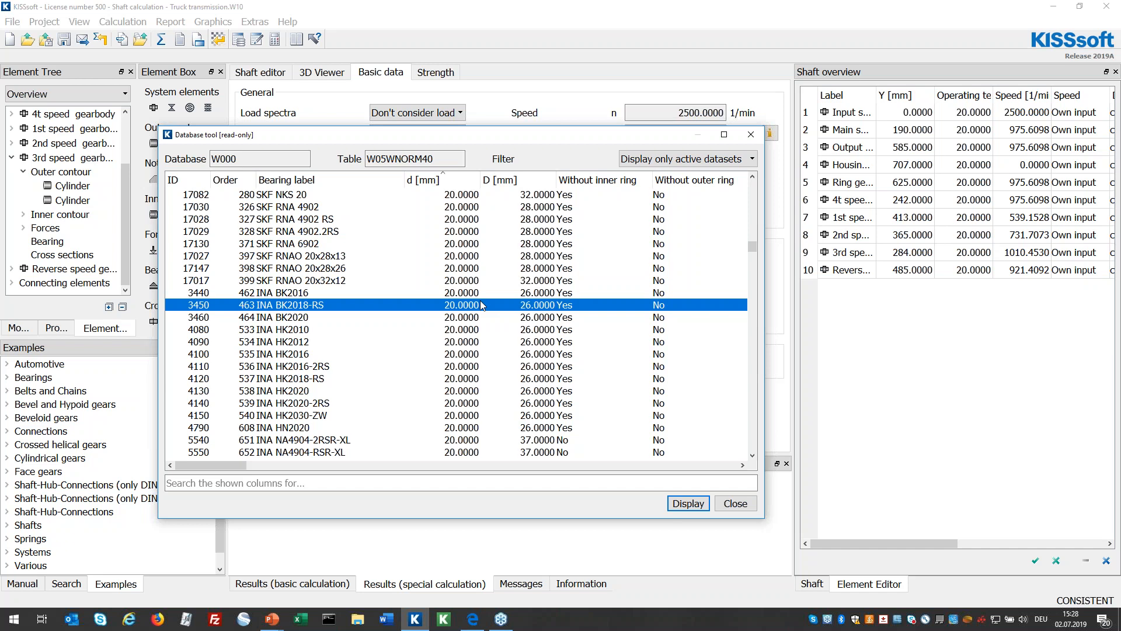
click(737, 503)
click(739, 503)
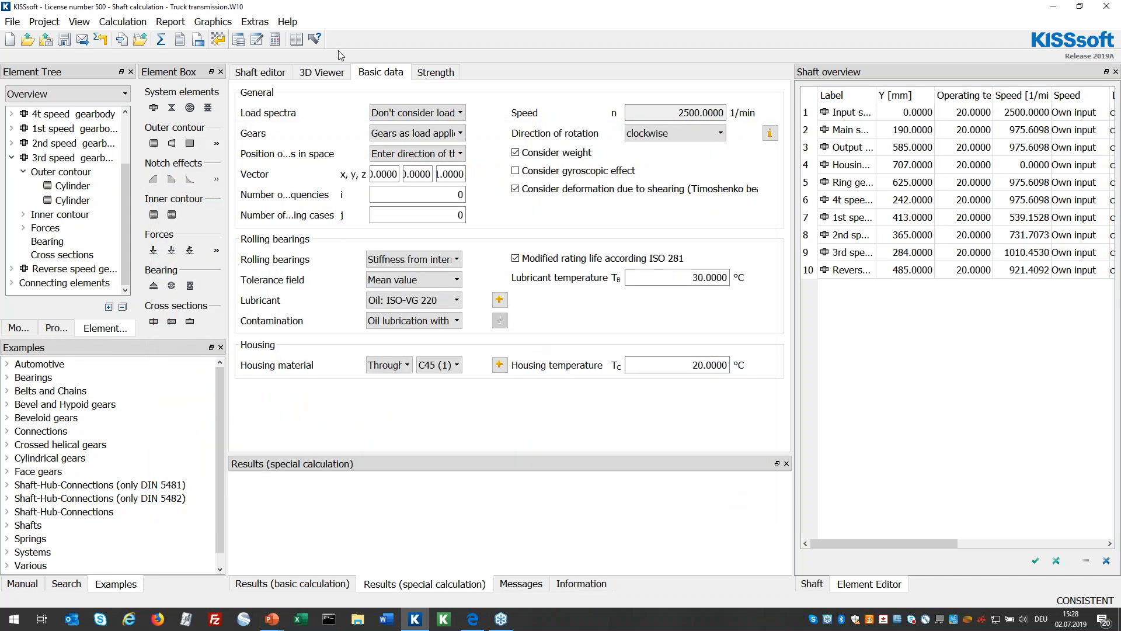
Review the rolling bearing sizing list for needle bearing bz10 between the main shaft and the 4t speed gearbody, without adopting an alternative
click(261, 74)
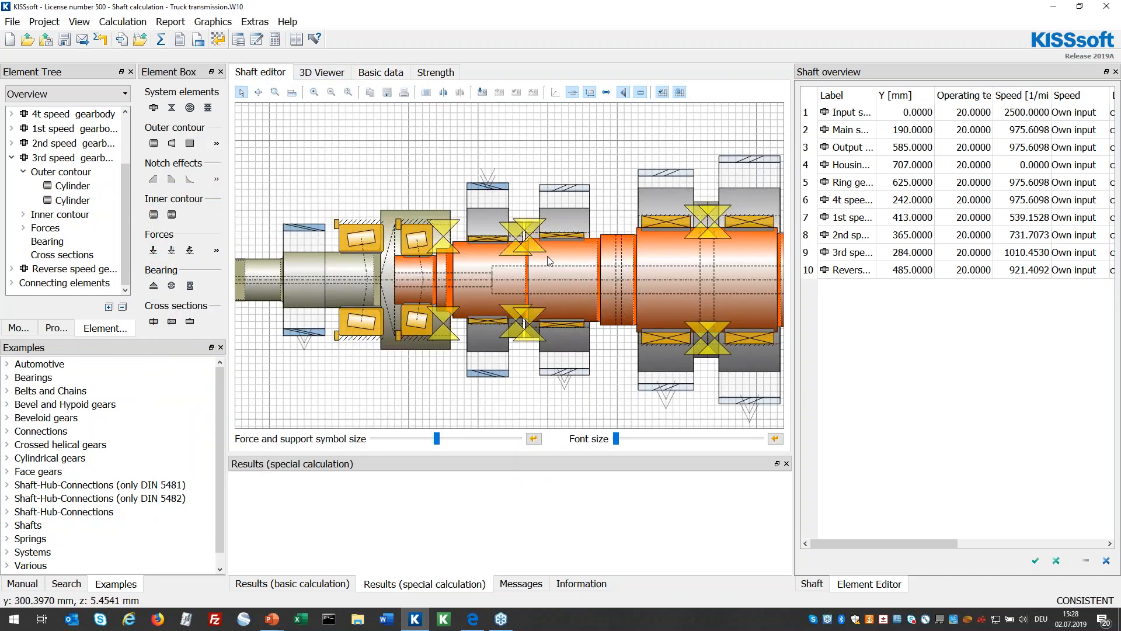
click(485, 240)
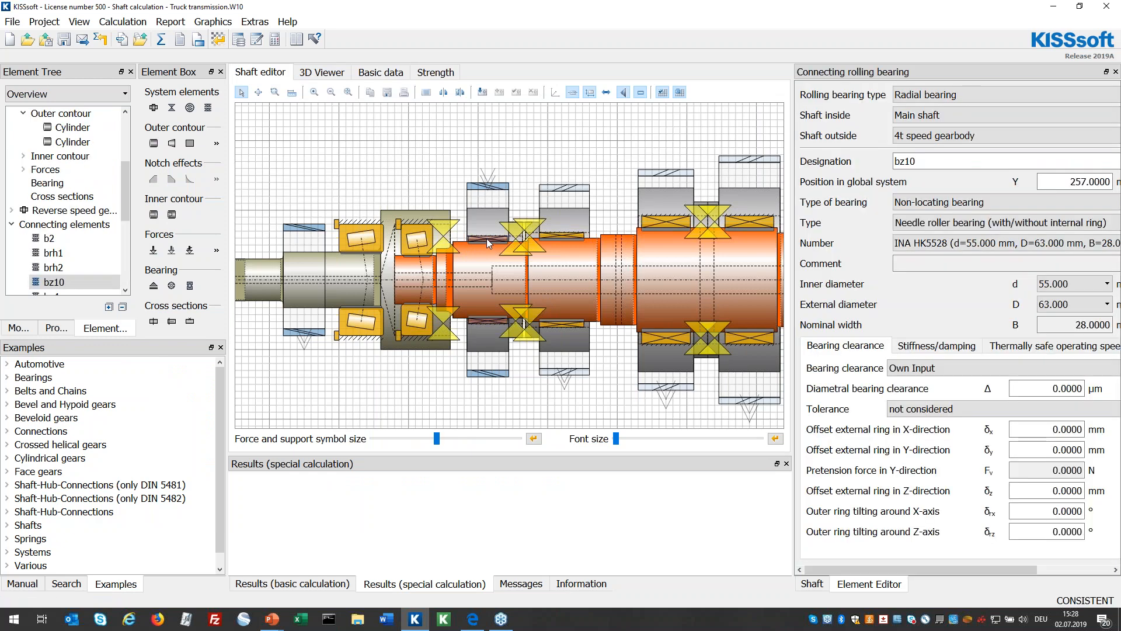
right_click(485, 238)
click(514, 248)
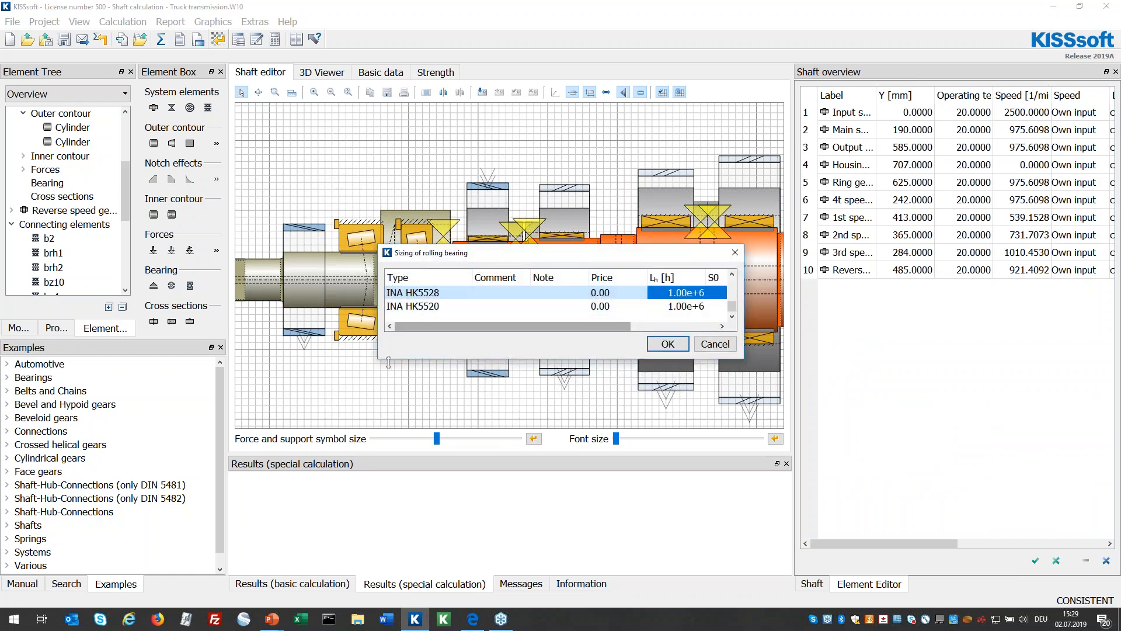
drag(378, 358, 240, 436)
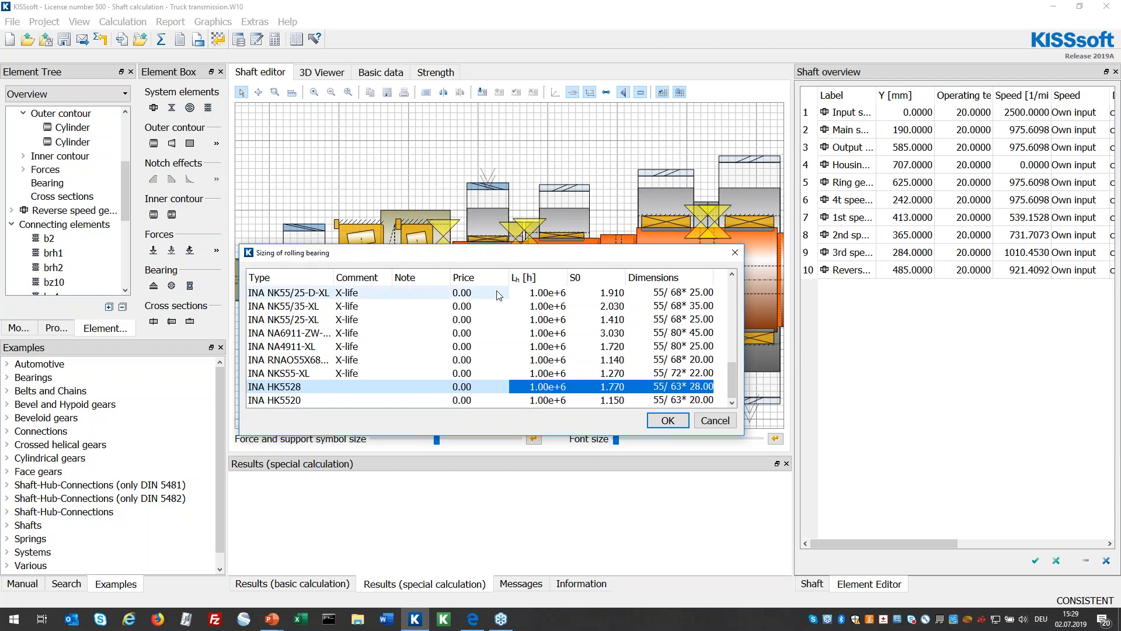
scroll(572, 376, up, 6)
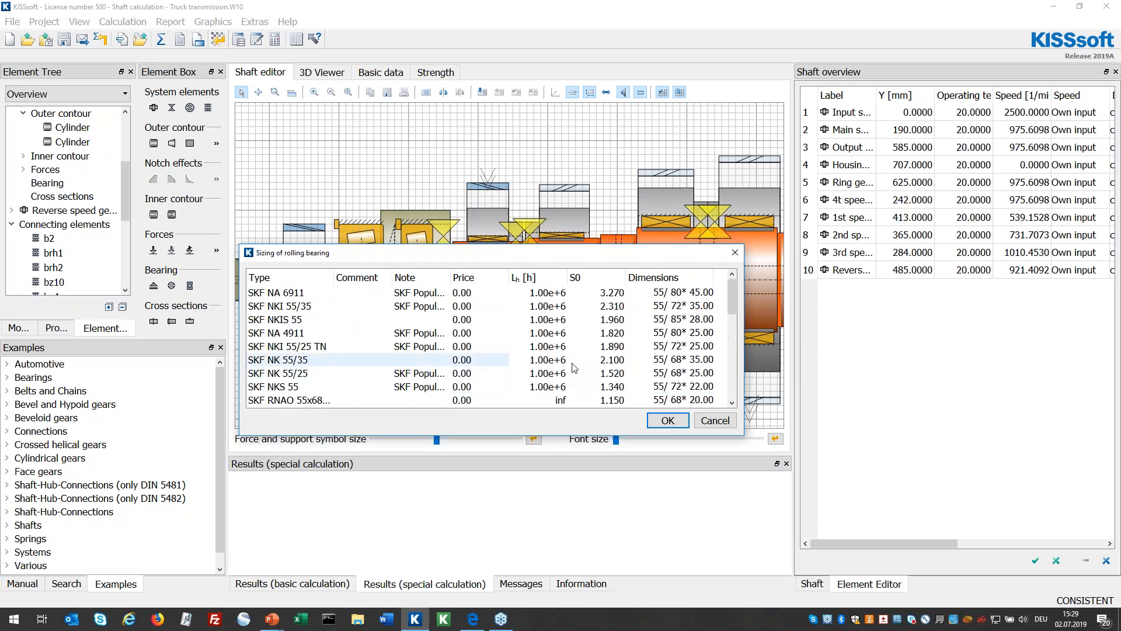
scroll(578, 356, up, 1)
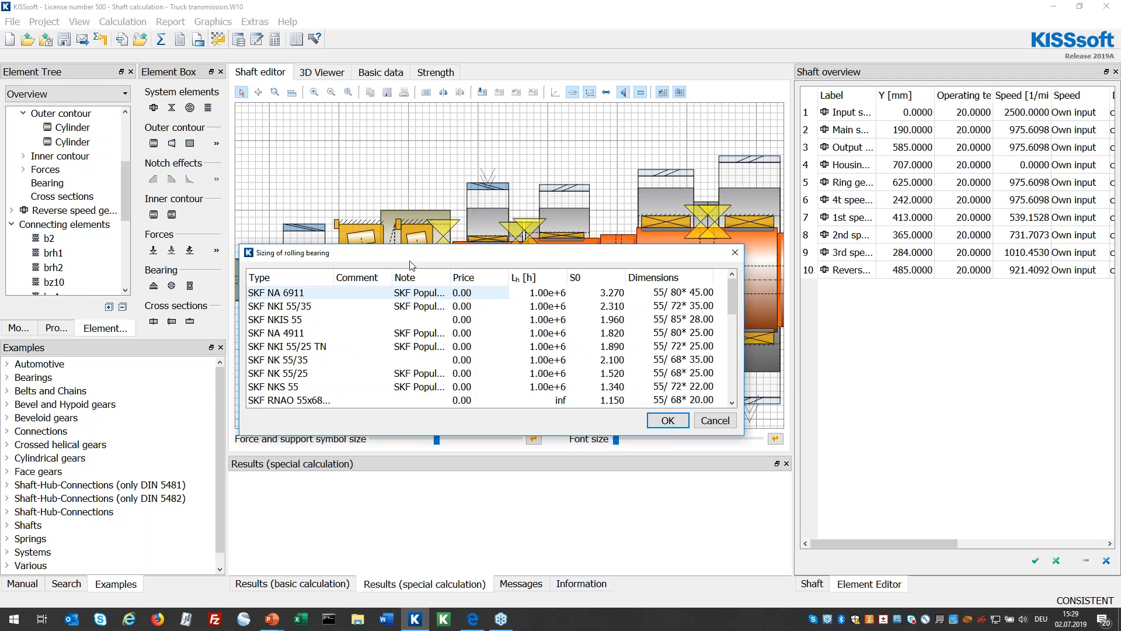
click(719, 420)
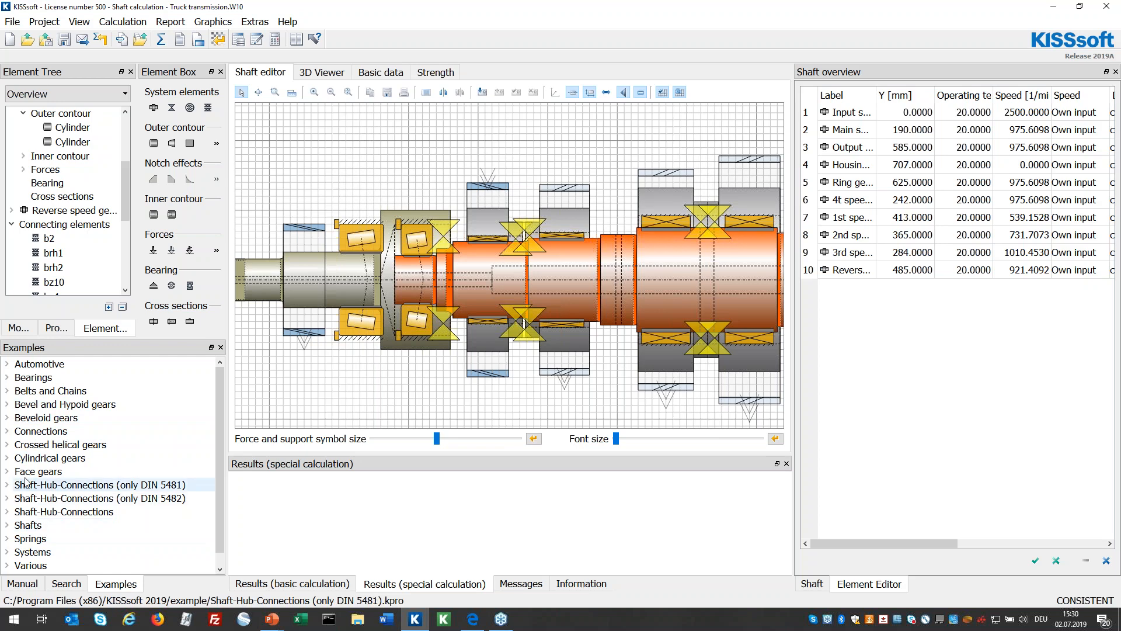
Open the bevel gear example BevelGear 5 (Gleason), discarding the changes to the shaft calculation
double_click(38, 406)
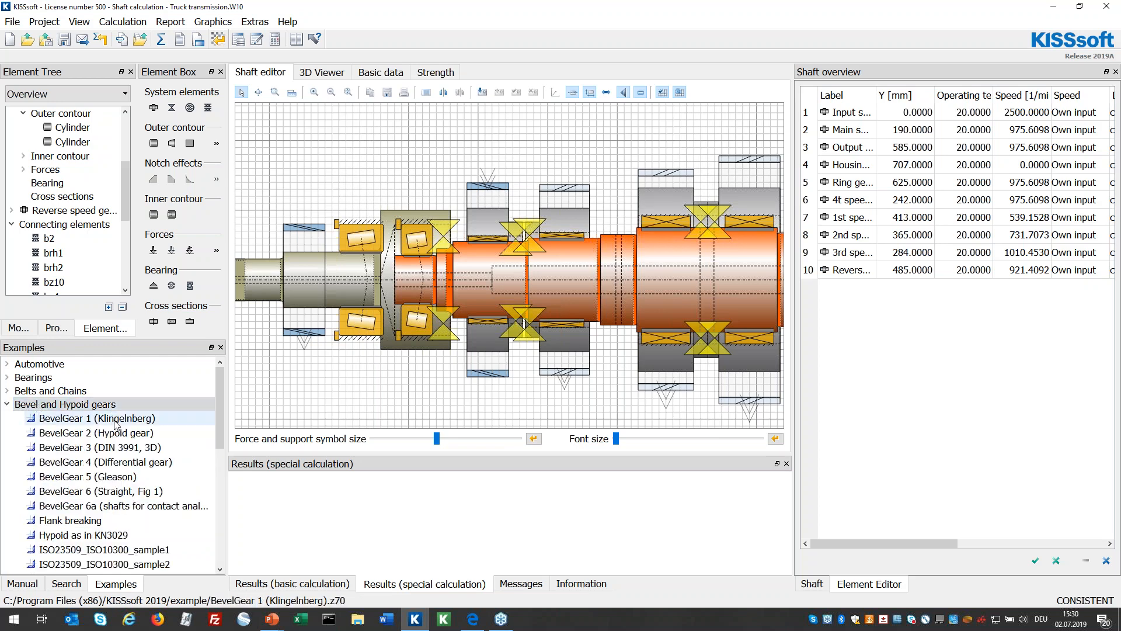
double_click(118, 478)
click(629, 330)
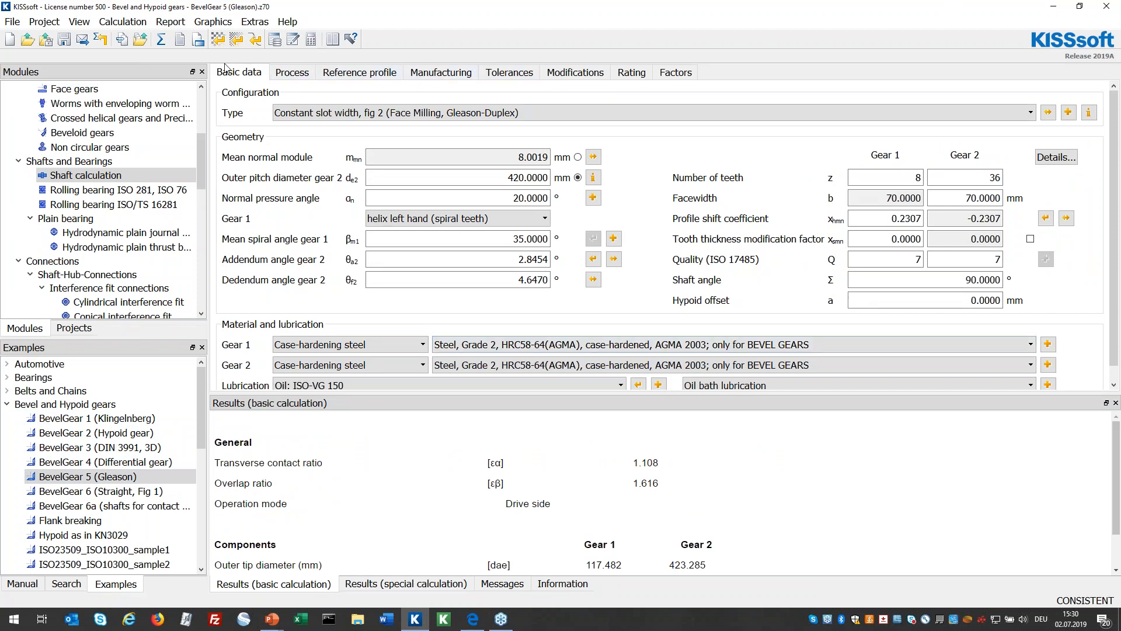
Load rule_example.skript from the Material_for_demo folder as a preCalc script, enlarge the script editor to read the rule, and accept it
click(293, 40)
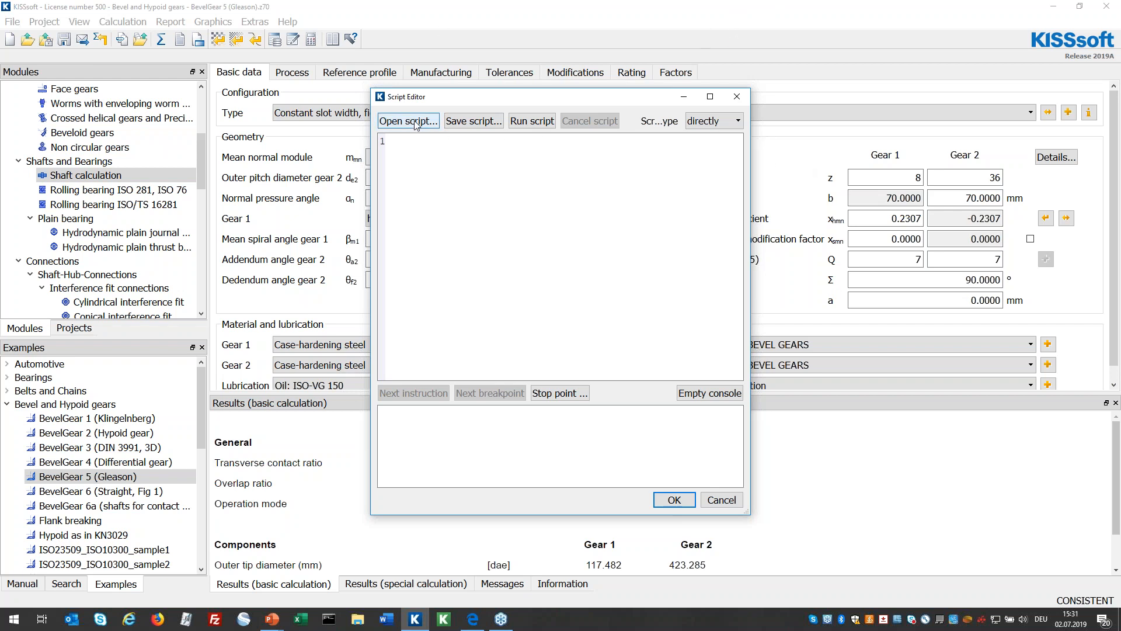
click(723, 121)
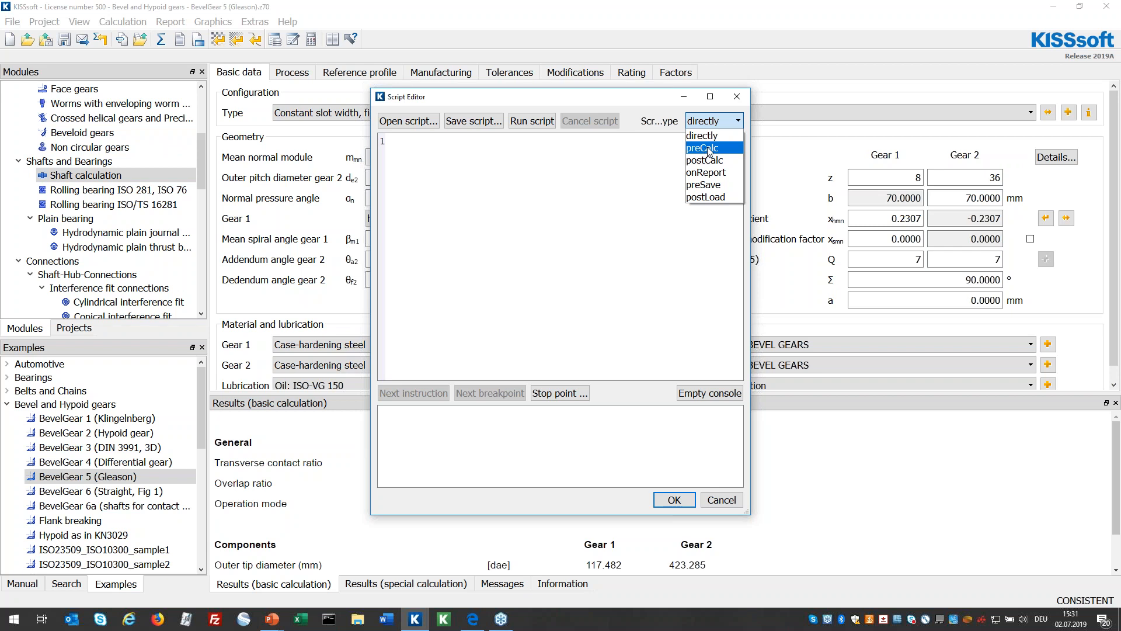
click(709, 149)
click(415, 122)
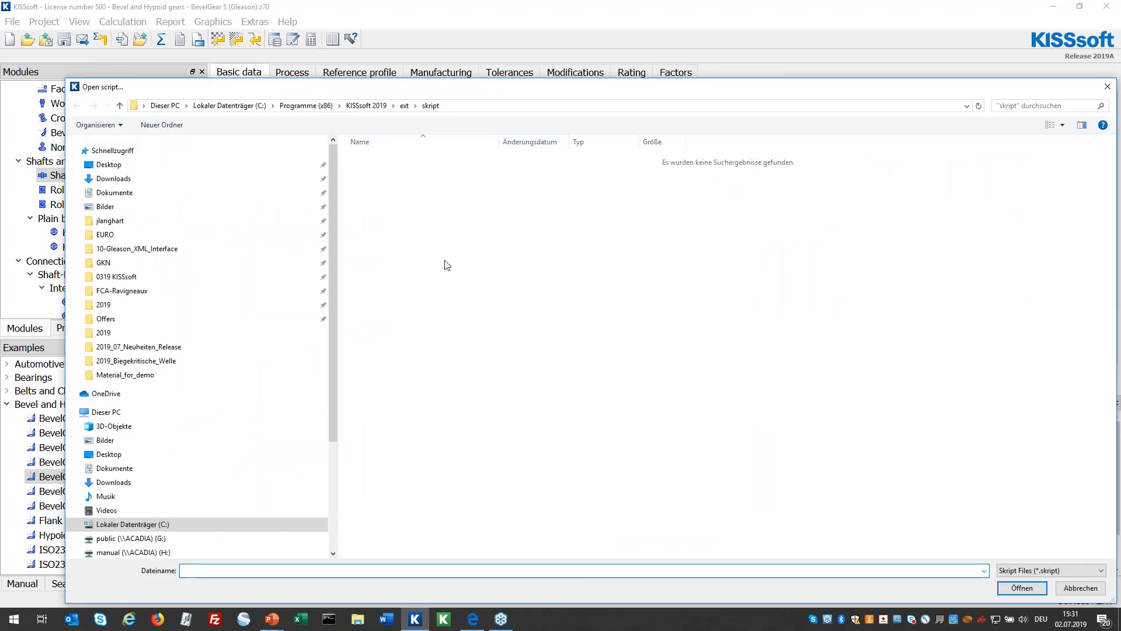
click(111, 375)
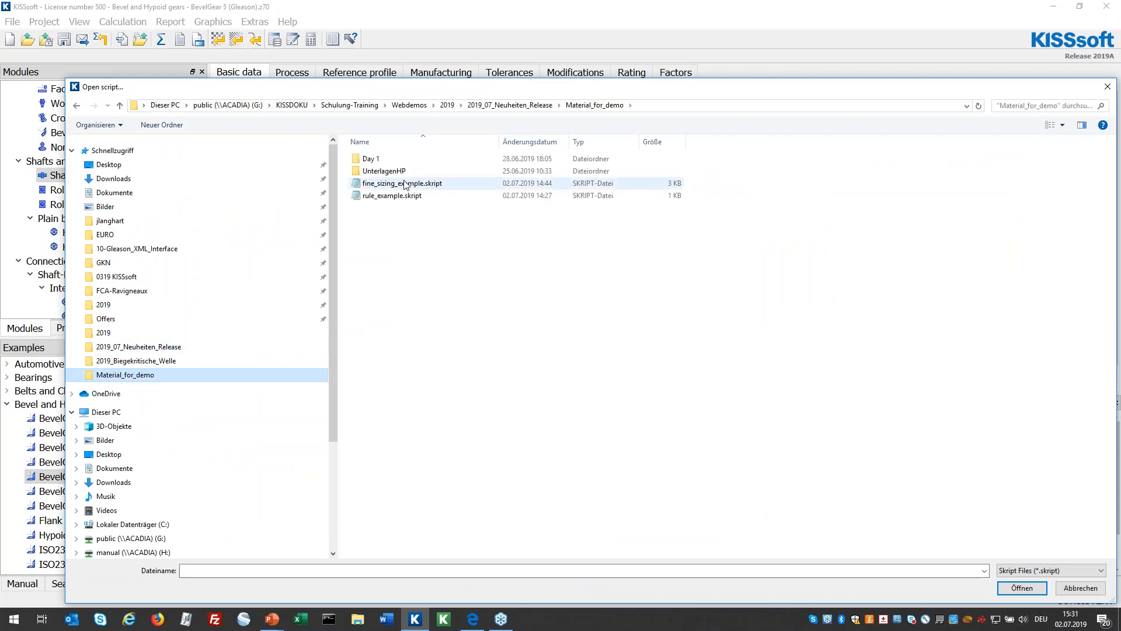
click(393, 199)
click(1025, 589)
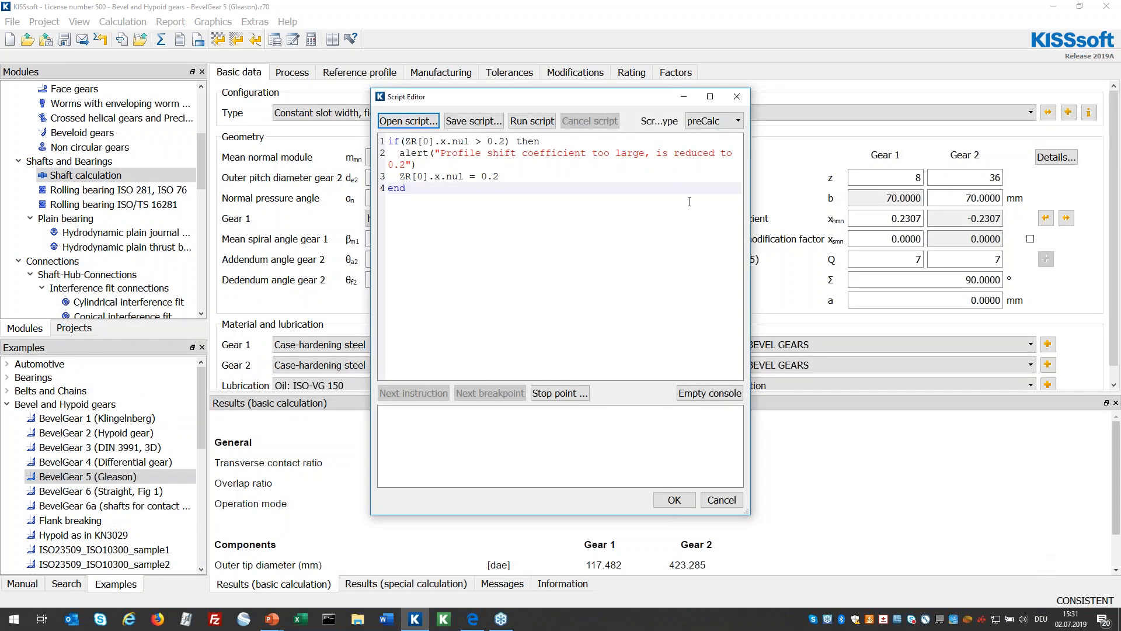
drag(750, 250, 955, 227)
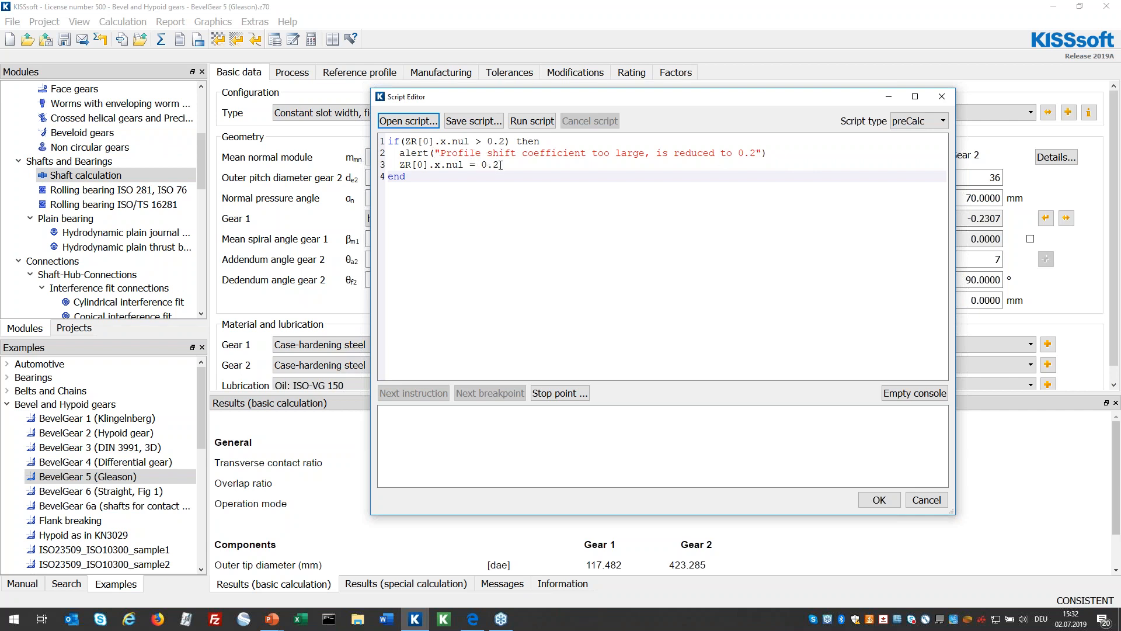
drag(806, 96, 667, 135)
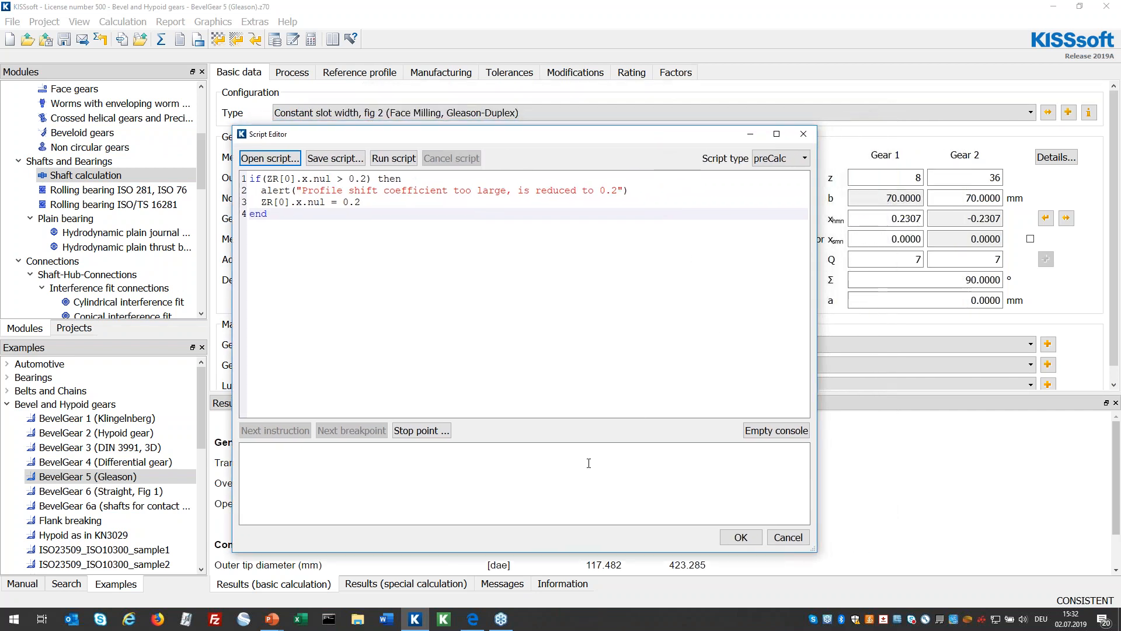
click(758, 538)
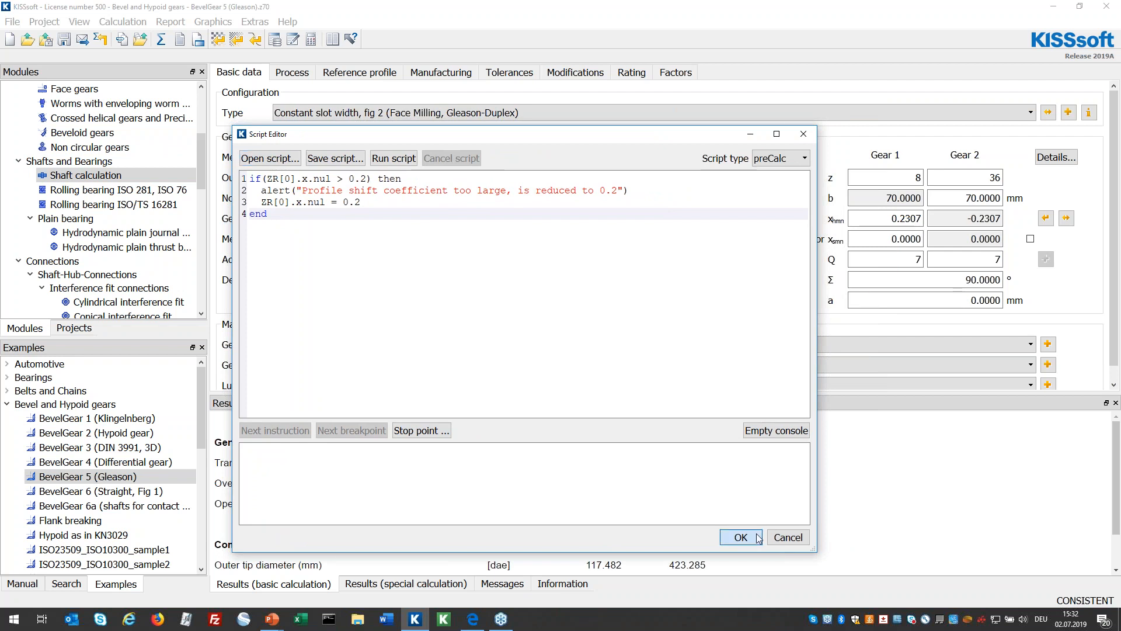
Run the bevel gear calculation with the script rule, acknowledge the warnings, and check gear 1's profile shift coefficient
click(160, 39)
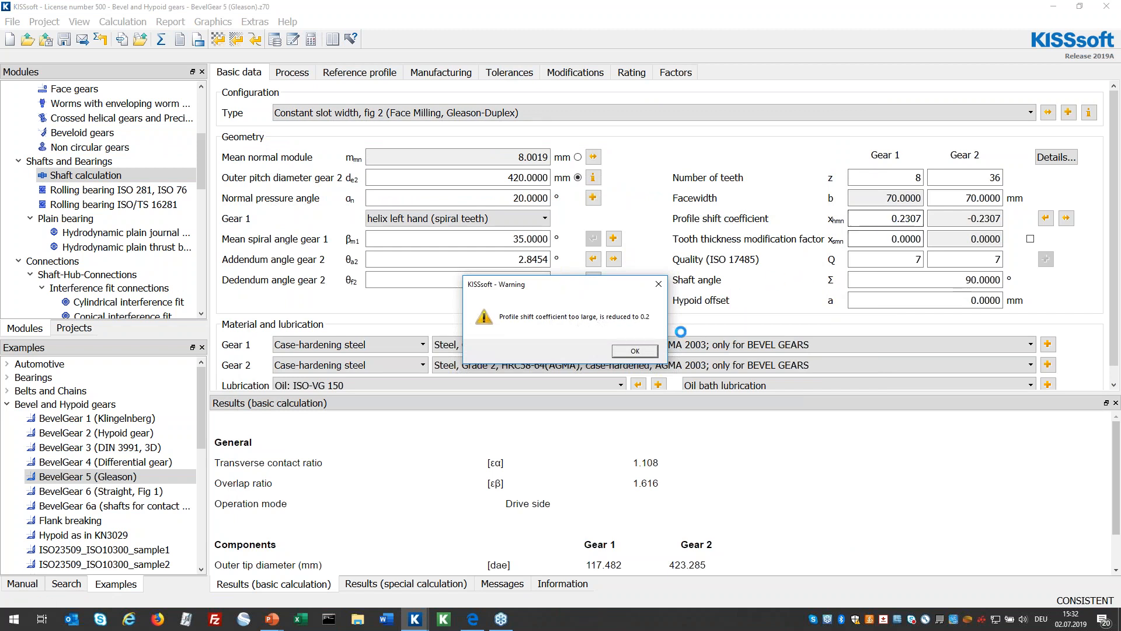
click(635, 350)
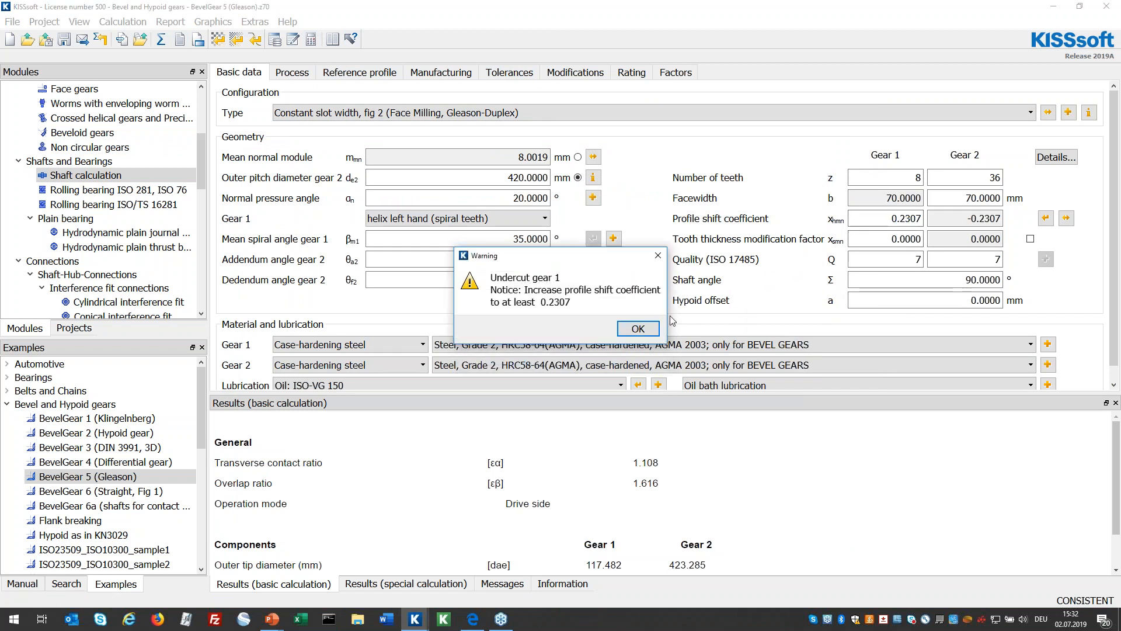
click(633, 331)
drag(893, 216, 921, 214)
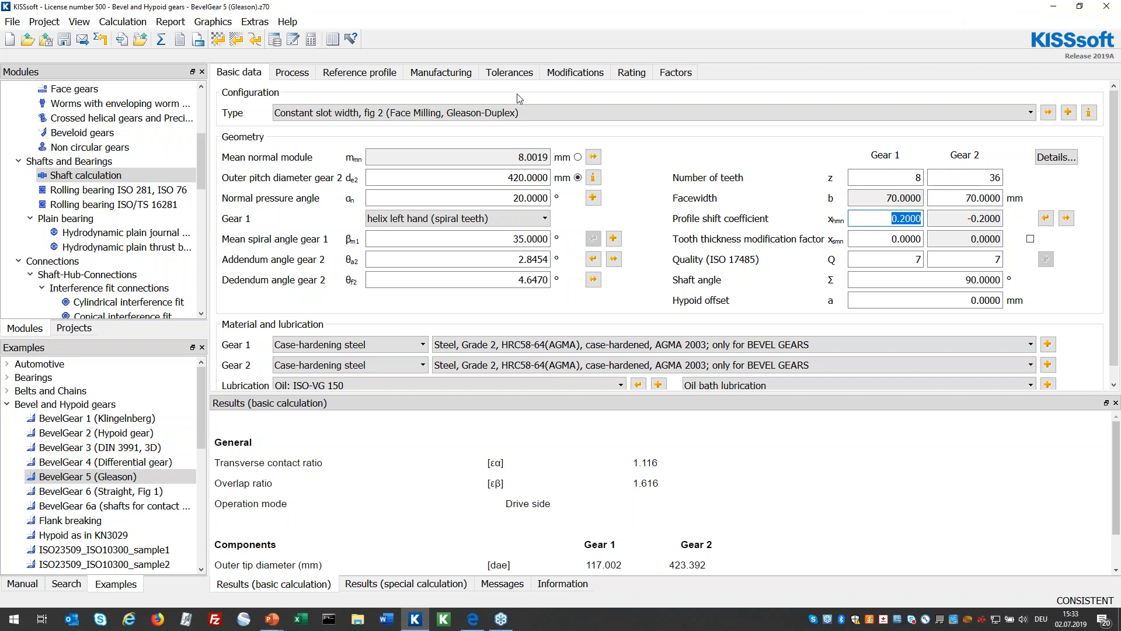
click(410, 315)
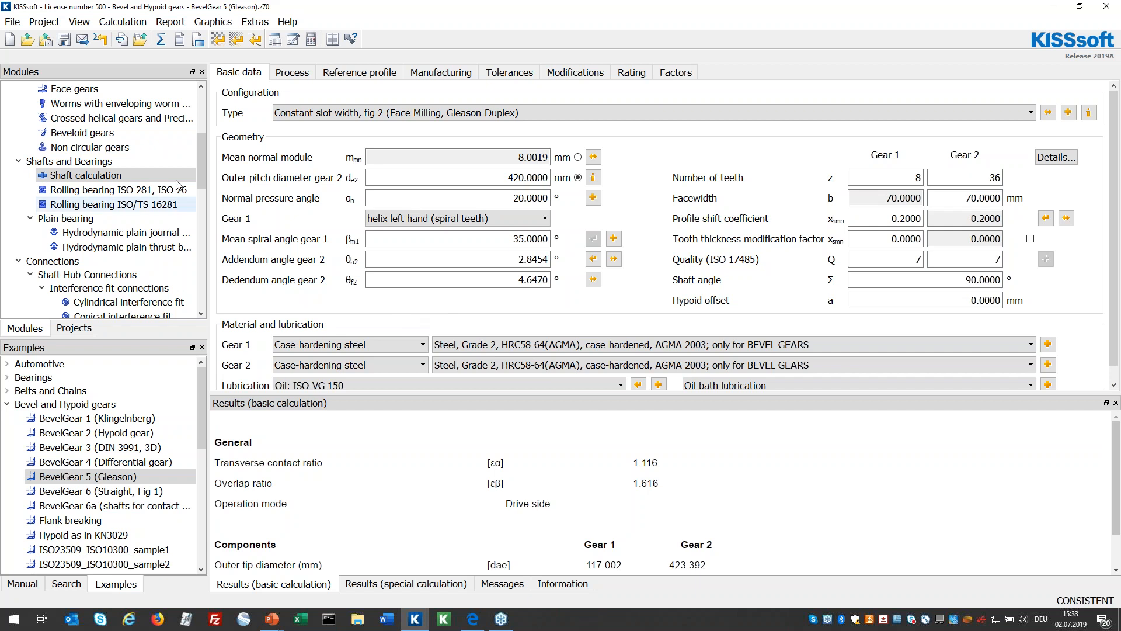
Try to import the fm-sample1 hypoid GEMS file into the BevelGear 5 calculation and check gear 1's profile shift coefficient
click(12, 22)
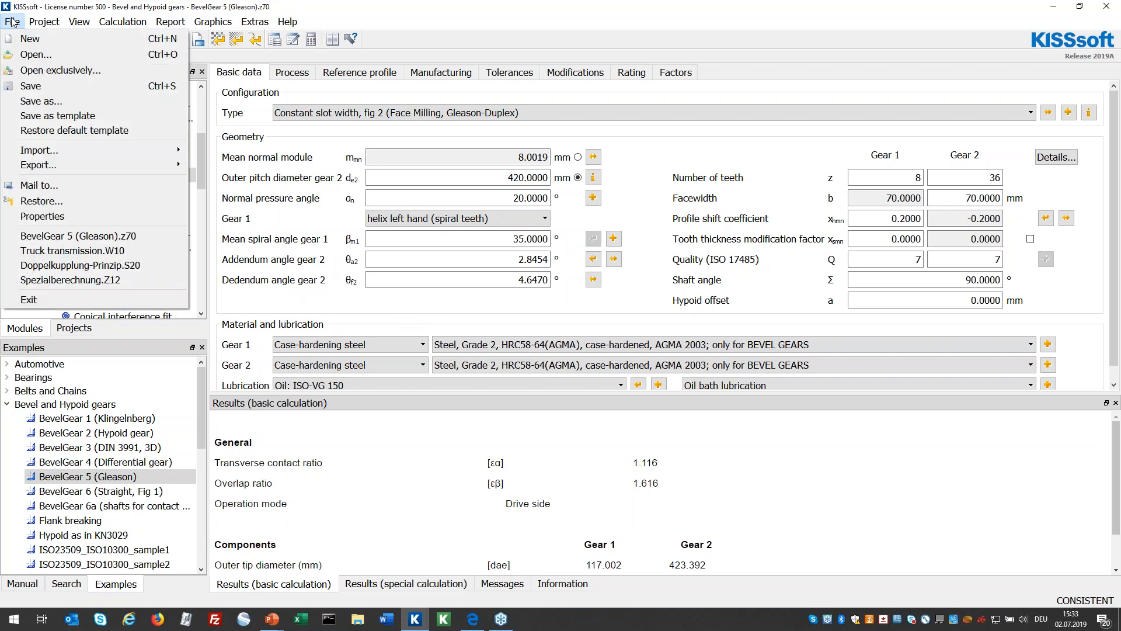
mouse_move(47, 157)
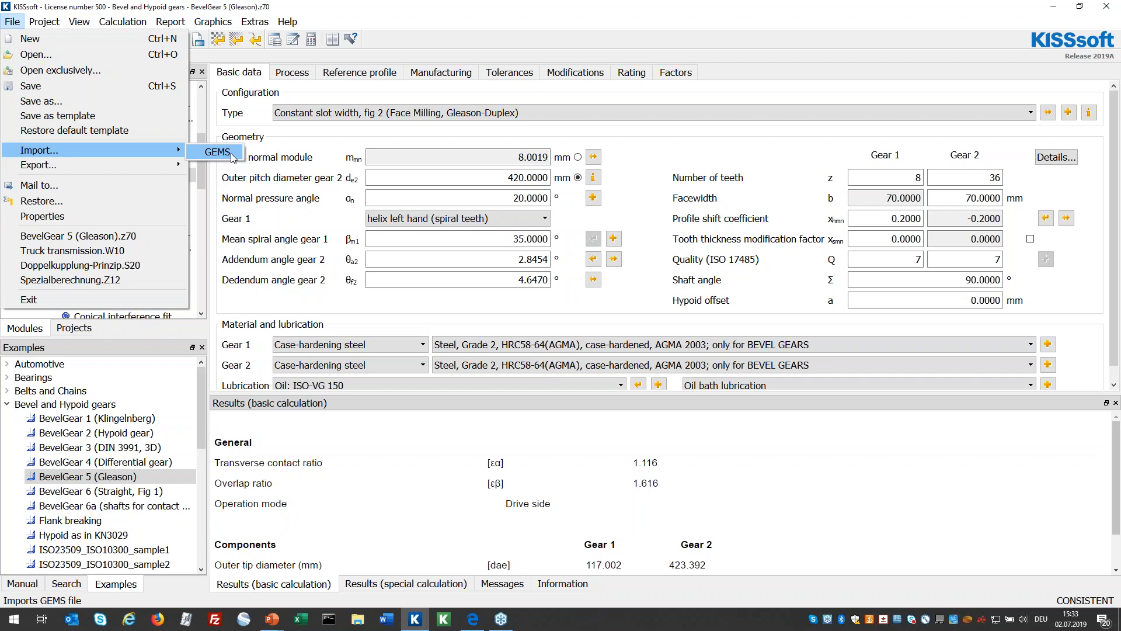
mouse_move(140, 165)
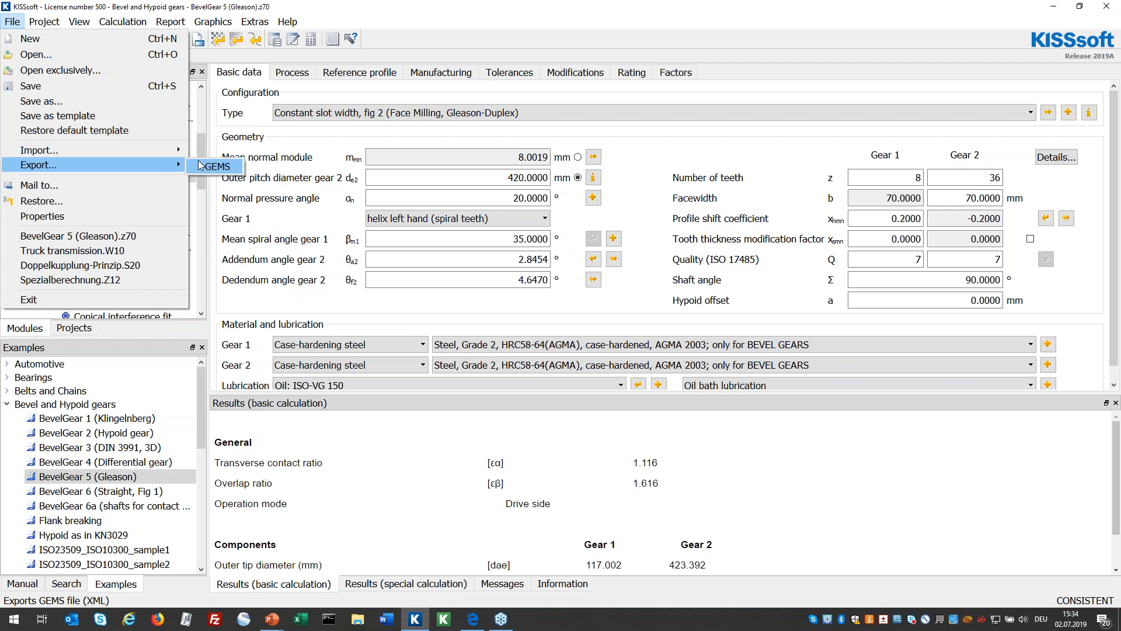
mouse_move(164, 150)
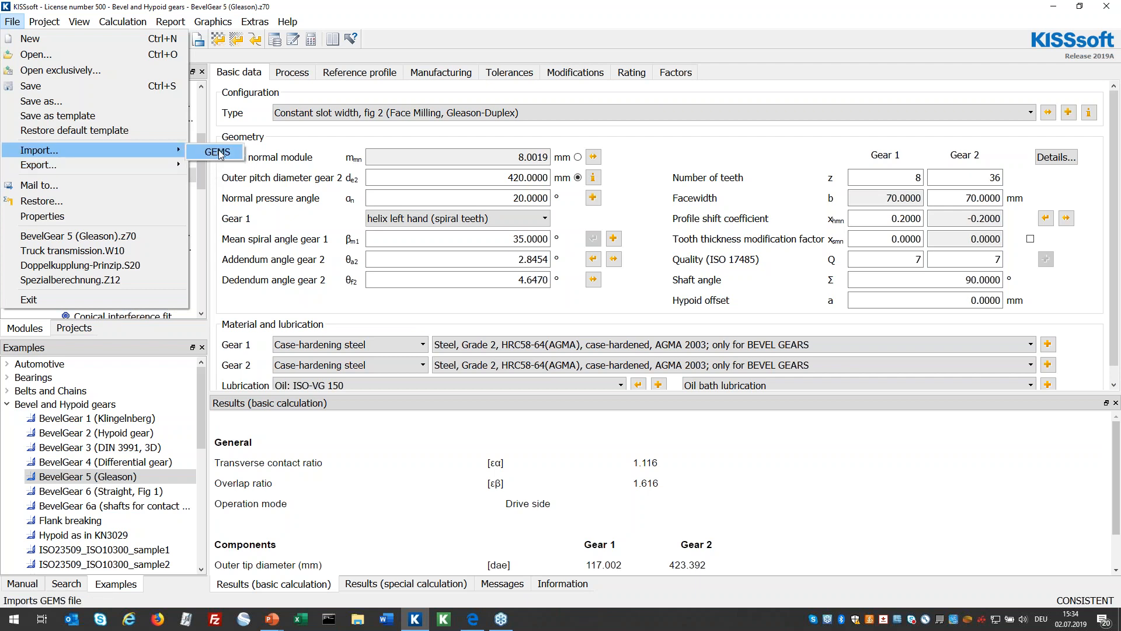
click(218, 152)
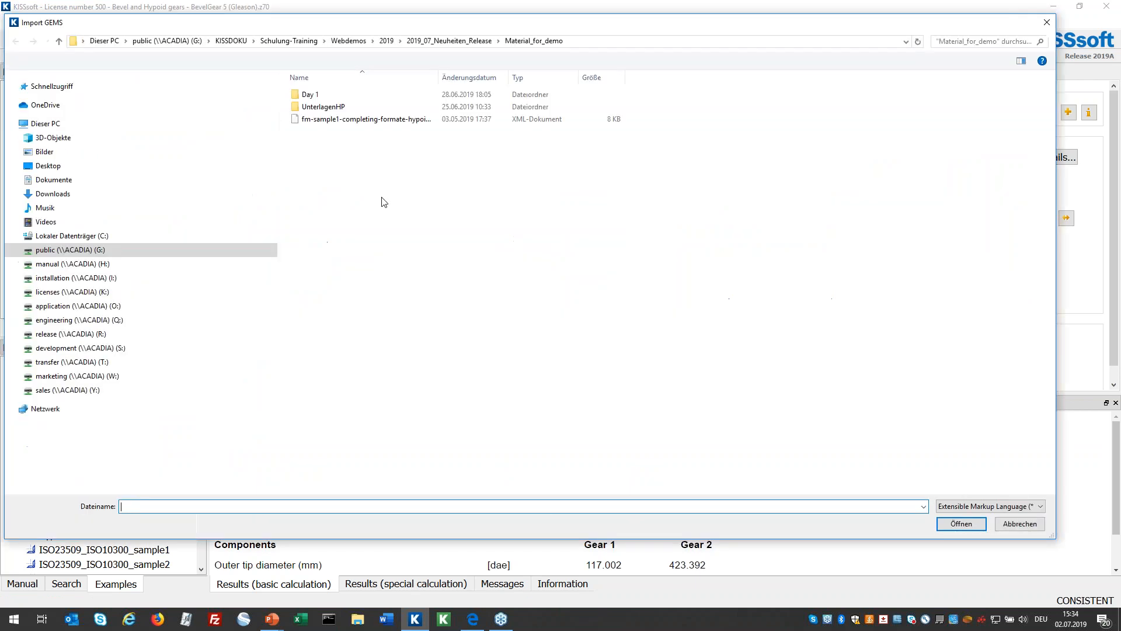
click(366, 119)
click(966, 524)
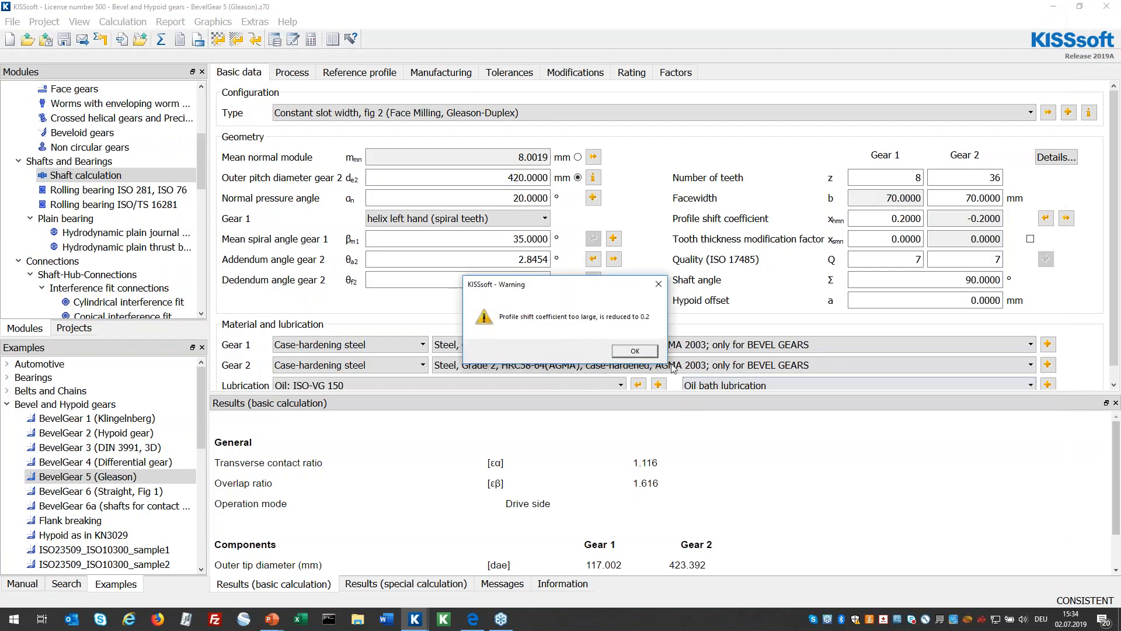
click(642, 352)
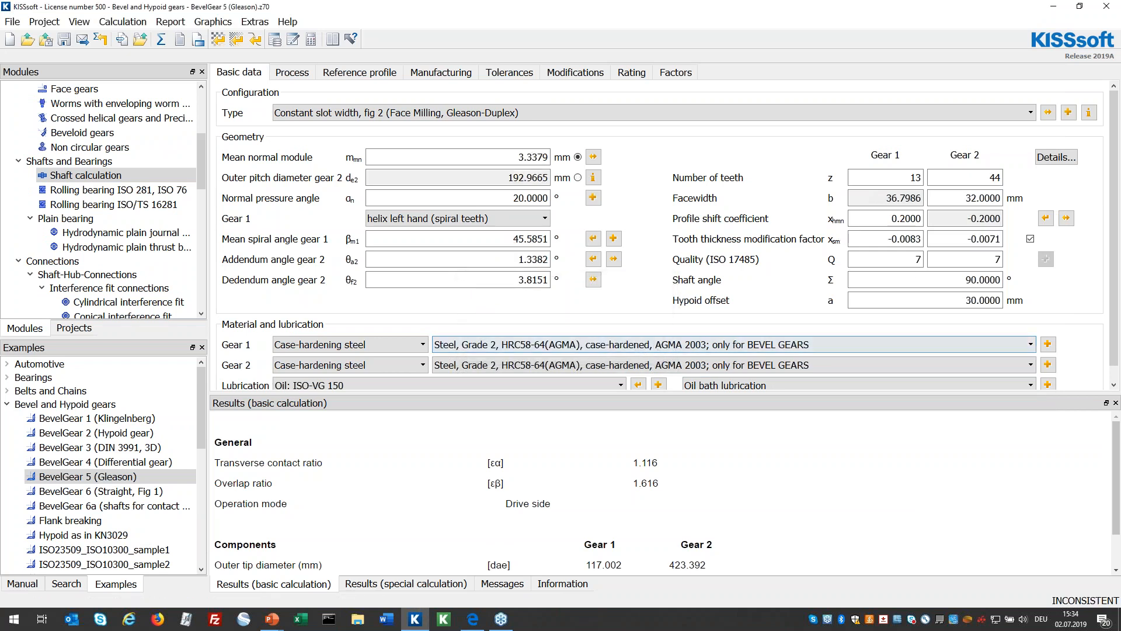
double_click(882, 219)
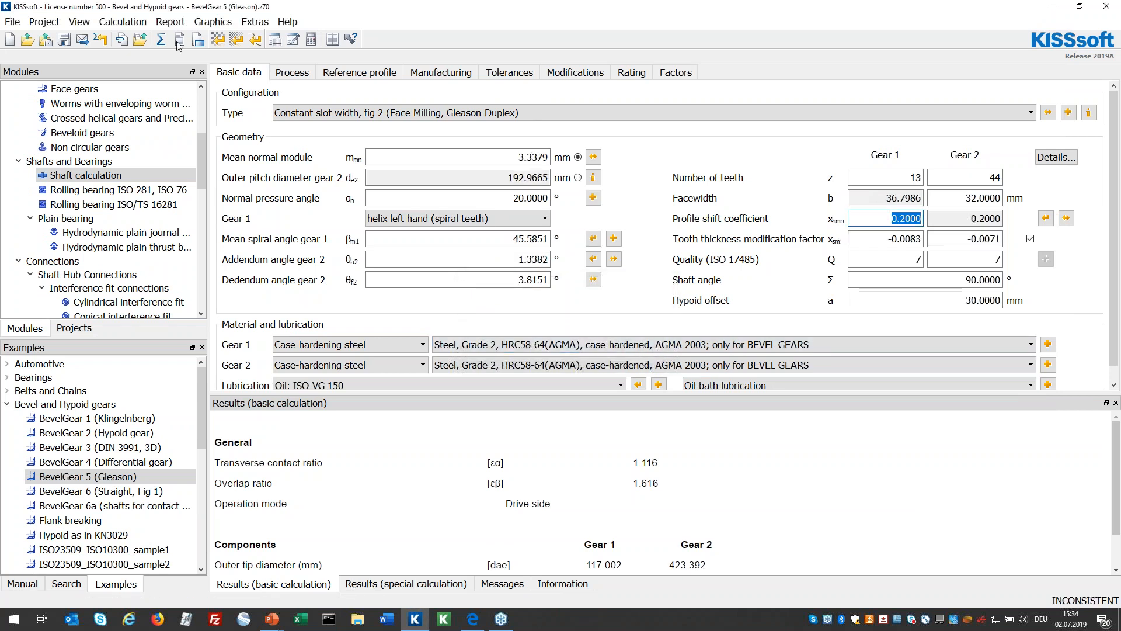
Start a new bevel gear file without saving BevelGear 5, and import the GEMS file fm-sample1-completing-formate-hypoid-90degree-lh-ratio13x44-module04_results.xml into it
click(10, 40)
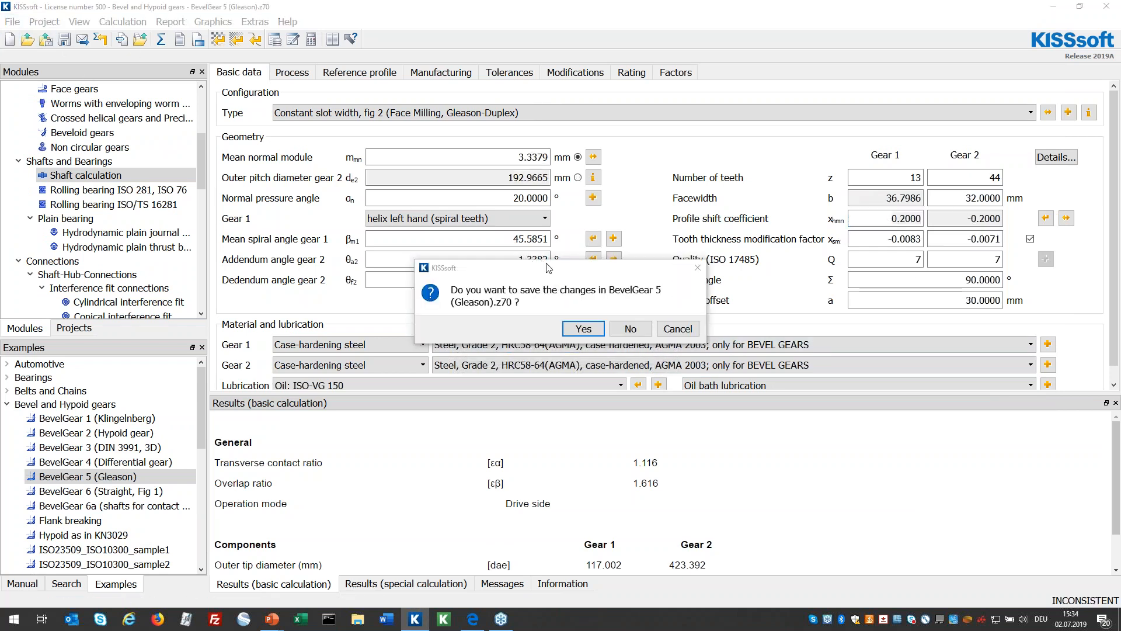
click(631, 330)
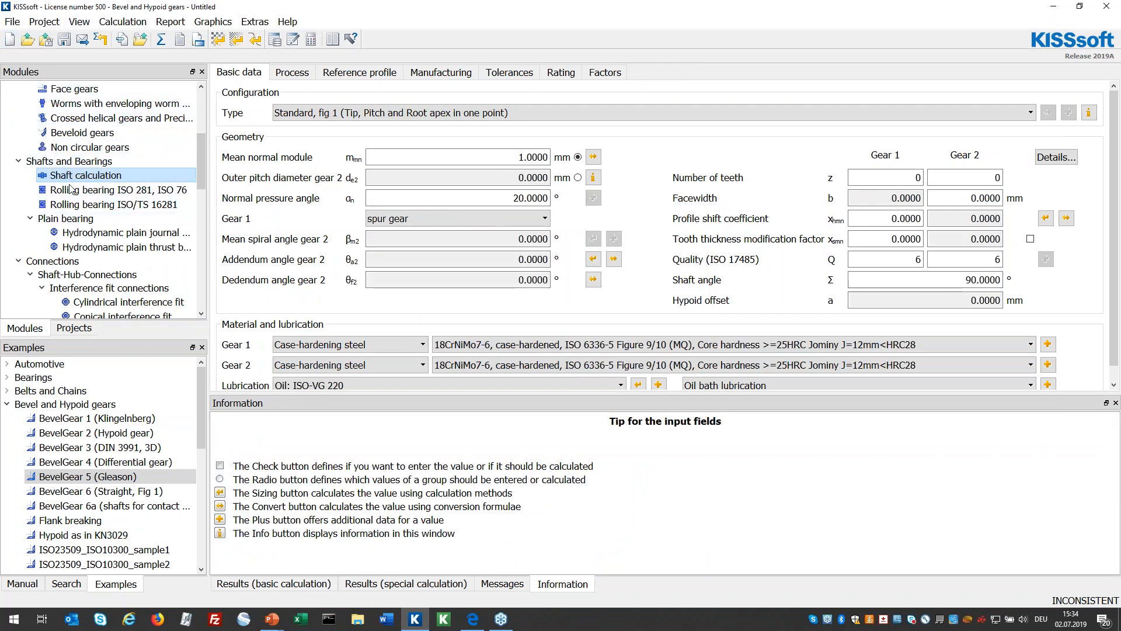
click(13, 21)
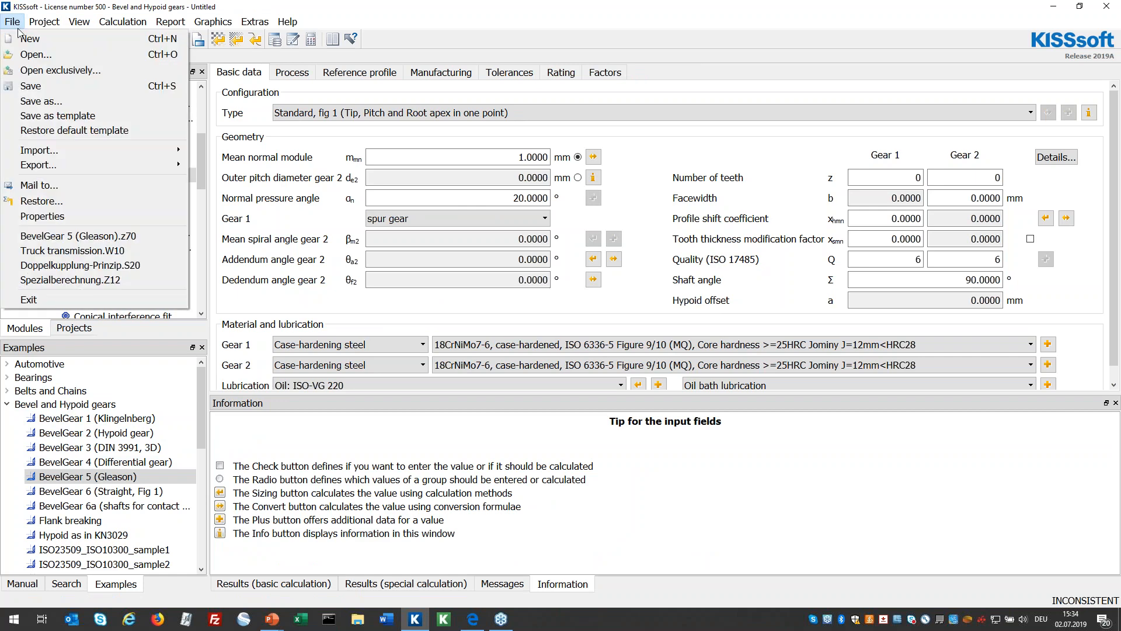
mouse_move(45, 149)
click(225, 150)
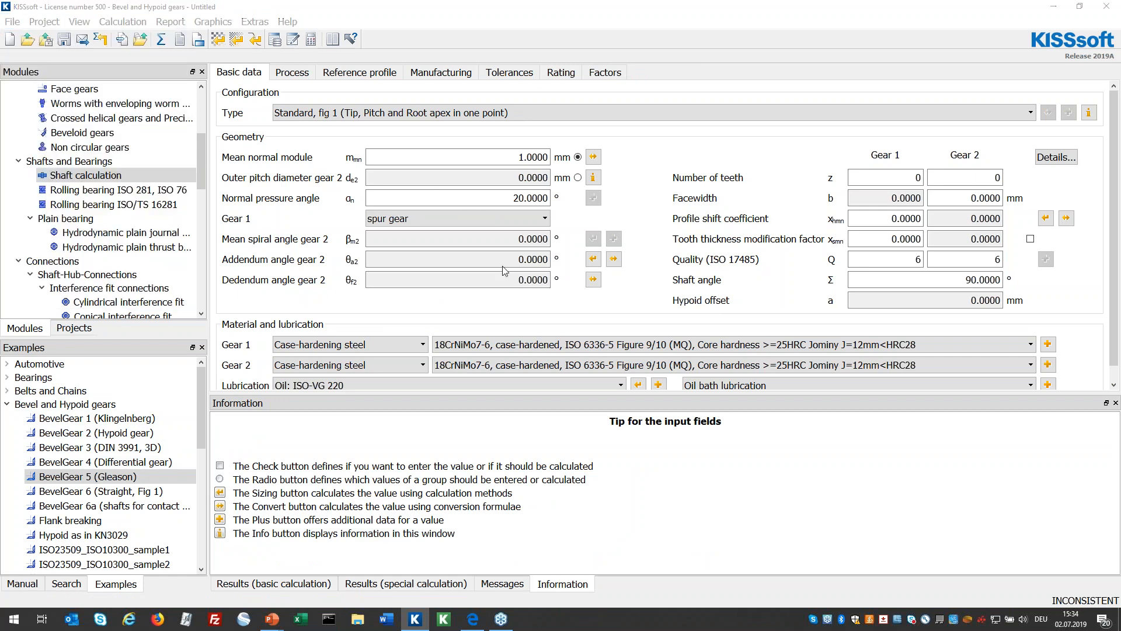
click(359, 119)
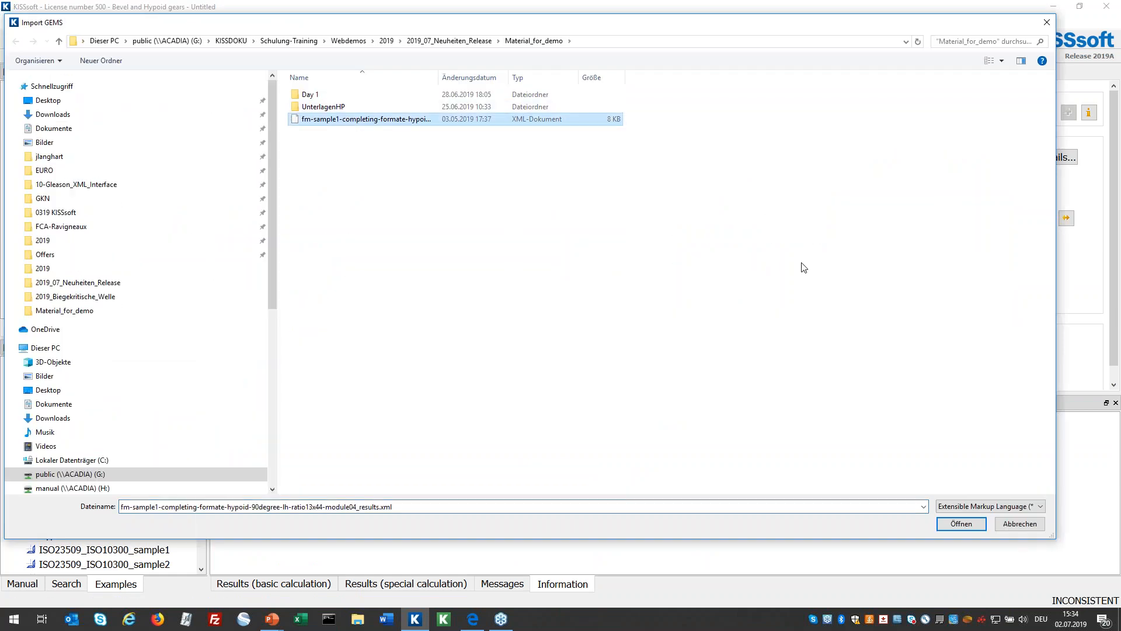
click(969, 527)
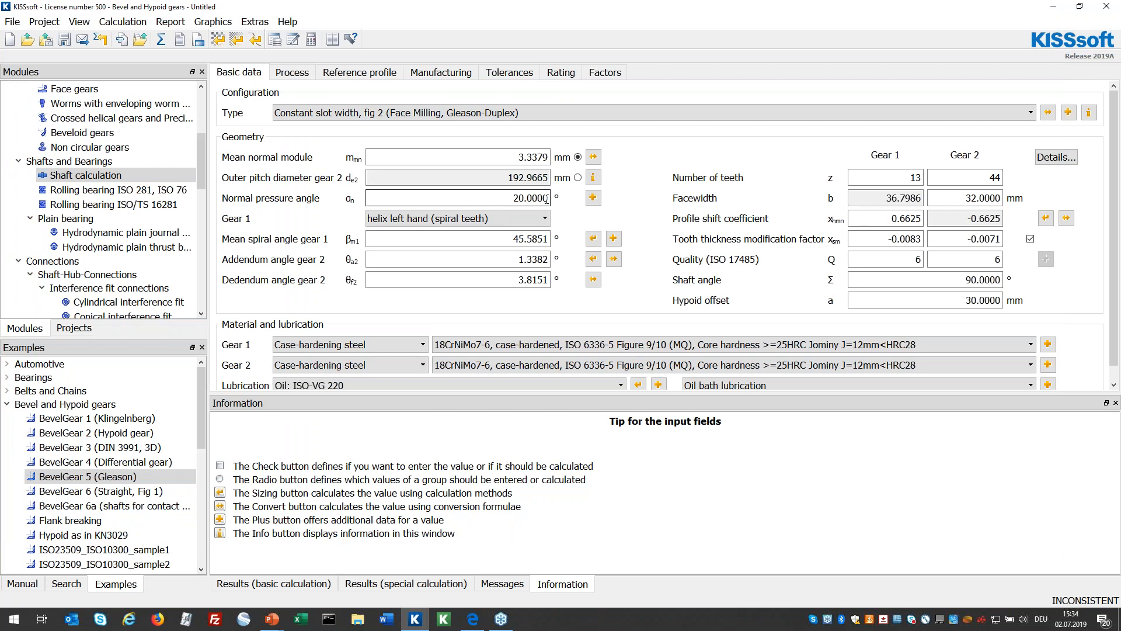
Review the bevel gear rating options for the strength calculation method and the tooth flank fracture method, including ISO/DTS 10300-4 (draft), without changing them
click(562, 72)
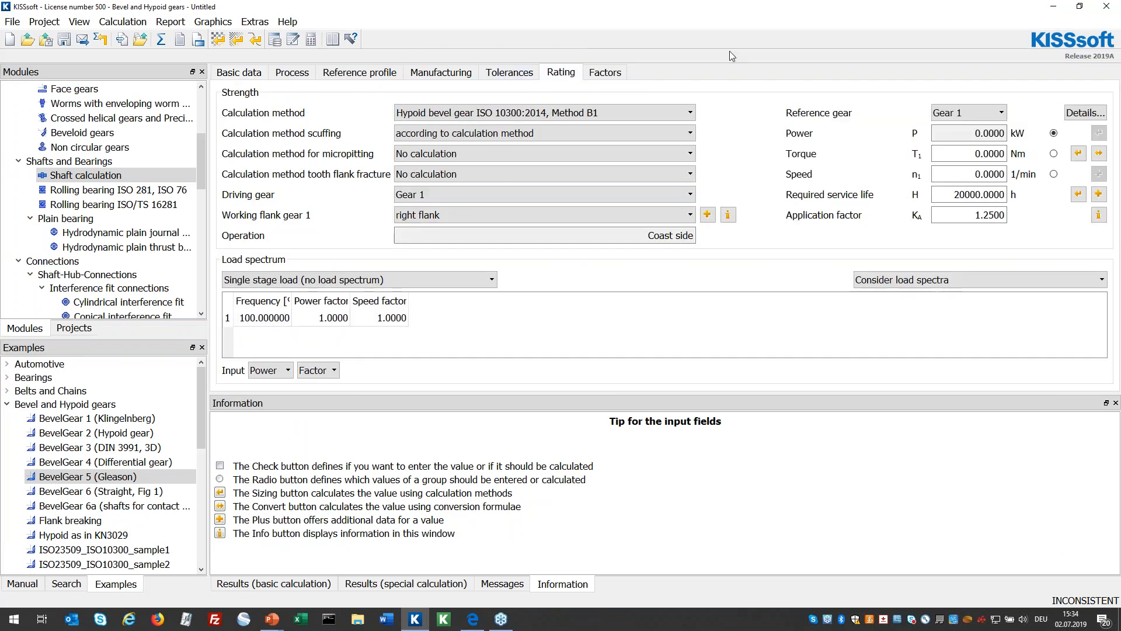
click(506, 114)
click(507, 114)
click(507, 114)
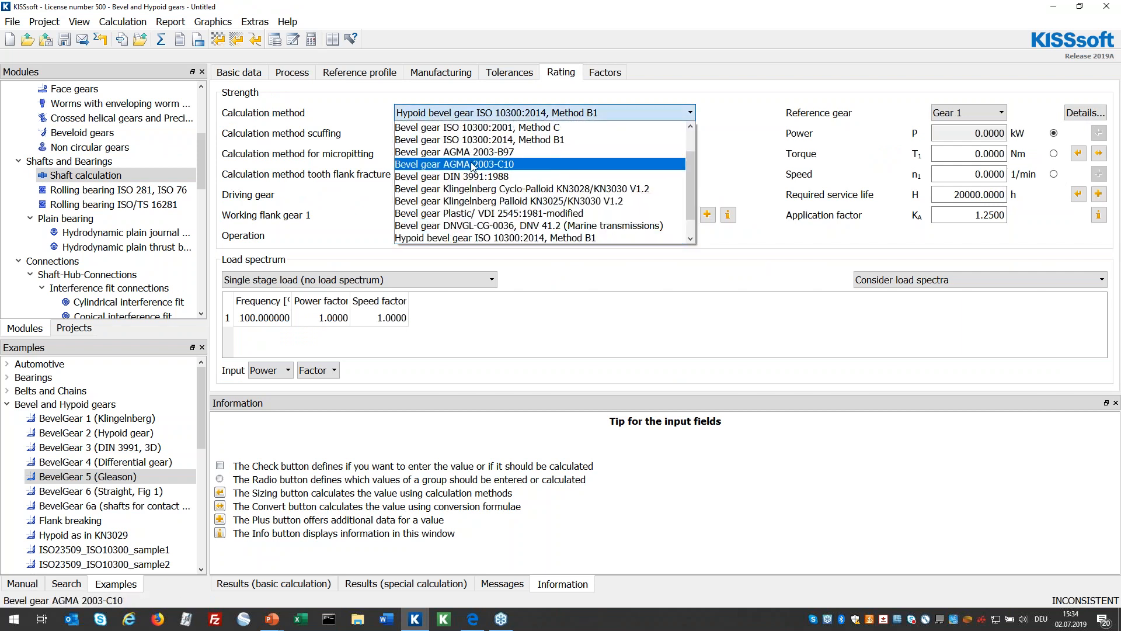
click(718, 90)
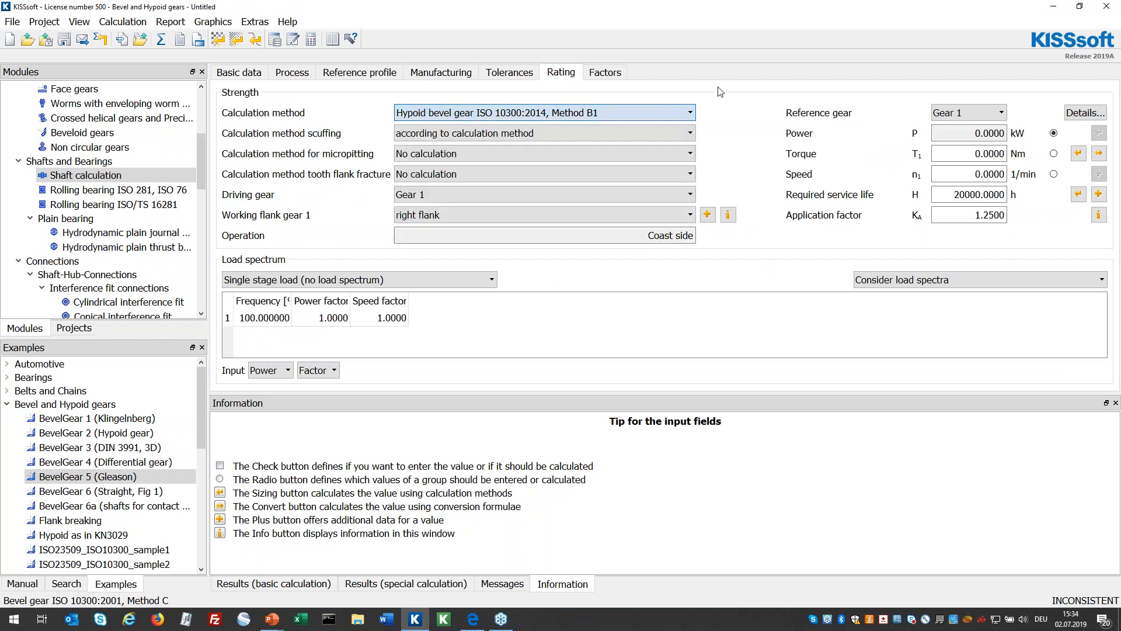
click(494, 175)
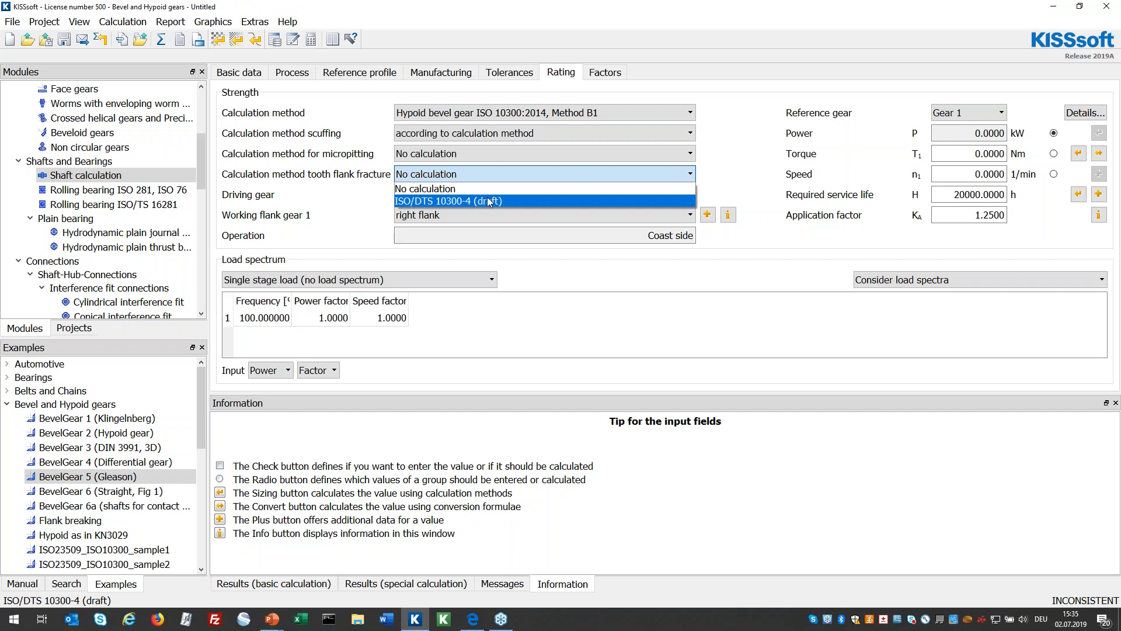
click(730, 154)
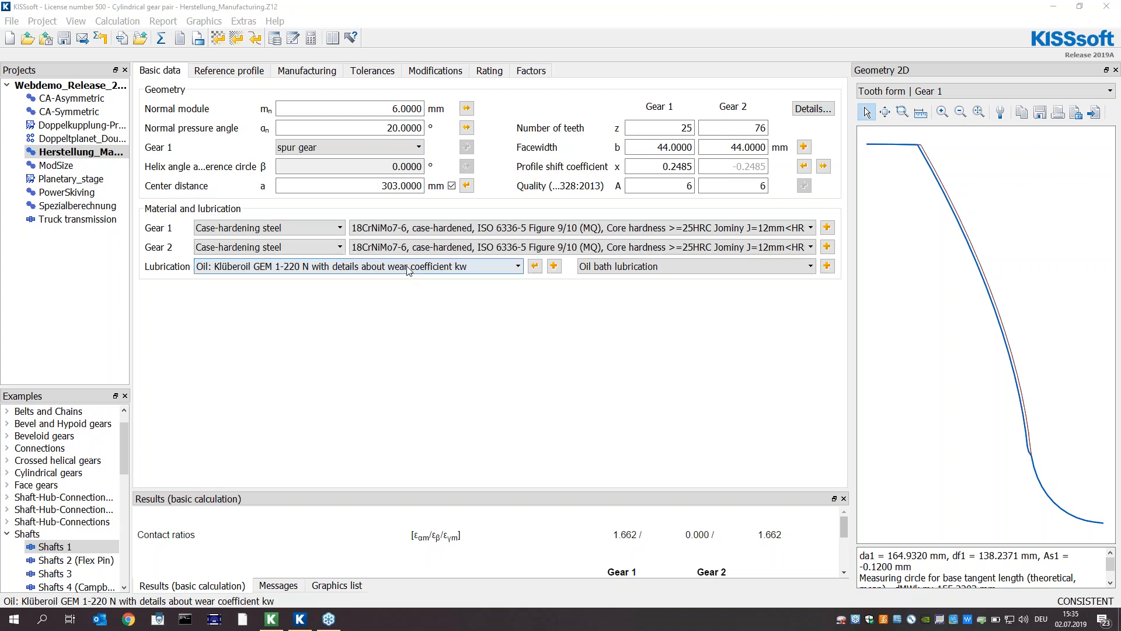
Review the pre-machining and final machining options for gear 1 in the manufacturing data of the Herstellung_Manufacturing cylindrical gear pair
click(315, 74)
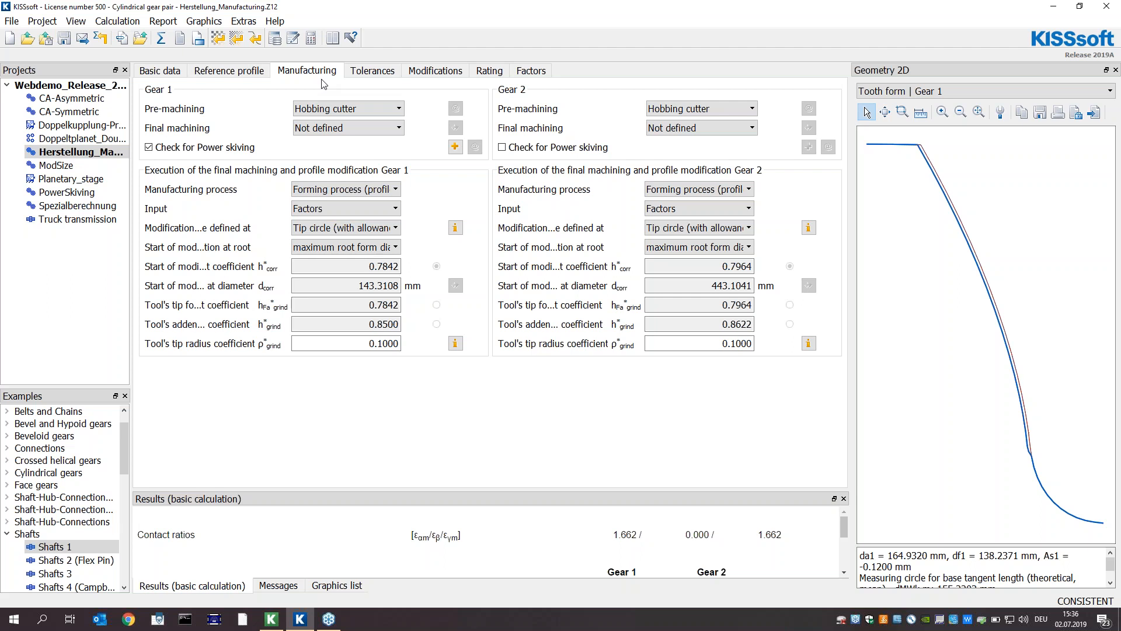
click(347, 108)
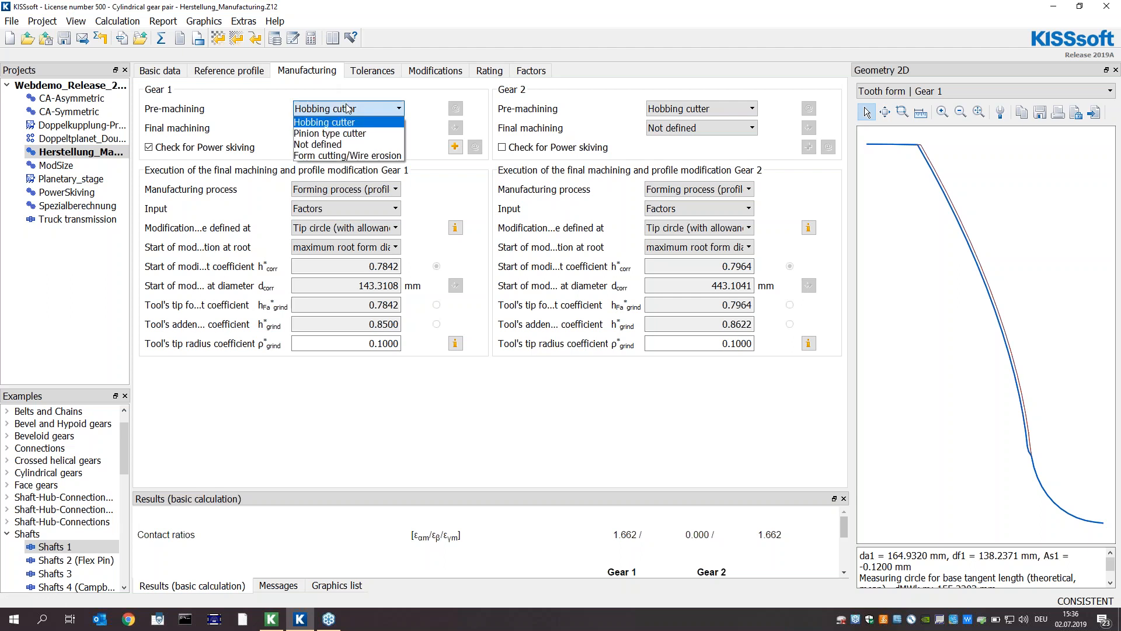
click(346, 108)
click(325, 129)
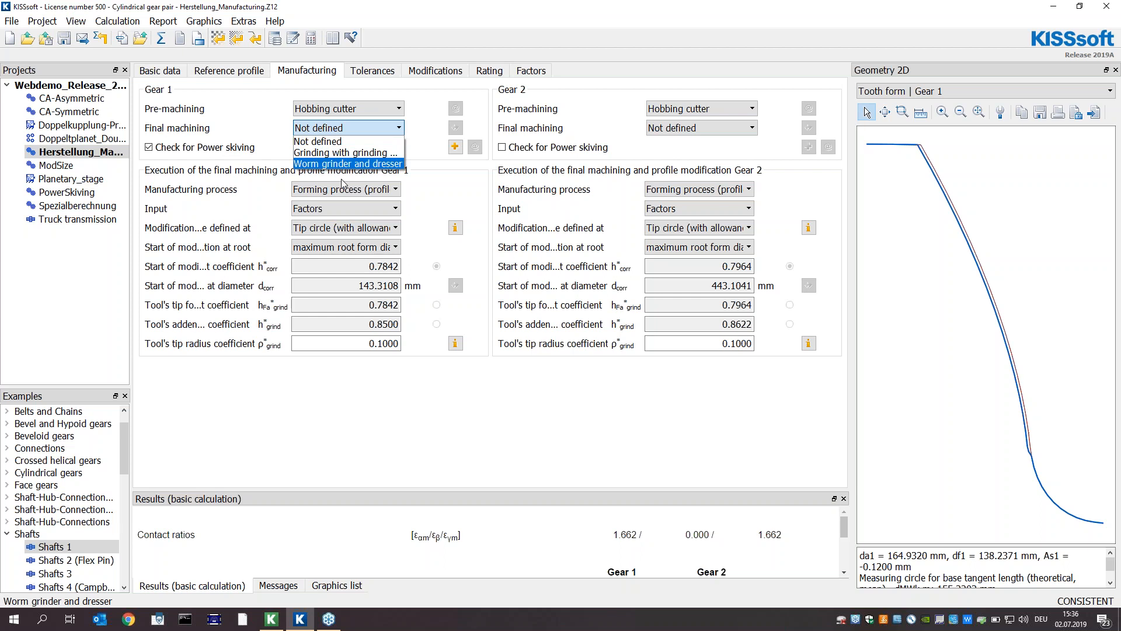
click(487, 6)
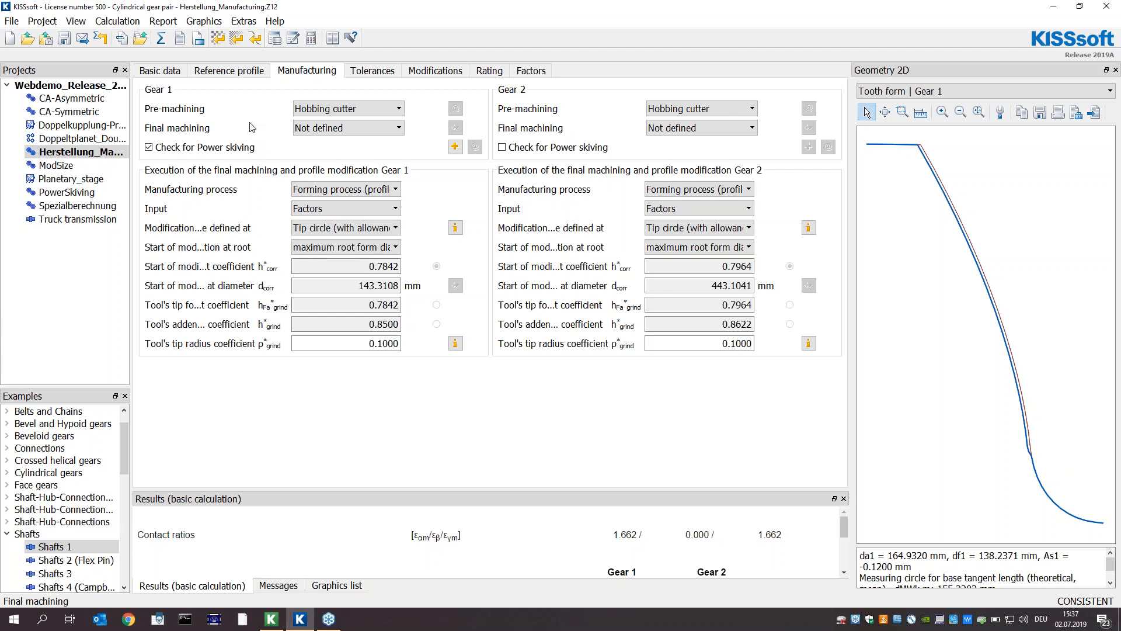
Switch to KISSsys and examine how the power skiving tool is positioned relative to the workpiece gear and shaft shoulder in the 3D model
click(271, 619)
drag(561, 344, 723, 214)
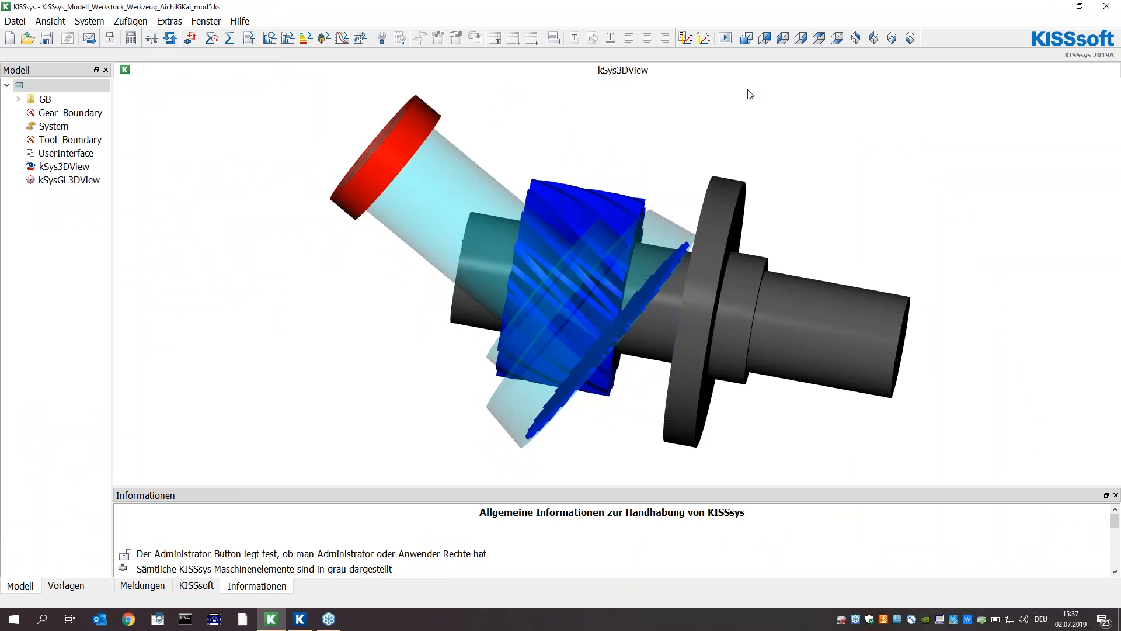
drag(552, 292, 580, 171)
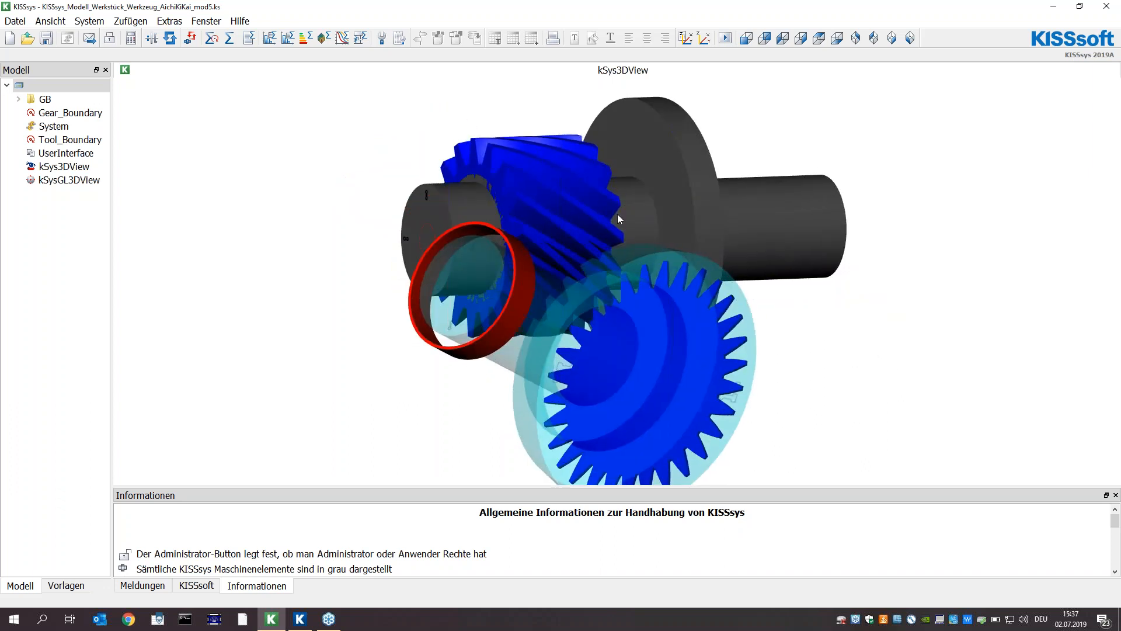
drag(561, 221, 506, 271)
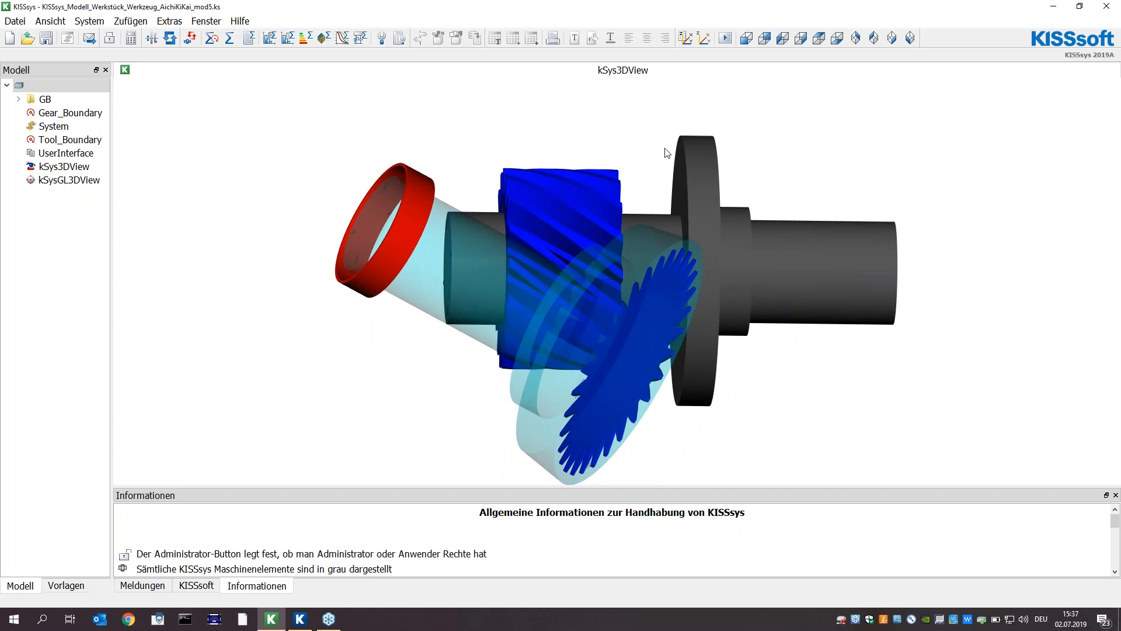
drag(742, 357, 816, 307)
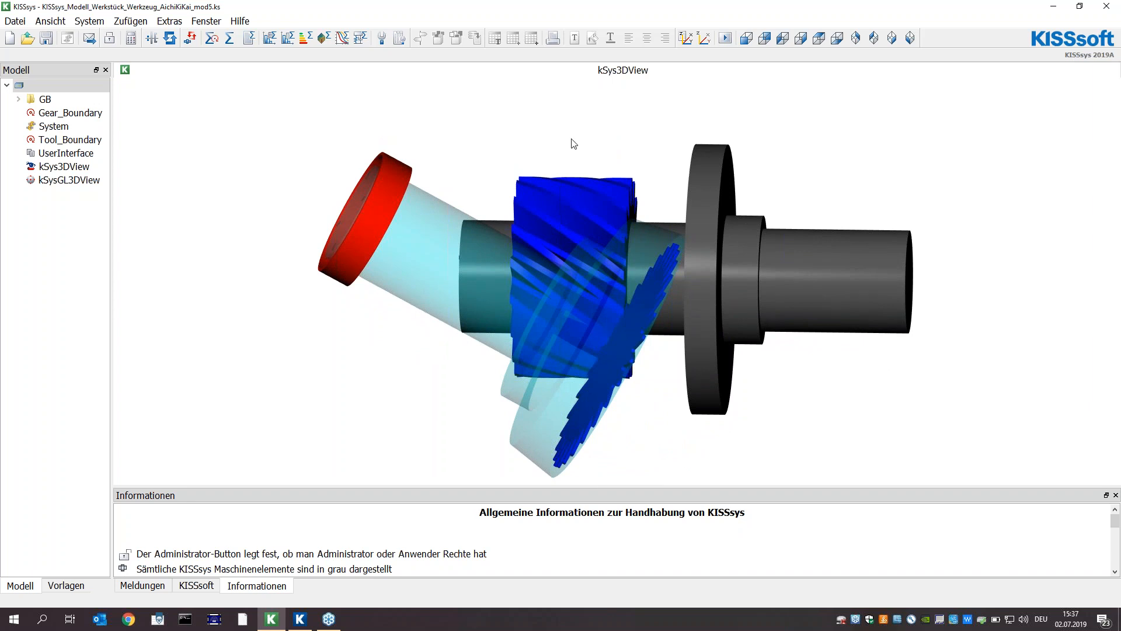
drag(708, 226, 555, 194)
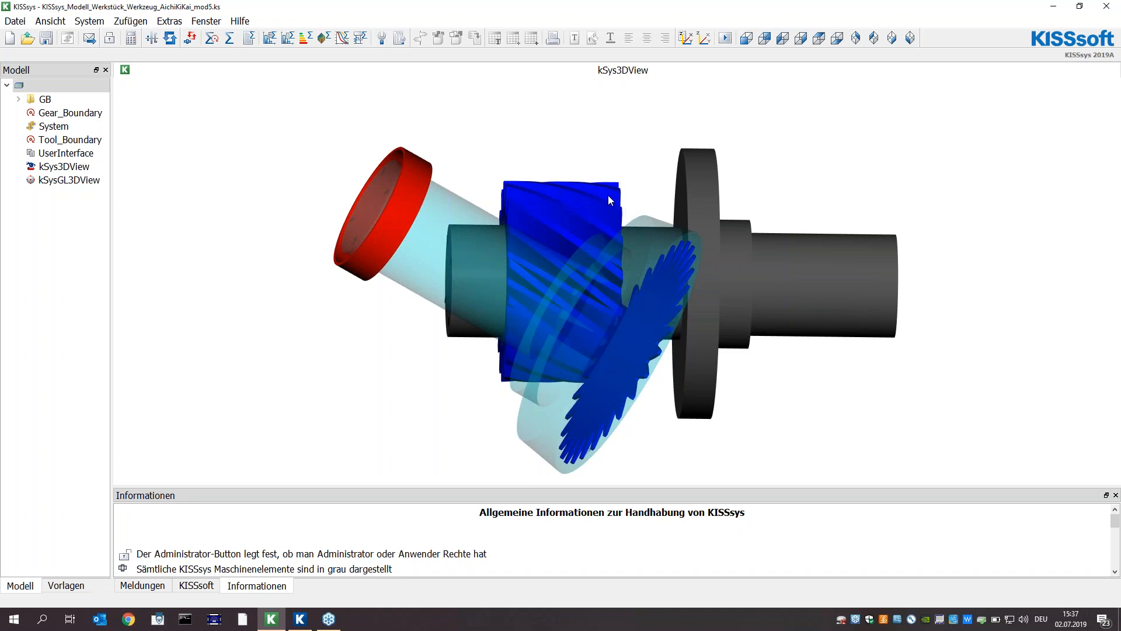
drag(708, 189, 425, 285)
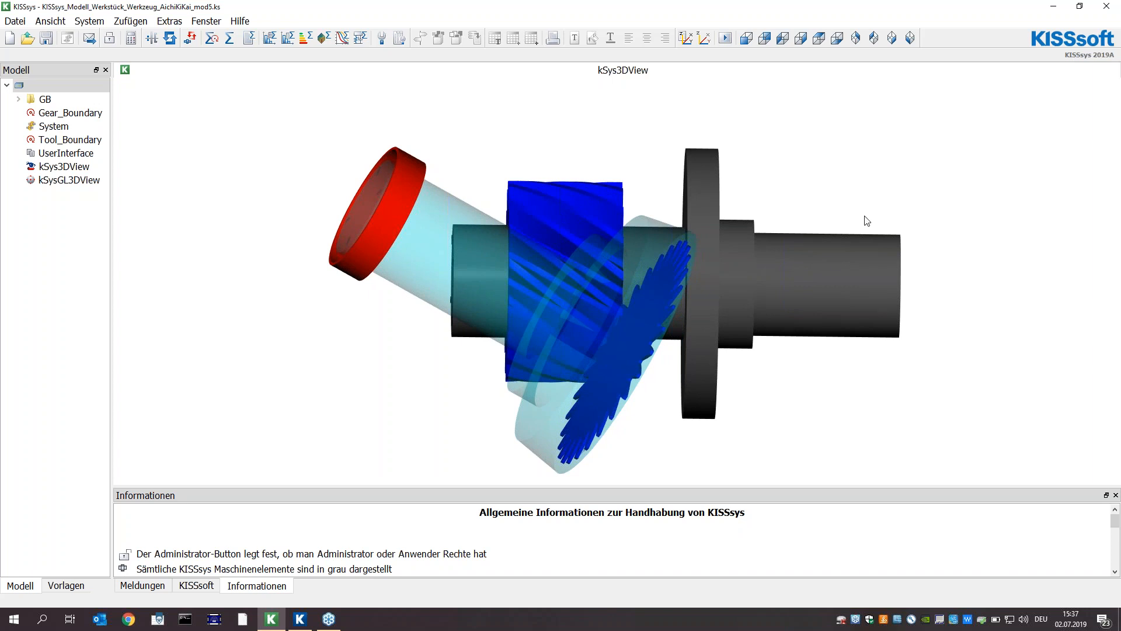
drag(629, 240, 724, 217)
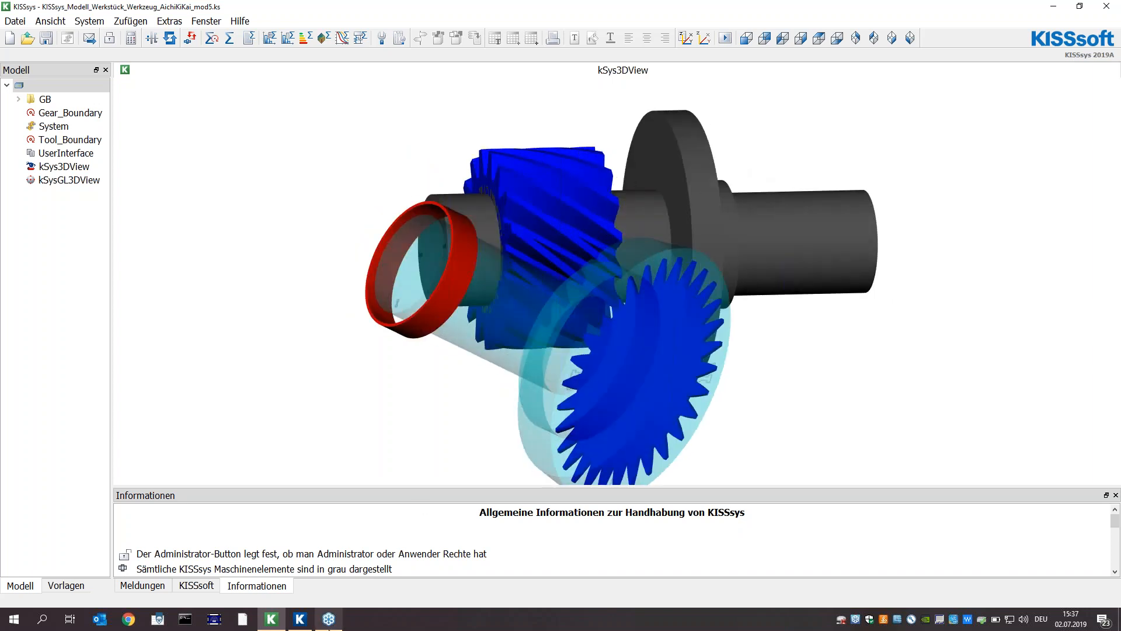
Switch back to KISSsoft, open gear 1's power skiving check settings, and review the available machines while keeping Gleason 300PS
click(299, 619)
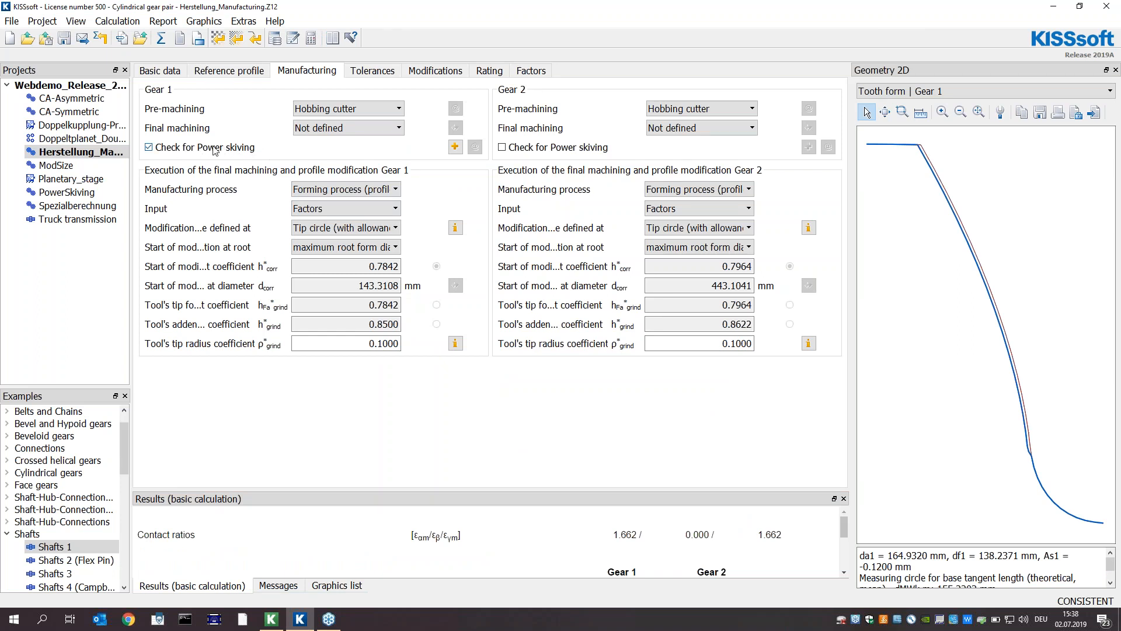
click(469, 150)
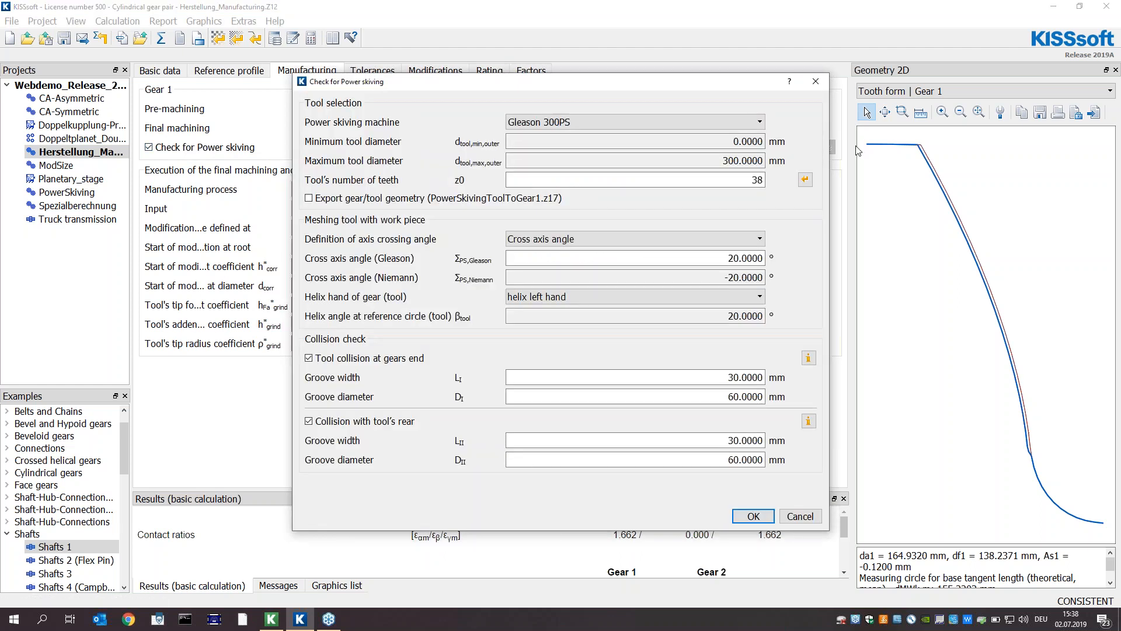
click(564, 123)
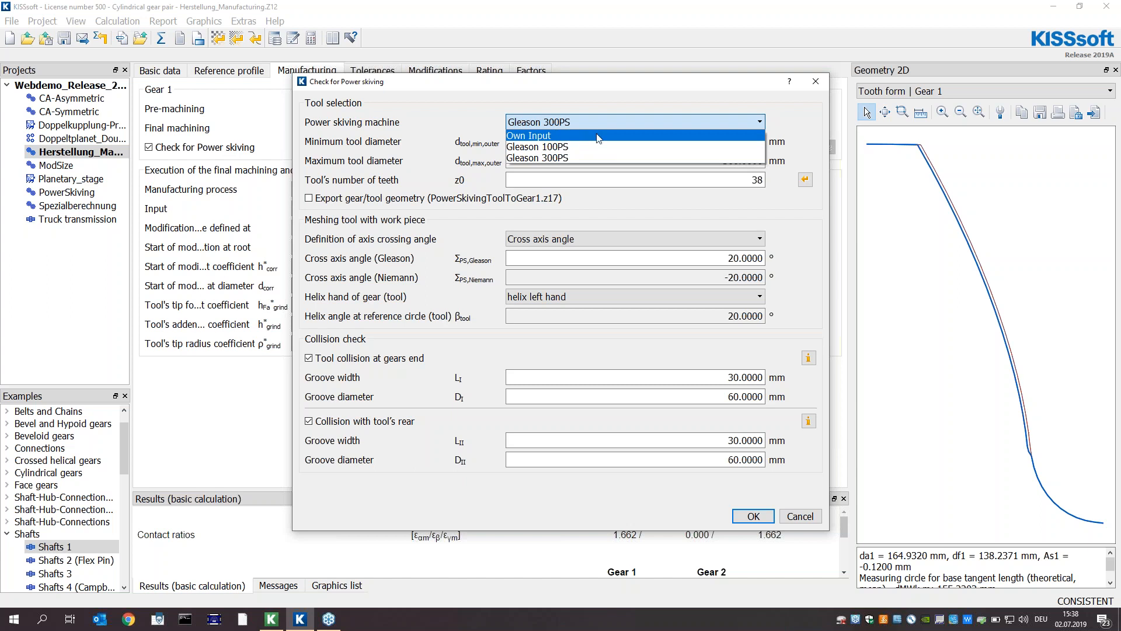
click(537, 88)
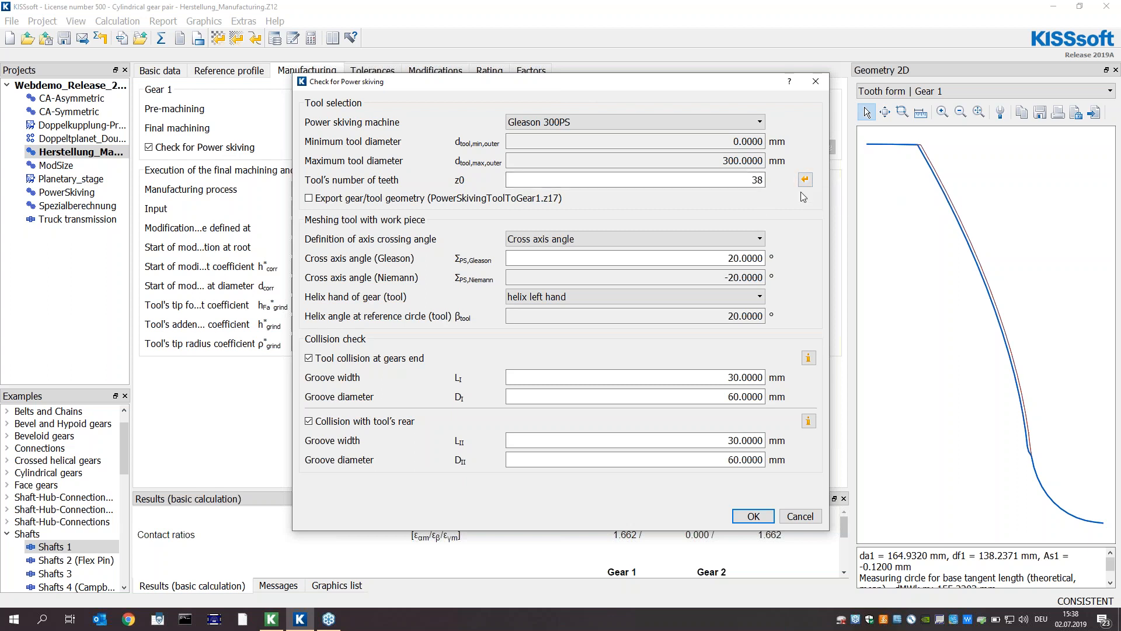
Inspect the tool's rear side and axis inclination against the workpiece in the KISSsys 3D model, and return to the KISSsoft power skiving settings
click(271, 618)
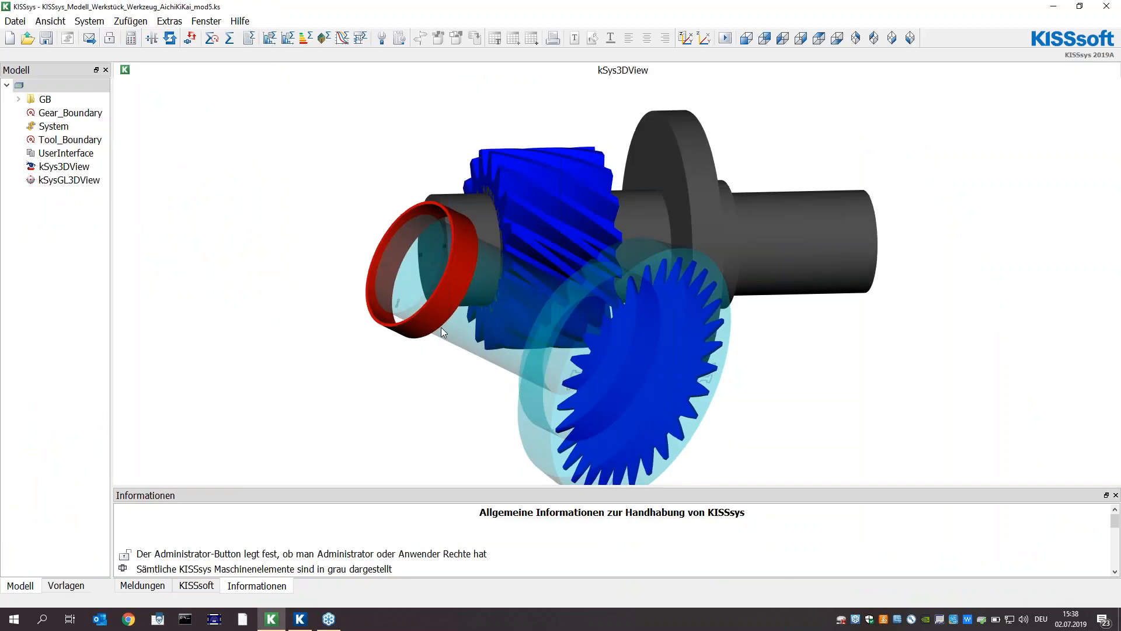
drag(441, 328, 310, 196)
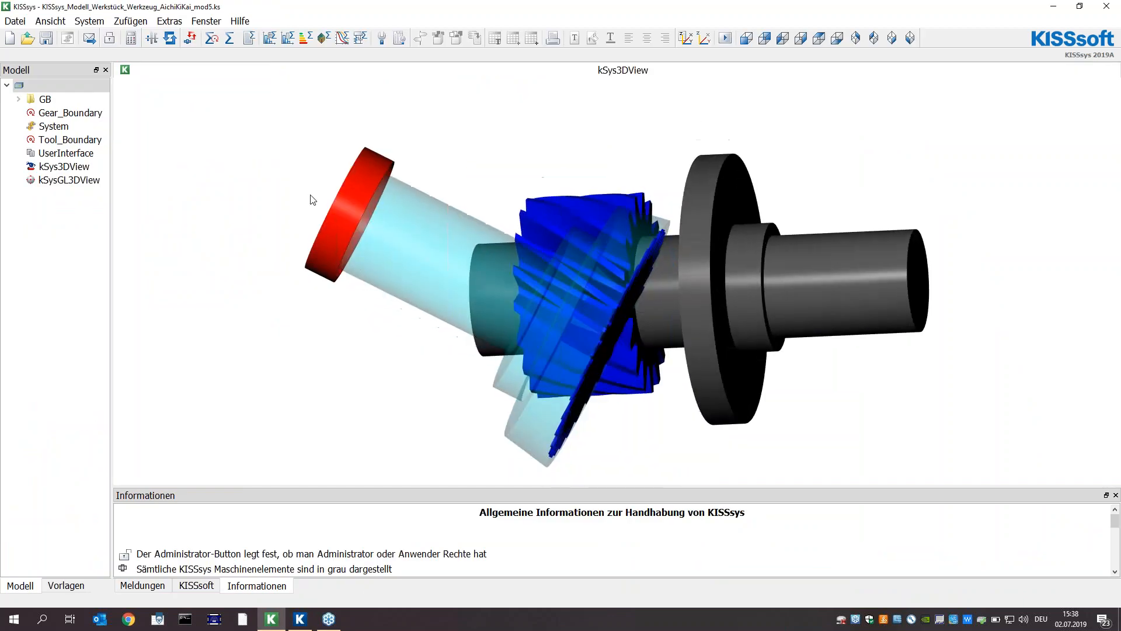
click(299, 619)
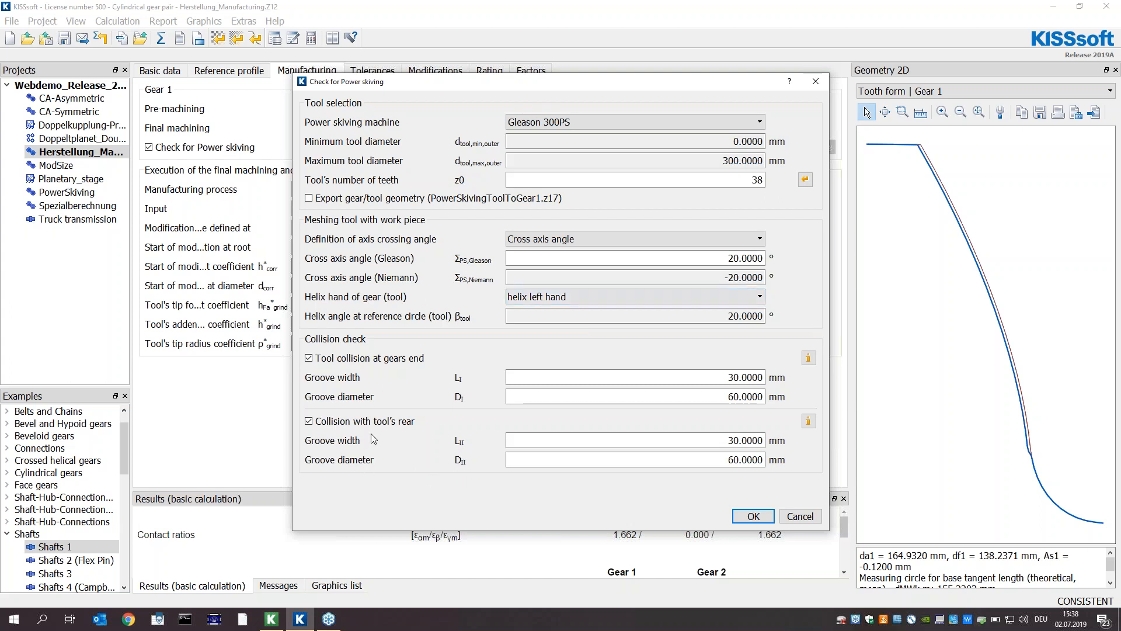
Disable the collision check with the tool's rear, view the gear-end collision diagram enlarged, and accept the power skiving settings
click(309, 422)
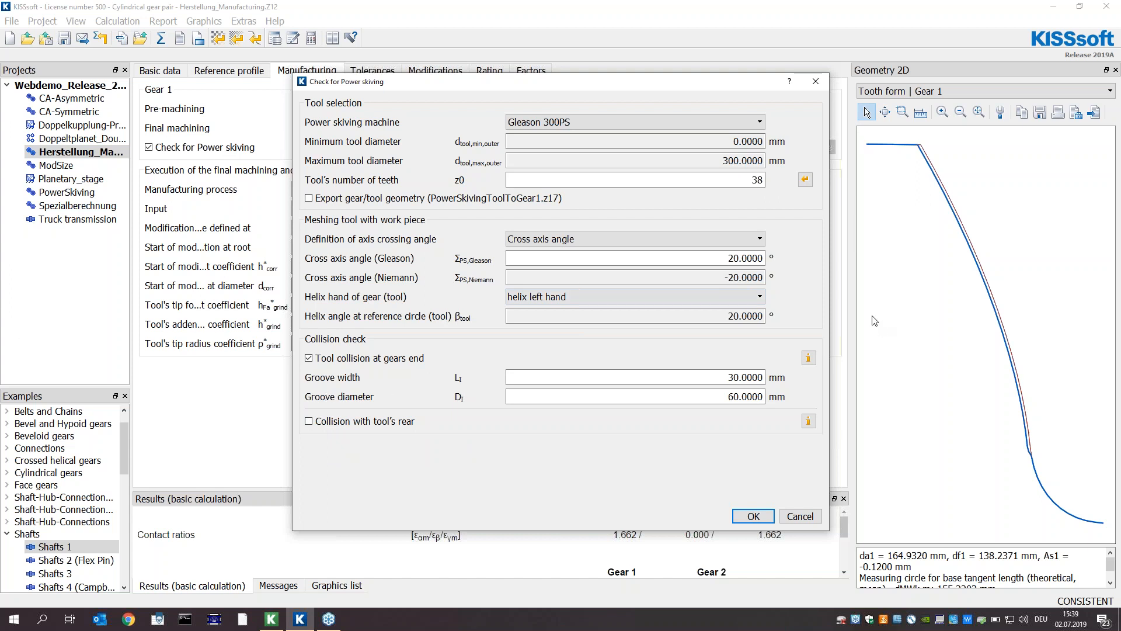
click(808, 357)
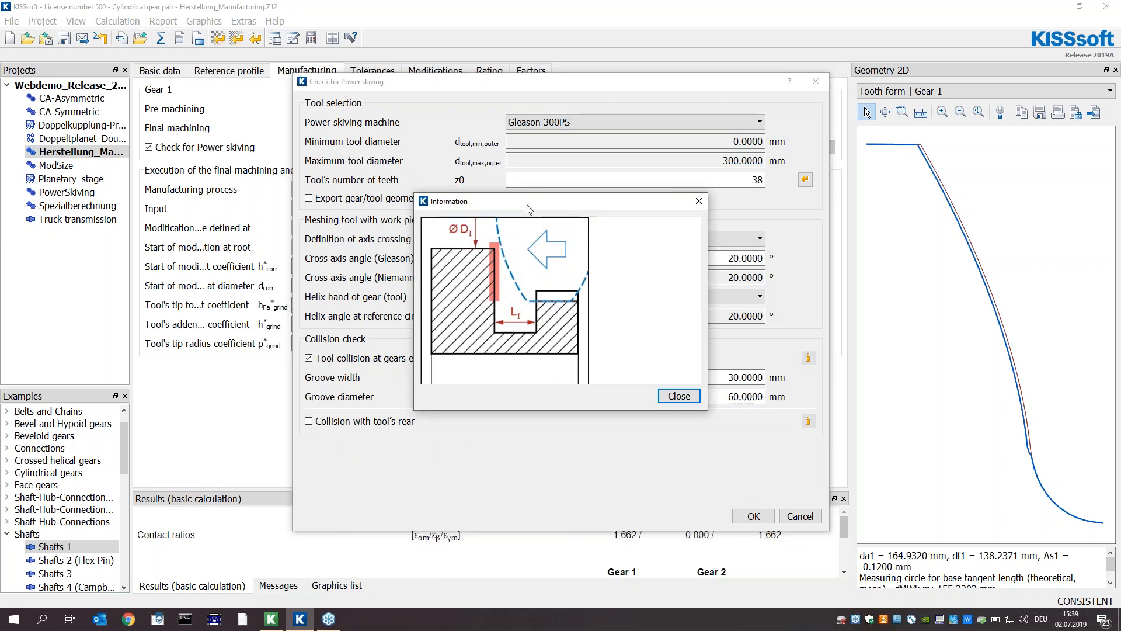
drag(526, 210, 503, 162)
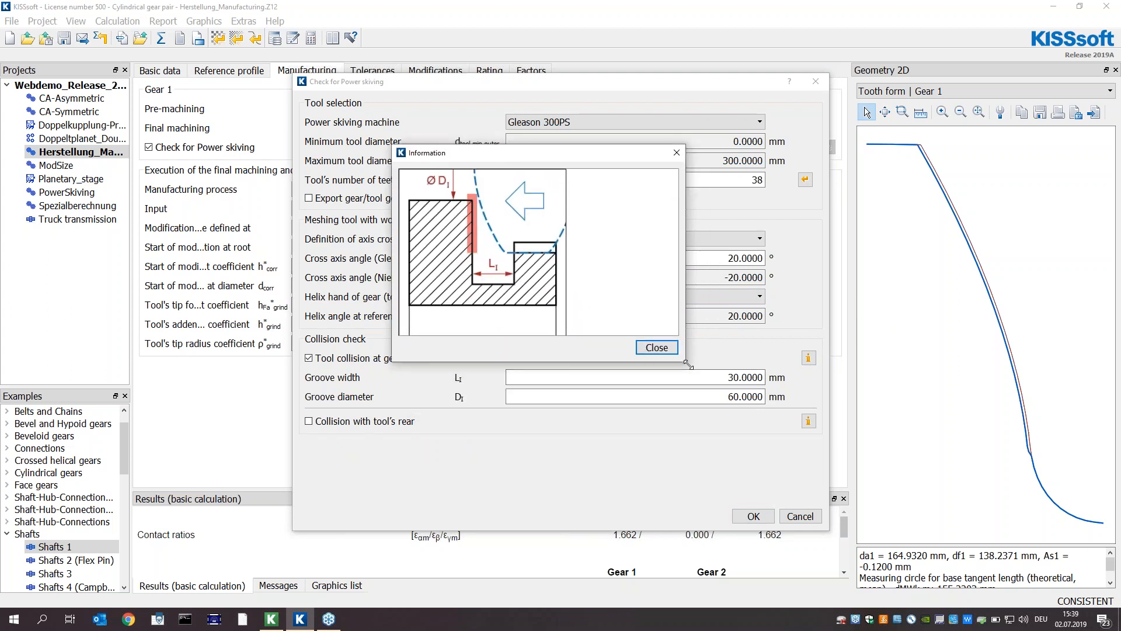
drag(684, 360, 775, 417)
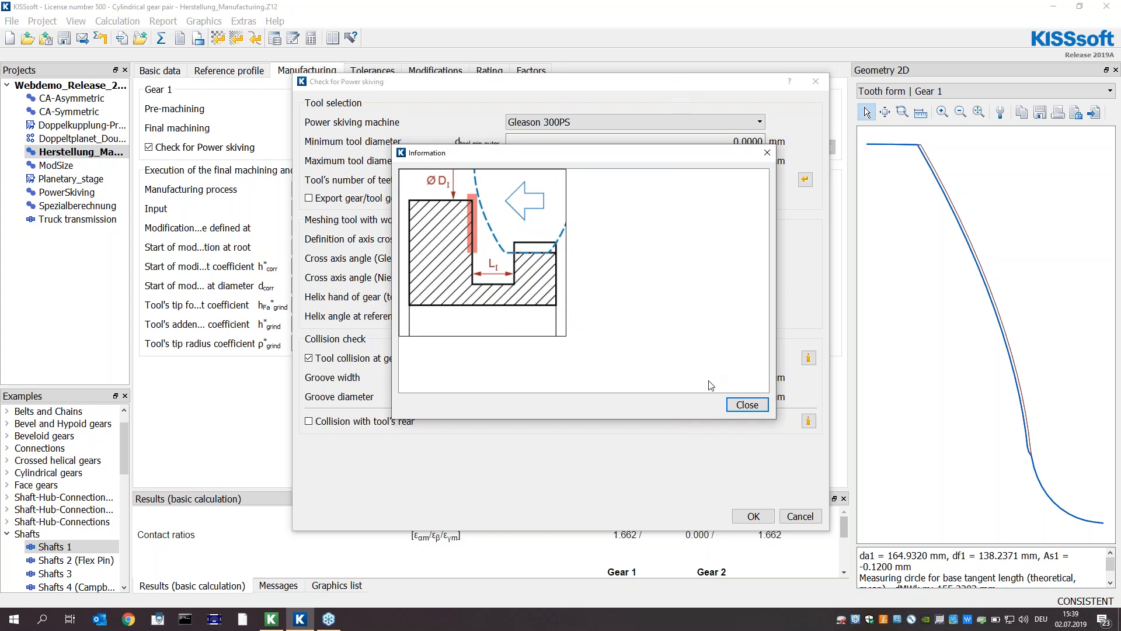
click(747, 404)
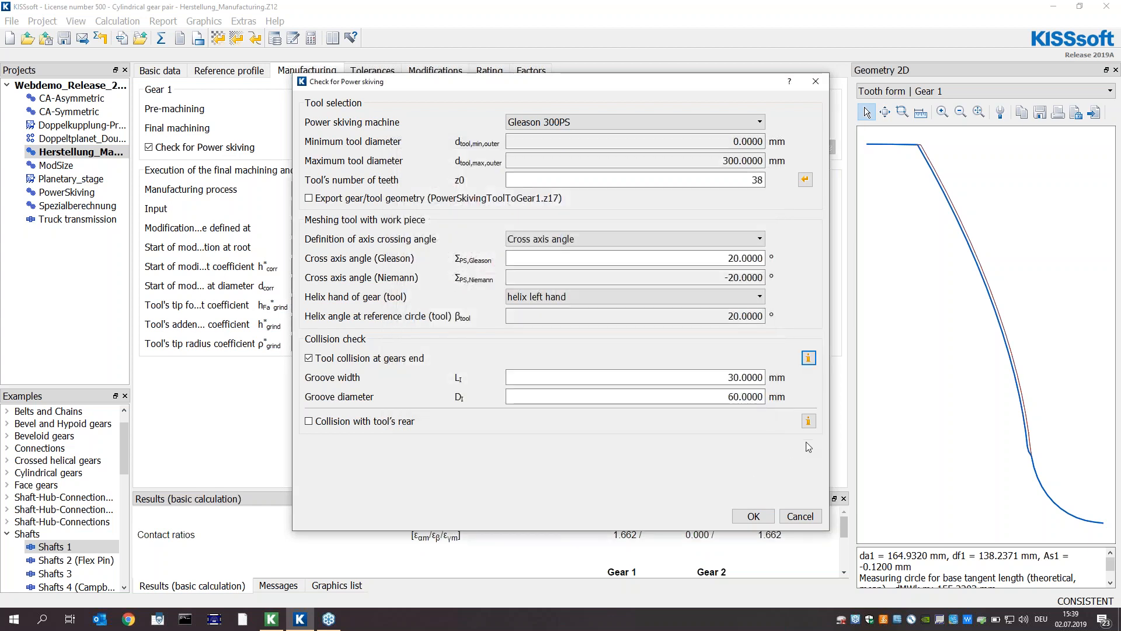
click(752, 517)
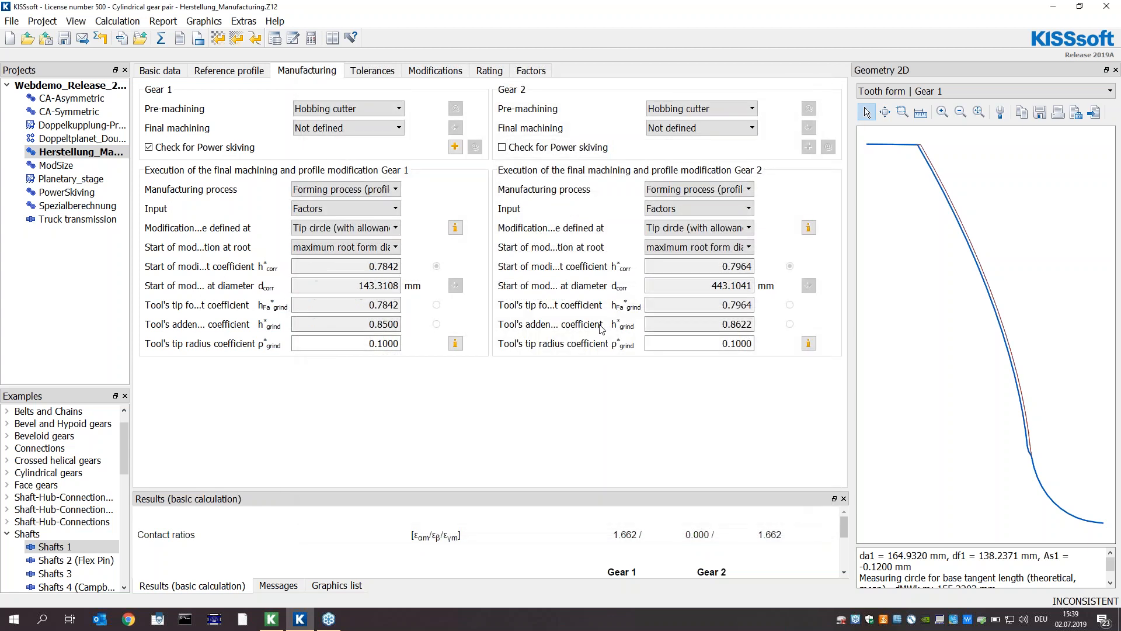
Run the cylindrical gear pair calculation, acknowledging the form grinding warning, and generate its calculation report
click(161, 38)
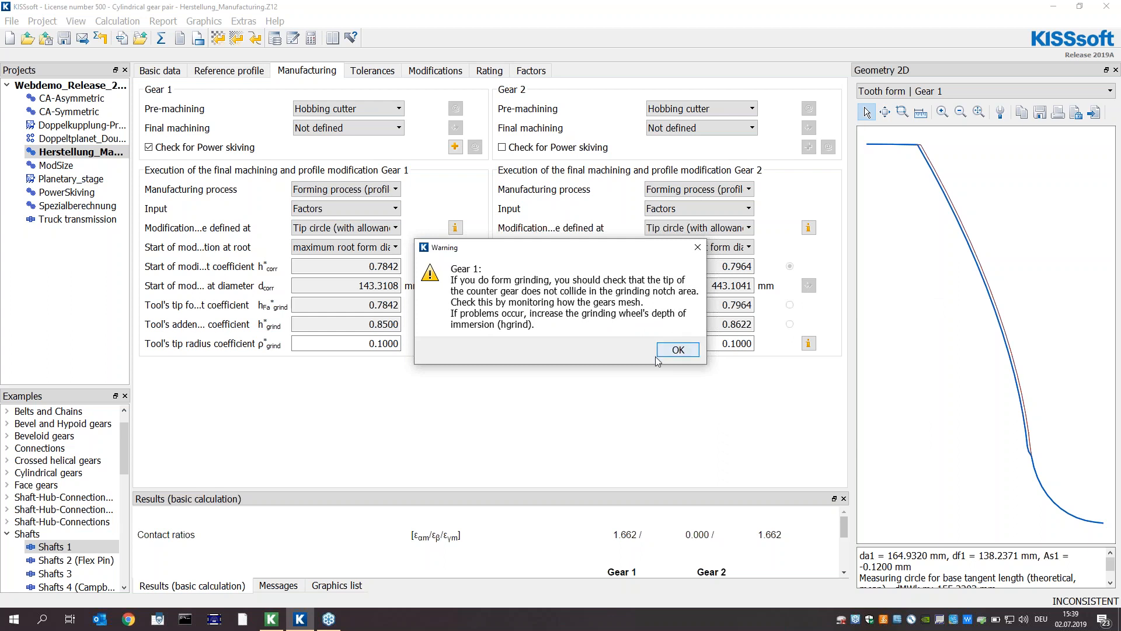
click(677, 348)
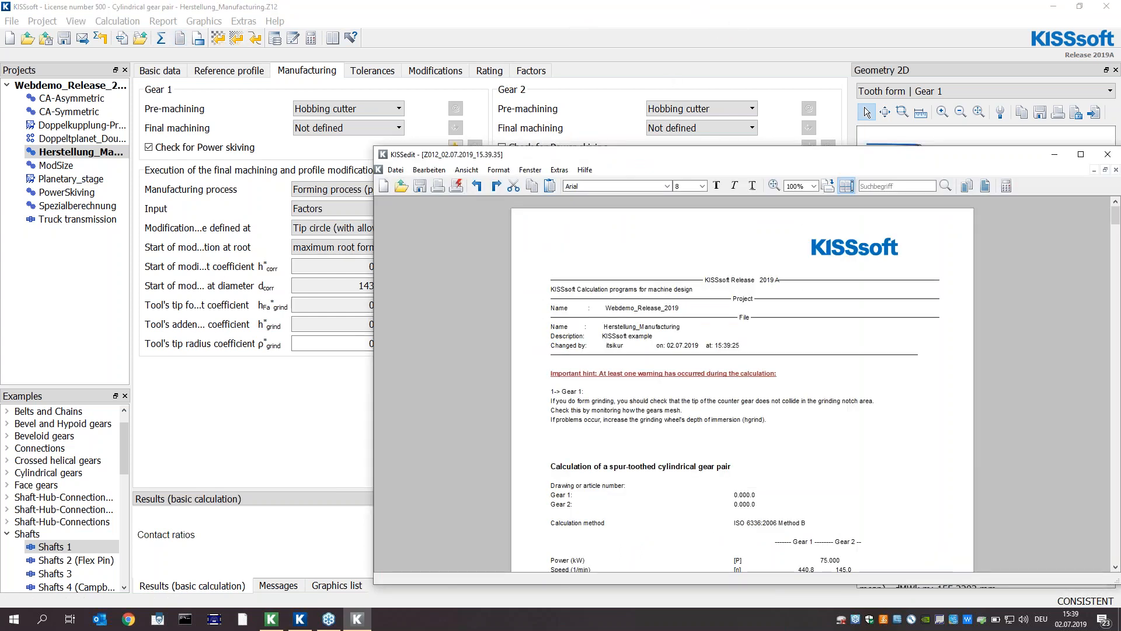
Maximize the report at 150% zoom and examine gear 1's power skiving and tool collision results in the Manufacturing section
double_click(687, 155)
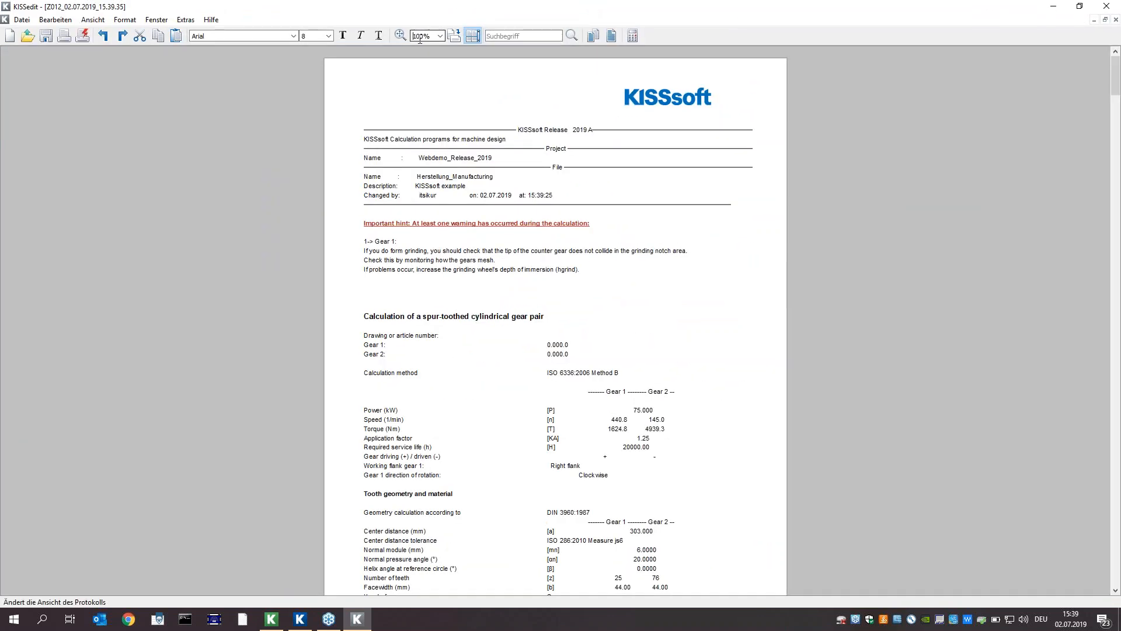
click(432, 35)
click(424, 93)
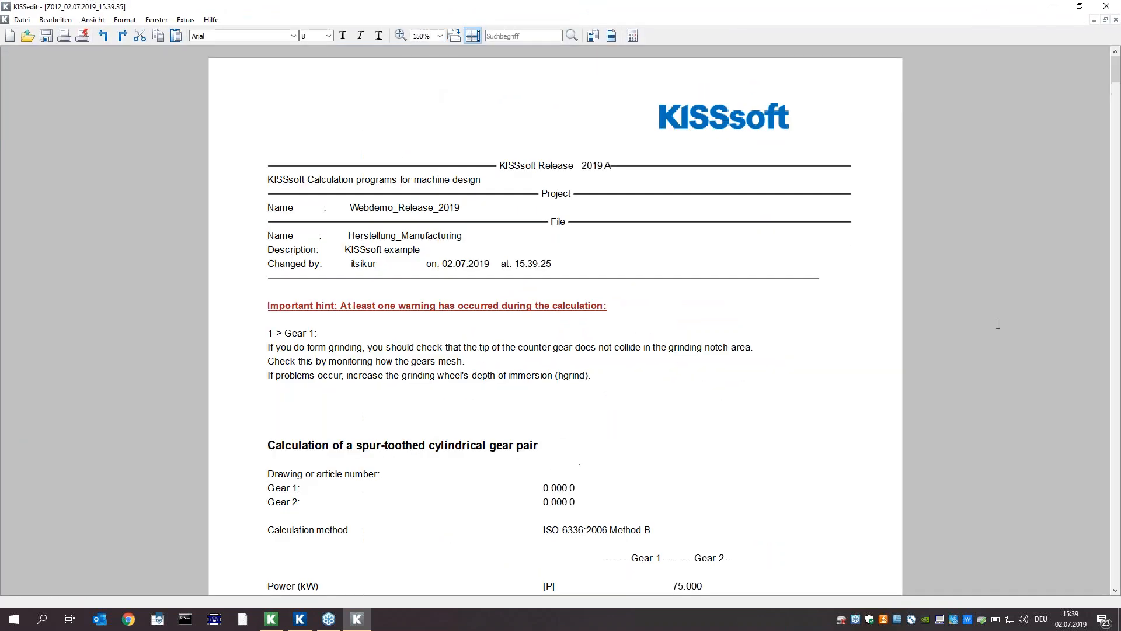
scroll(1105, 232, down, 15)
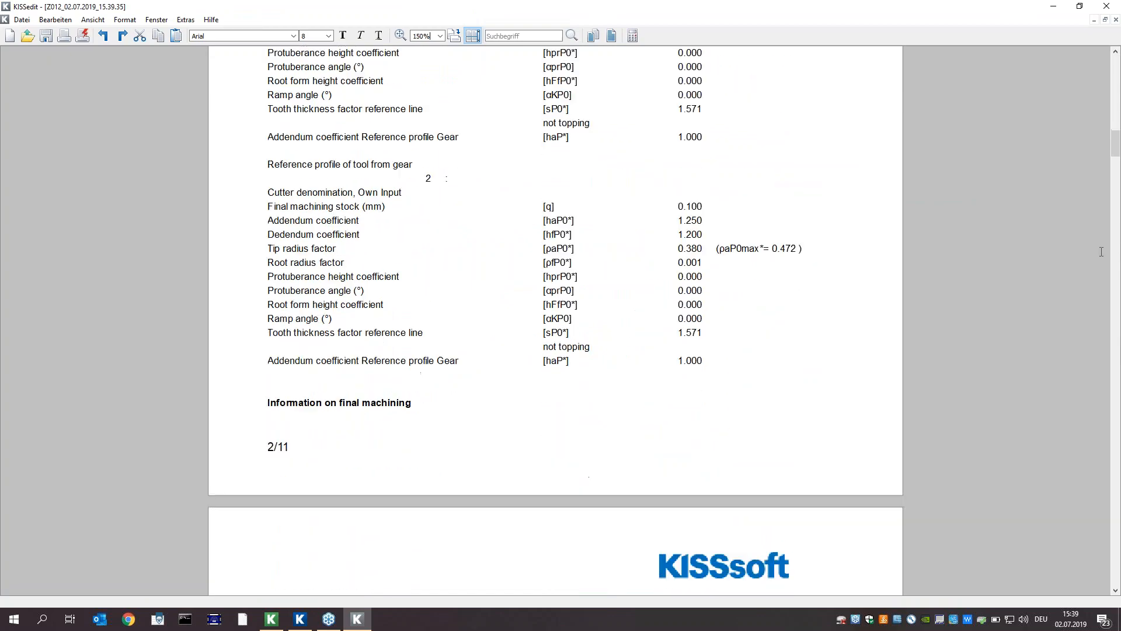
scroll(1105, 231, down, 7)
drag(1115, 210, 1057, 485)
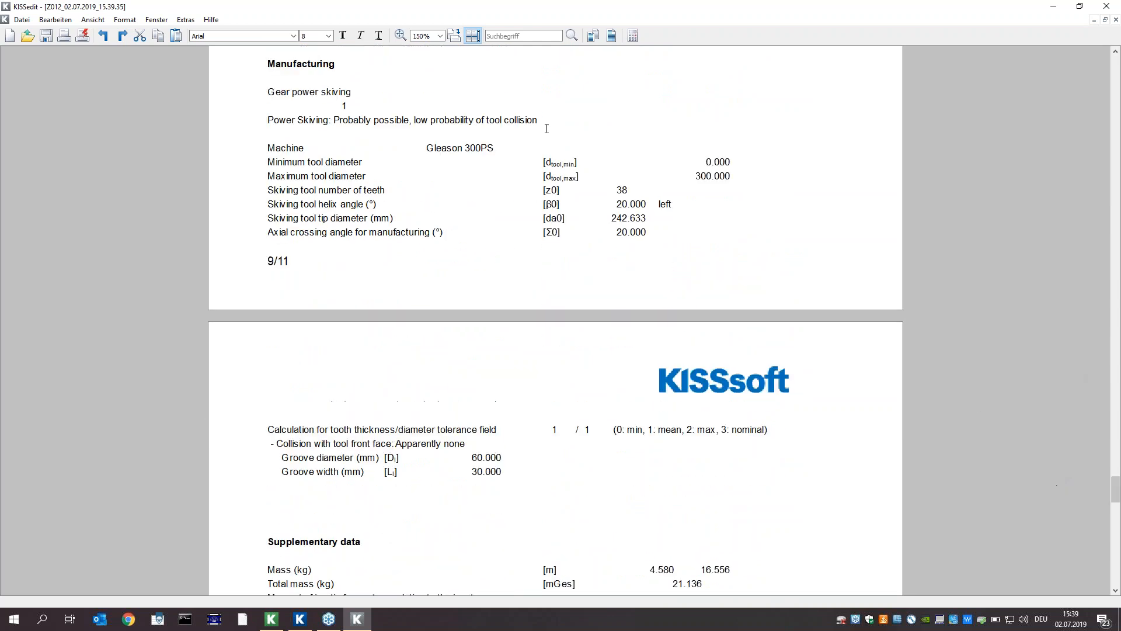
Review the power skiving verdict for gear 1 in the report's Manufacturing section and close the report
drag(268, 64, 435, 86)
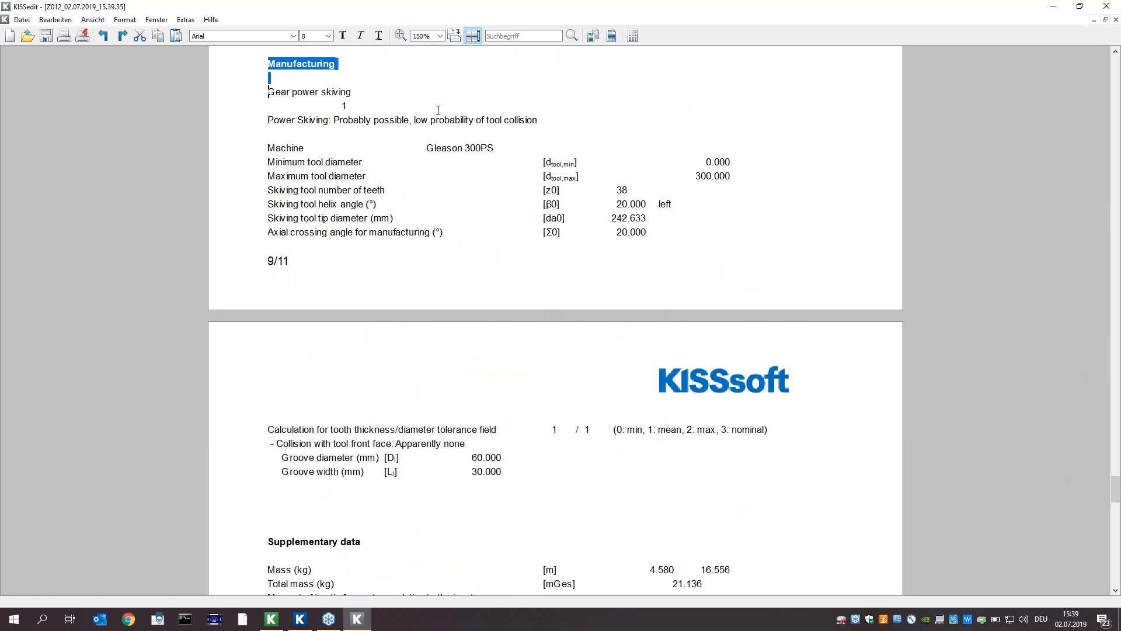
click(387, 78)
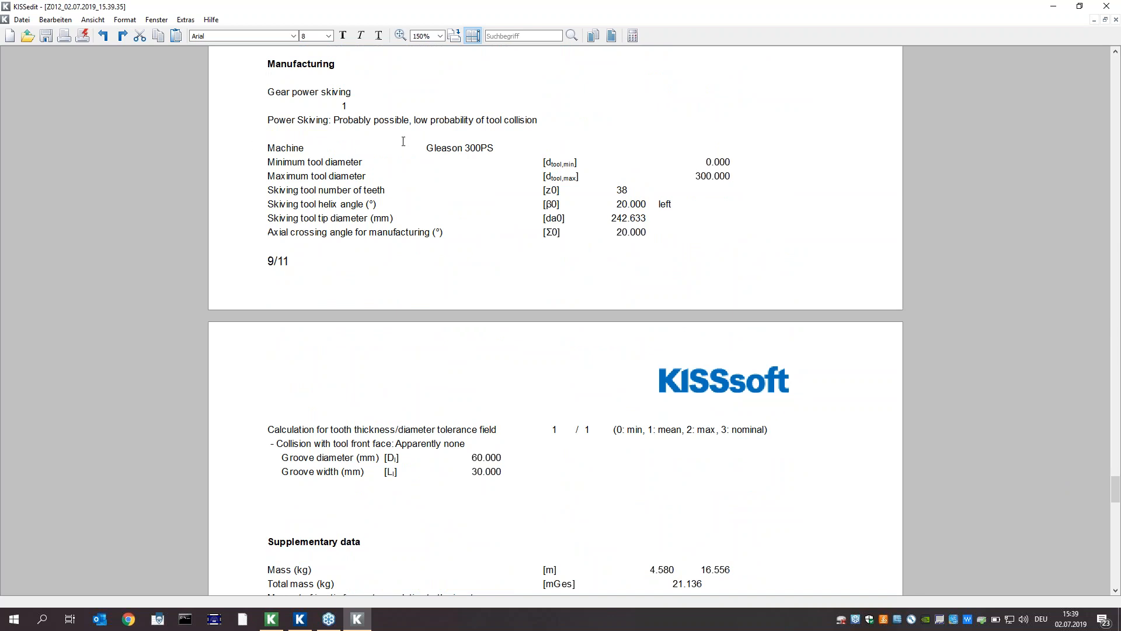
drag(339, 120, 368, 120)
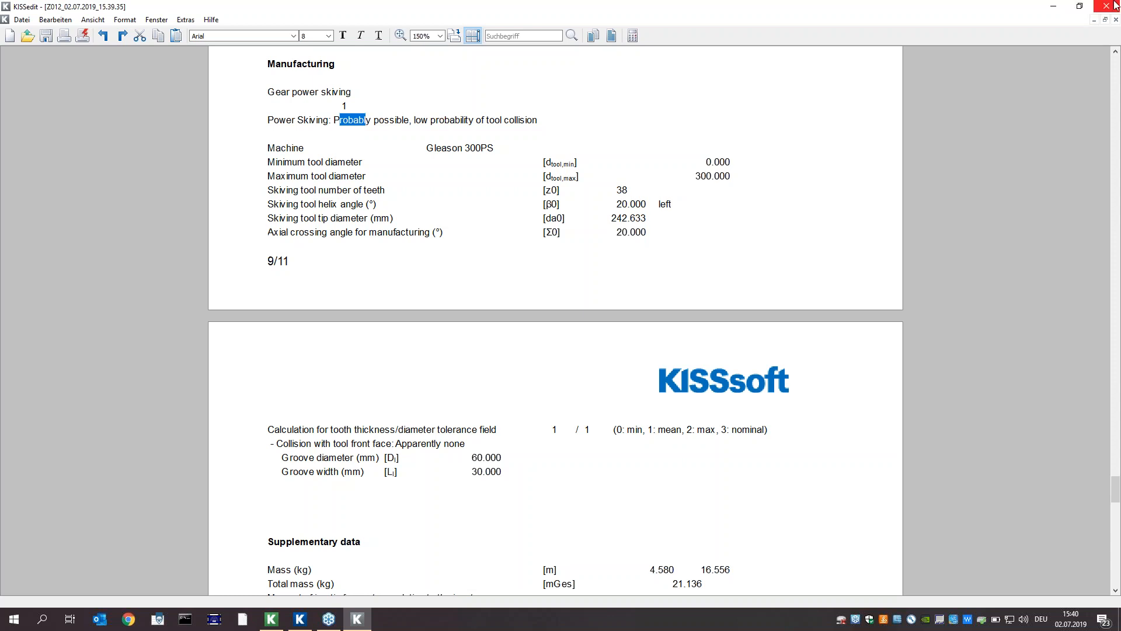
click(1106, 6)
click(628, 325)
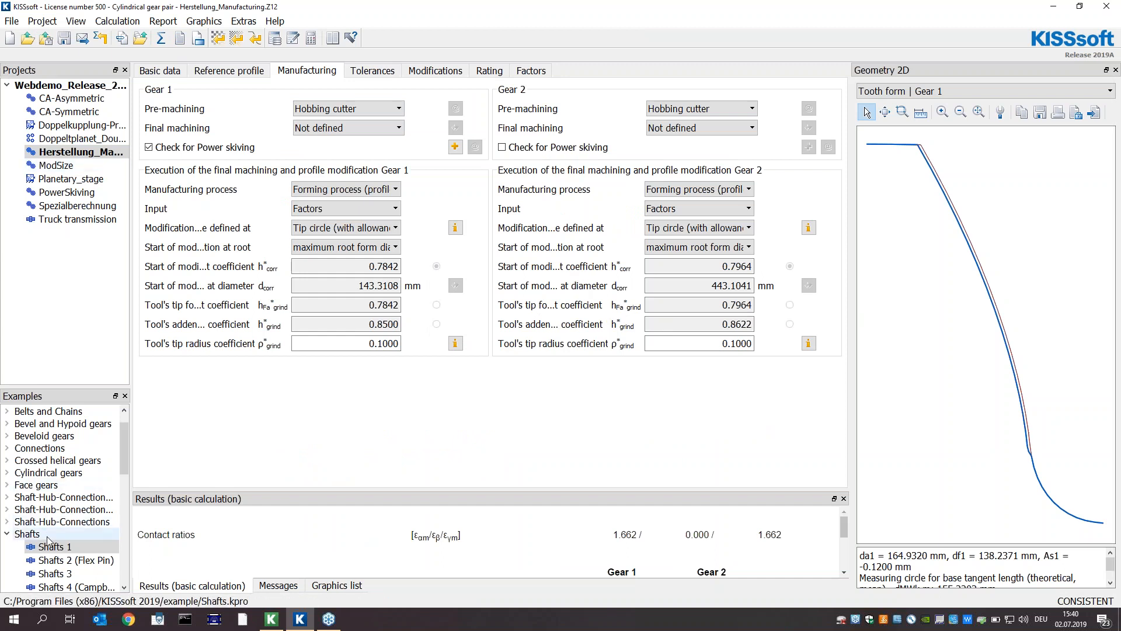
Load the CylGearPair 1 (spur gear) example from the cylindrical gears examples, discarding the changes to the current file
scroll(58, 502, up, 1)
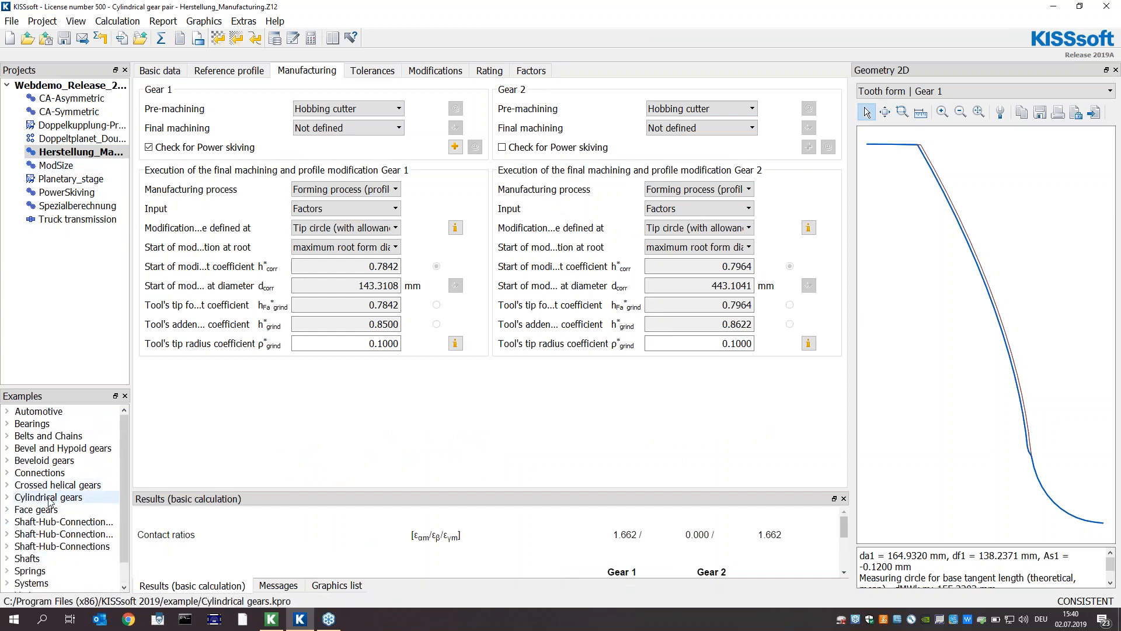
double_click(87, 497)
double_click(96, 510)
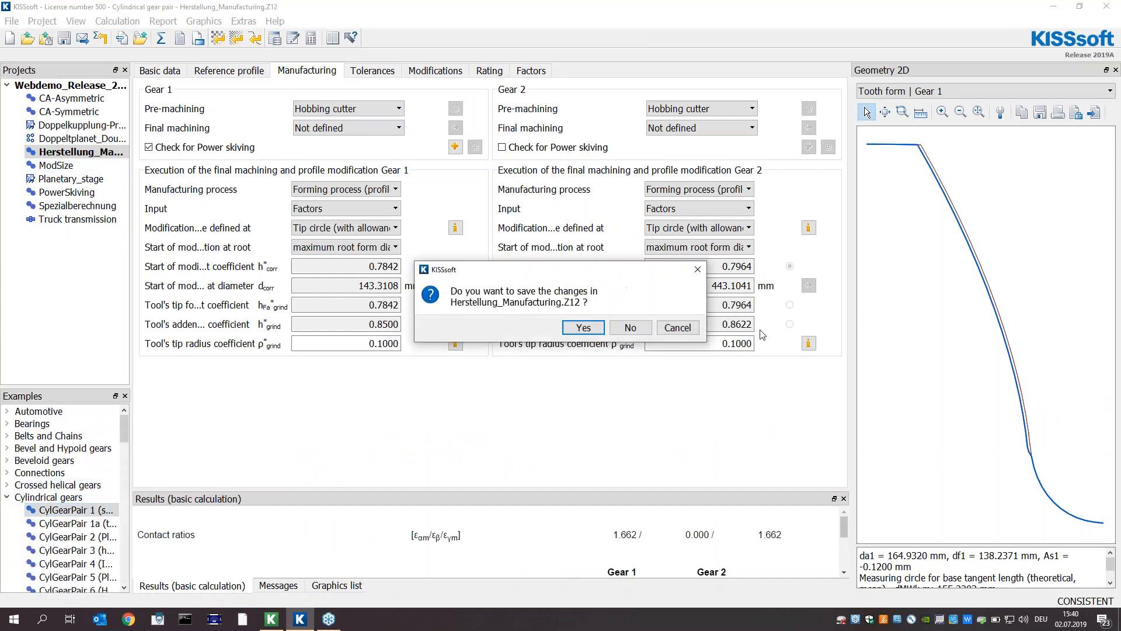
click(639, 332)
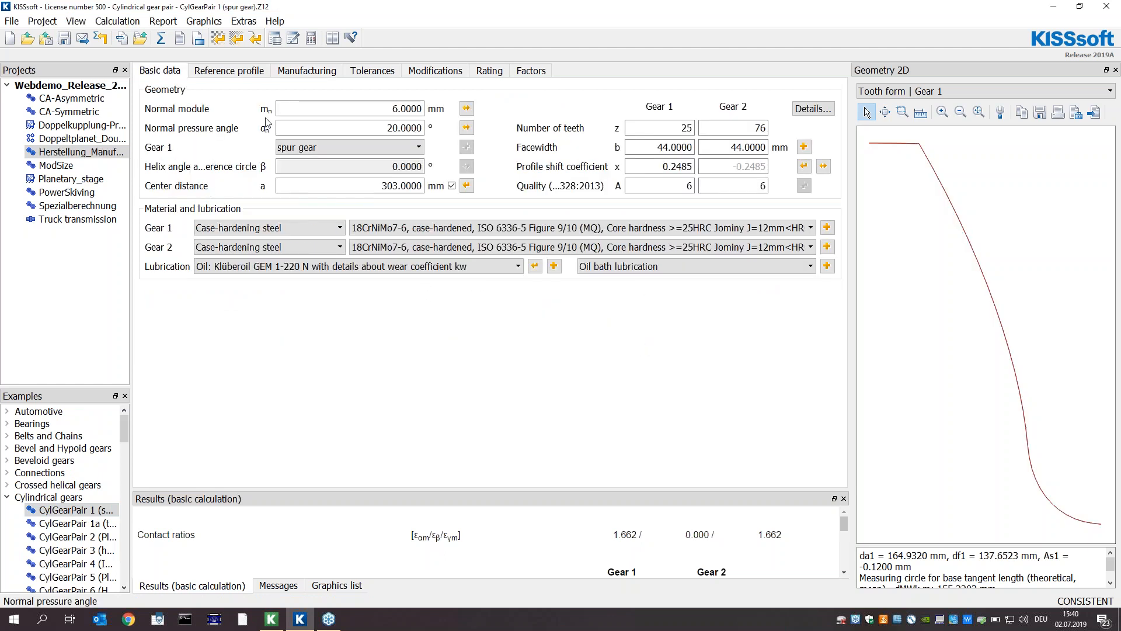
Enable gear 1's power skiving check with tool collision at gears end, using a 20 mm groove width and 60 mm groove diameter
click(286, 75)
click(202, 148)
click(455, 147)
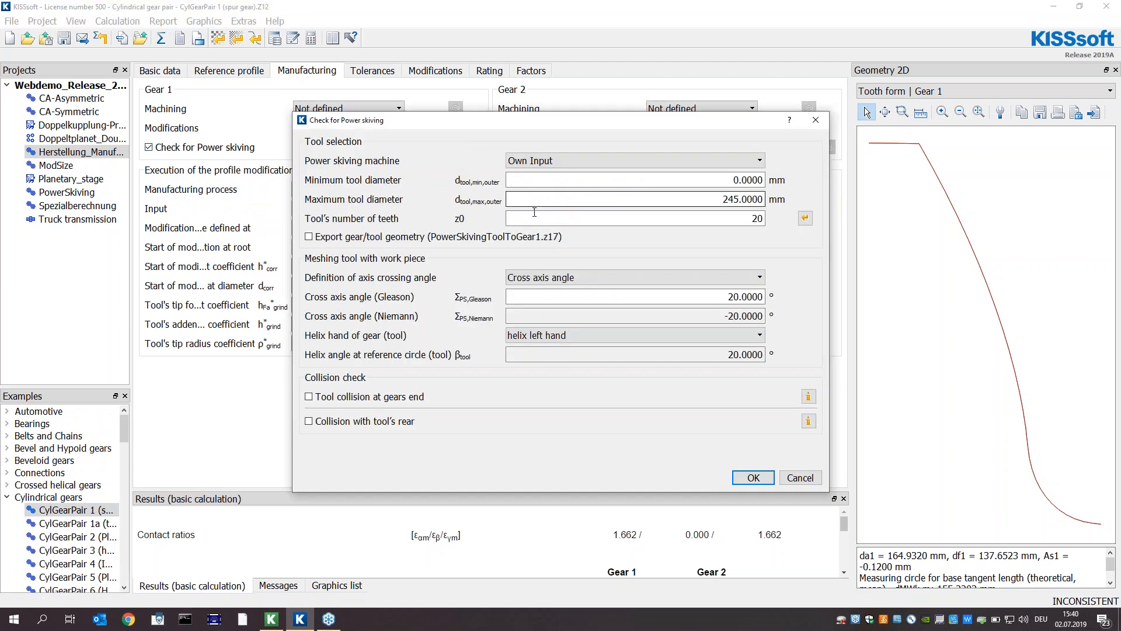
click(308, 396)
key(Tab)
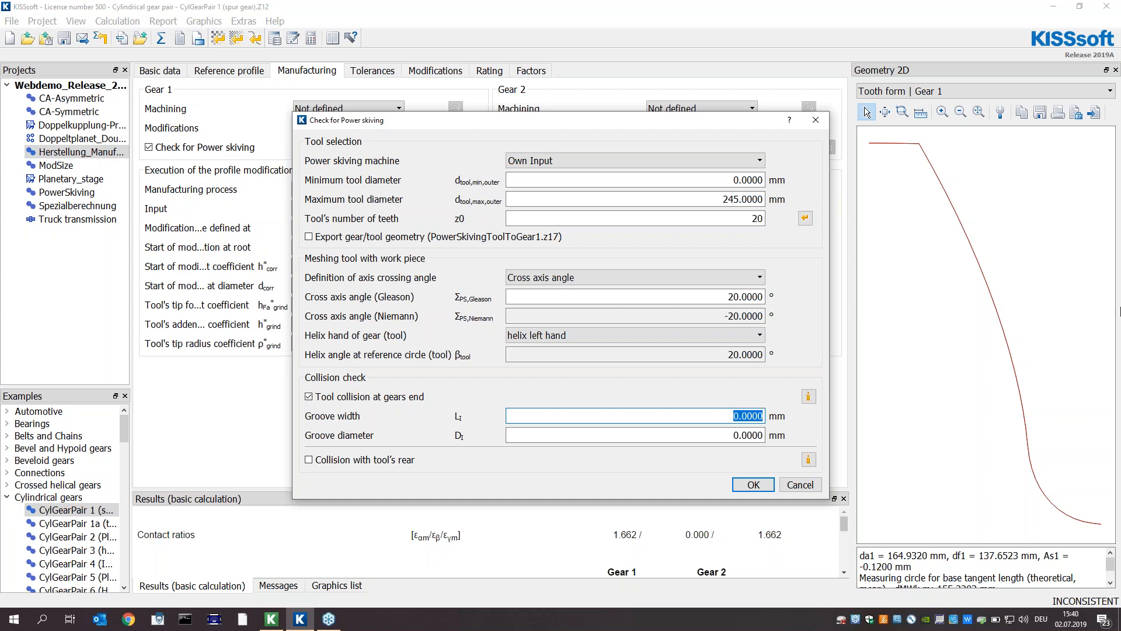
text(20)
key(Tab)
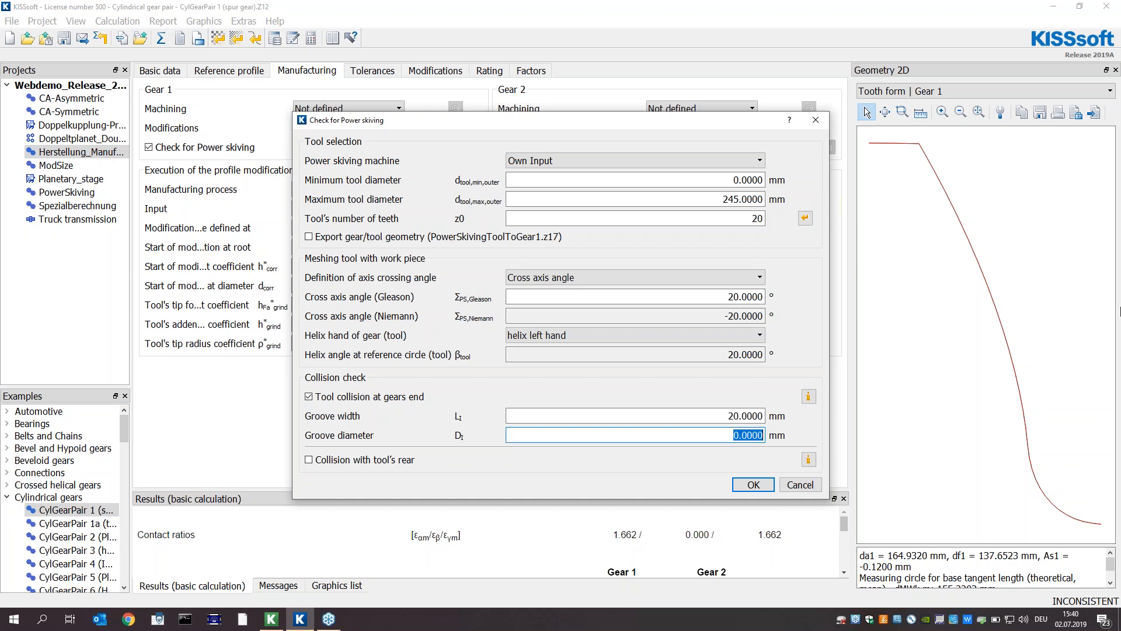
text(60)
click(757, 488)
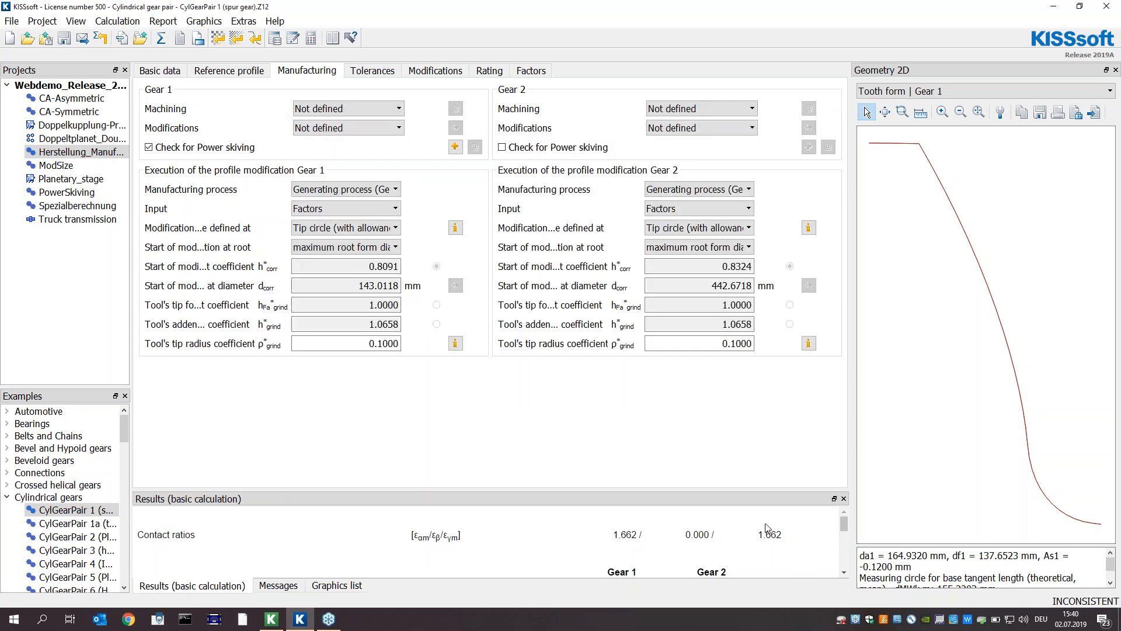
In Fine Sizing, set the minimum normal module to 5.5 mm with a 0.5 mm step
click(218, 38)
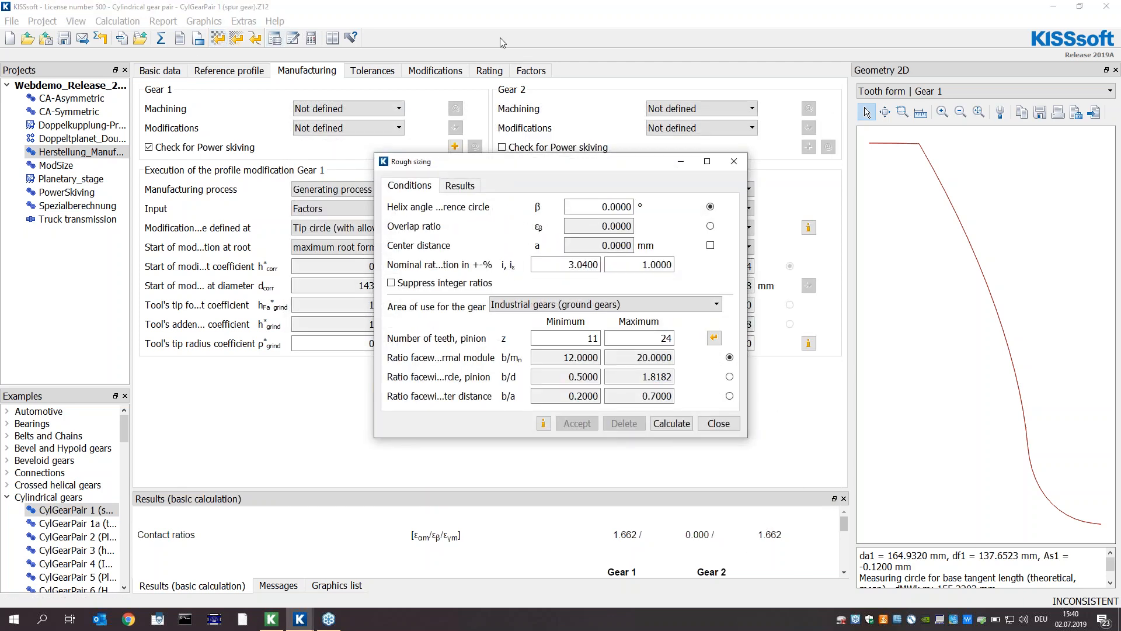
click(705, 422)
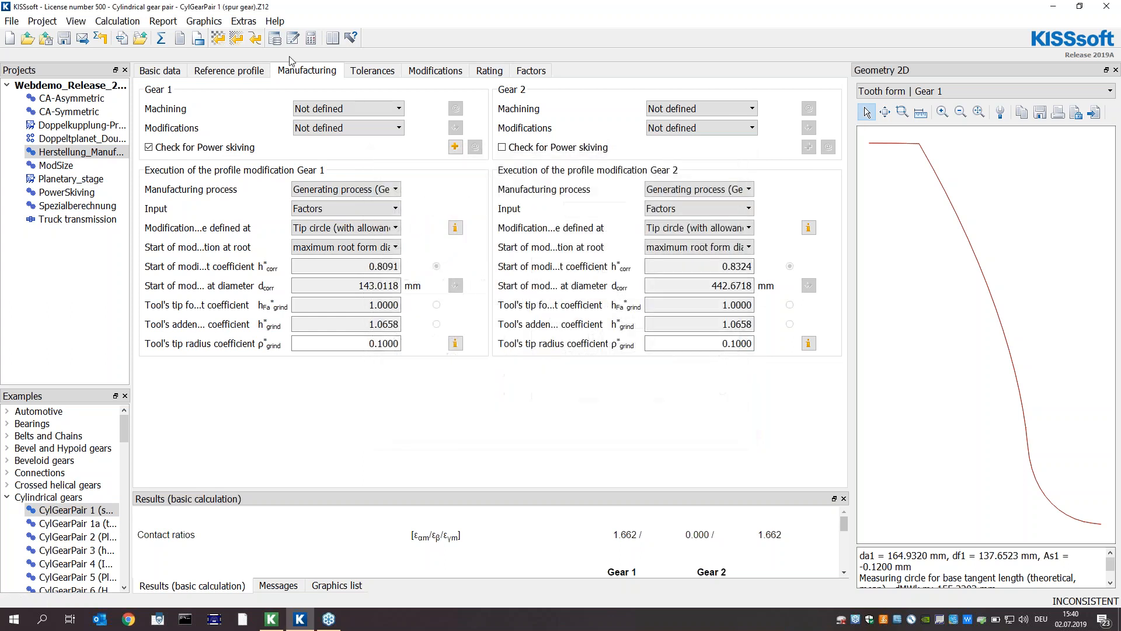
click(232, 41)
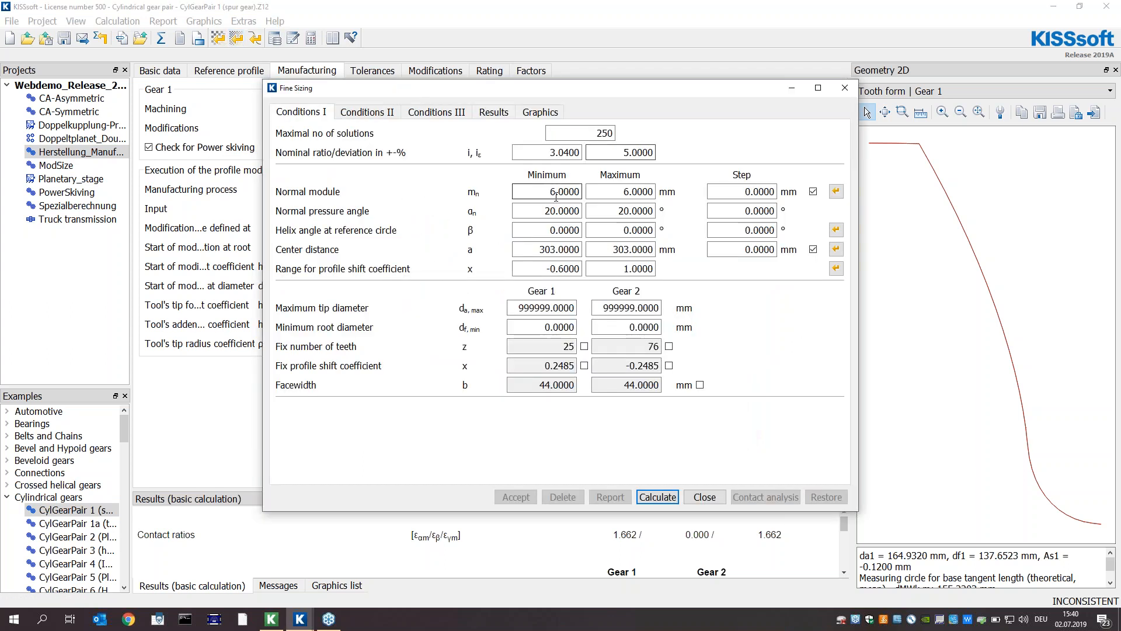
double_click(539, 191)
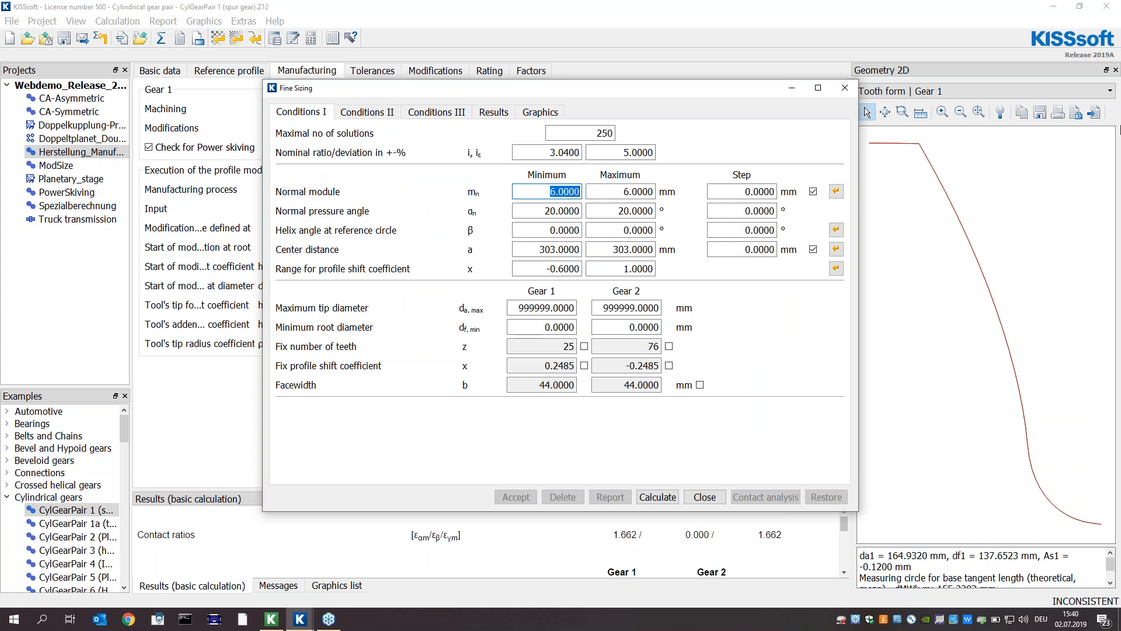
text(5.5)
click(753, 191)
text(0.5)
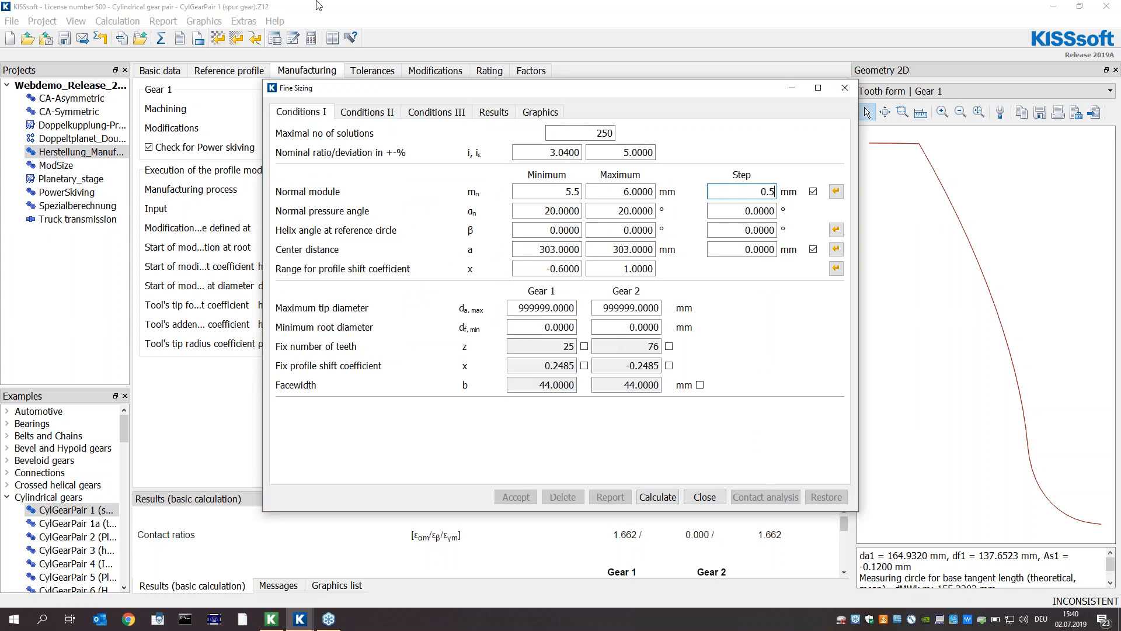
Reject solutions with lower than required safety factors and calculate the fine sizing variants
click(437, 112)
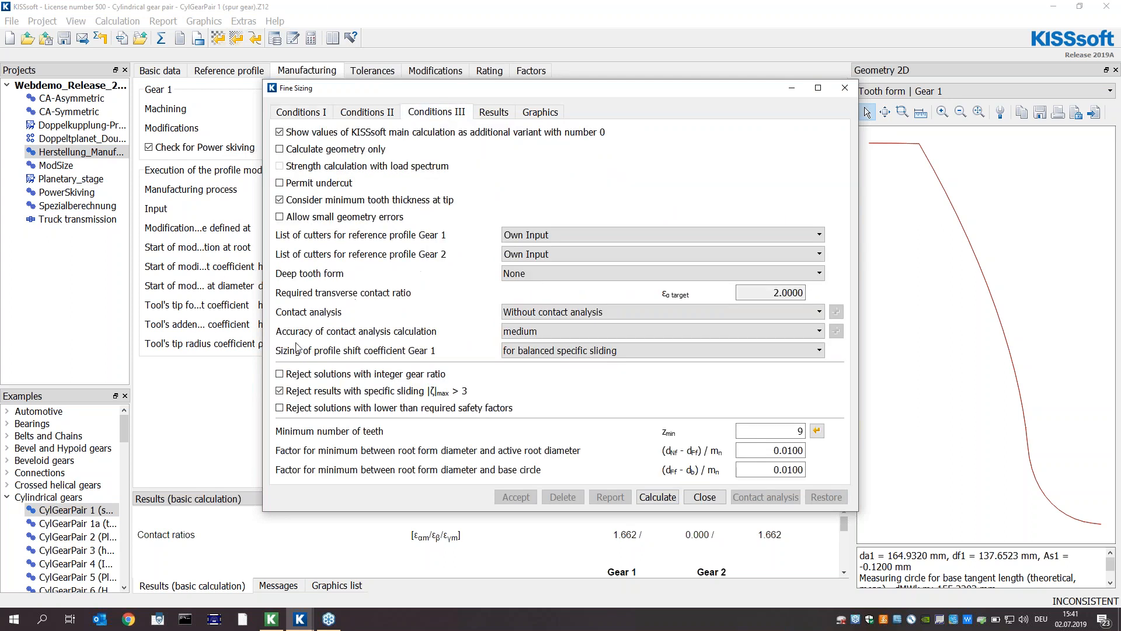
click(364, 408)
click(646, 499)
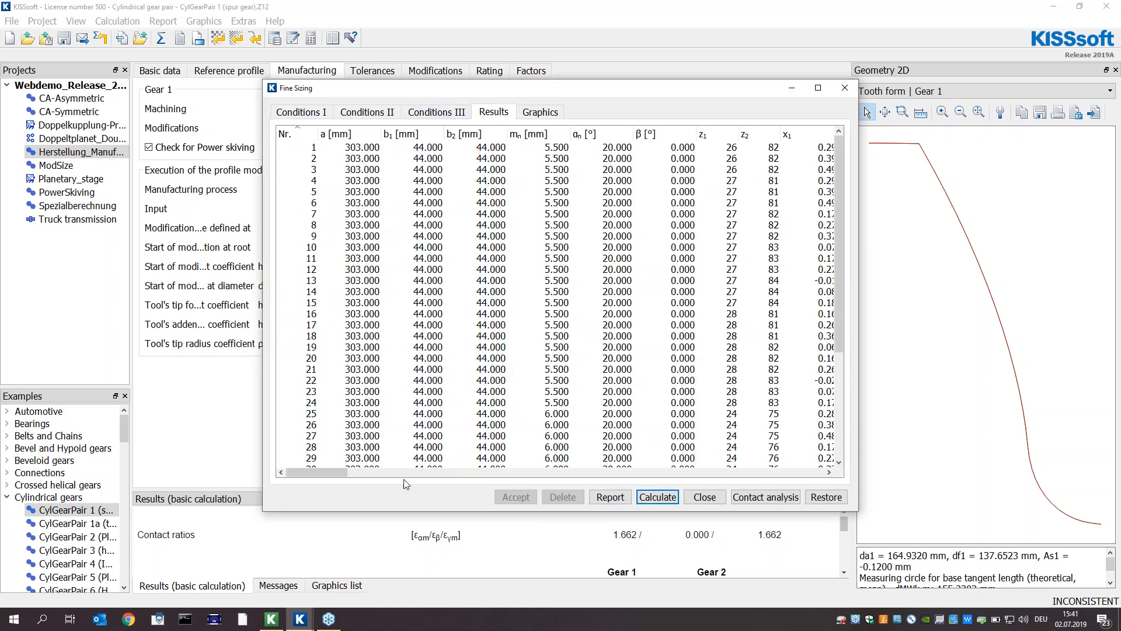
Examine the power skiving columns PSK1, PSK2 and PSKz1 across the fine sizing results, and close the sizing
drag(303, 471, 462, 474)
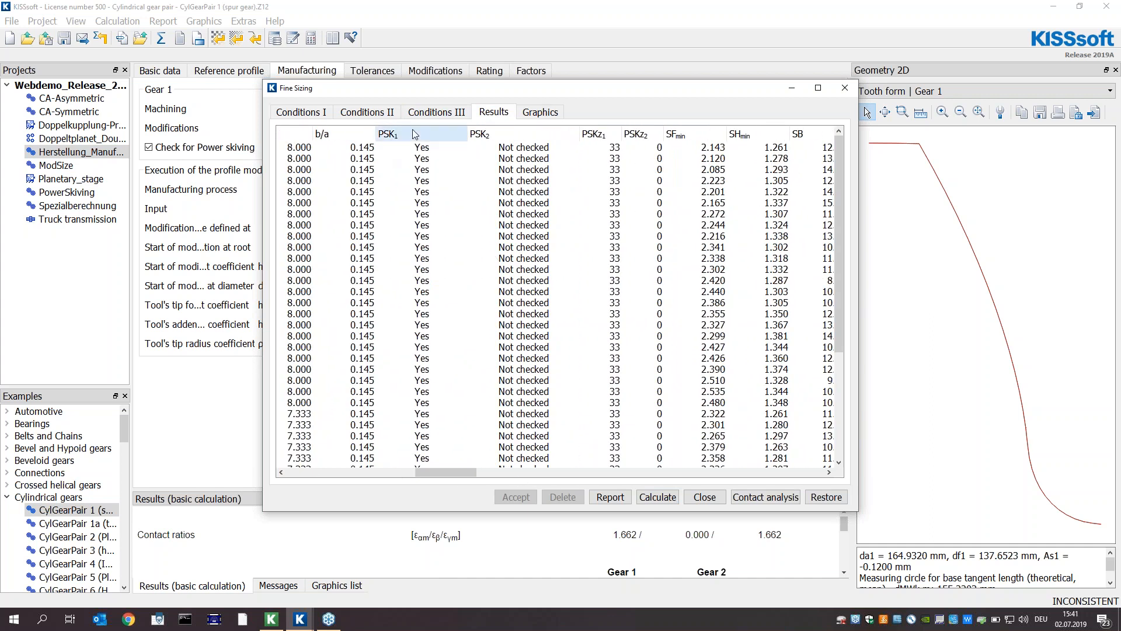
scroll(414, 188, down, 1)
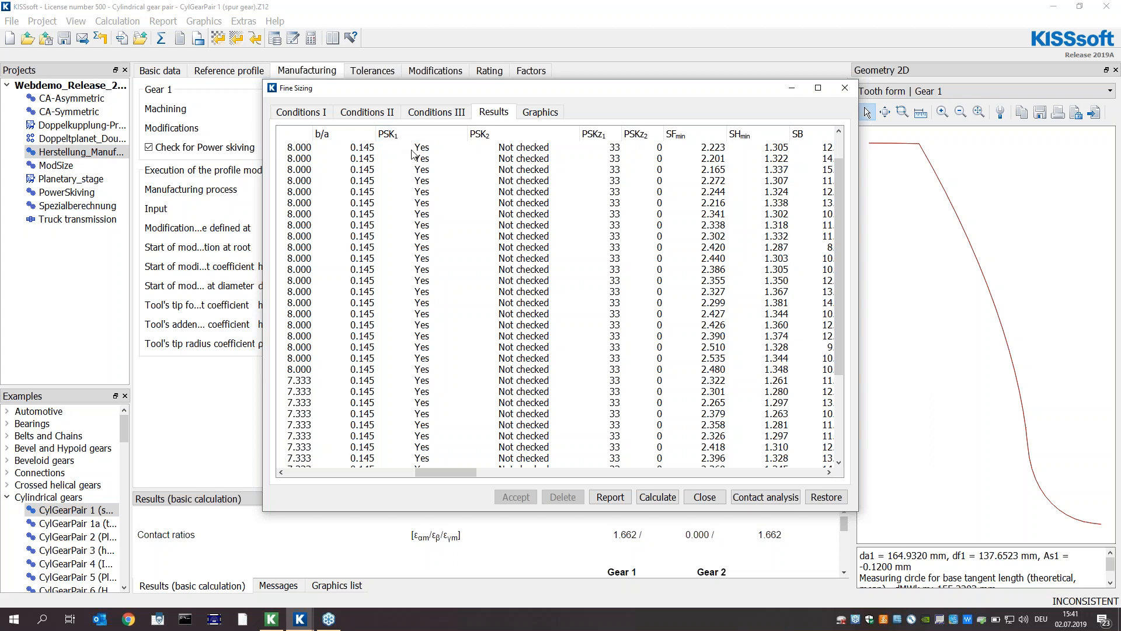
scroll(427, 201, down, 1)
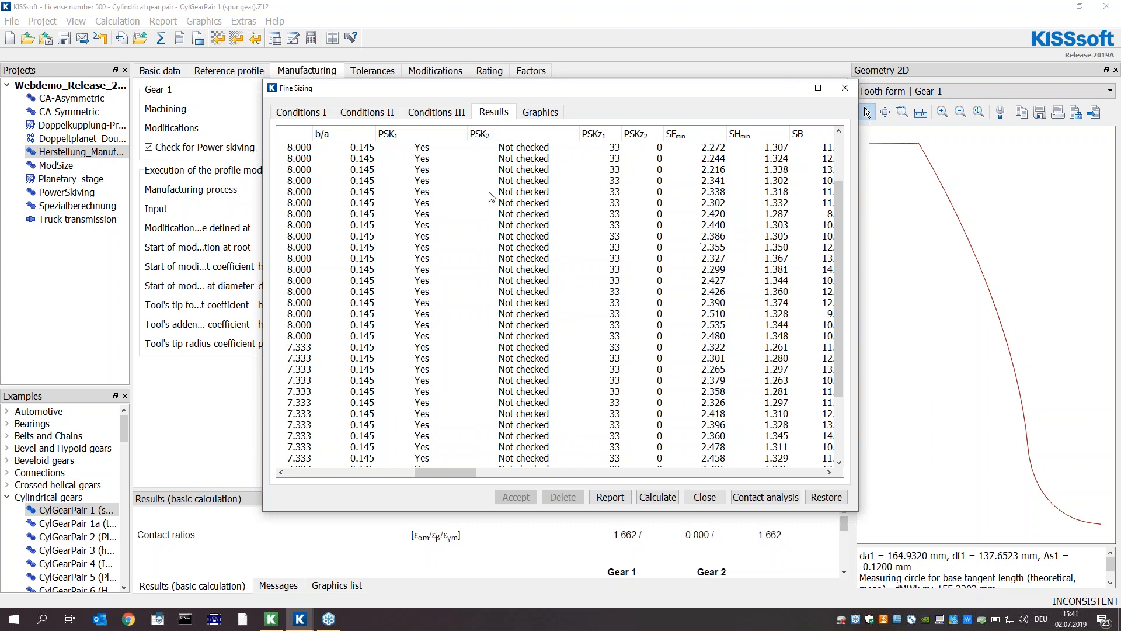
scroll(616, 282, down, 3)
scroll(616, 282, up, 5)
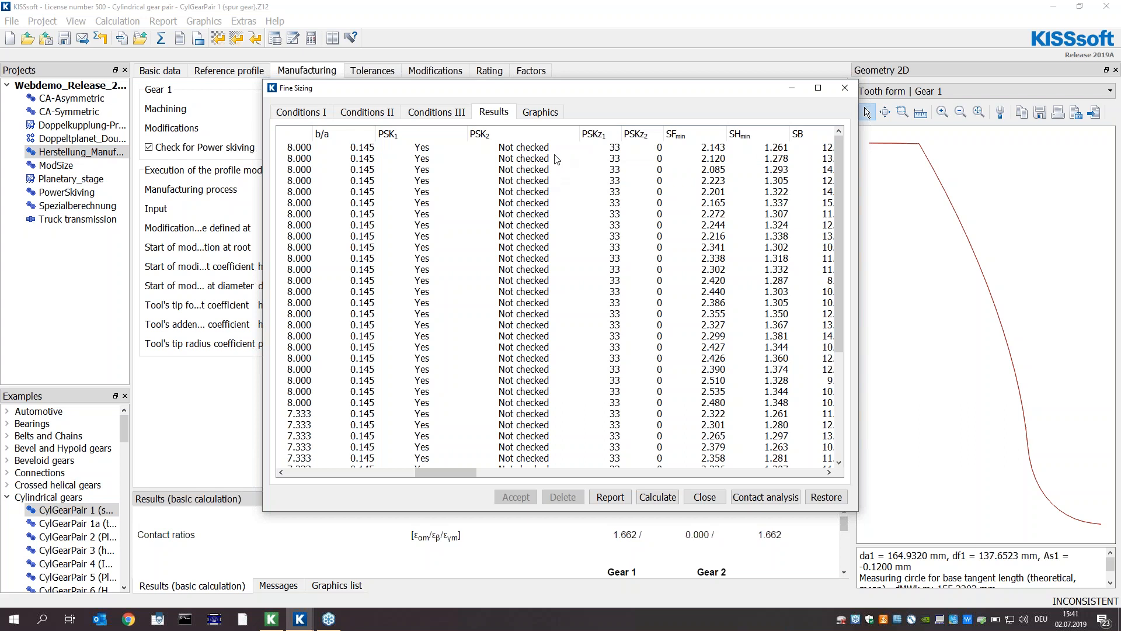
click(705, 497)
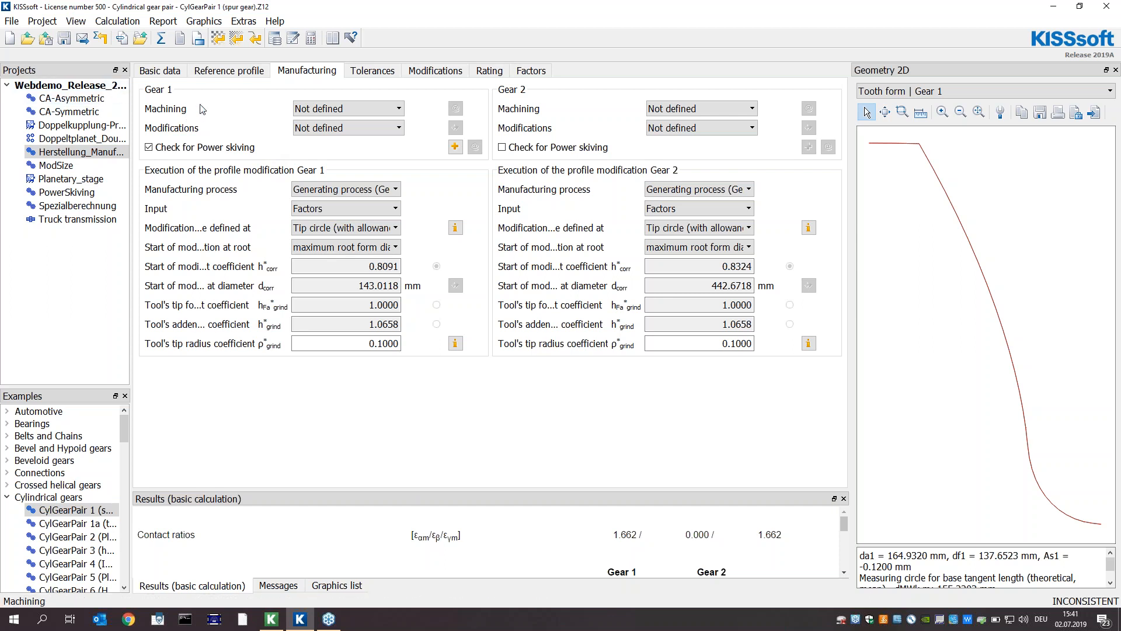
Load the CA-Asymmetric project file without saving the spur gear example, keeping gear 1's tooth form as the 2D graphic
double_click(102, 101)
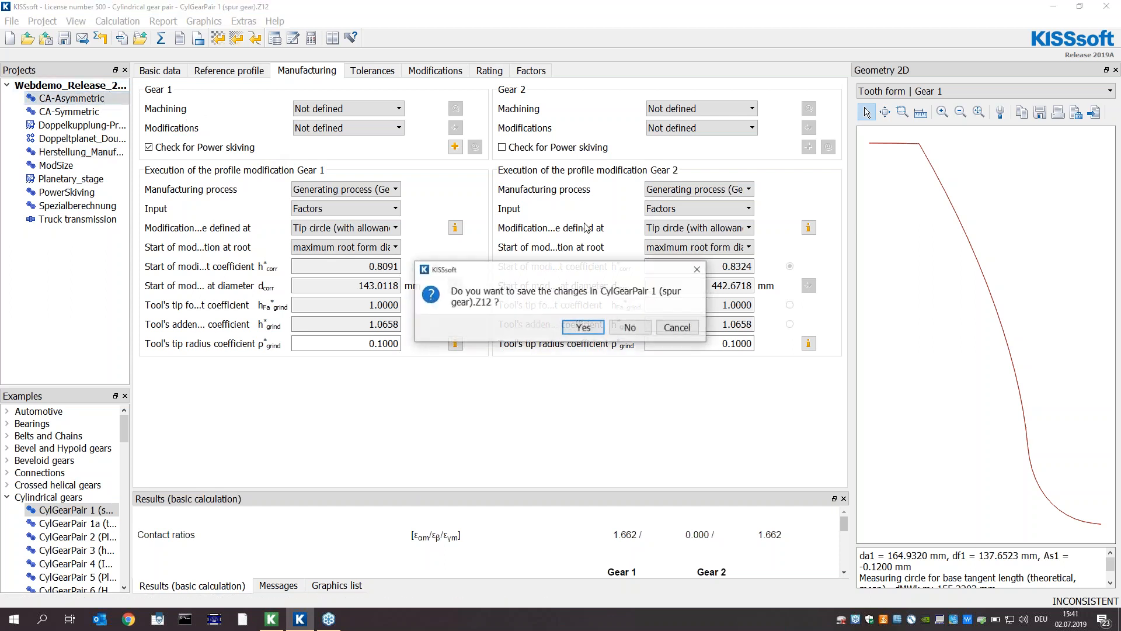
click(629, 327)
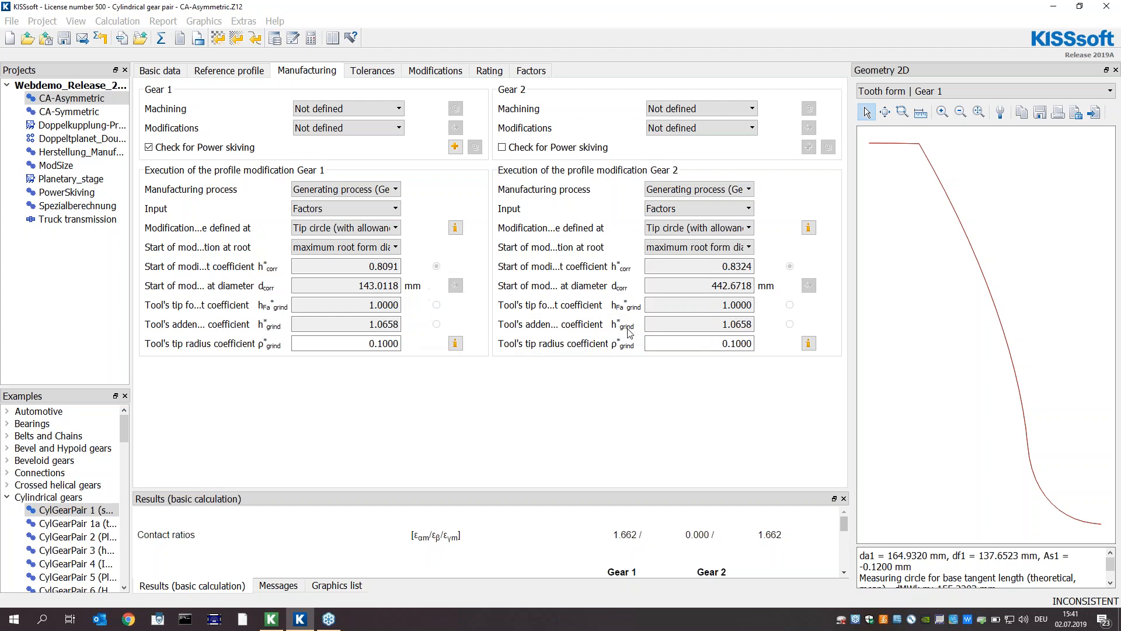
click(902, 91)
click(909, 95)
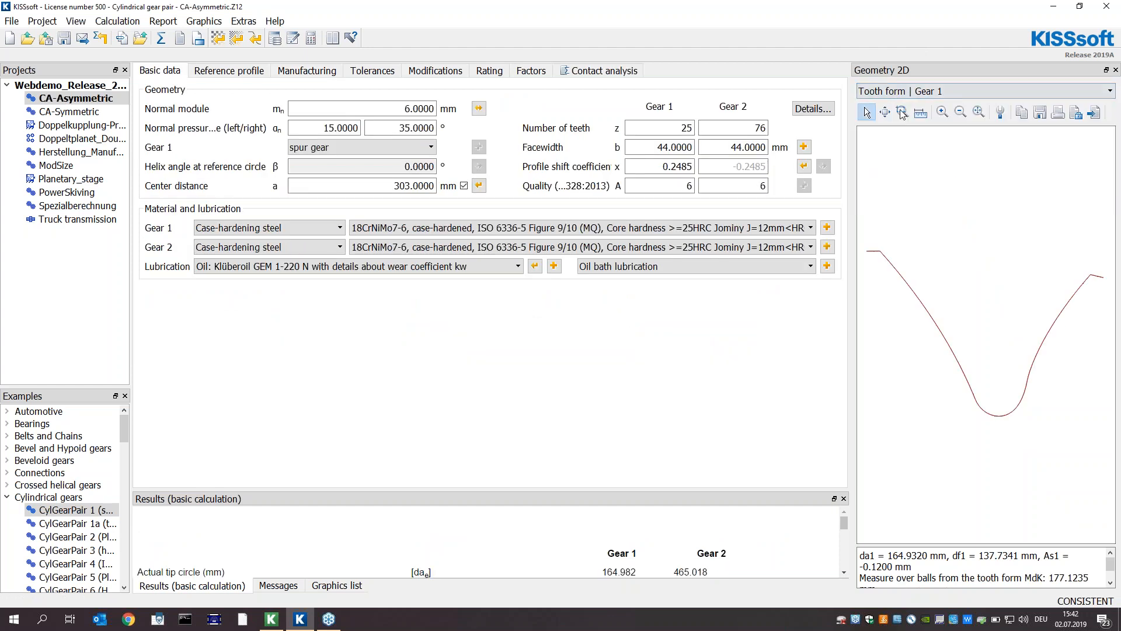
Undock the 2D geometry graphic and display gear 1 with all 25 teeth, hiding the graphic properties again
double_click(871, 72)
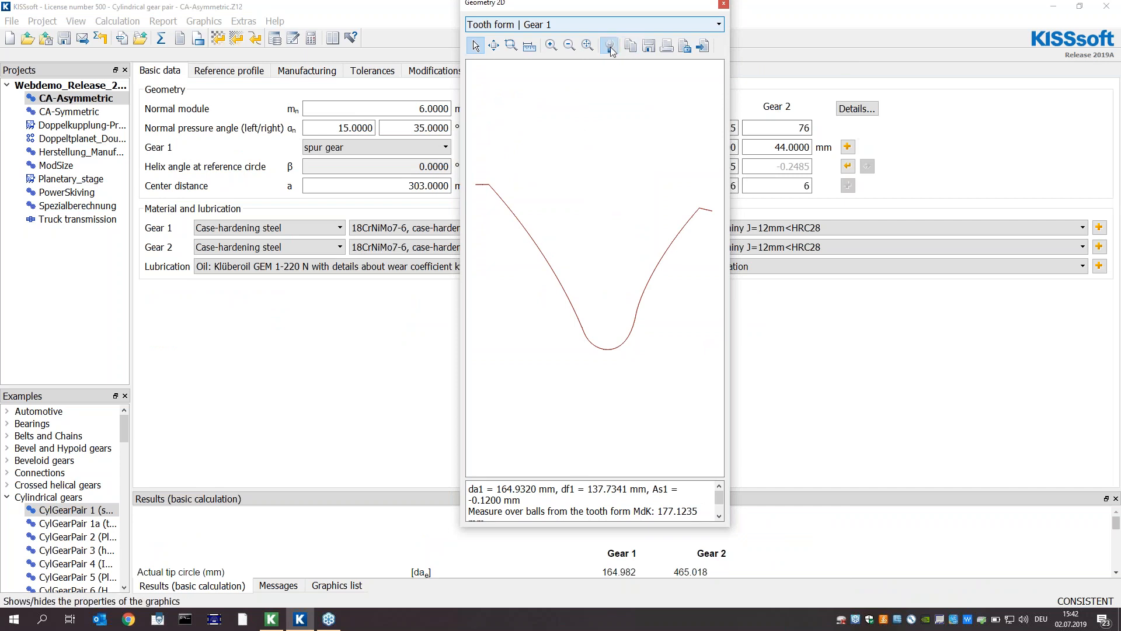
click(609, 46)
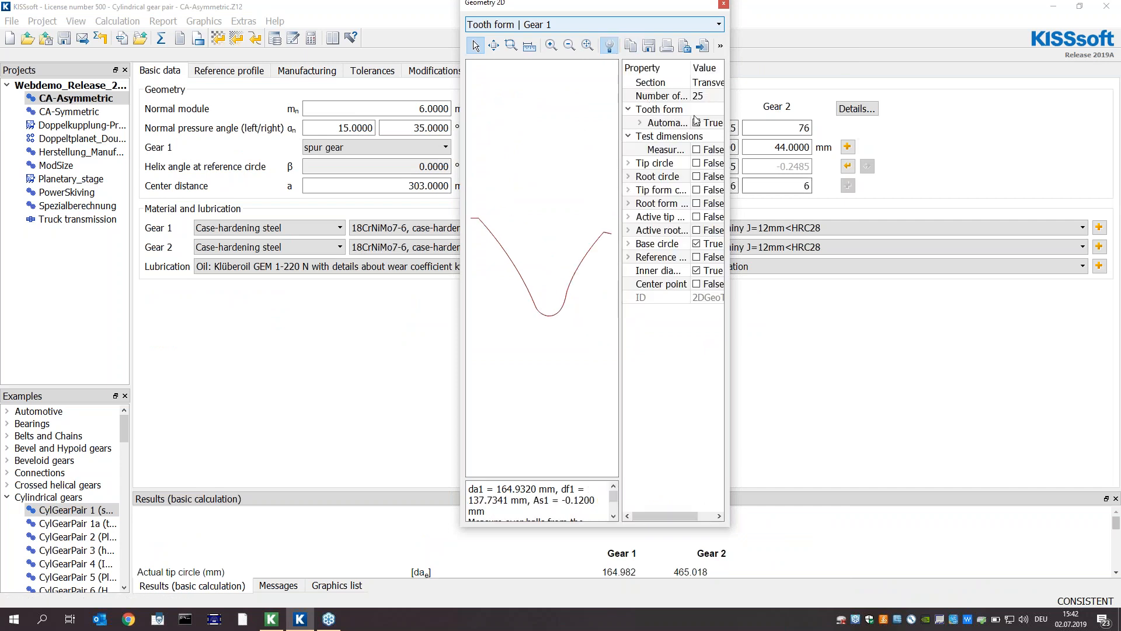
click(715, 82)
click(722, 95)
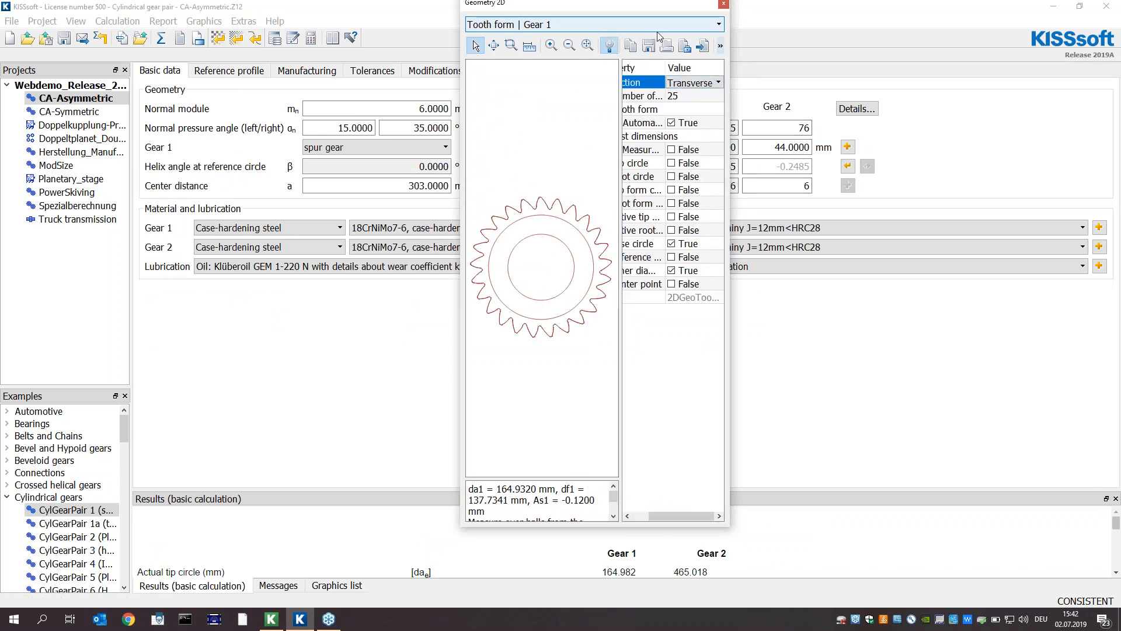
click(609, 45)
Inspect the asymmetric tooth flanks of gear 1 up close in a widened 2D geometry window
scroll(659, 147, up, 2)
scroll(607, 201, down, 1)
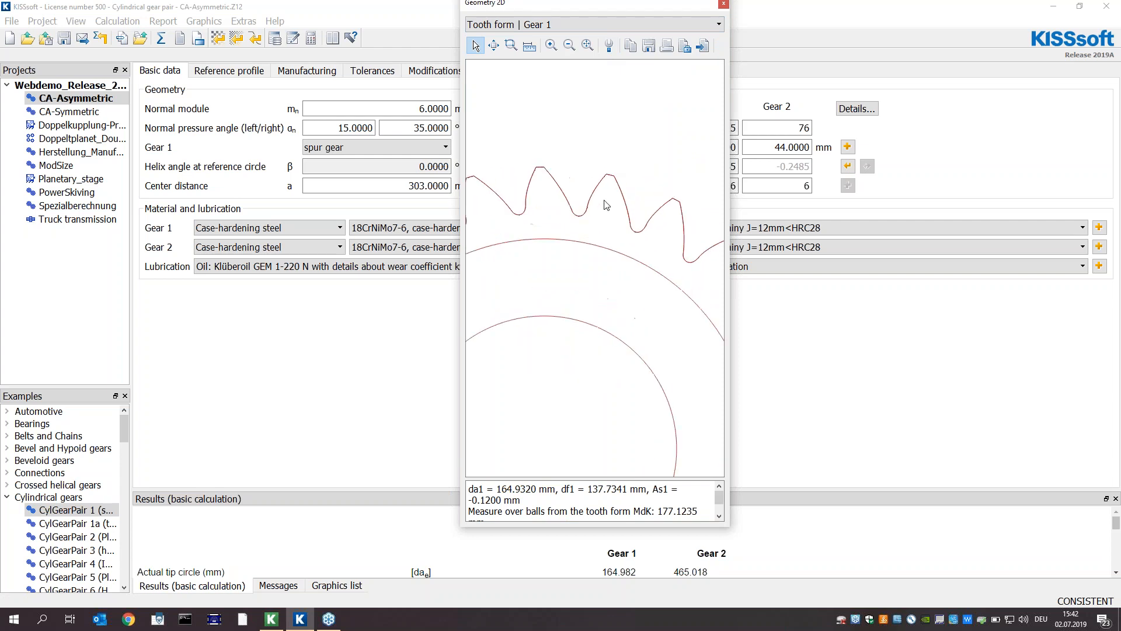
scroll(587, 208, down, 1)
scroll(578, 207, down, 1)
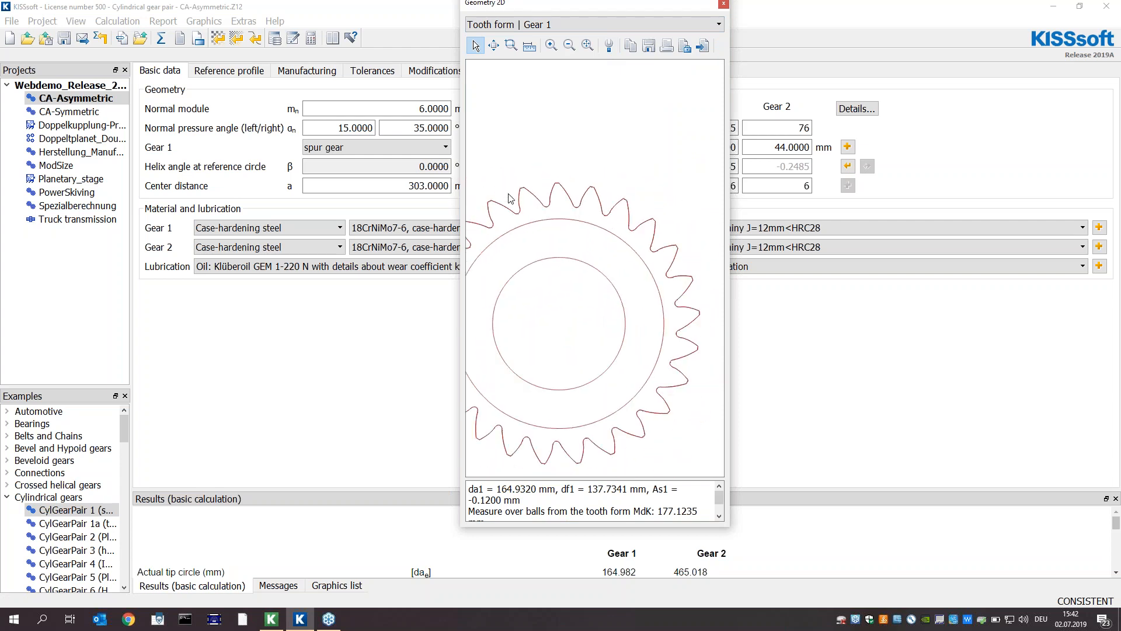
scroll(508, 195, up, 2)
drag(741, 266, 985, 242)
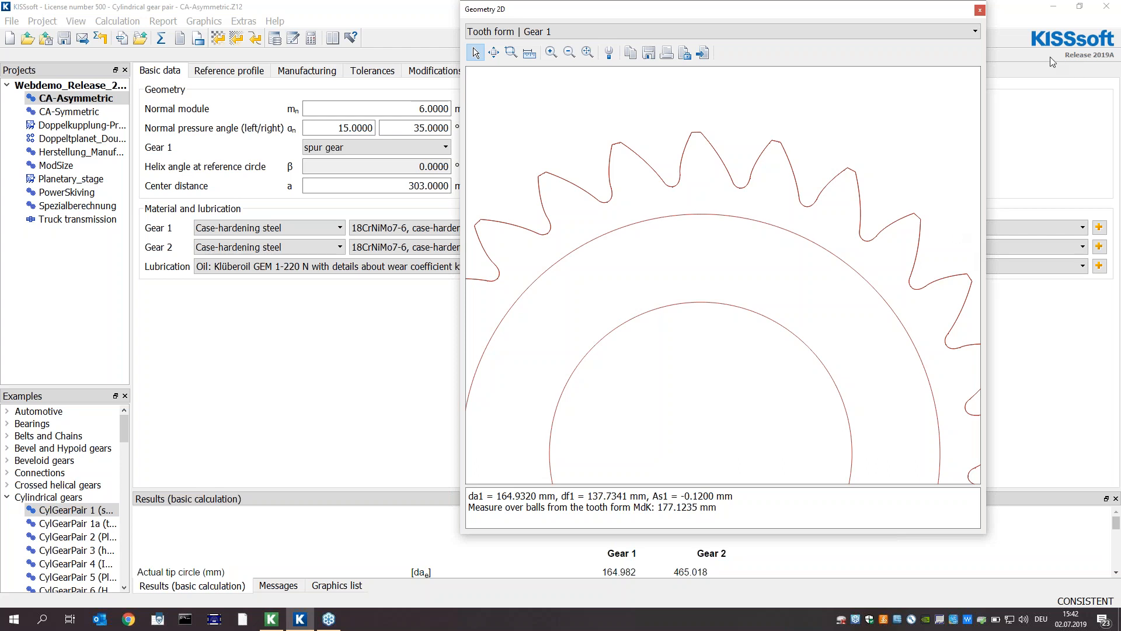
Check the Asymmetrical gears option in the module specific settings, cancel, and move the 2D geometry window clear of the basic data
click(198, 39)
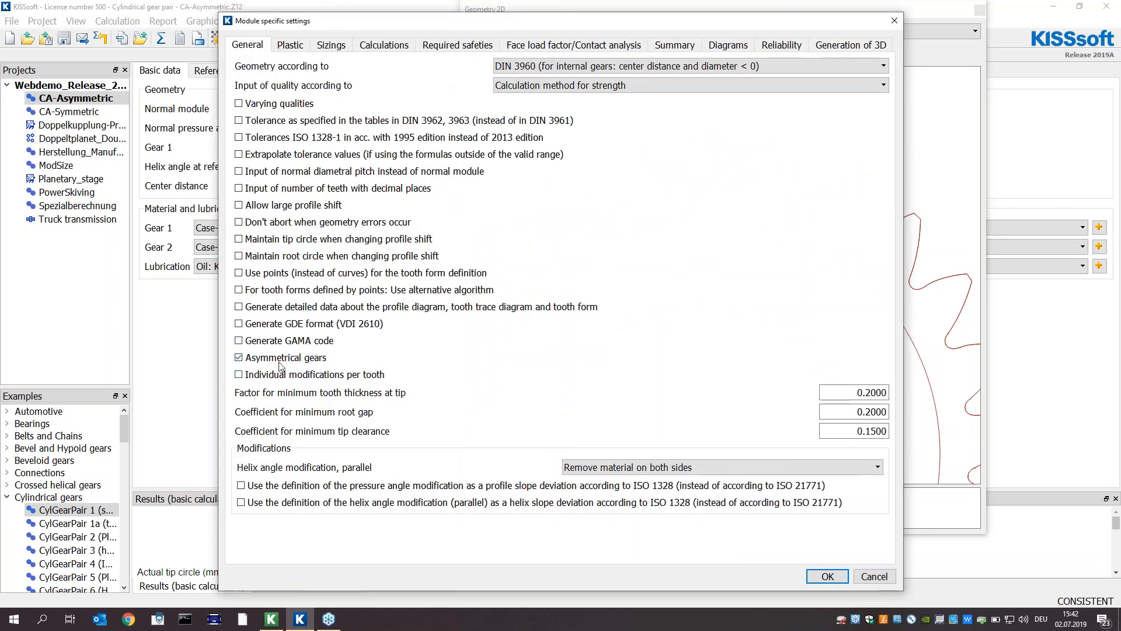
click(877, 583)
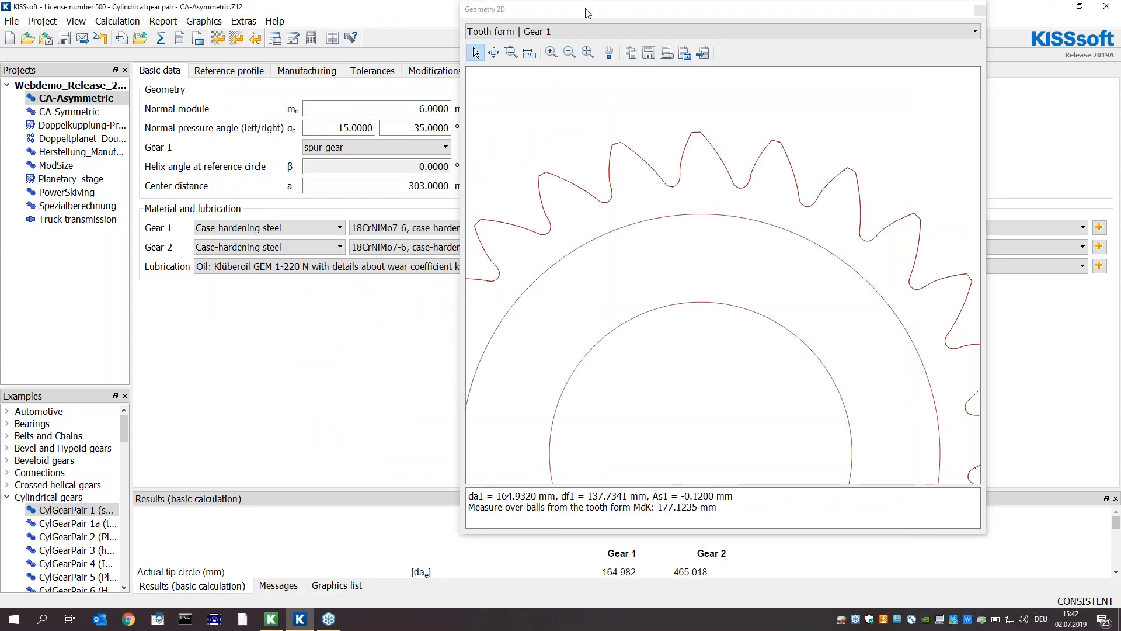
drag(588, 13, 525, 315)
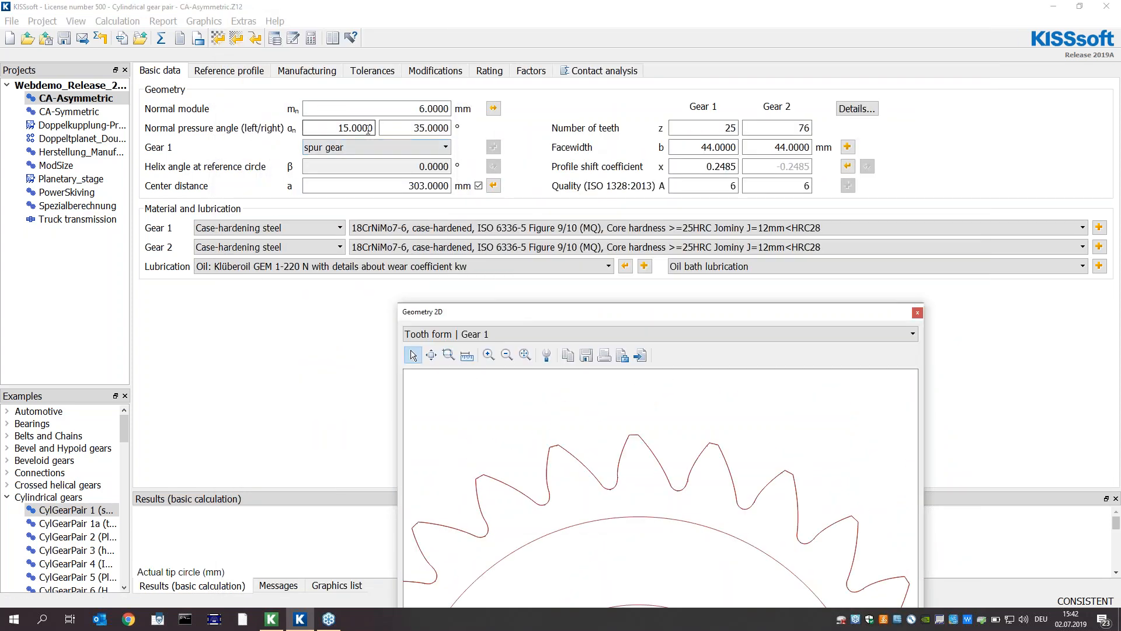
Examine the left and right normal pressure angles of the asymmetric gear pair in the basic data
click(343, 129)
click(408, 131)
click(350, 130)
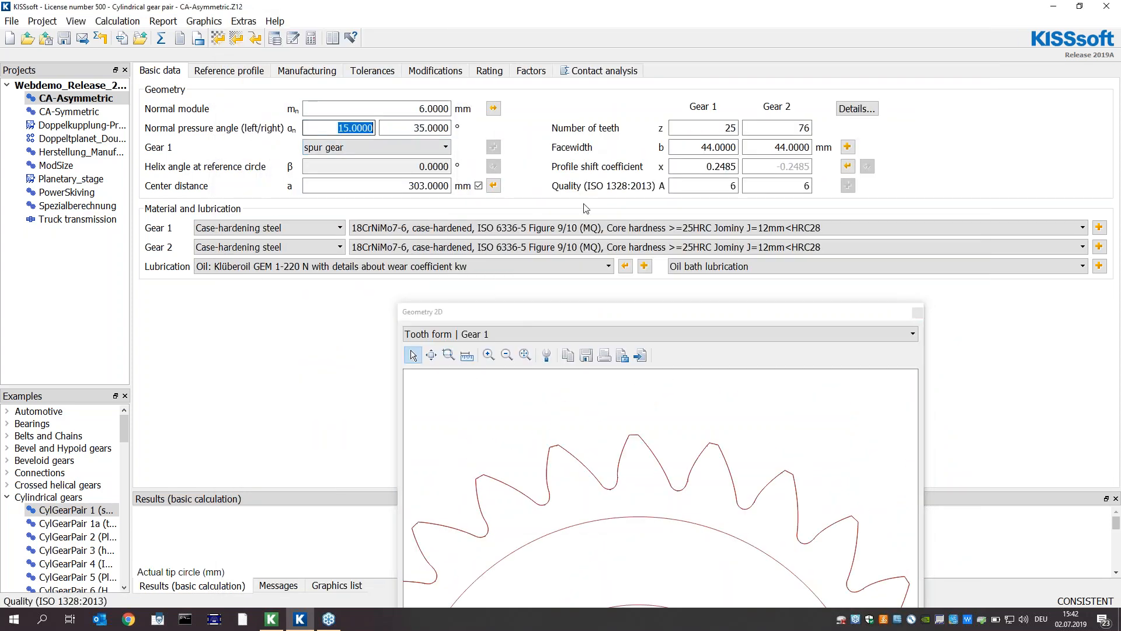
click(394, 122)
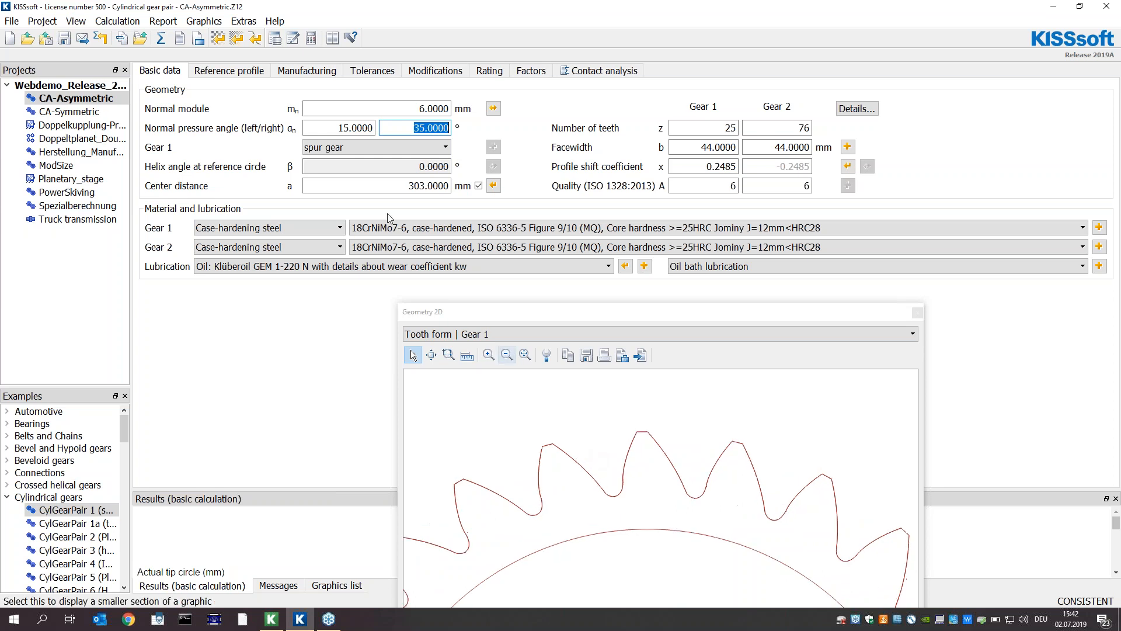
Calculate gear 1's maximum root radius coefficients in the reference profile for right/left ratios of 1 and 1.2, and cancel without accepting
click(249, 74)
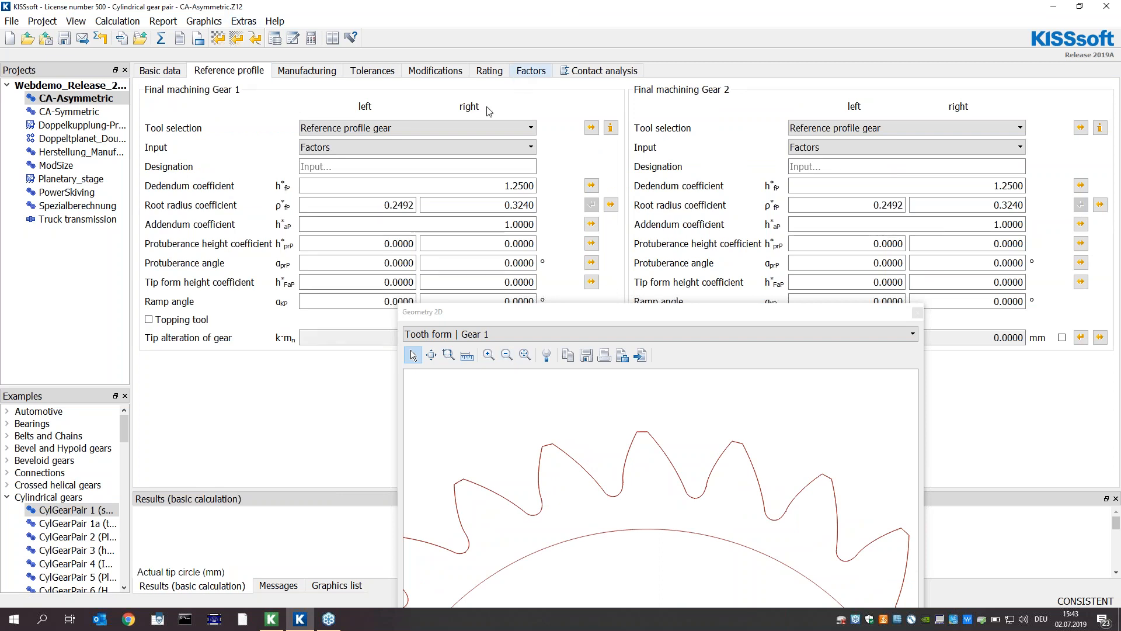
click(610, 204)
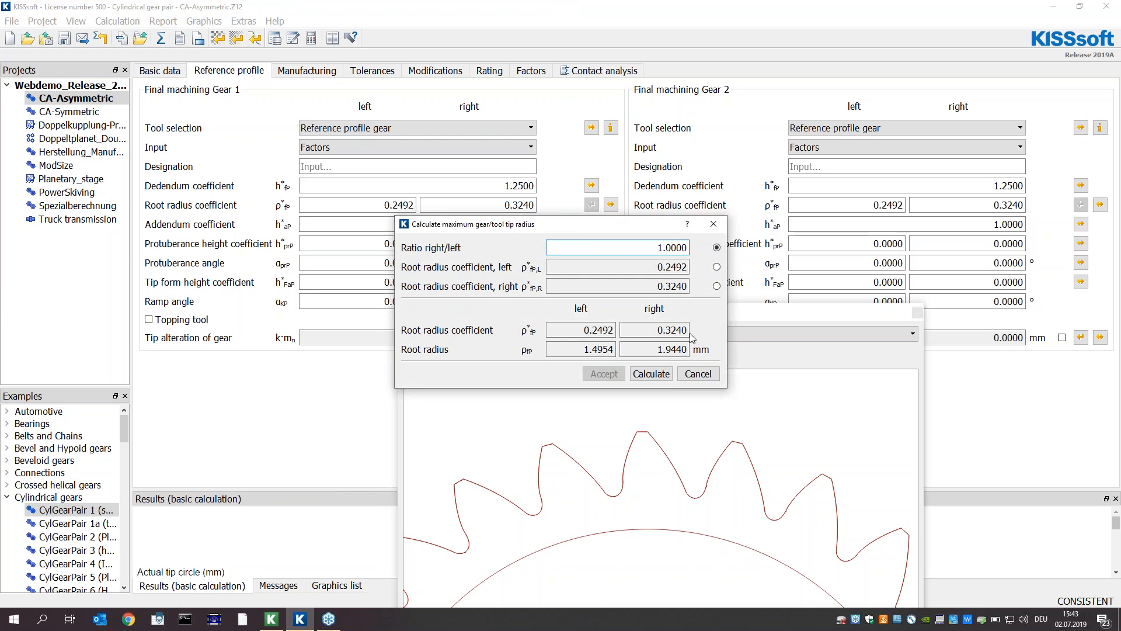
click(663, 371)
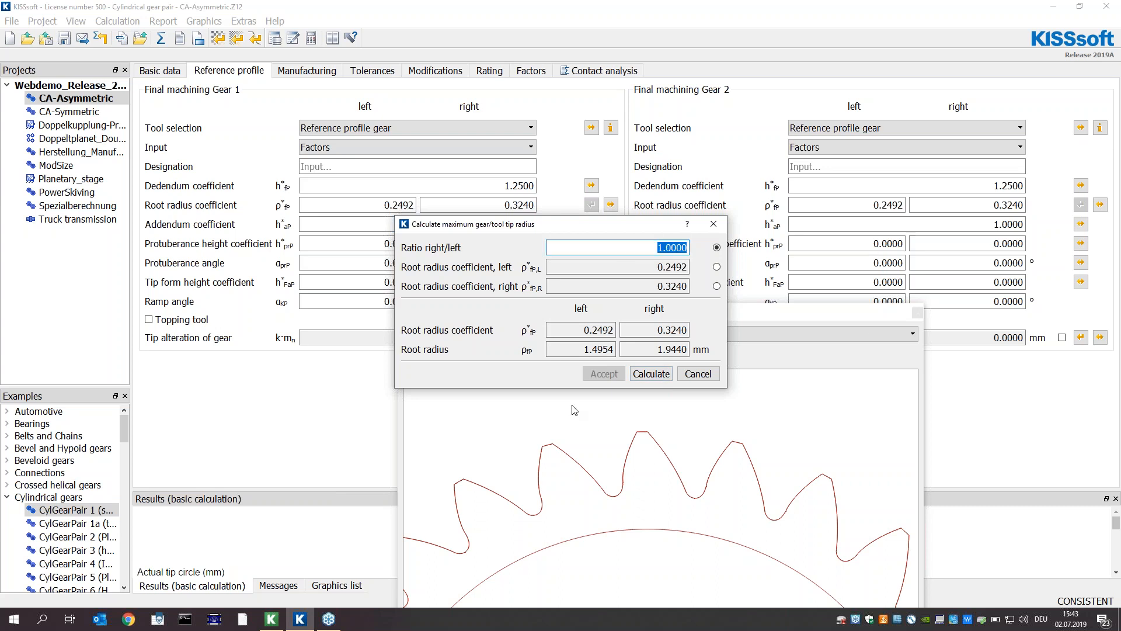
click(647, 372)
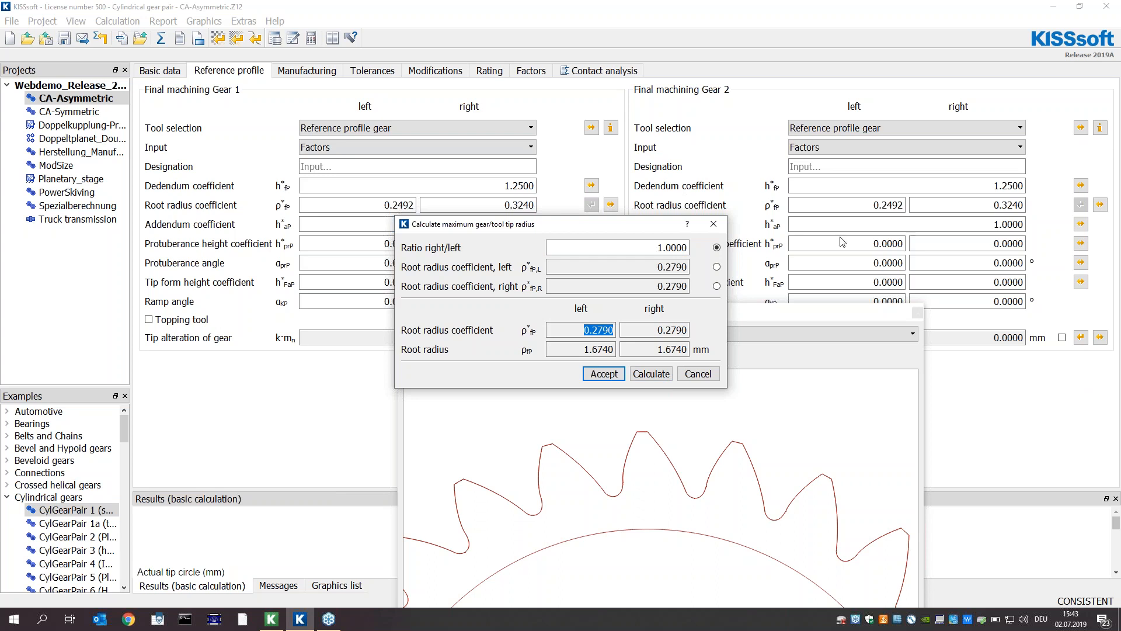
click(669, 248)
text(1.2)
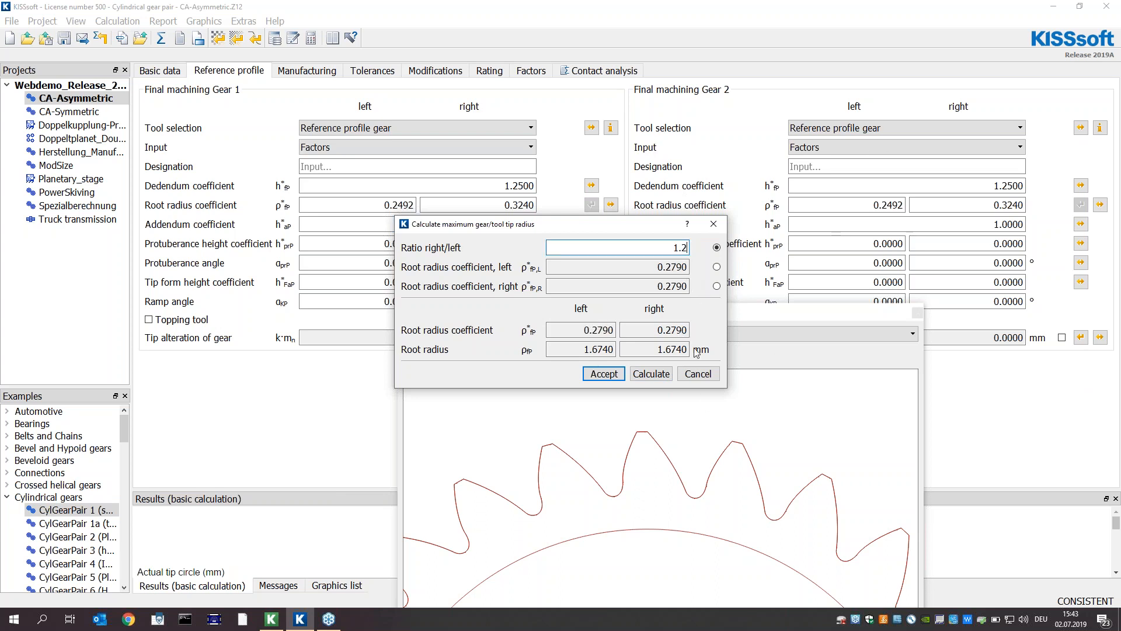
click(651, 373)
key(Tab)
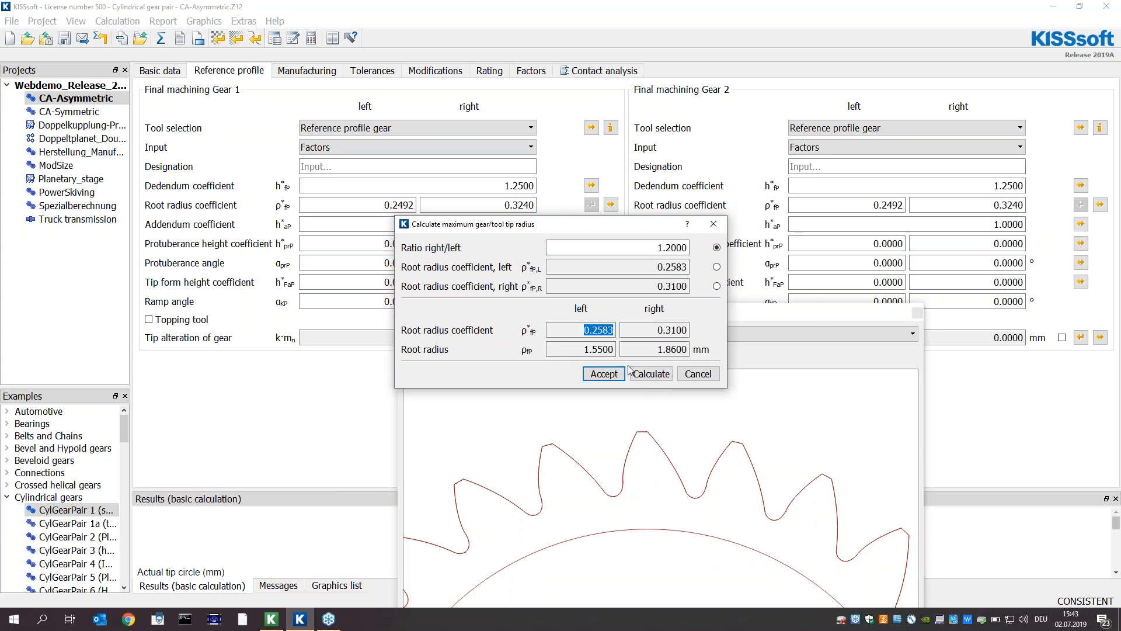
click(697, 373)
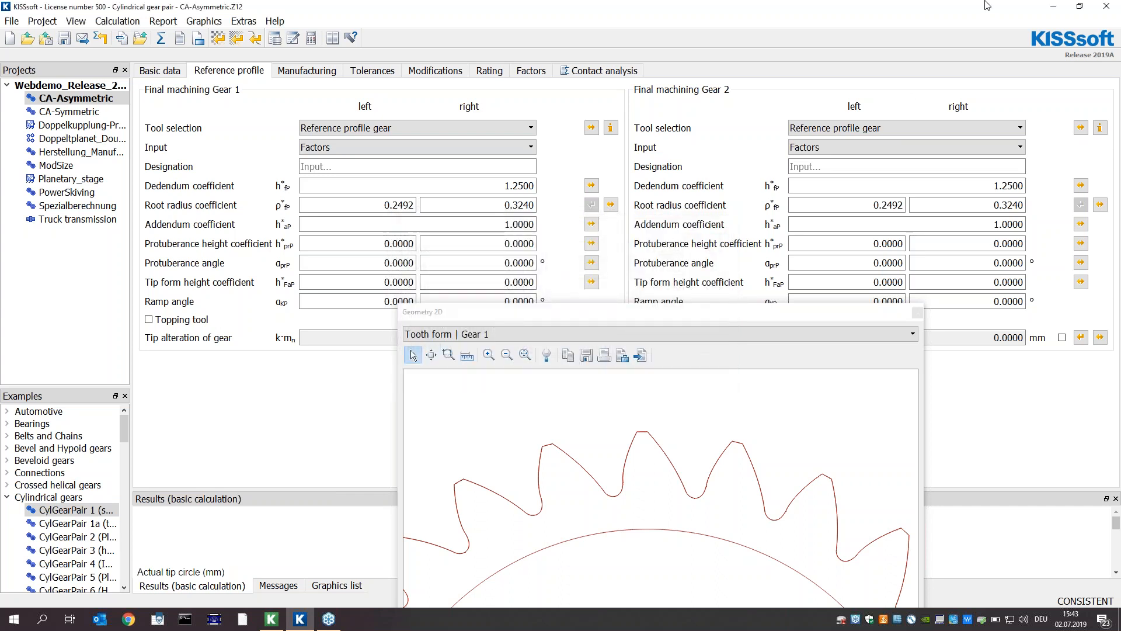
Set the single normal pitch deviation and the runout error to 0 in the contact analysis data
click(597, 72)
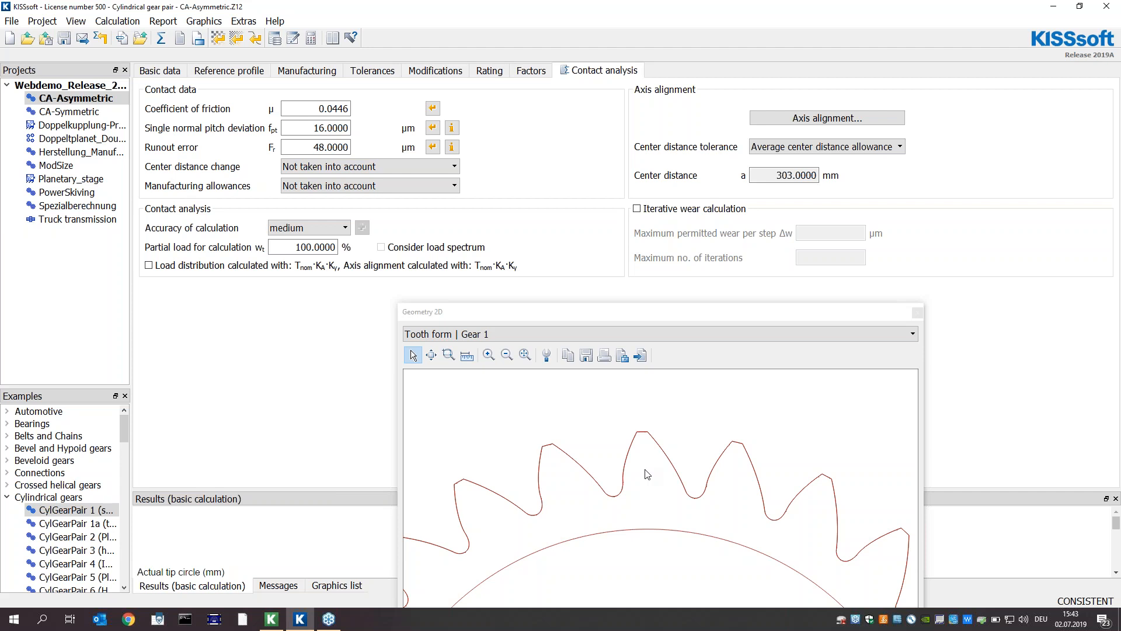
double_click(300, 128)
text(0)
key(Tab)
text(0)
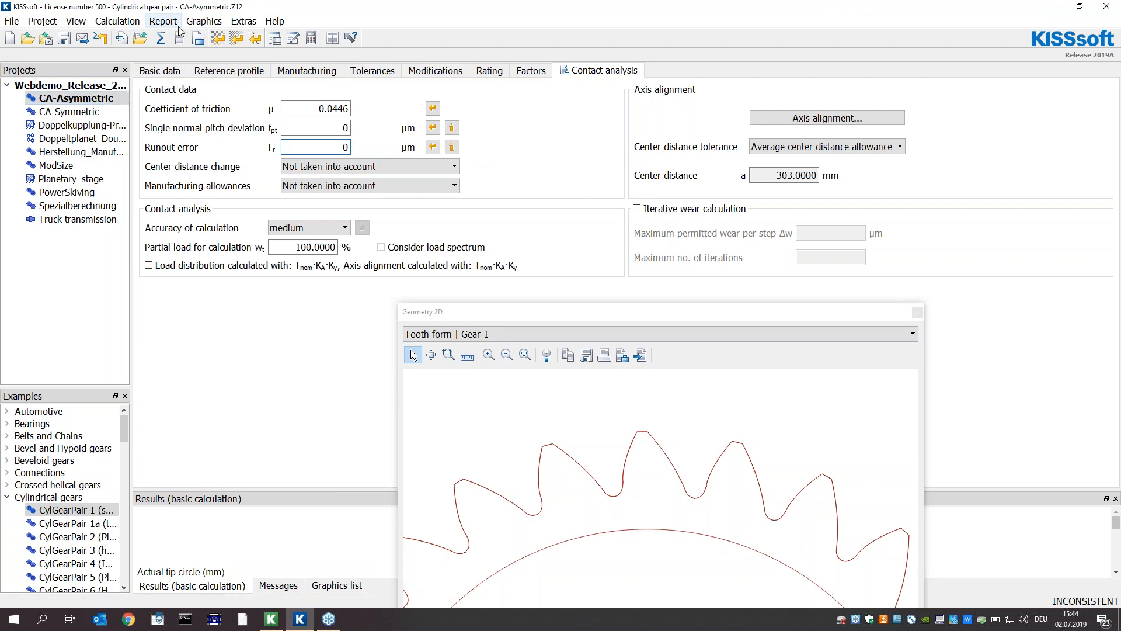
Run the contact analysis of the asymmetric gear pair, acknowledging the warnings
click(162, 45)
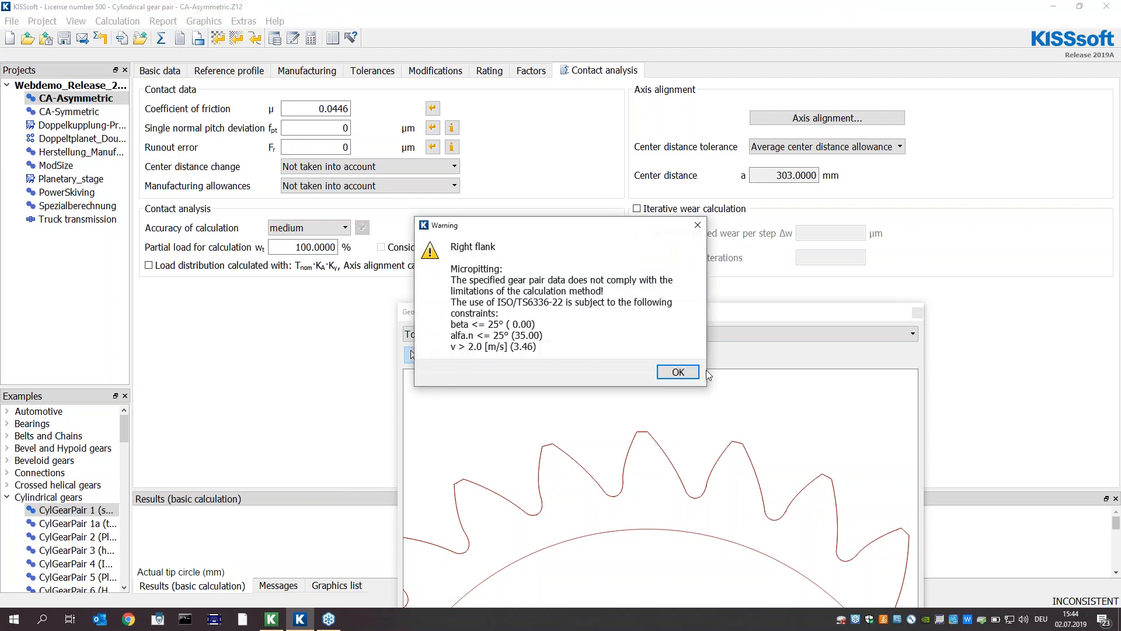
click(675, 372)
click(678, 333)
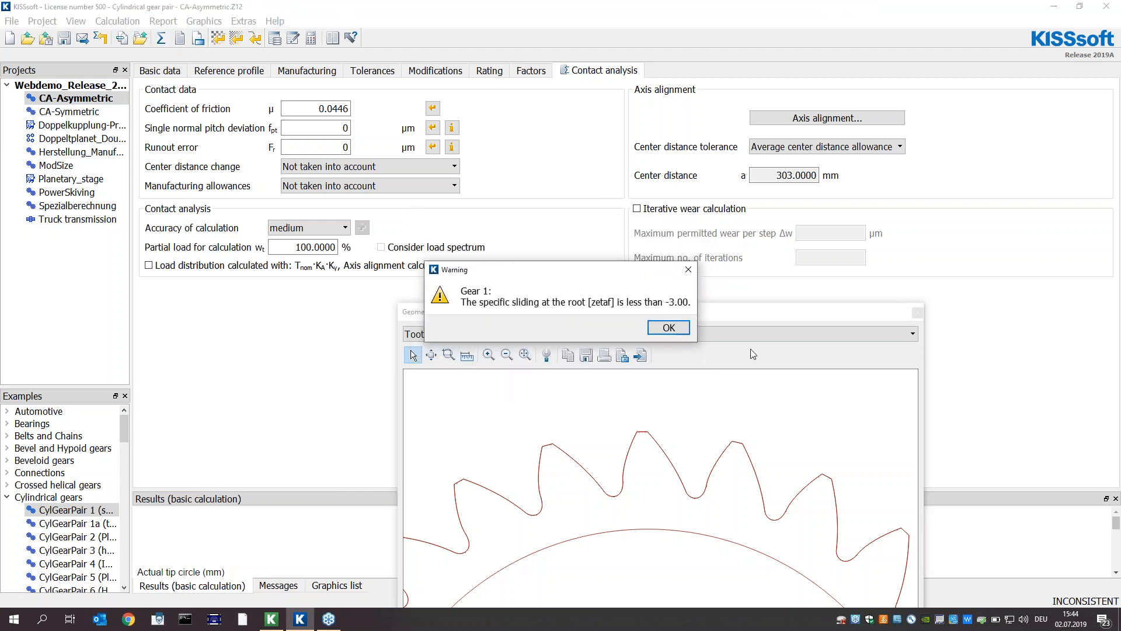
click(668, 327)
key(Return)
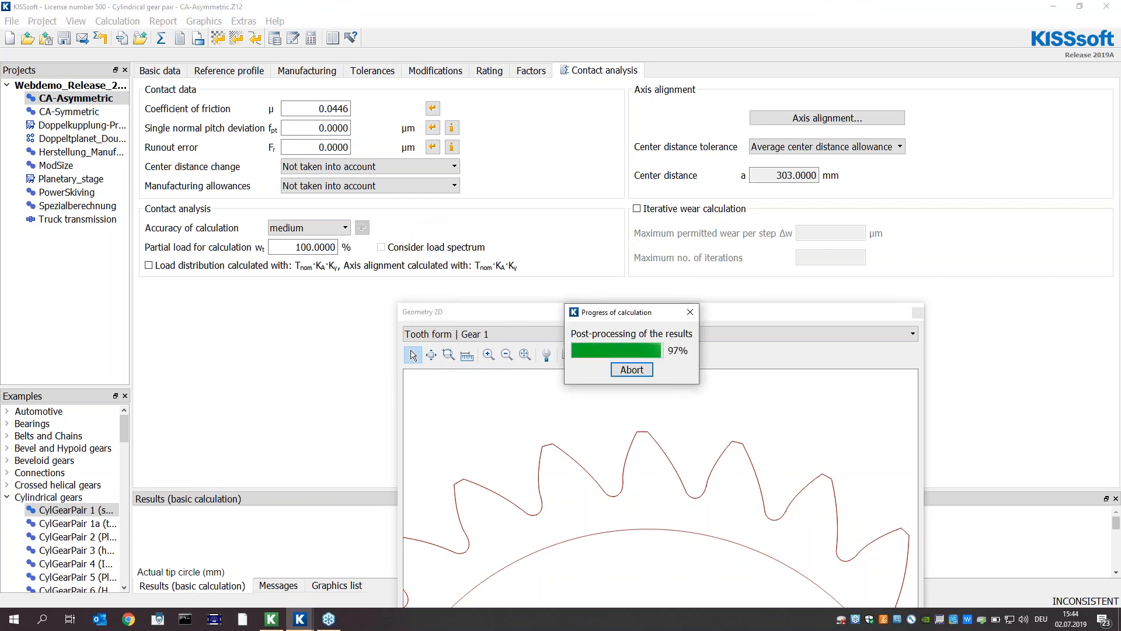
key(Return)
key(Return)
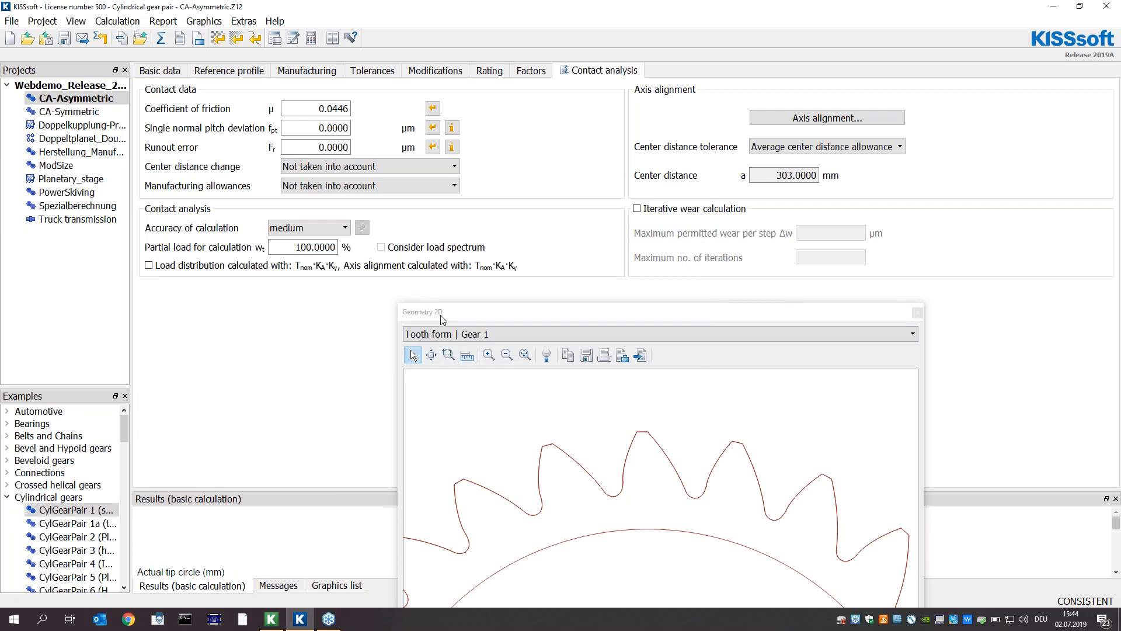
Move the 2D geometry window up and show the contact analysis results in a separate window clear of the input data
drag(441, 315, 529, 6)
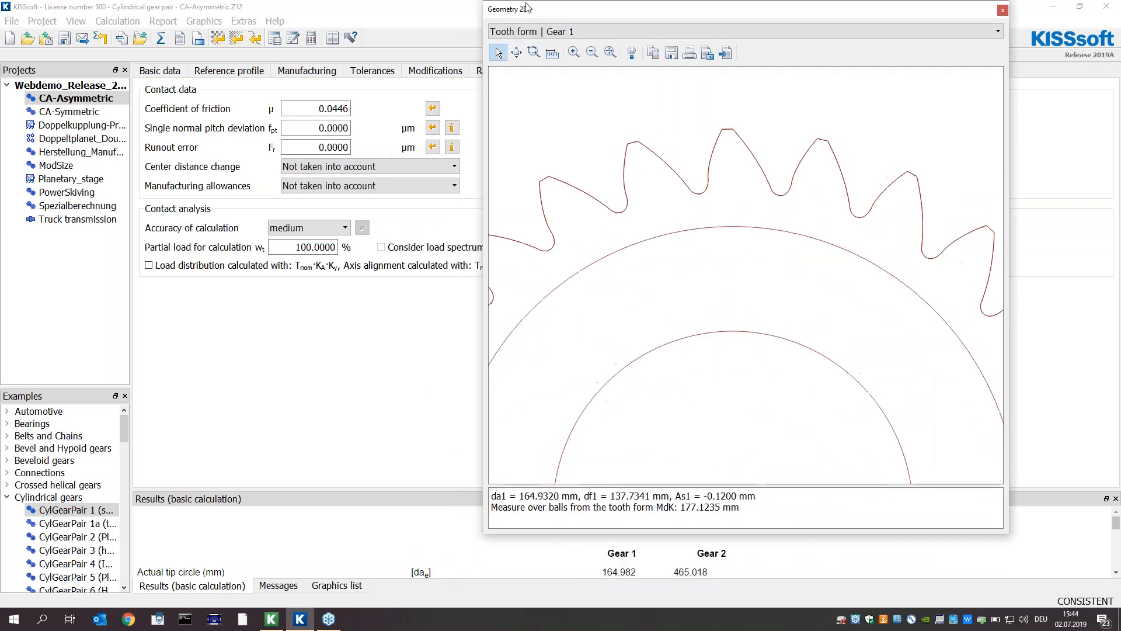
click(80, 24)
click(159, 141)
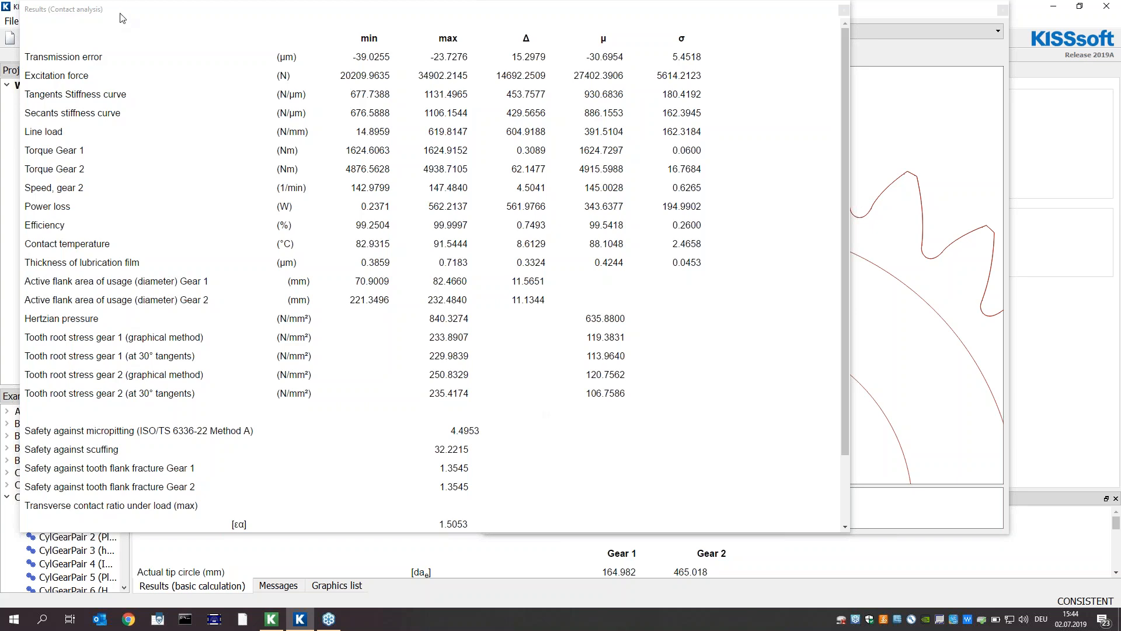
drag(120, 14, 402, 240)
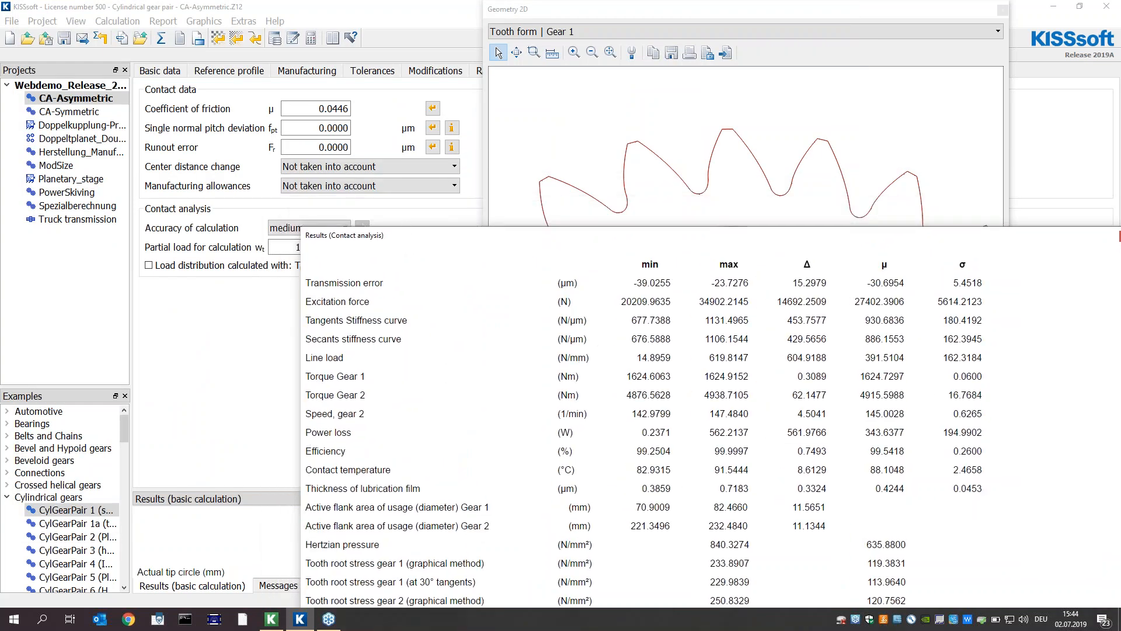
Load the CA-Symmetric project file without saving CA-Asymmetric, dock the results window and close the 2D geometry graphic
double_click(61, 114)
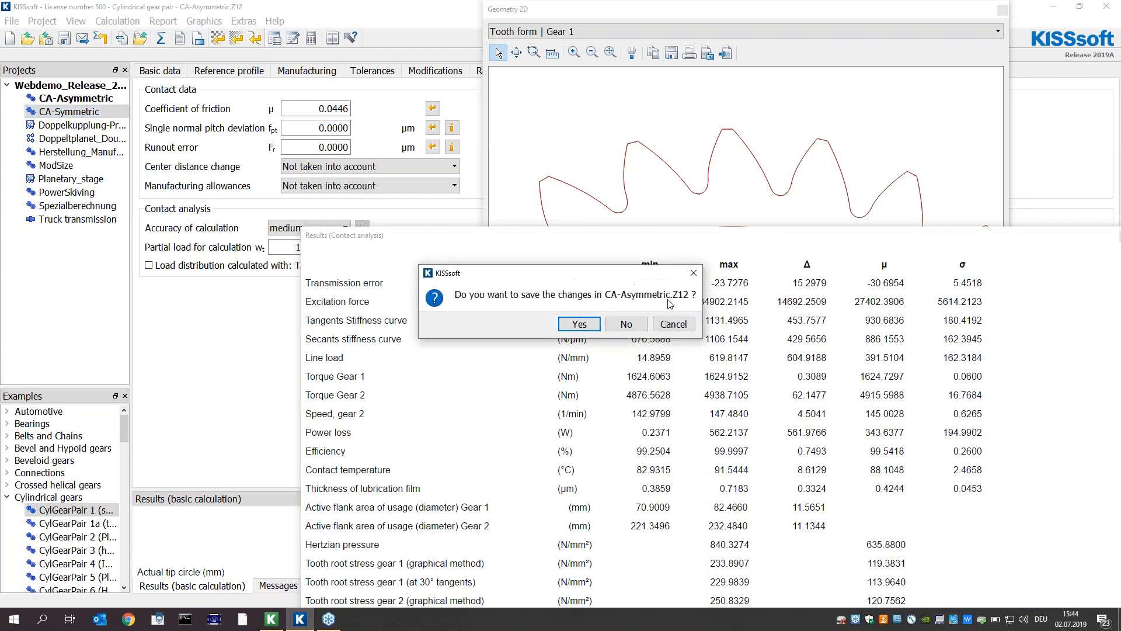
click(636, 327)
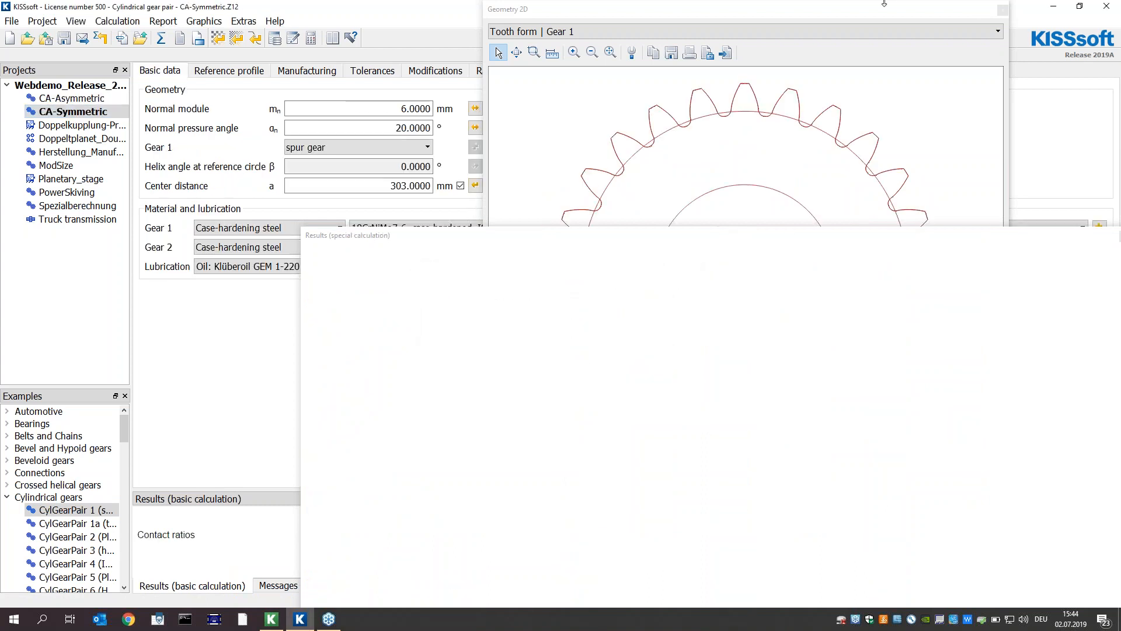
mouse_move(345, 236)
mouse_down()
mouse_move(216, 541)
mouse_move(338, 546)
mouse_move(327, 543)
mouse_up()
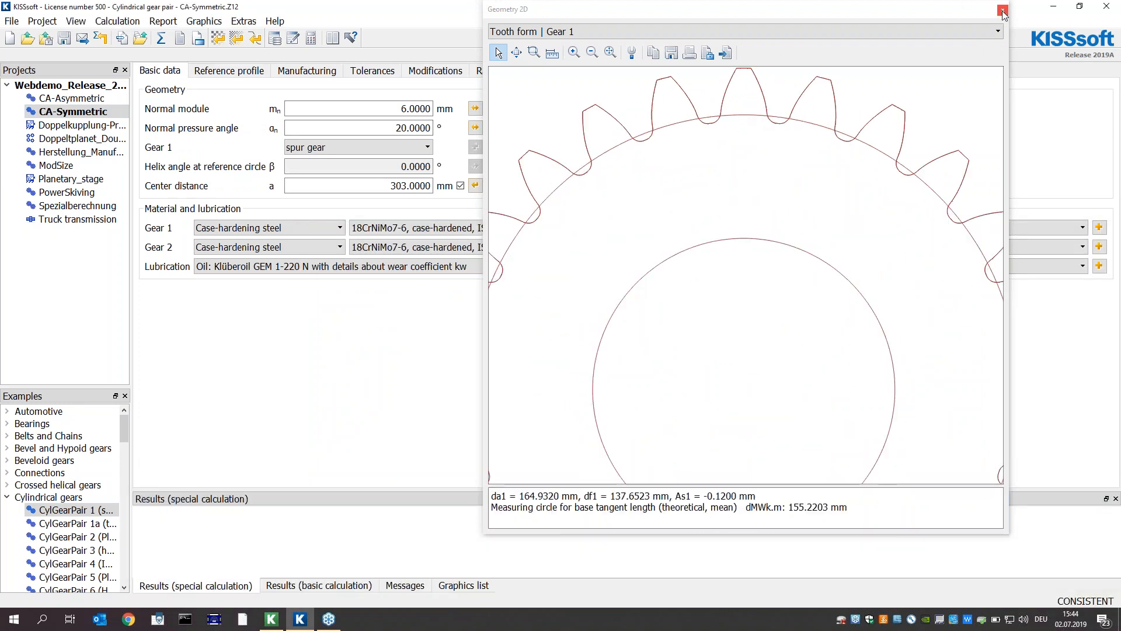
click(1001, 8)
Check the pitch deviation and runout error in the contact analysis data, and display the runout error information clear of the inputs
click(603, 68)
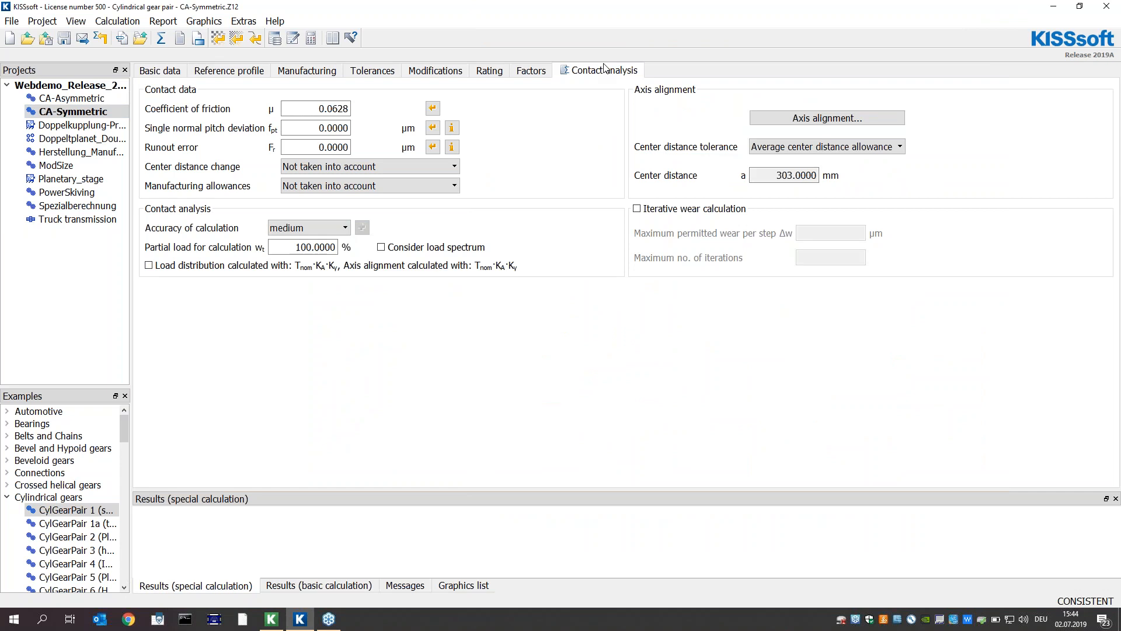
key(Tab)
key(Tab)
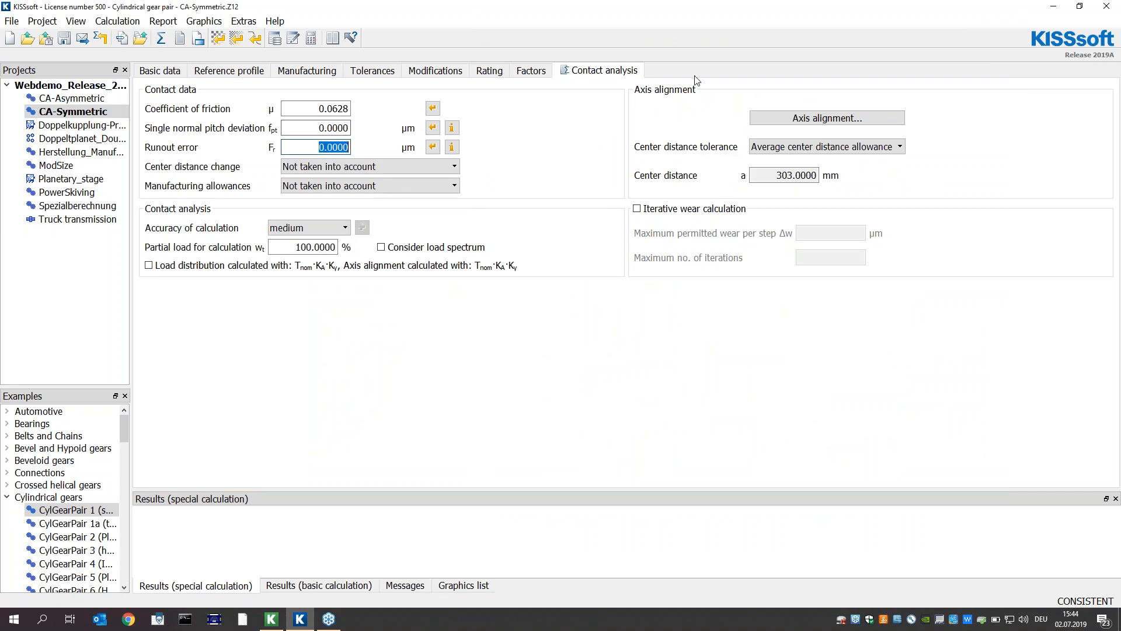
click(452, 147)
drag(418, 428, 468, 13)
drag(549, 147, 555, 313)
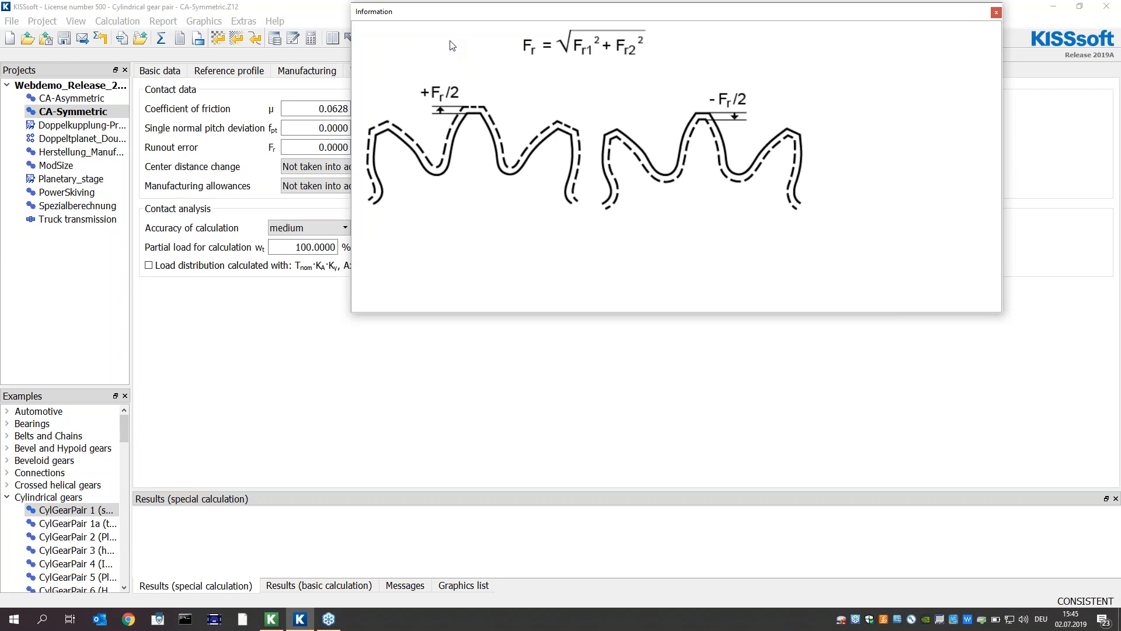
drag(437, 10, 446, 384)
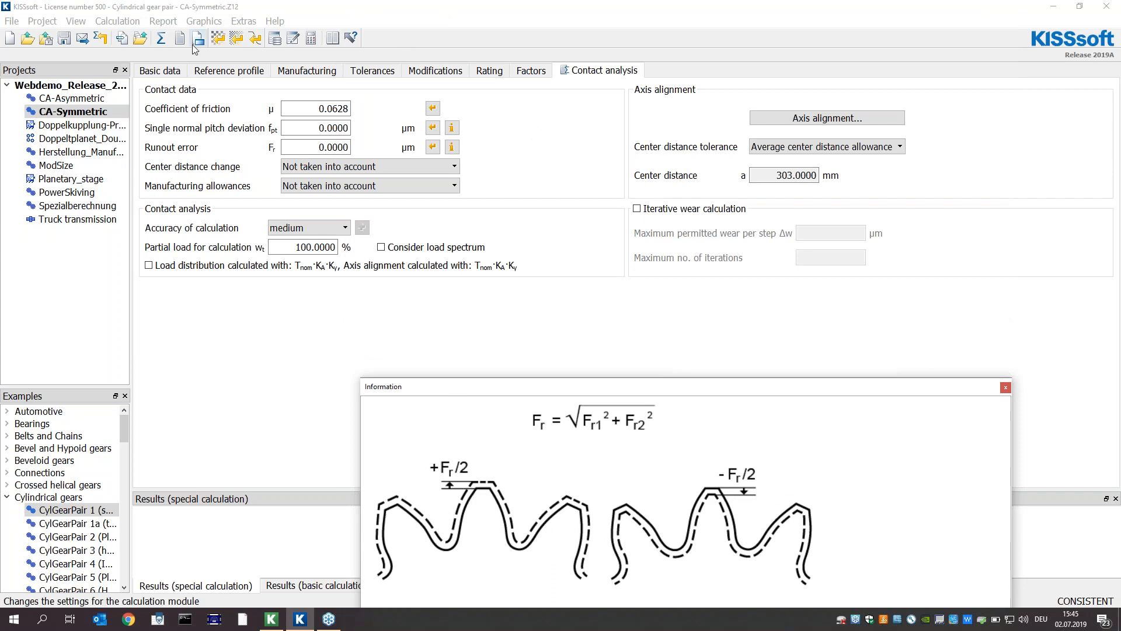
Run the contact analysis of the symmetric gear pair and display the contact pattern on the tooth flank of gear A
click(162, 38)
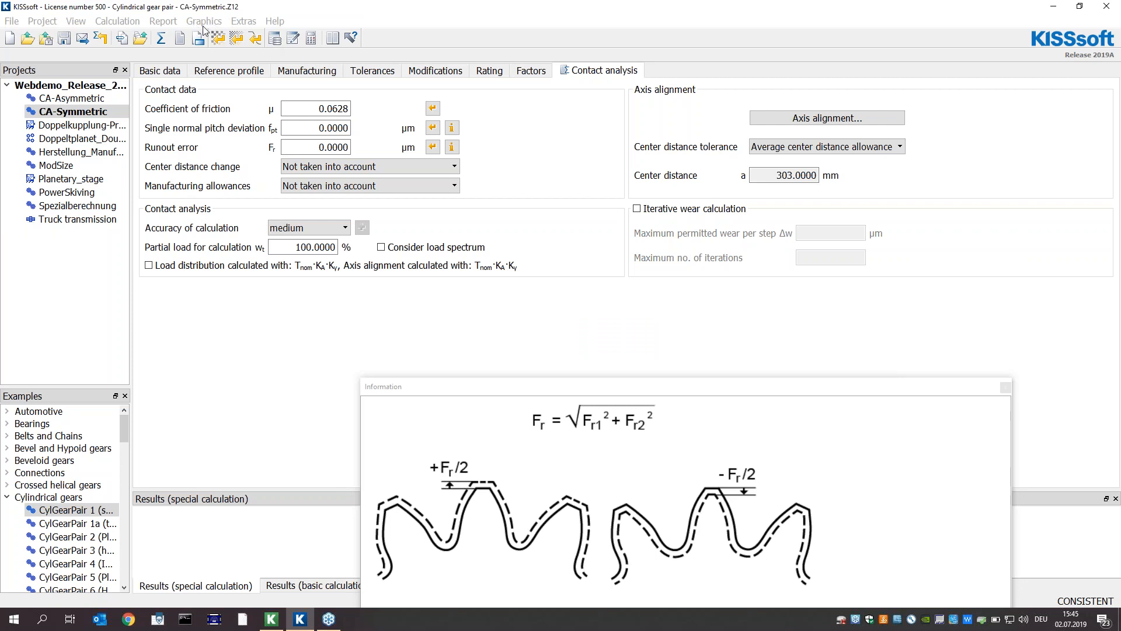
key(Return)
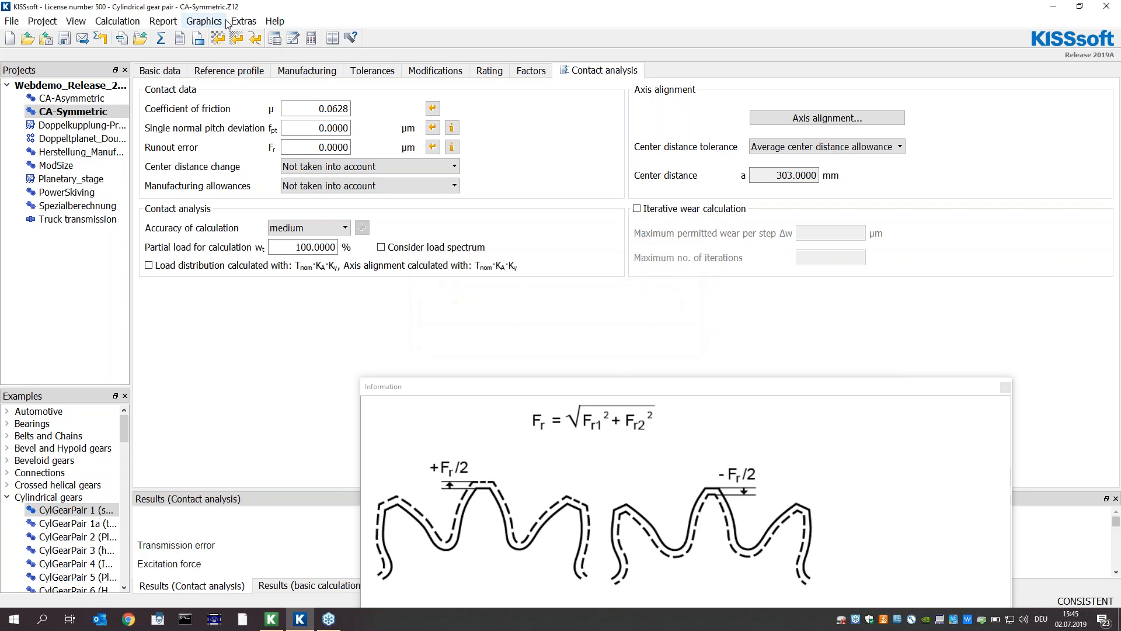
click(207, 22)
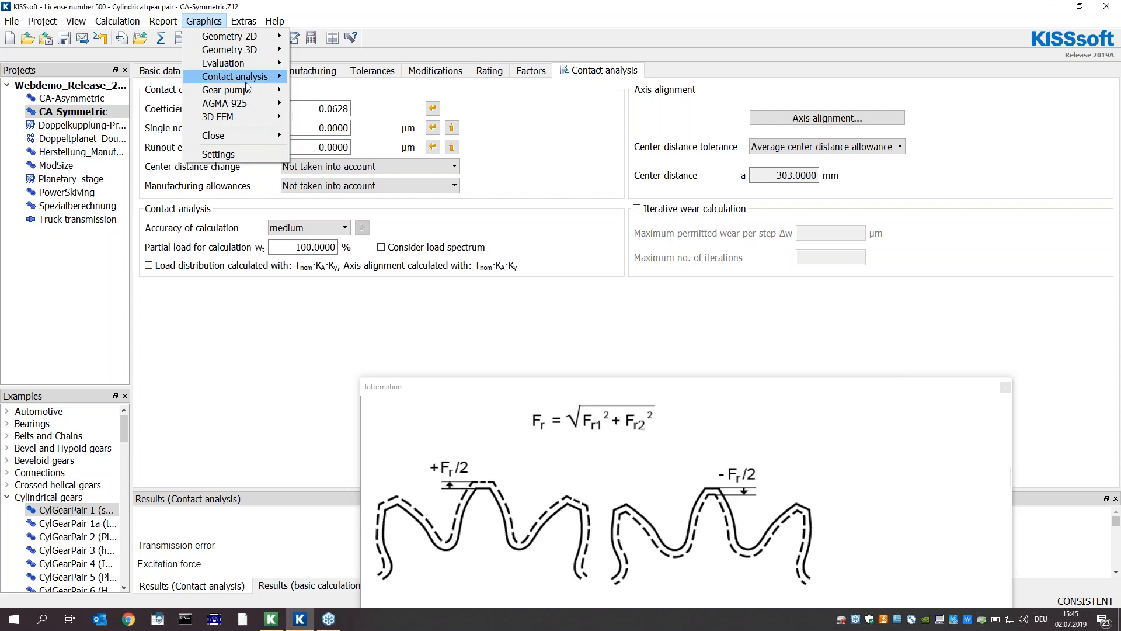
mouse_move(246, 83)
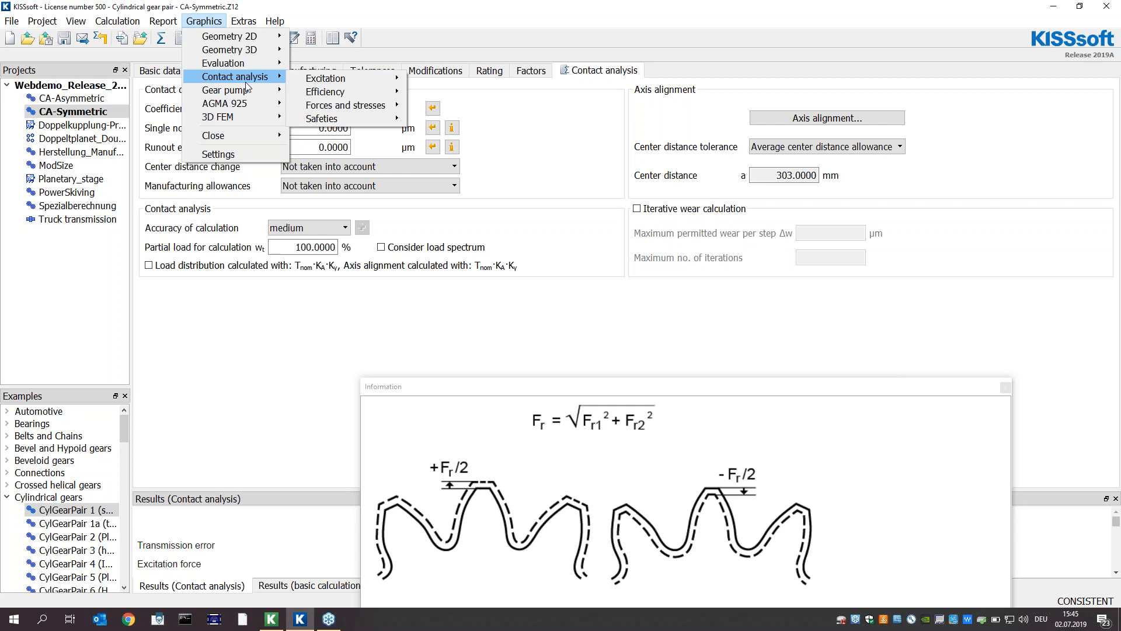
mouse_move(313, 82)
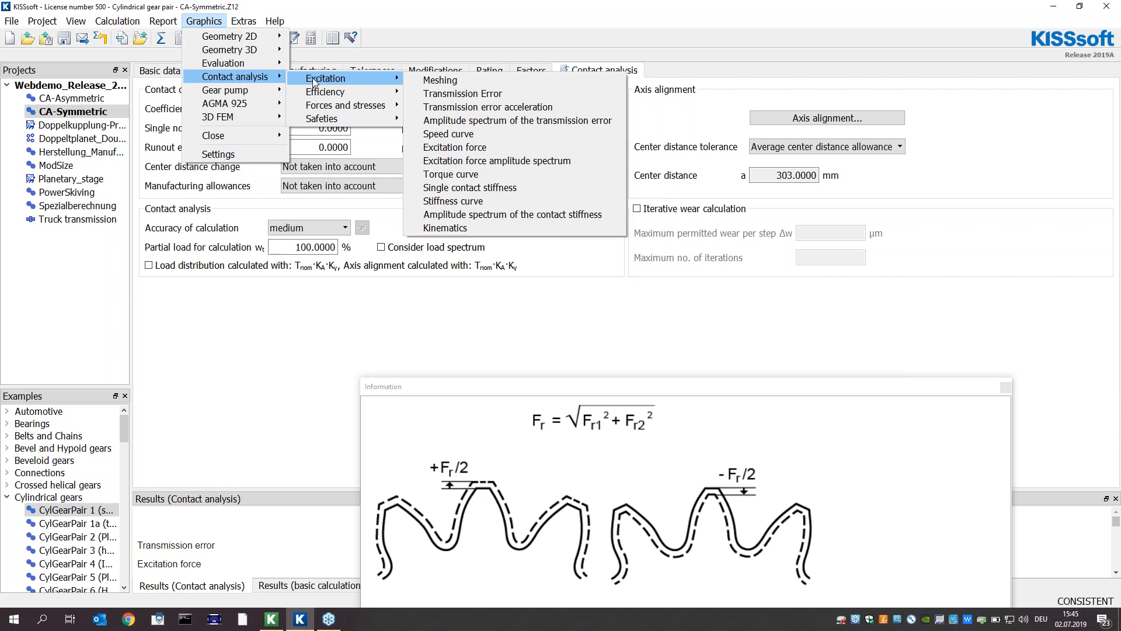
mouse_move(353, 91)
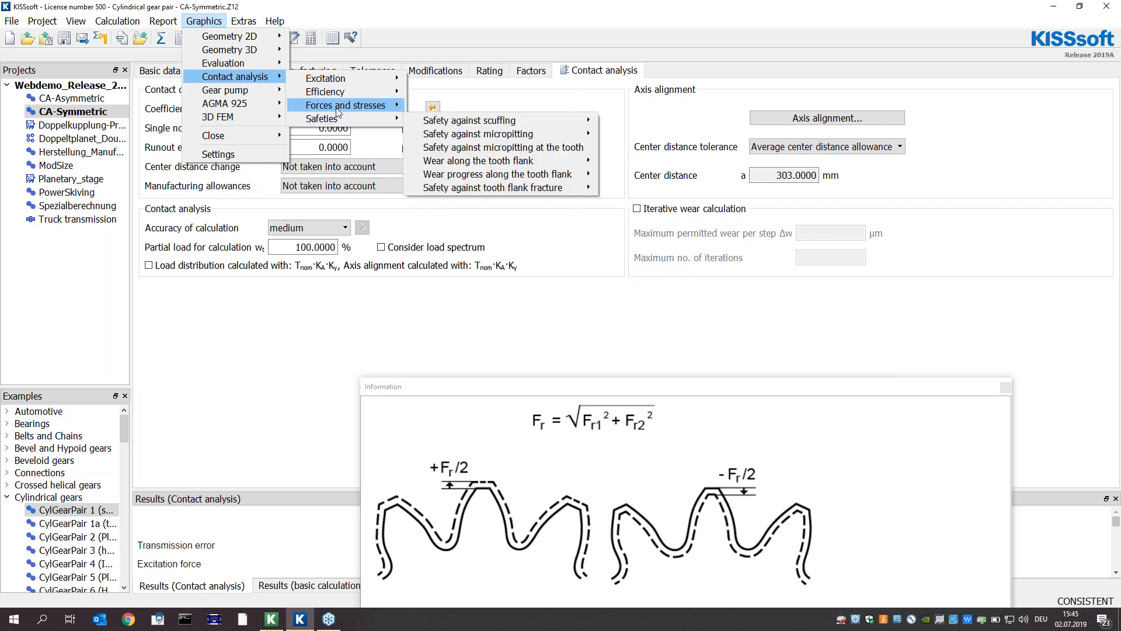
mouse_move(341, 111)
mouse_move(567, 119)
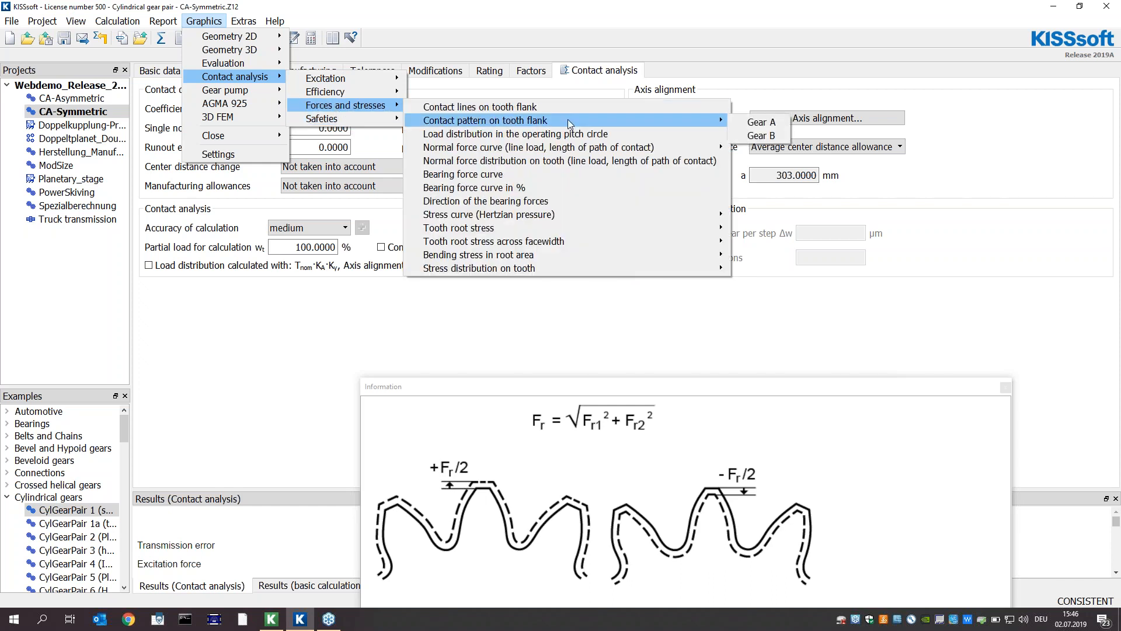
click(759, 122)
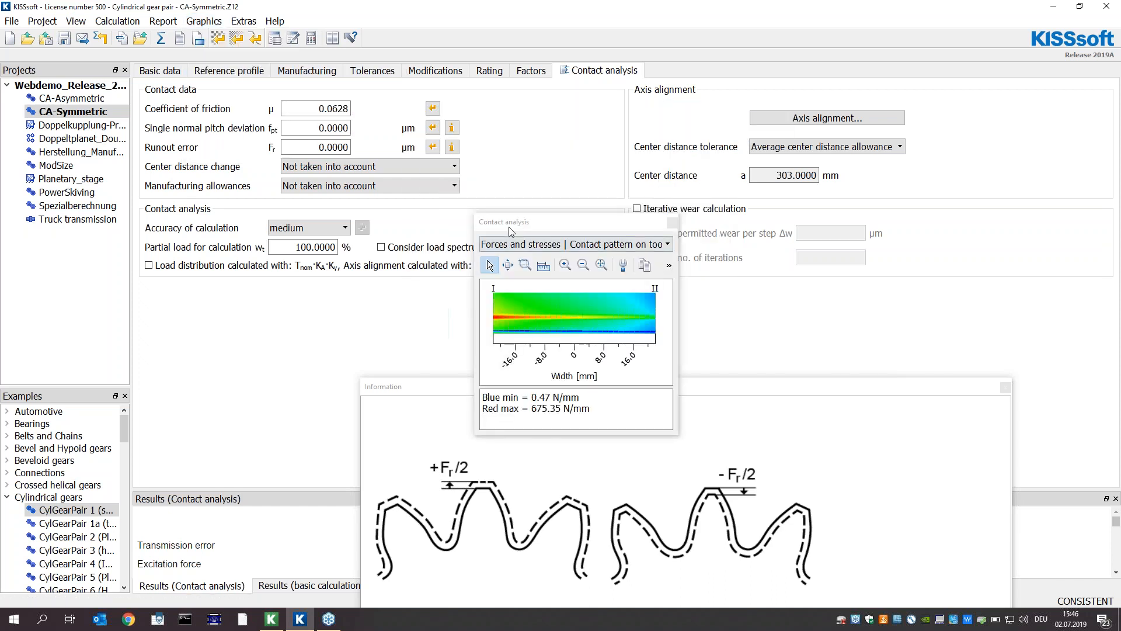
Enlarge the contact analysis graphic and display the 2D tooth root stress of gear A
drag(479, 217, 306, 4)
drag(506, 224, 975, 564)
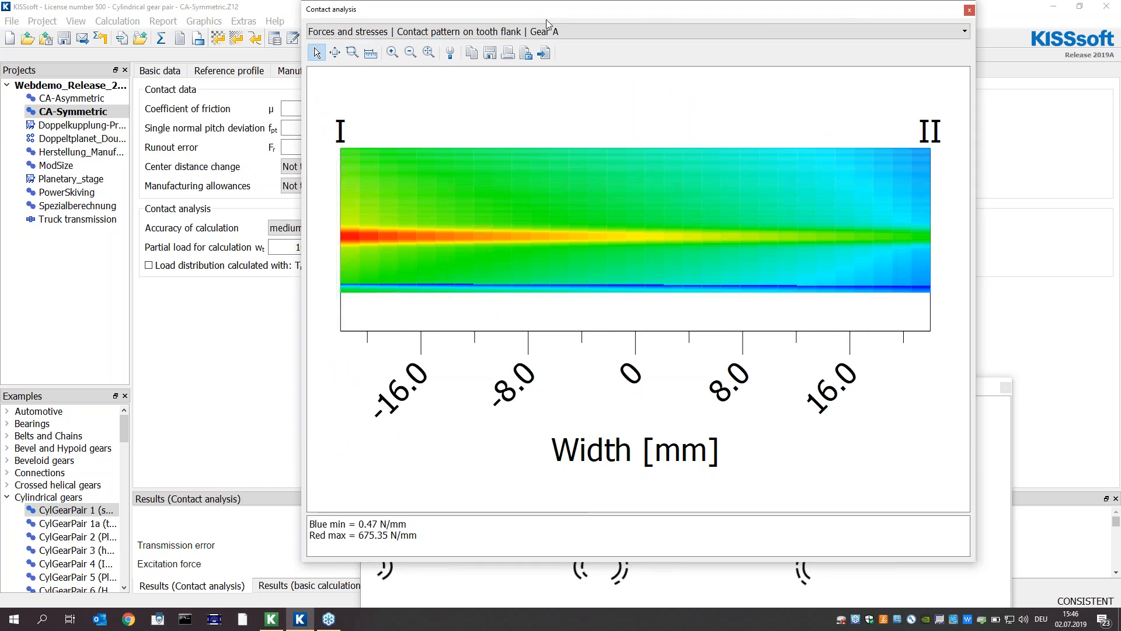
click(580, 34)
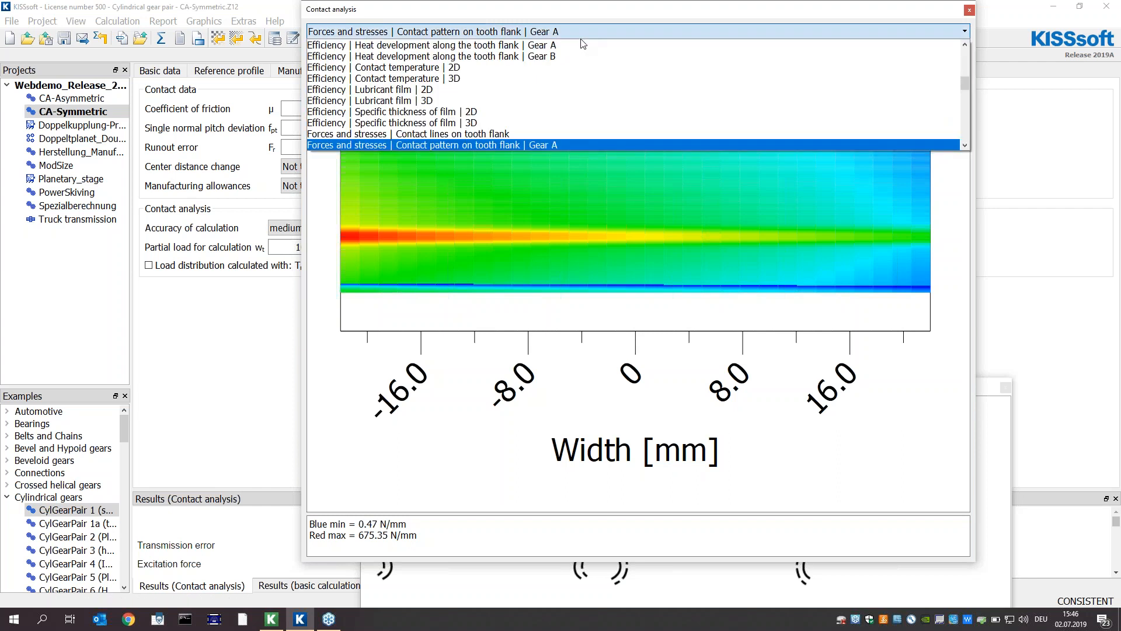
scroll(549, 71, down, 1)
scroll(549, 71, down, 2)
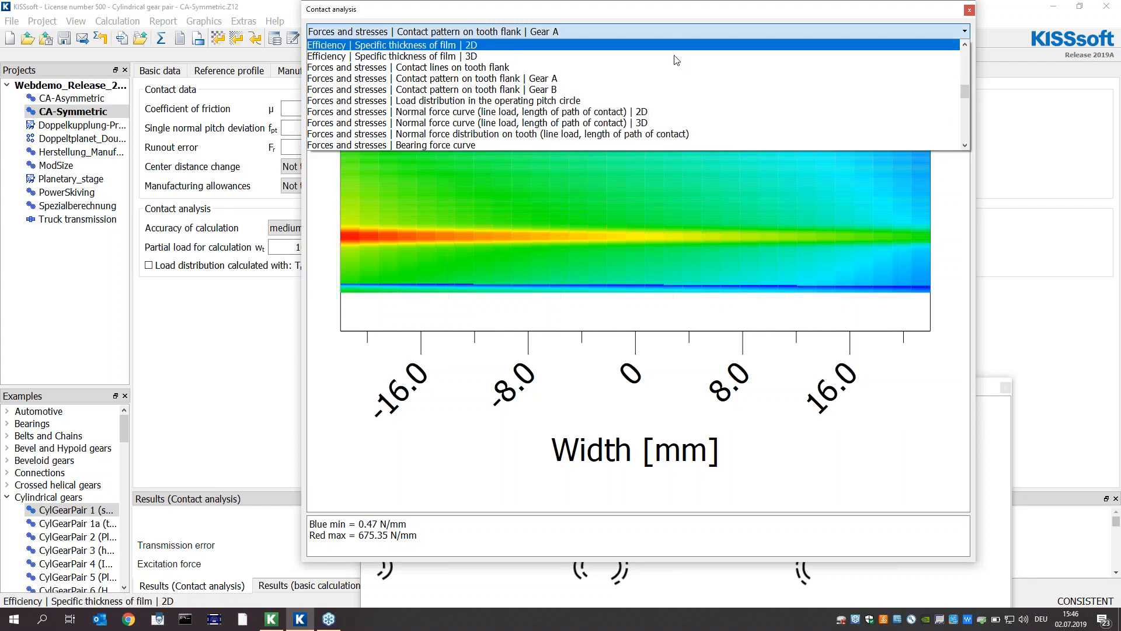
scroll(571, 105, down, 1)
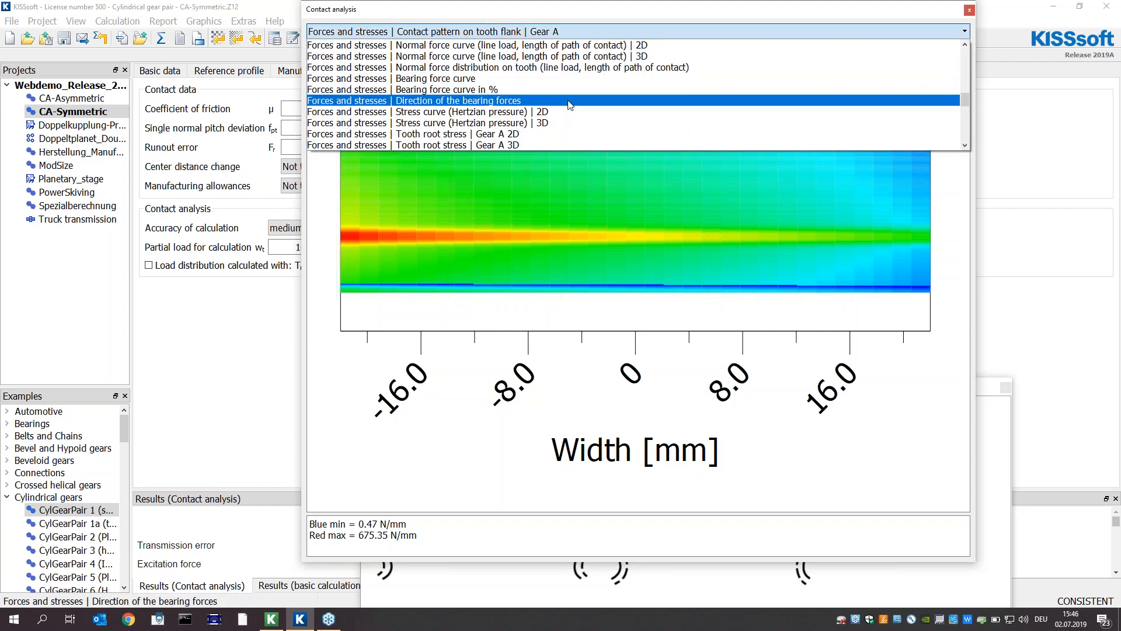
click(566, 123)
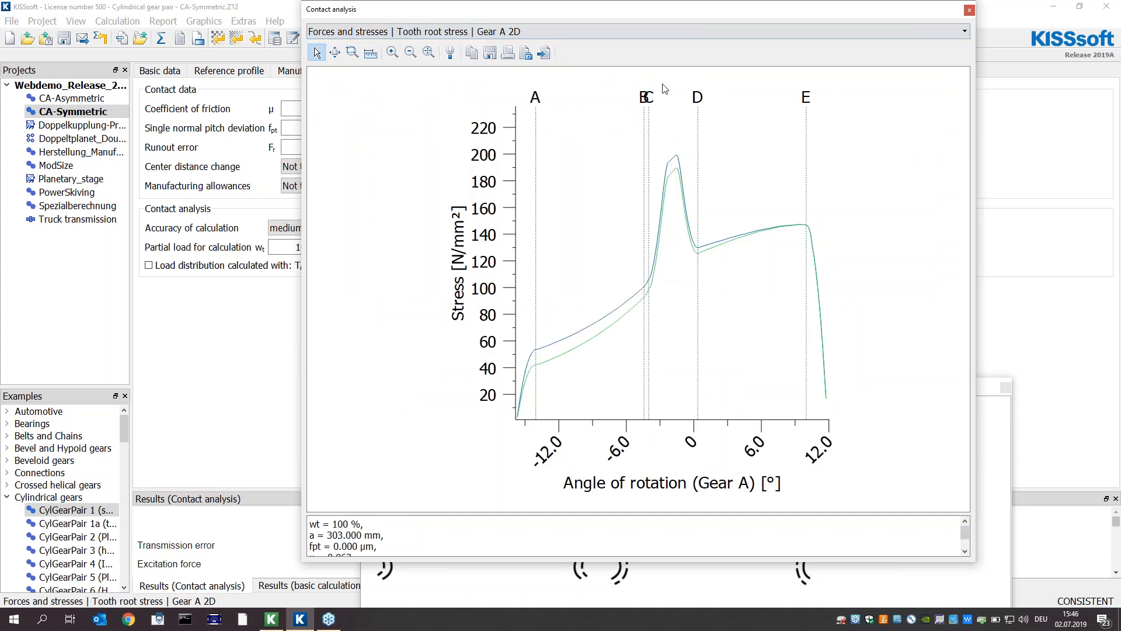
Show the graphic's properties and examine the tooth root stress curves for the graphical method and the 30° tangents
click(450, 53)
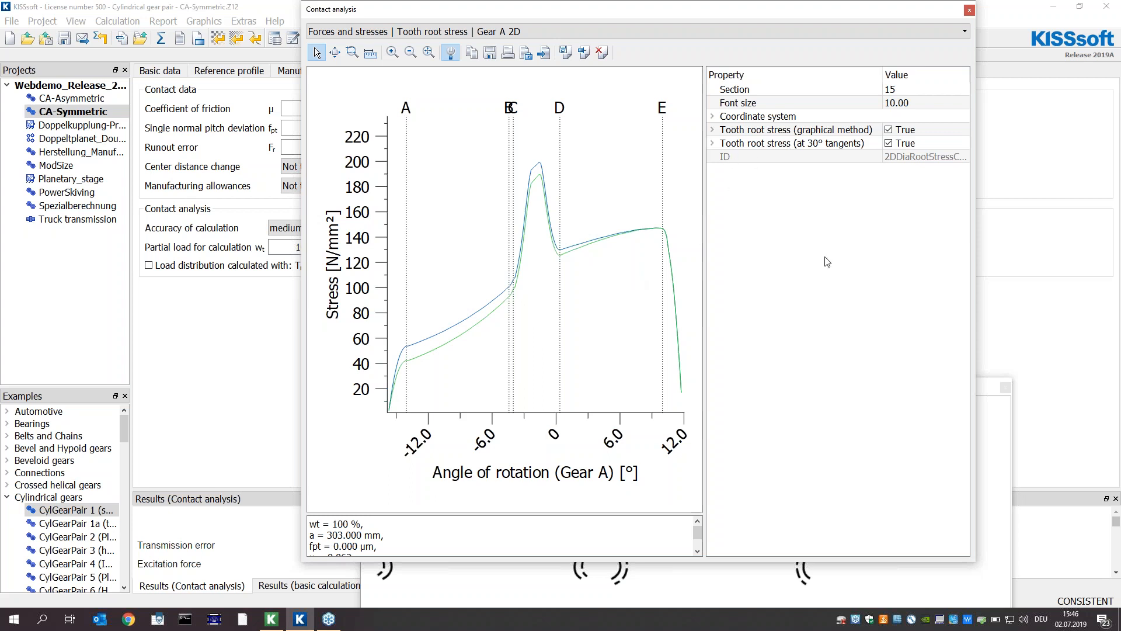
click(781, 148)
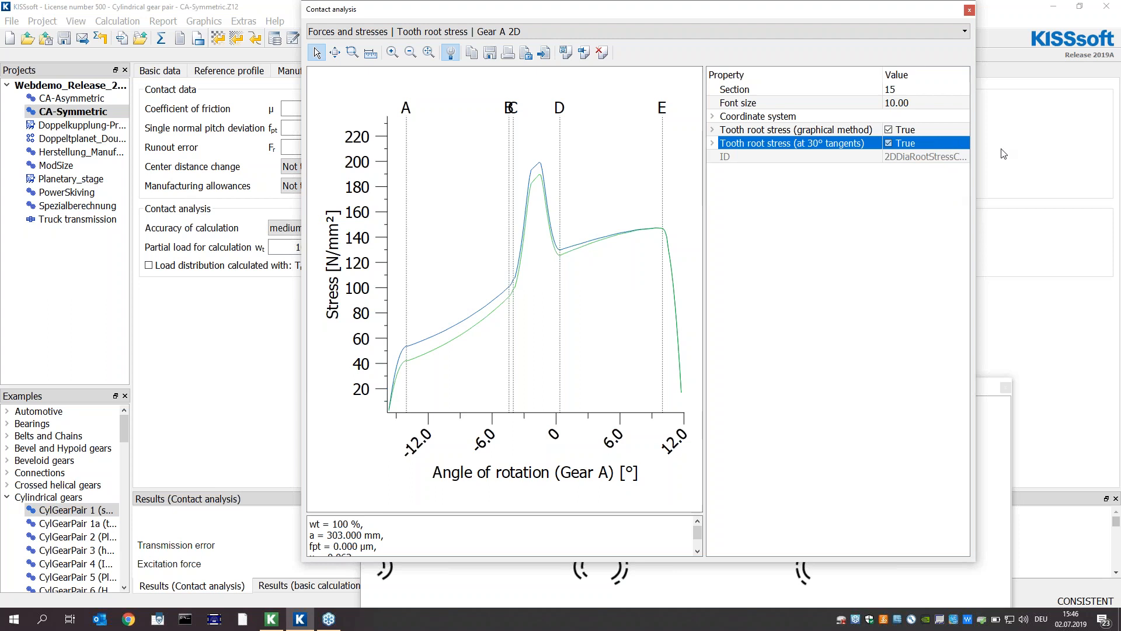
click(797, 132)
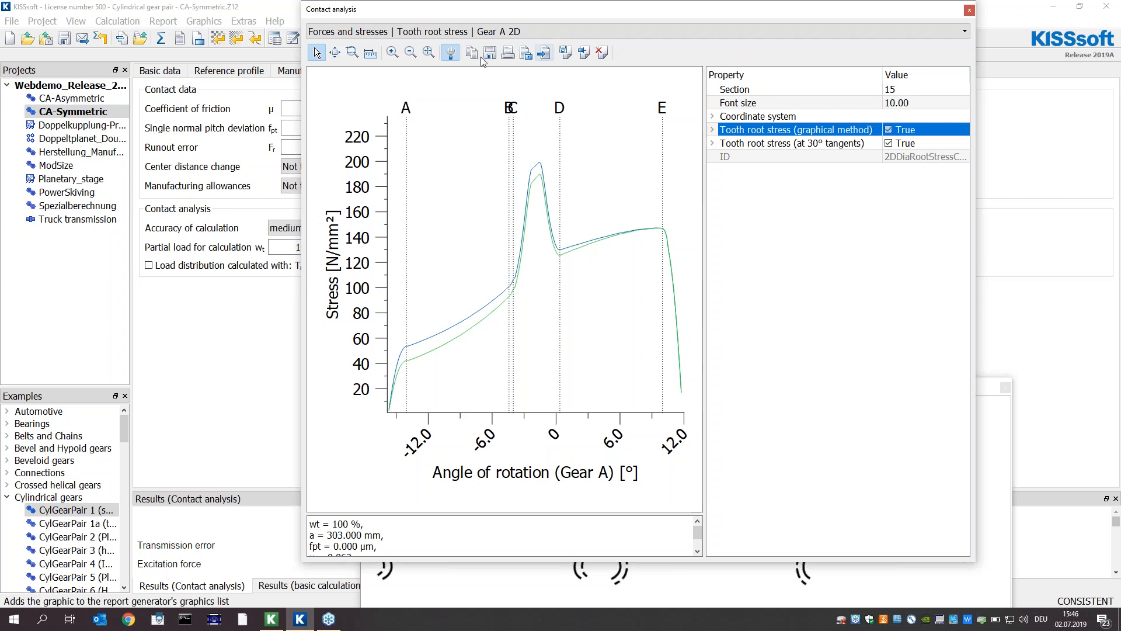
Display the 2D tooth root stress of gear B in the contact analysis graphic
click(469, 33)
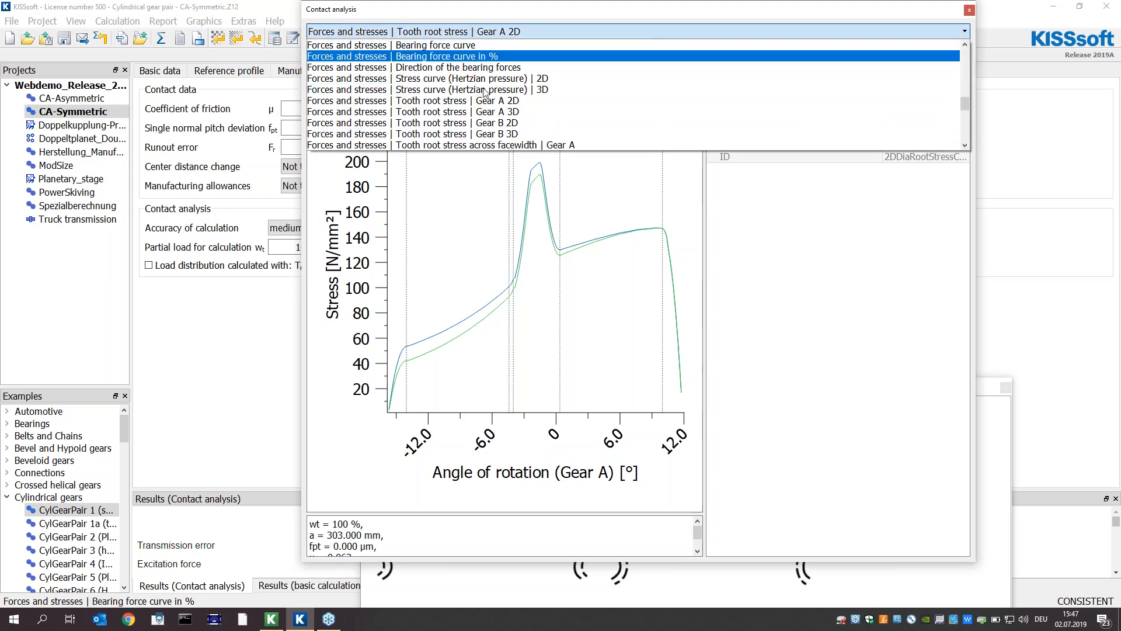
scroll(534, 111, down, 1)
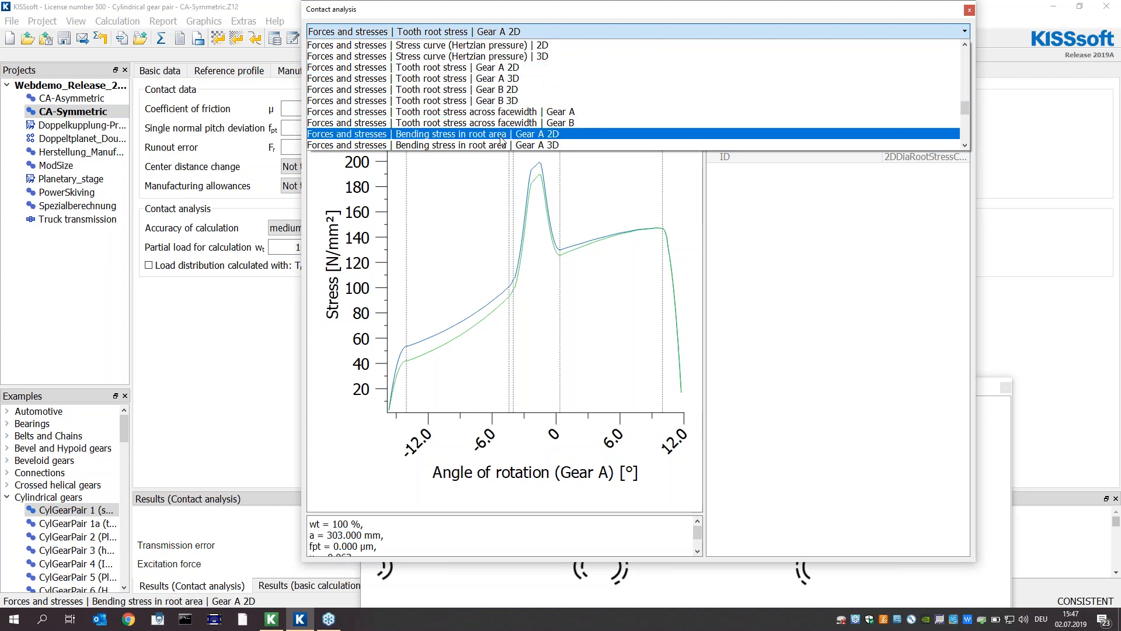
click(508, 89)
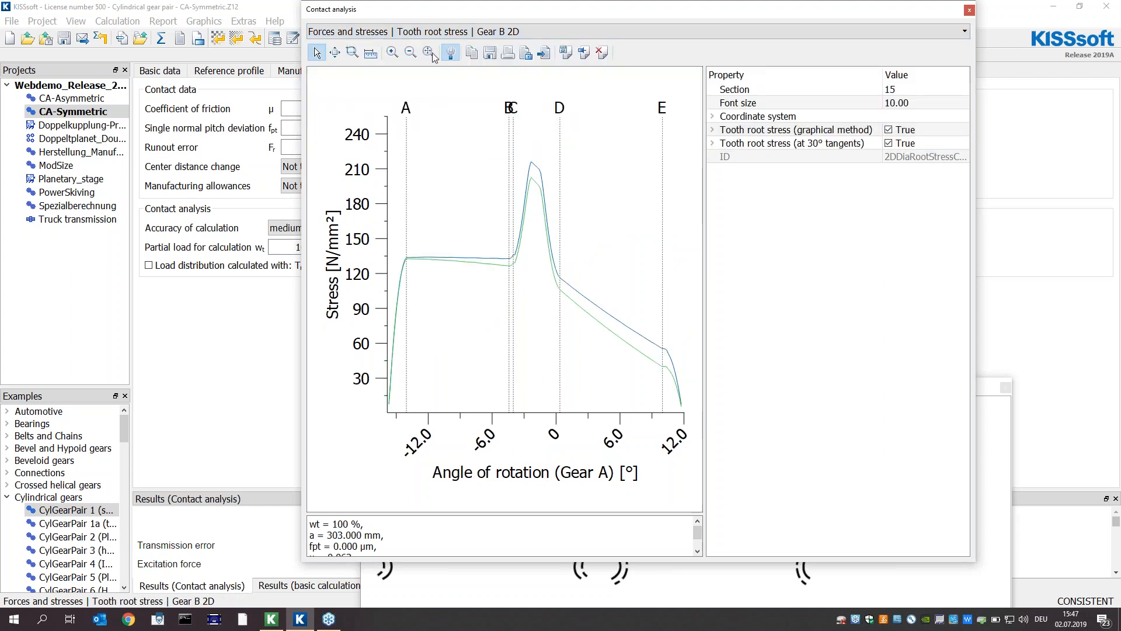
Display the 2D bending stress in the root area for gear A and for gear B
click(398, 34)
scroll(493, 124, down, 1)
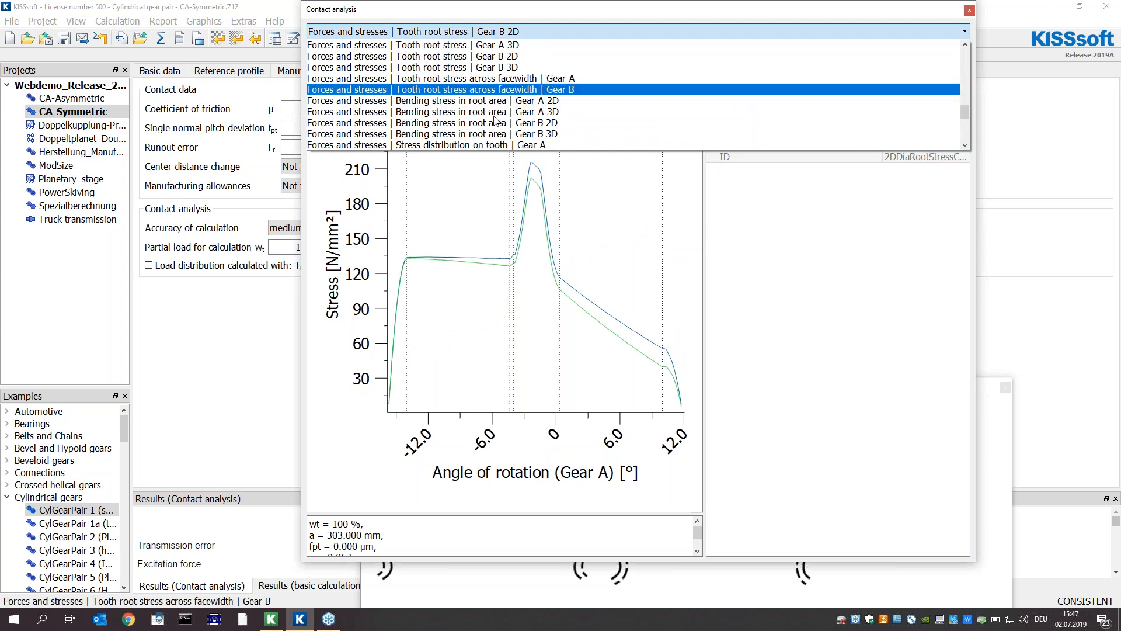
click(470, 103)
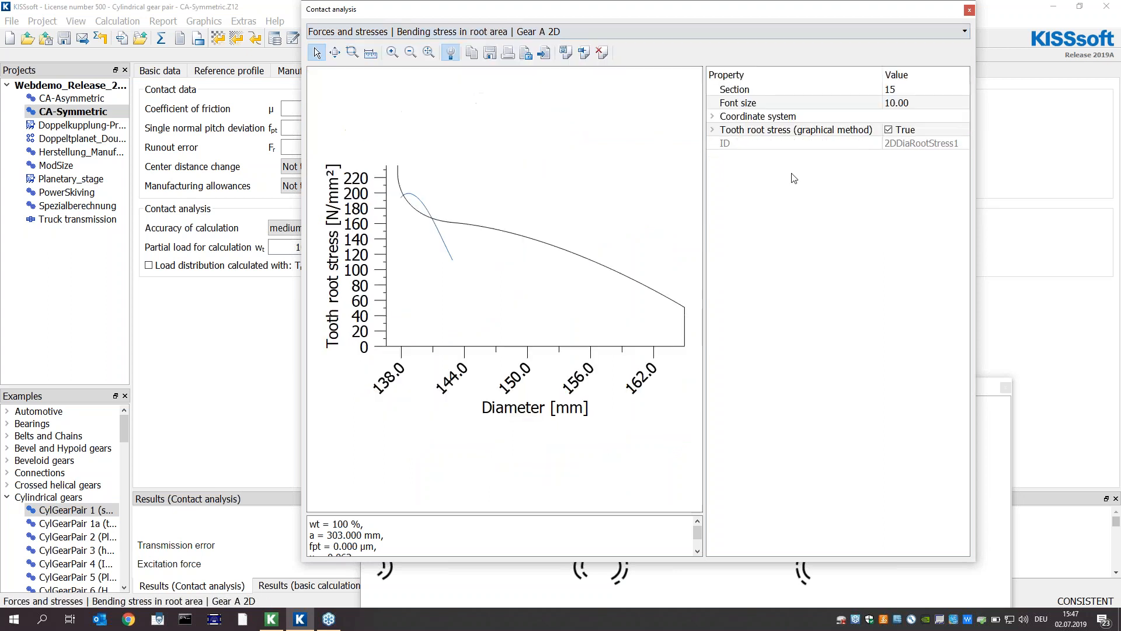
click(468, 33)
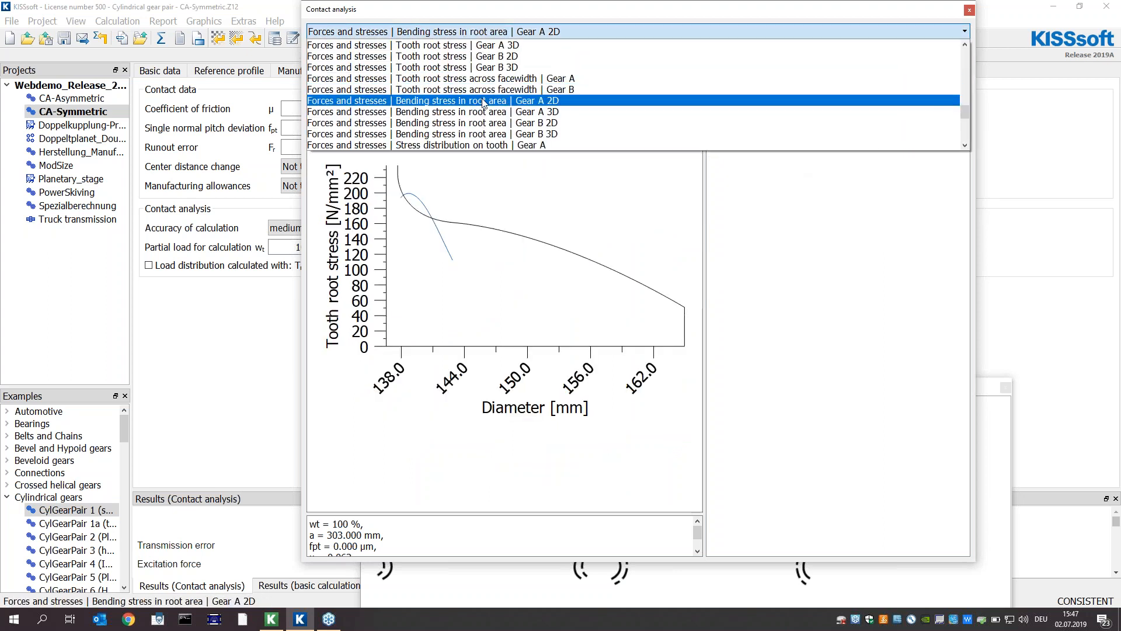
click(511, 123)
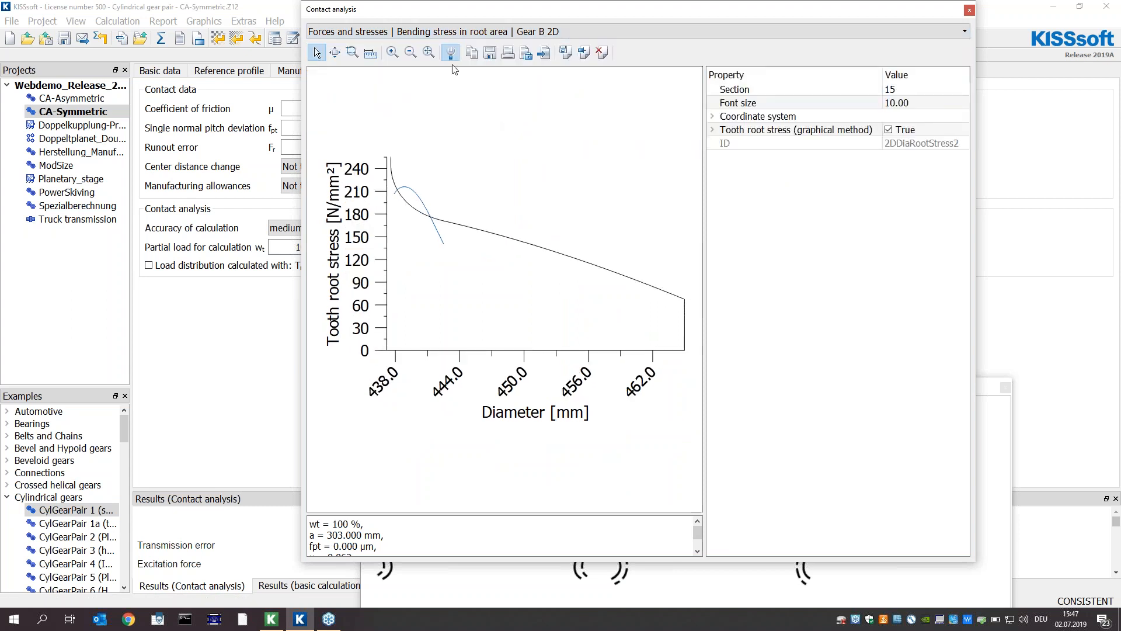
Display the stress distribution on the tooth of gear A and return to its 2D tooth root stress graphic
click(438, 32)
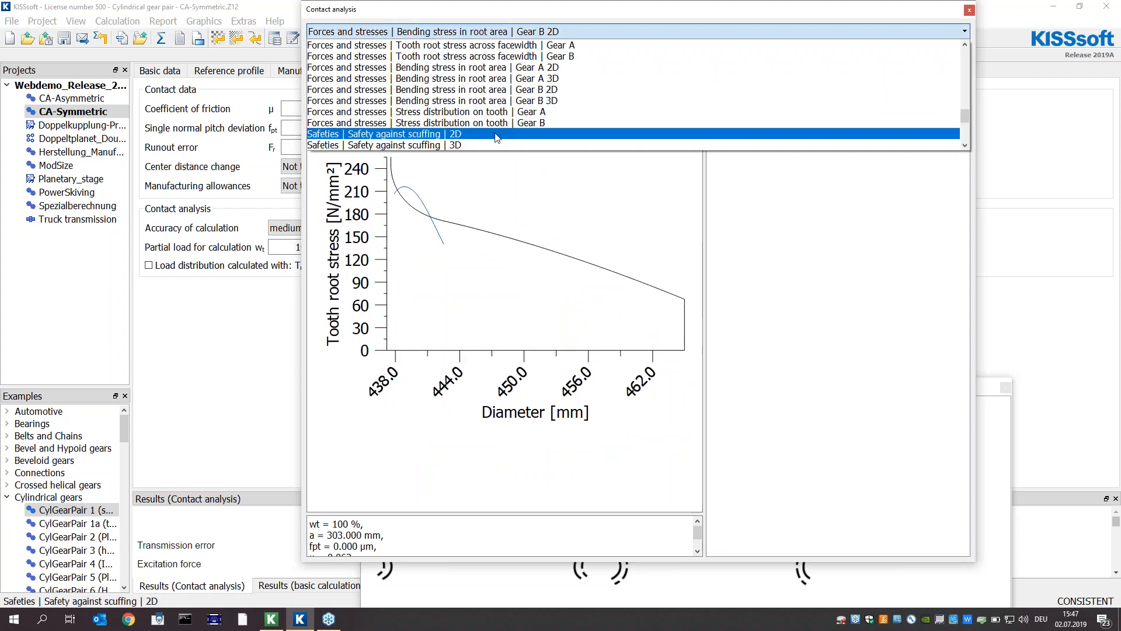
click(526, 112)
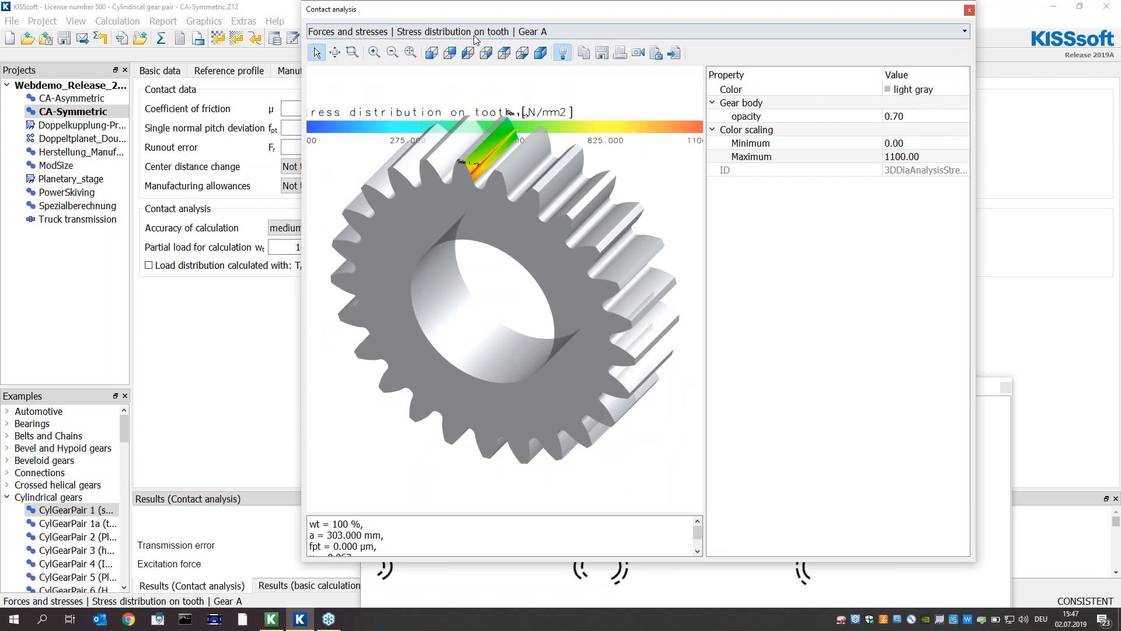
click(508, 32)
scroll(503, 113, up, 3)
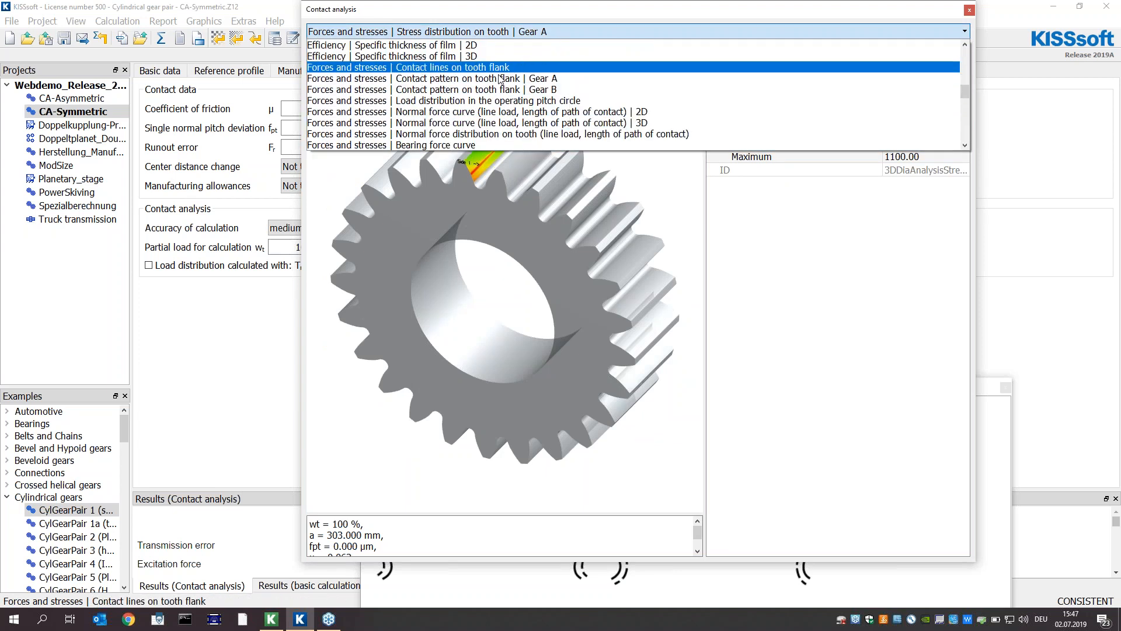
scroll(523, 102, down, 3)
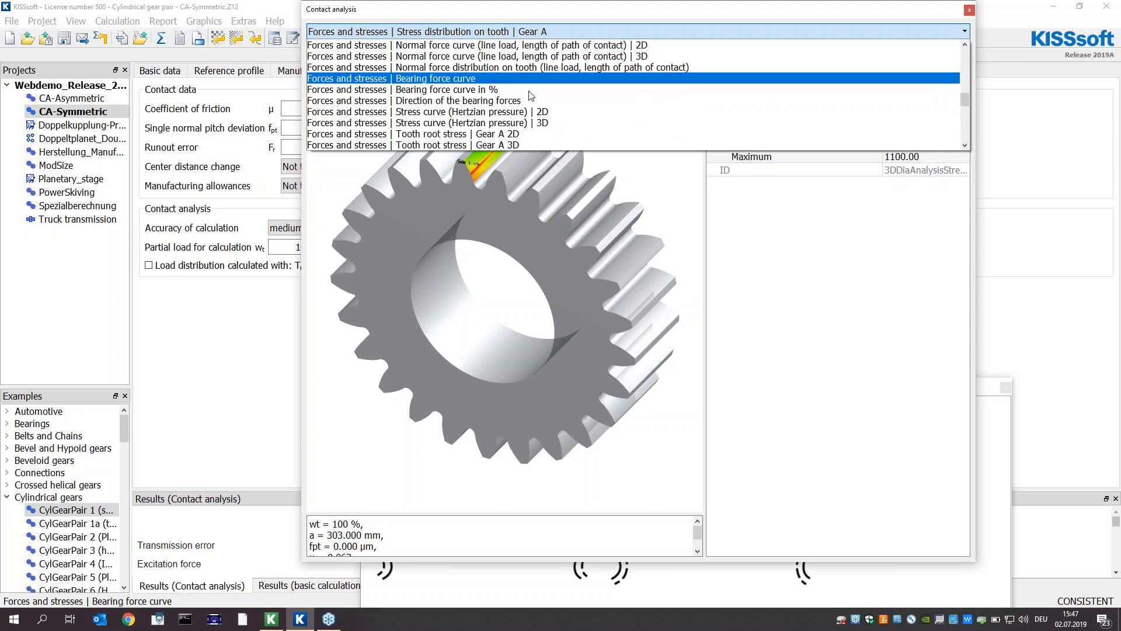
click(525, 138)
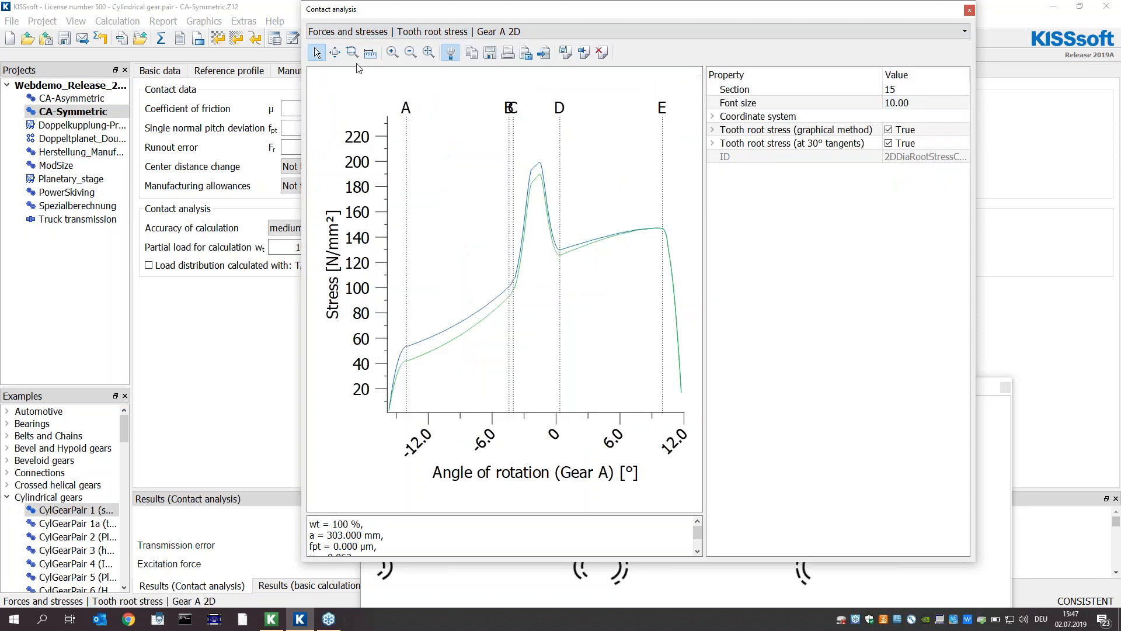
Switch through the tooth root stress graphics of gear B to the tooth root stress across facewidth of gear A
click(390, 31)
click(390, 31)
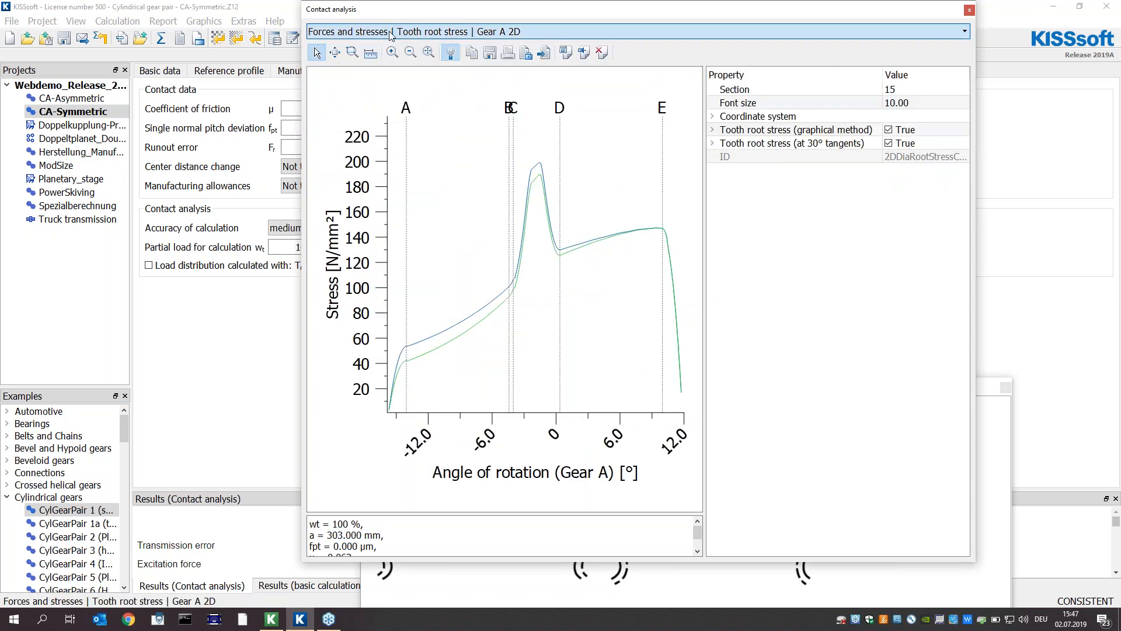
scroll(389, 31, down, 1)
scroll(737, 32, down, 1)
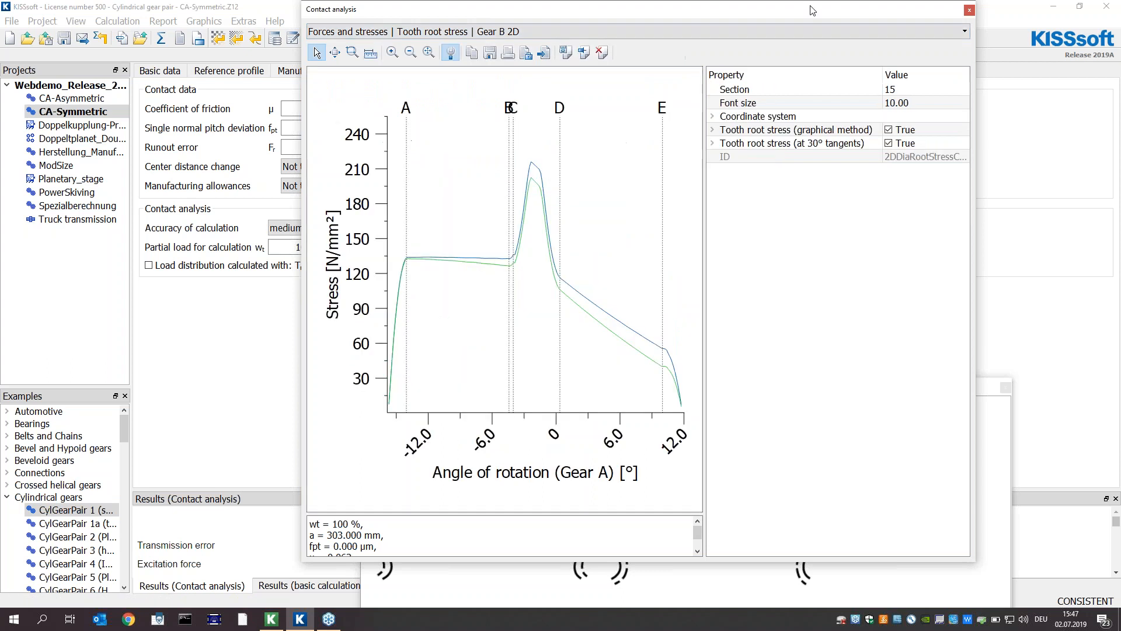
key(Down)
key(Down)
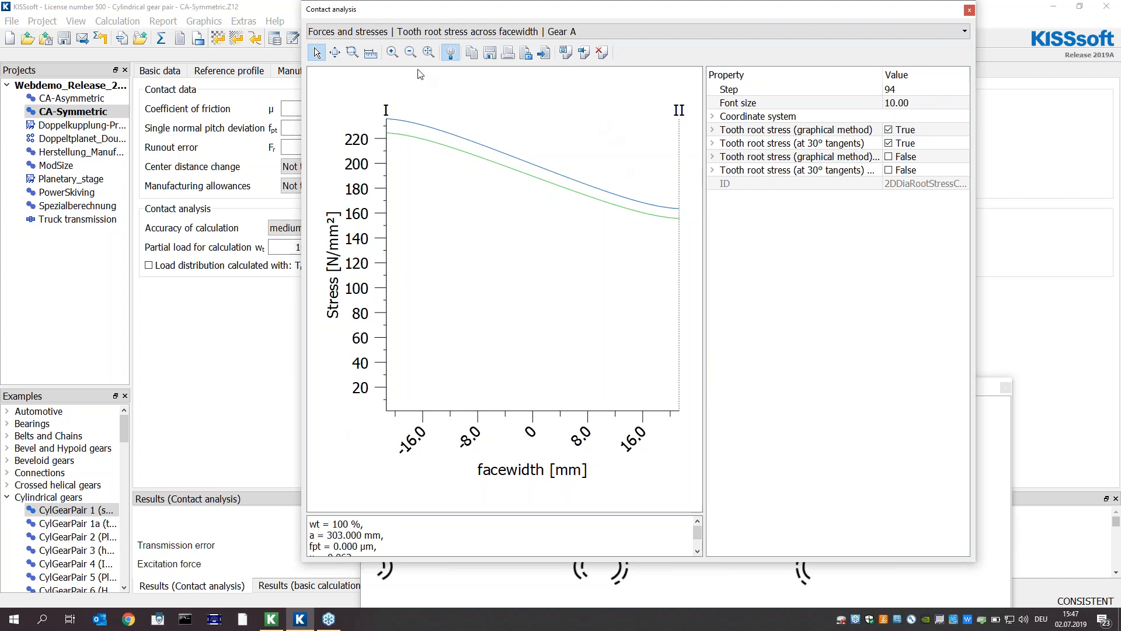
Check the 30° tangents and graphical method entries of the facewidth stress graphic and close the contact analysis window
click(833, 147)
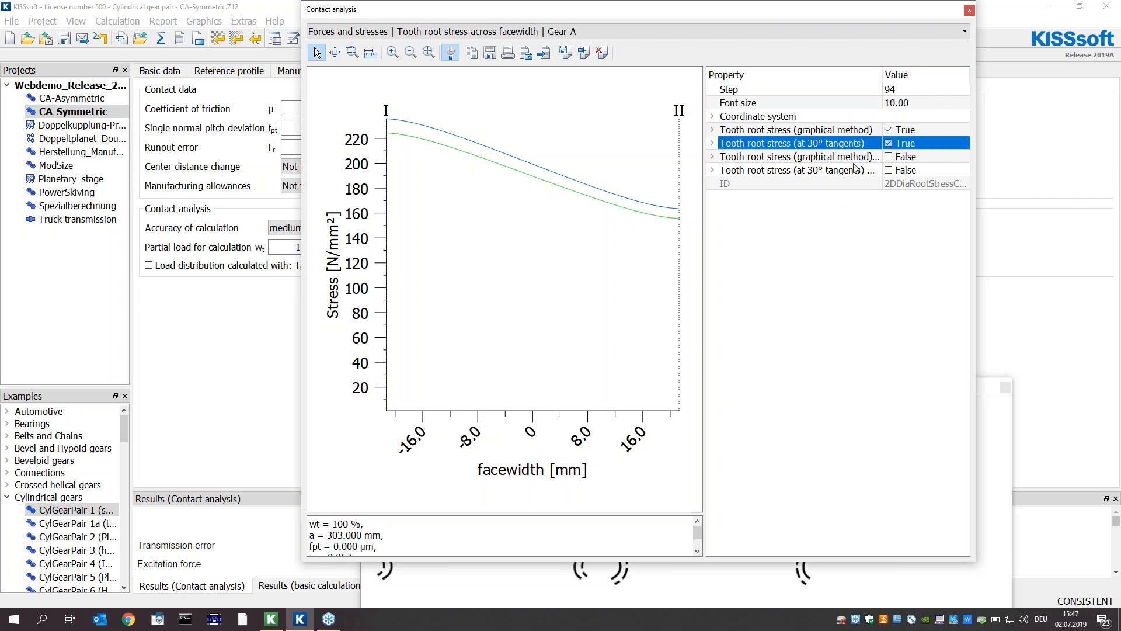
click(827, 132)
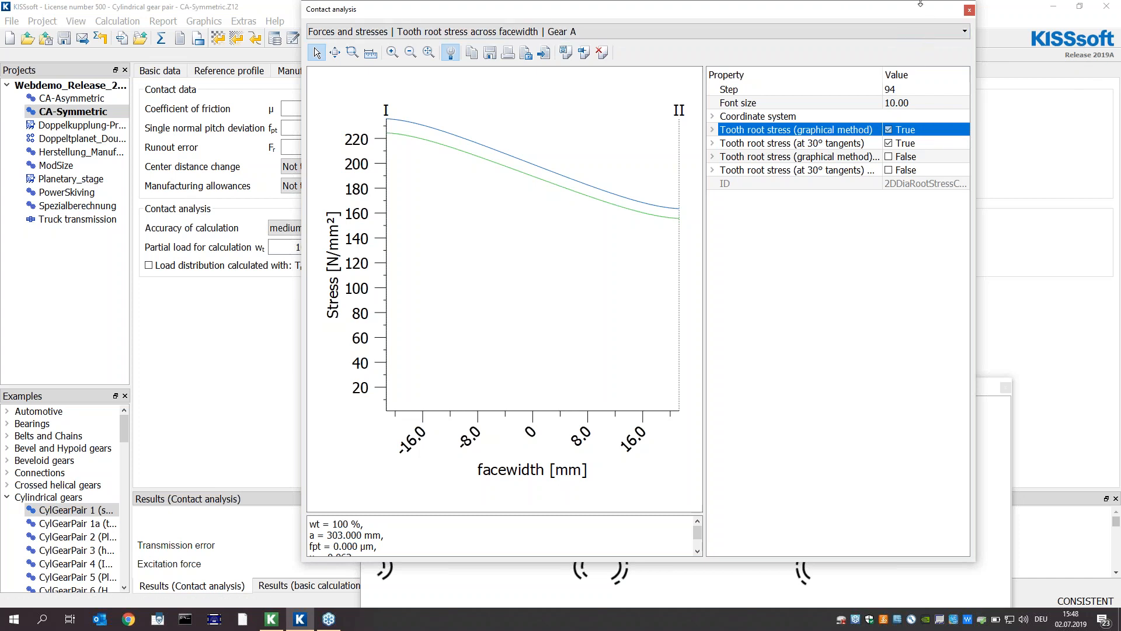
click(969, 10)
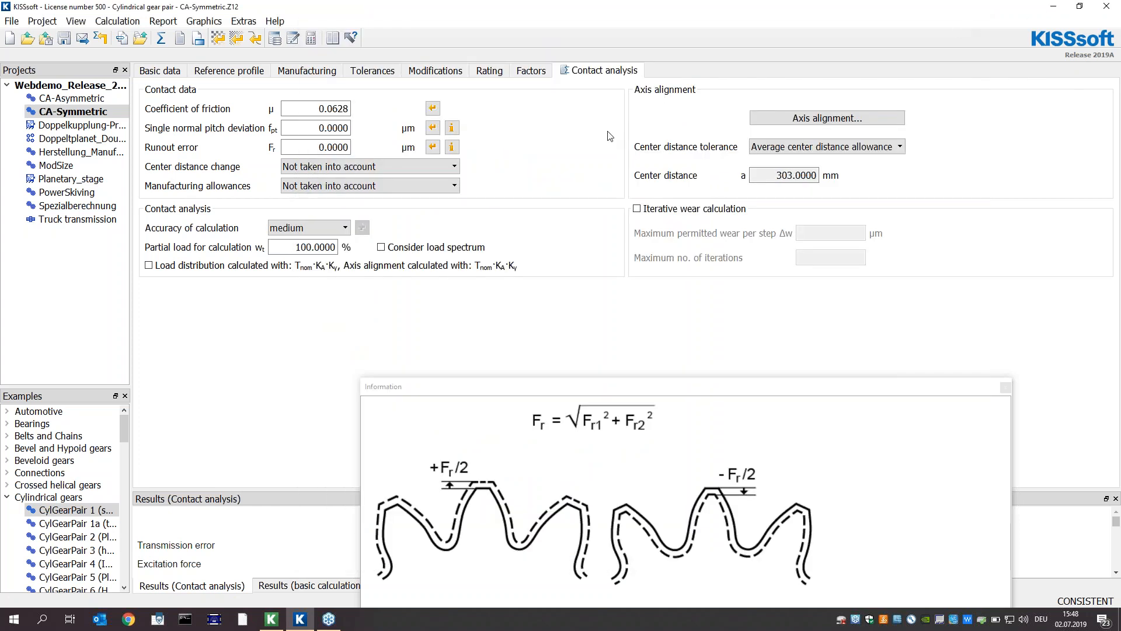
Load the Doppeltplanet_Double_Pinion_Planetary four gears train and run its calculation, acknowledging the messages
double_click(82, 140)
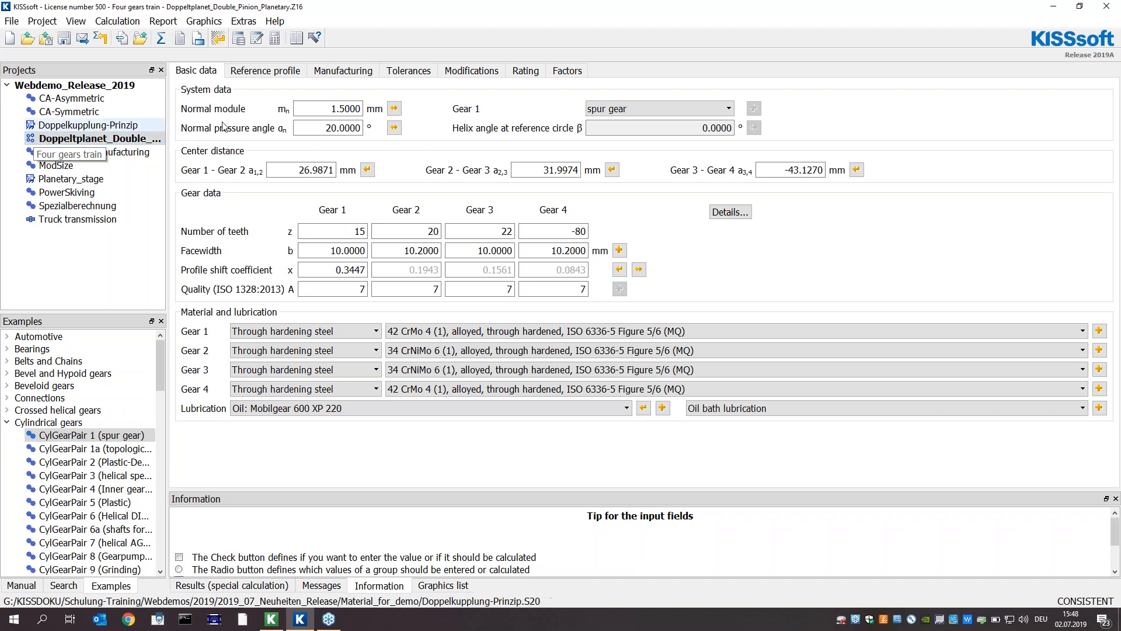
drag(560, 232, 602, 230)
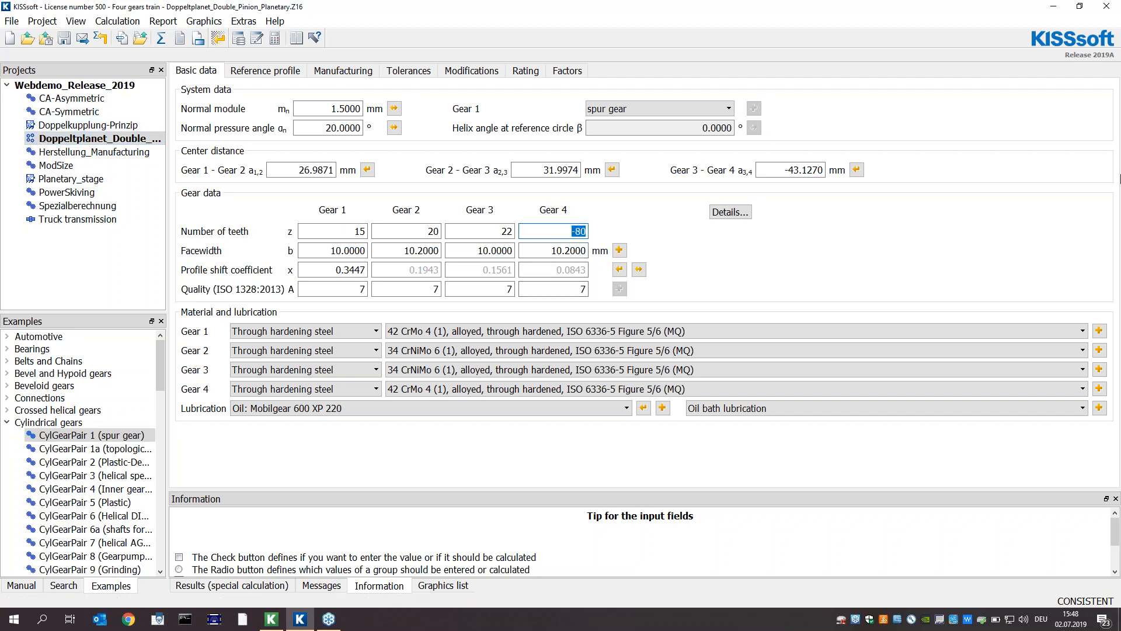
click(160, 38)
click(680, 377)
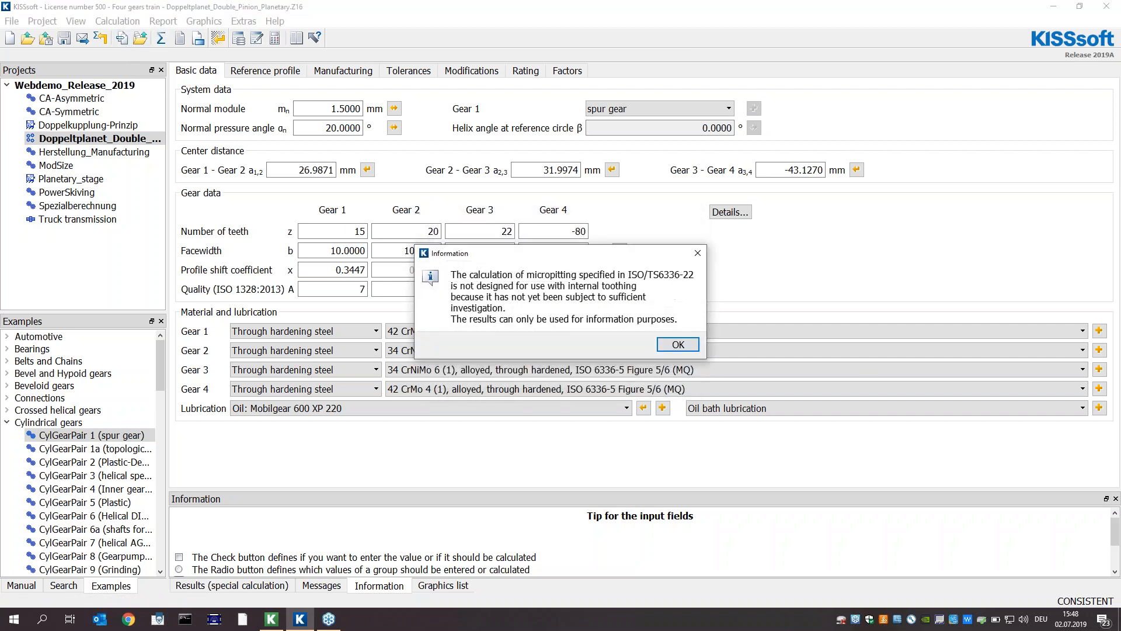
click(677, 344)
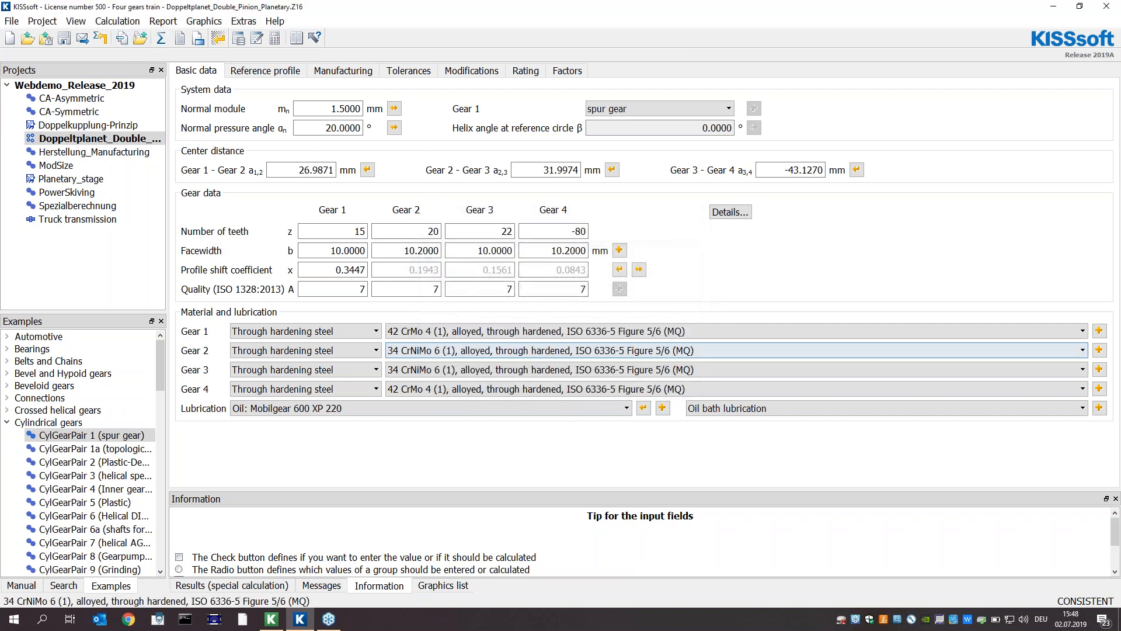
Display the 2D system drawing of the four gears train, enlarge its window and move it clear of the system data
click(205, 22)
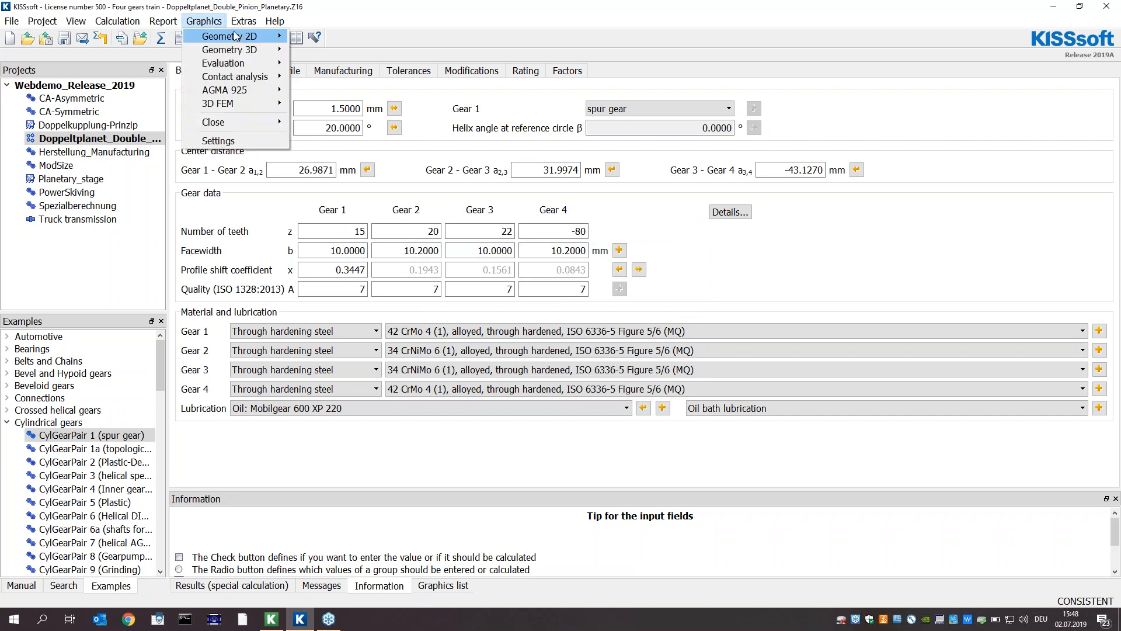
mouse_move(241, 36)
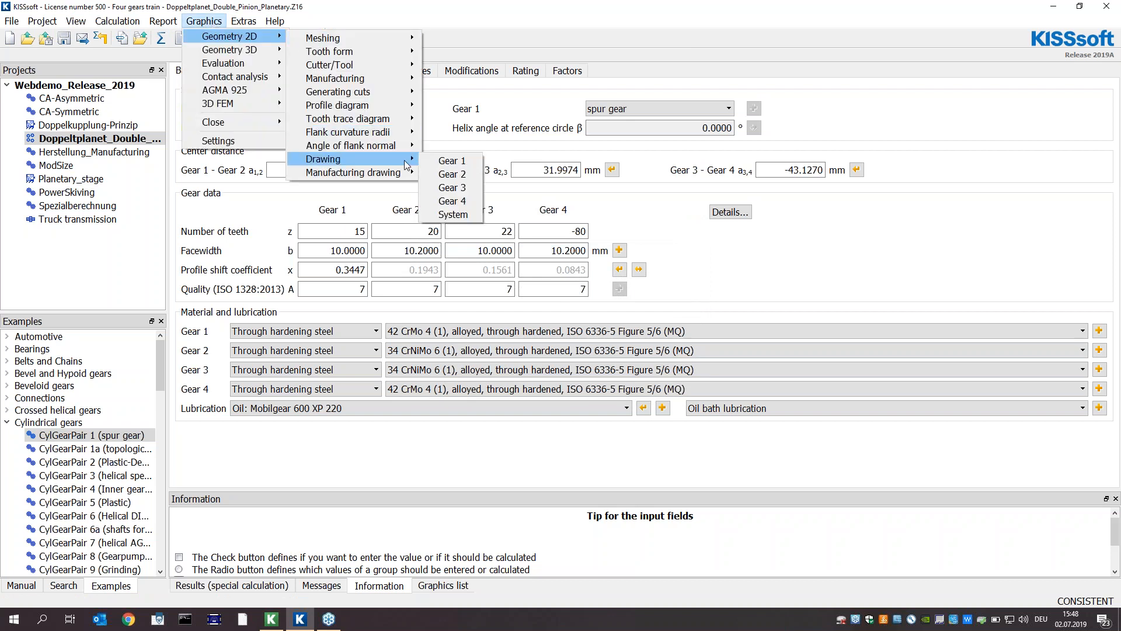
click(453, 213)
drag(527, 232, 310, 20)
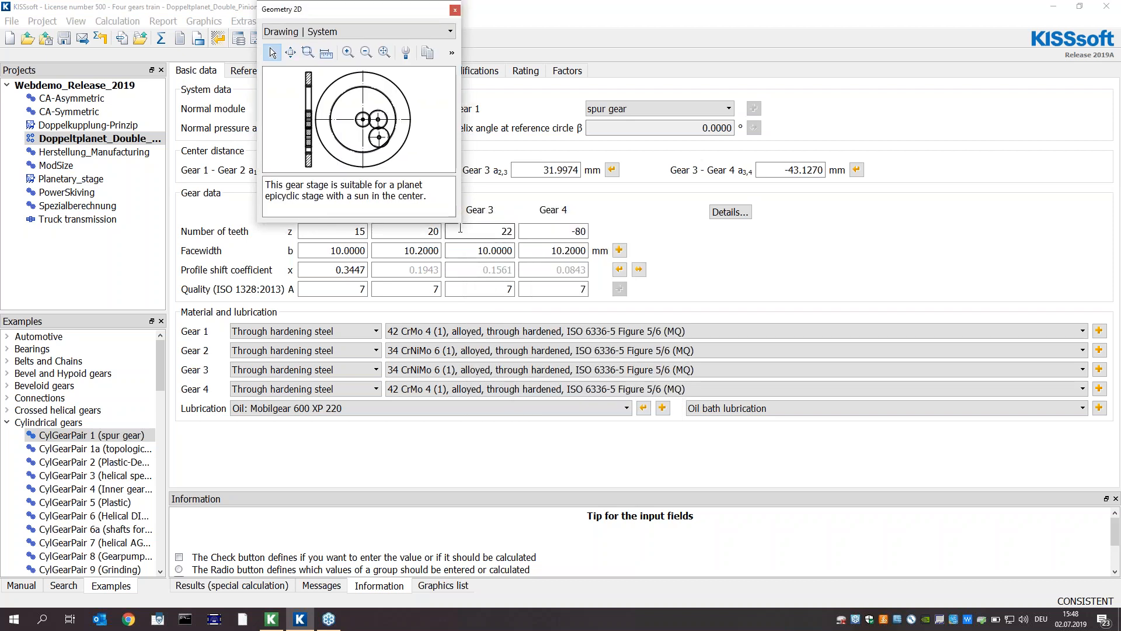
drag(458, 223, 726, 459)
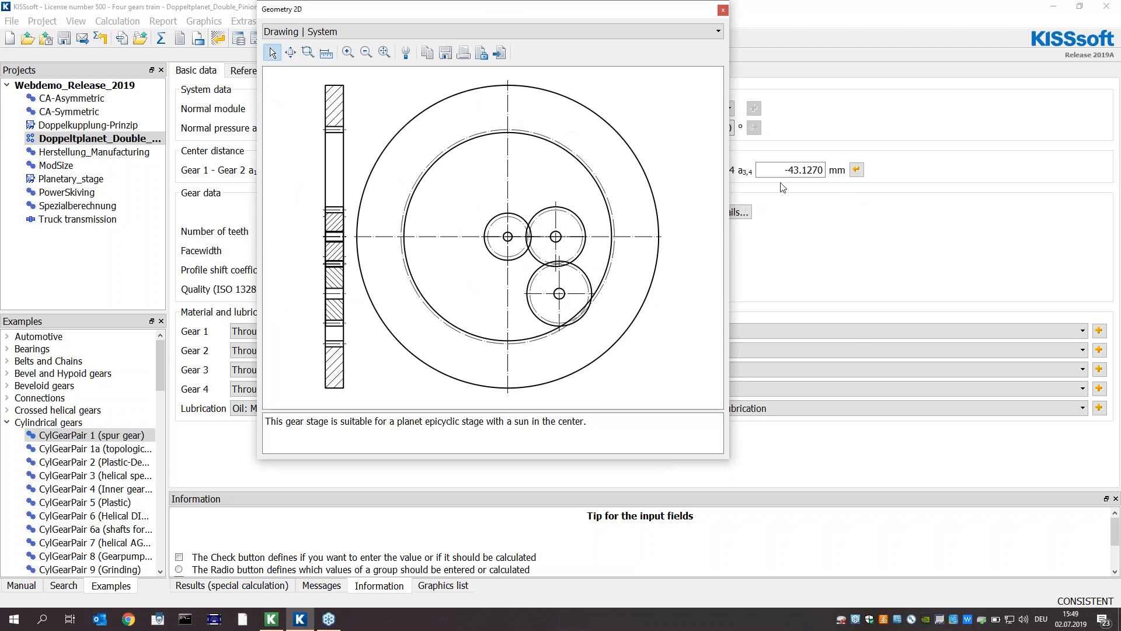
drag(401, 13, 484, 184)
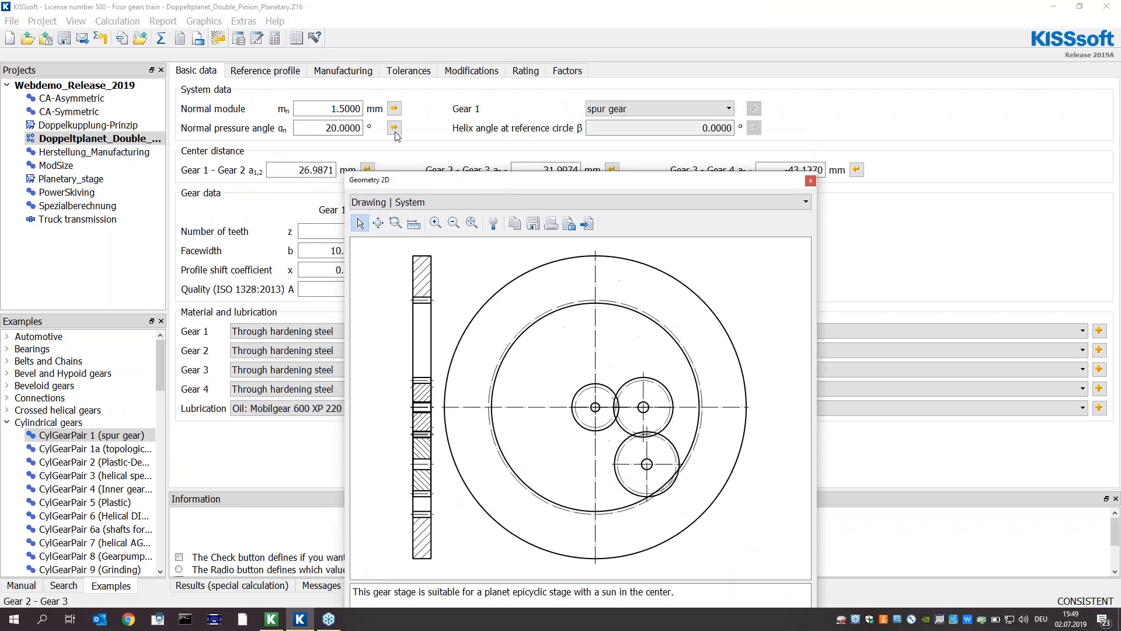
Show the fine sizing option for a double planetary stage with varying center distances and close the dialog without calculating
click(222, 41)
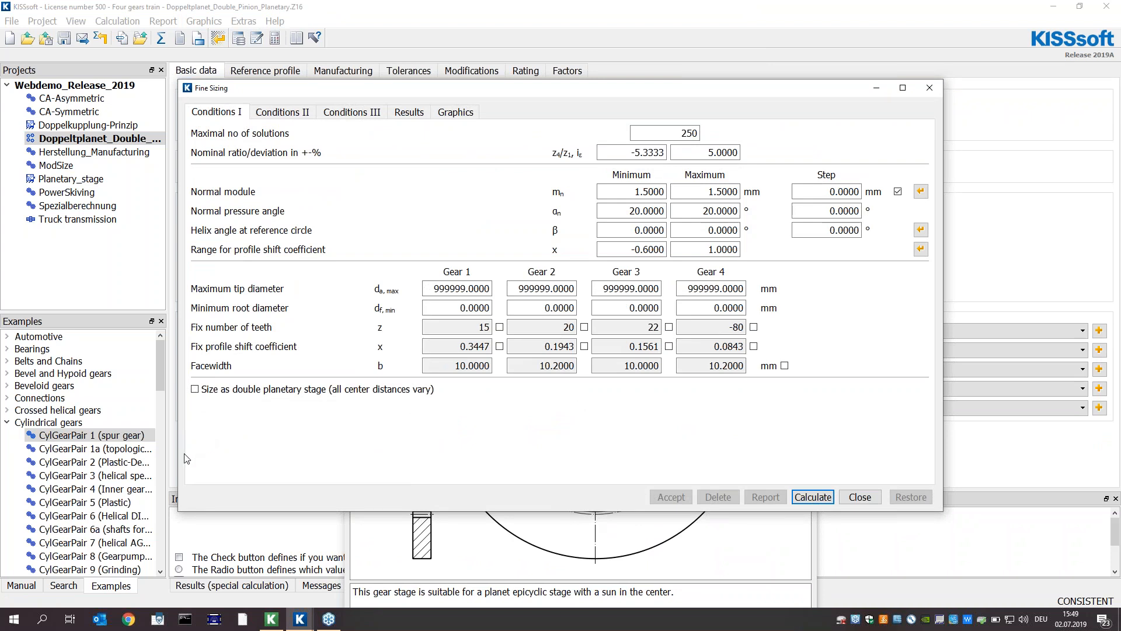
click(221, 390)
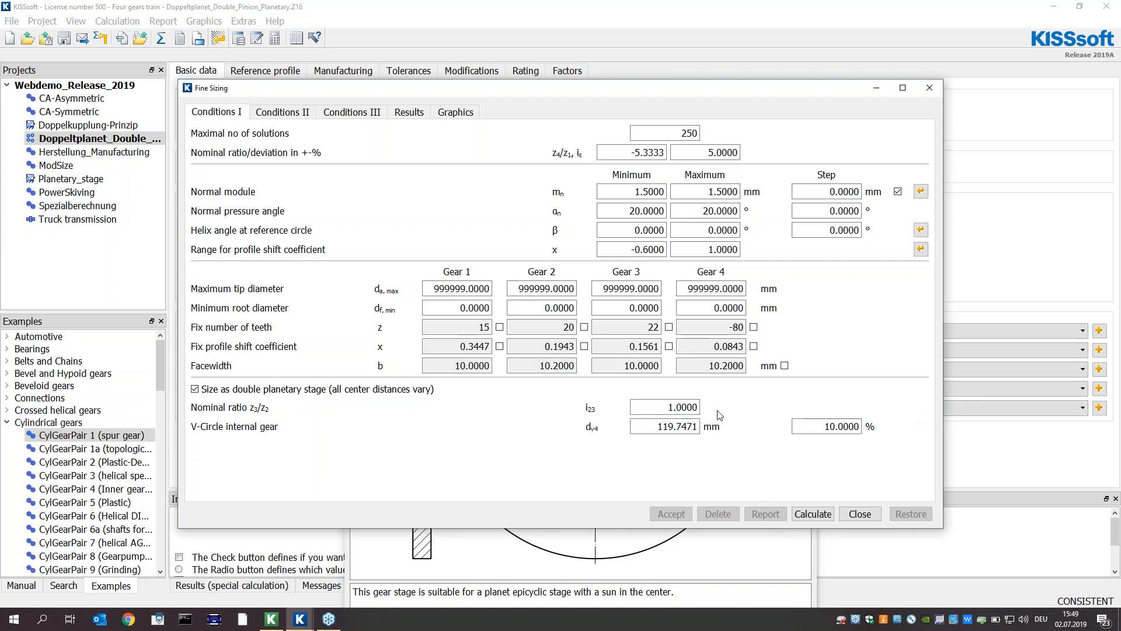
click(878, 516)
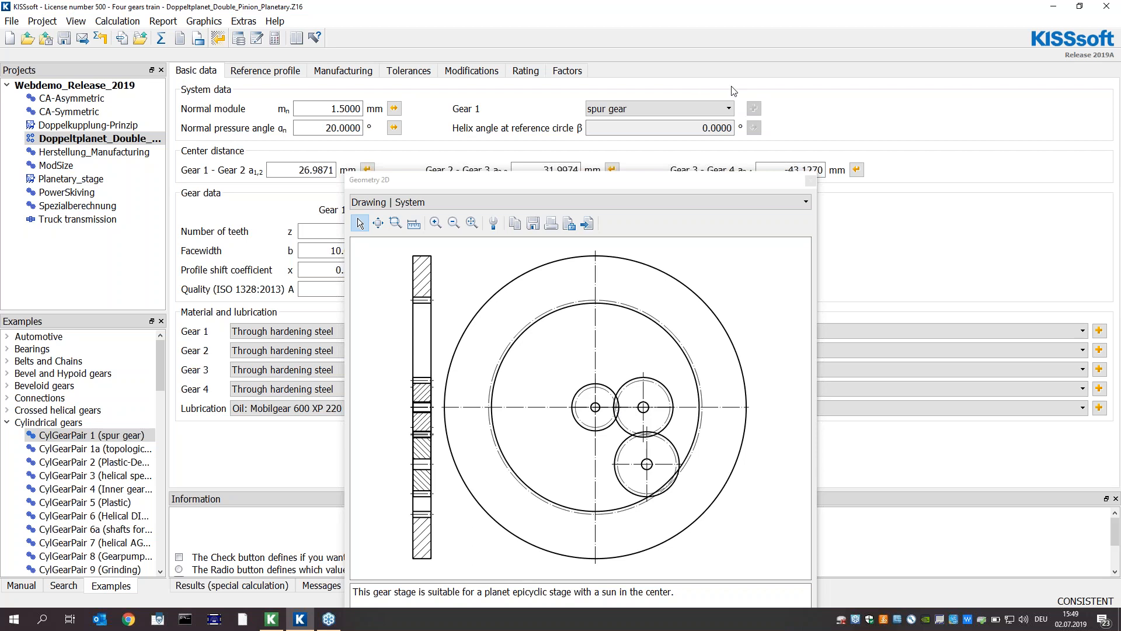
Review the planet carrier settings behind the speed in the rating data, confirm them and close the 2D system drawing
click(525, 70)
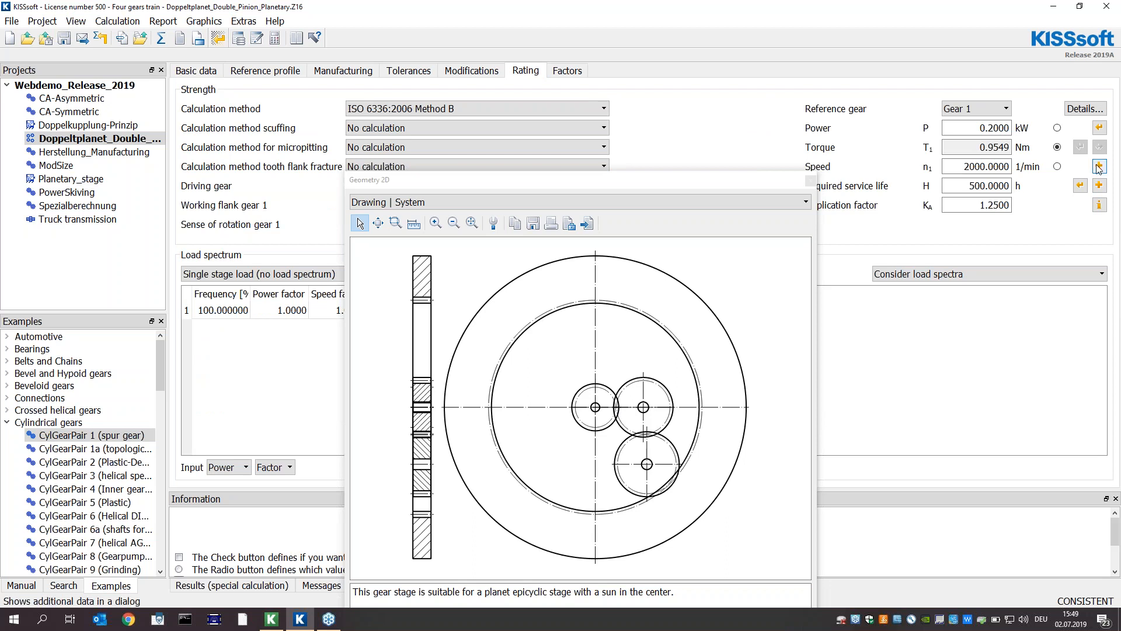
click(1099, 168)
double_click(578, 297)
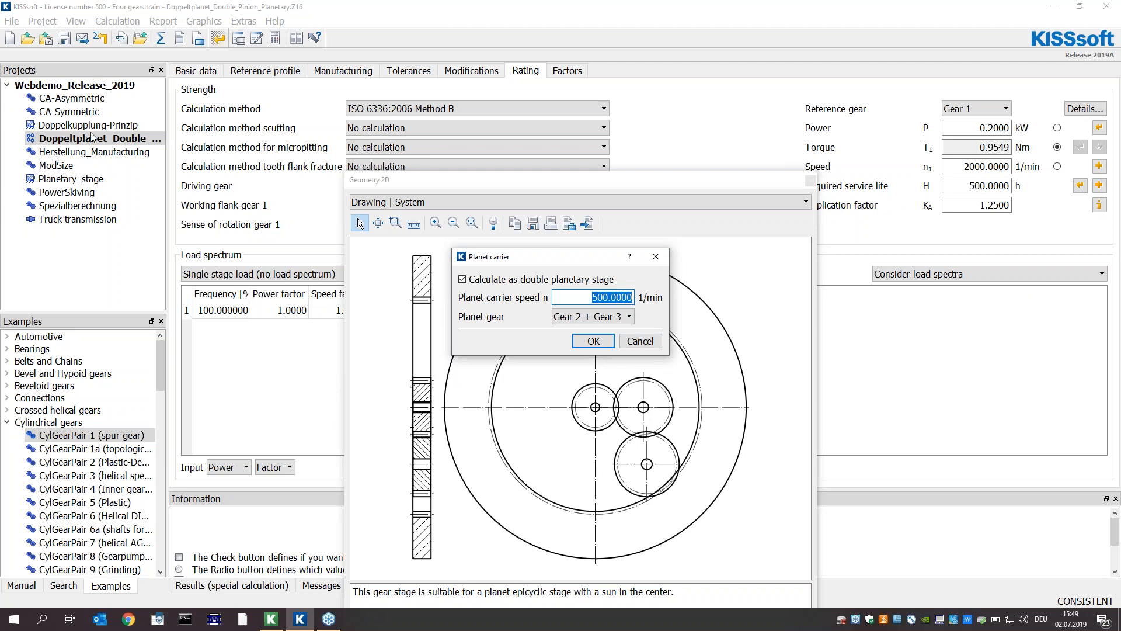
key(Return)
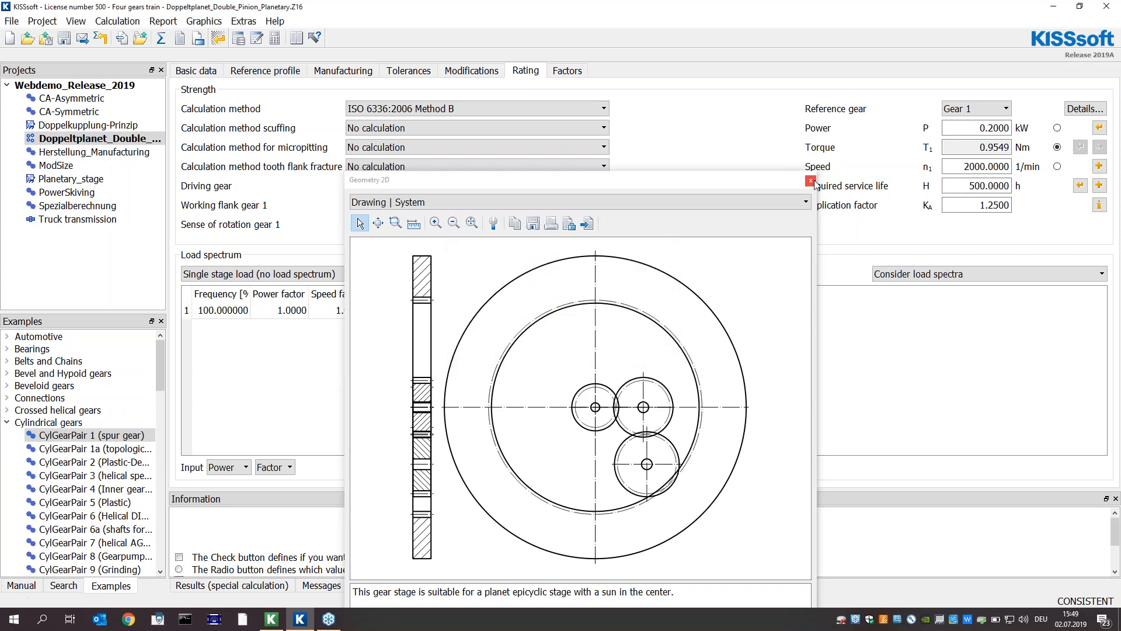
click(811, 181)
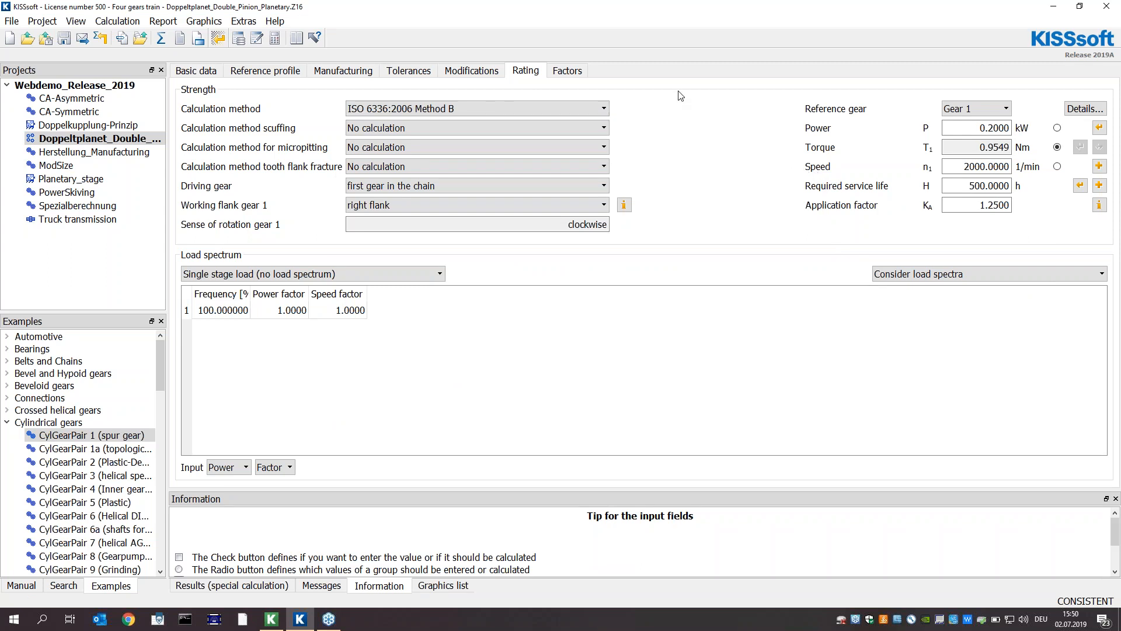
Load the ModSize cylindrical gear pair, dismiss the floating information window and display the pair's rating data
click(56, 166)
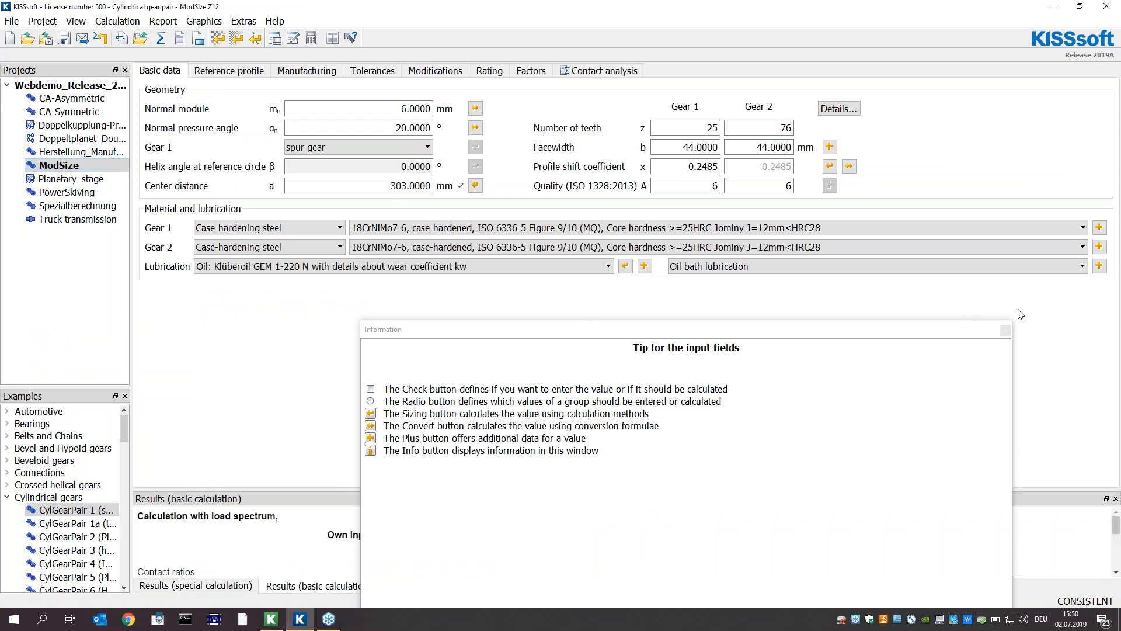
click(1004, 331)
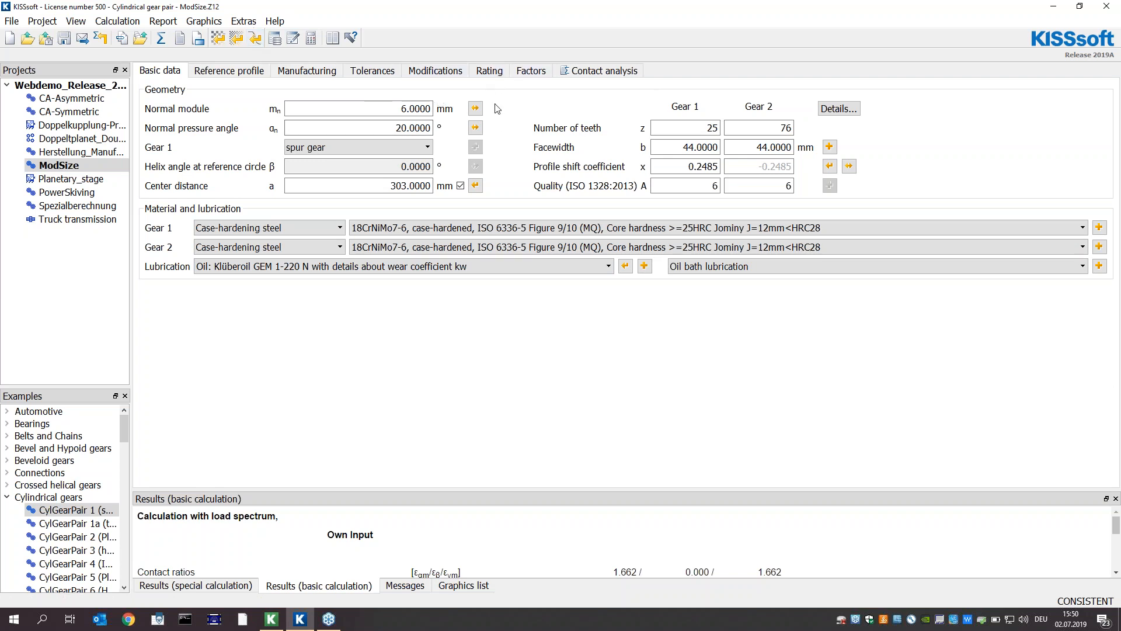
click(503, 74)
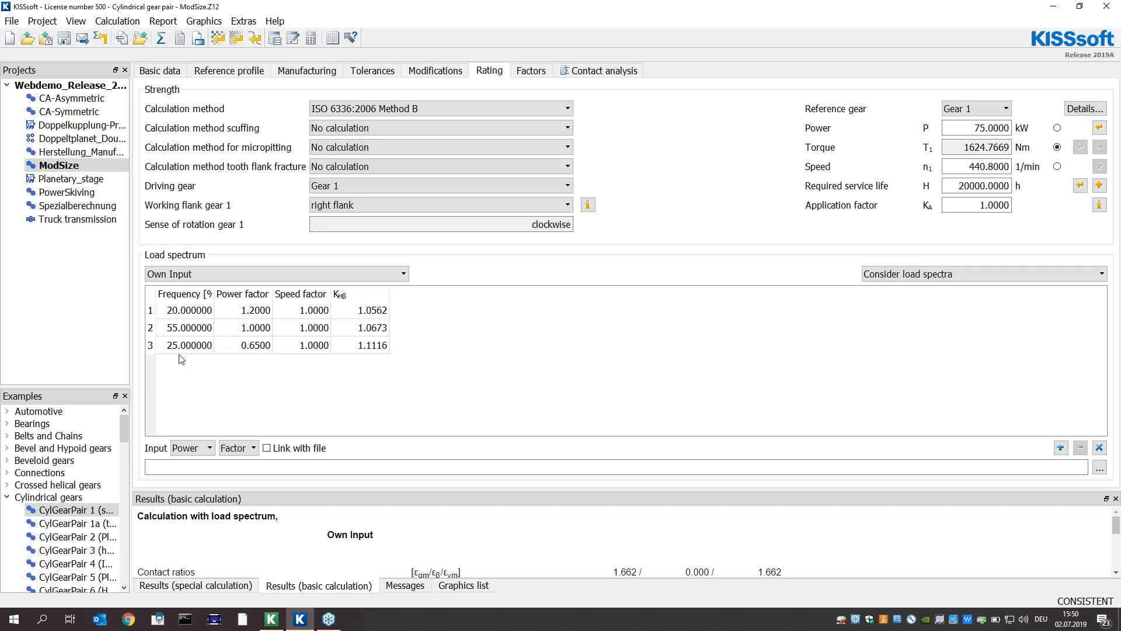
Inspect the power factors of the load spectrum and the nominal power, and highlight the second load bin
click(253, 316)
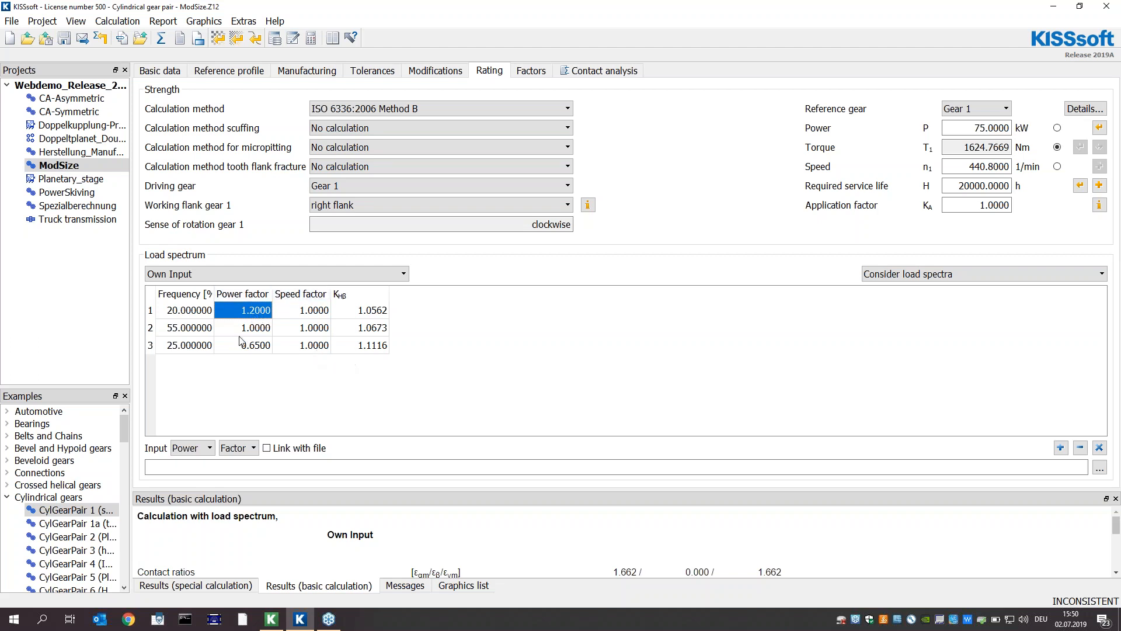
click(257, 330)
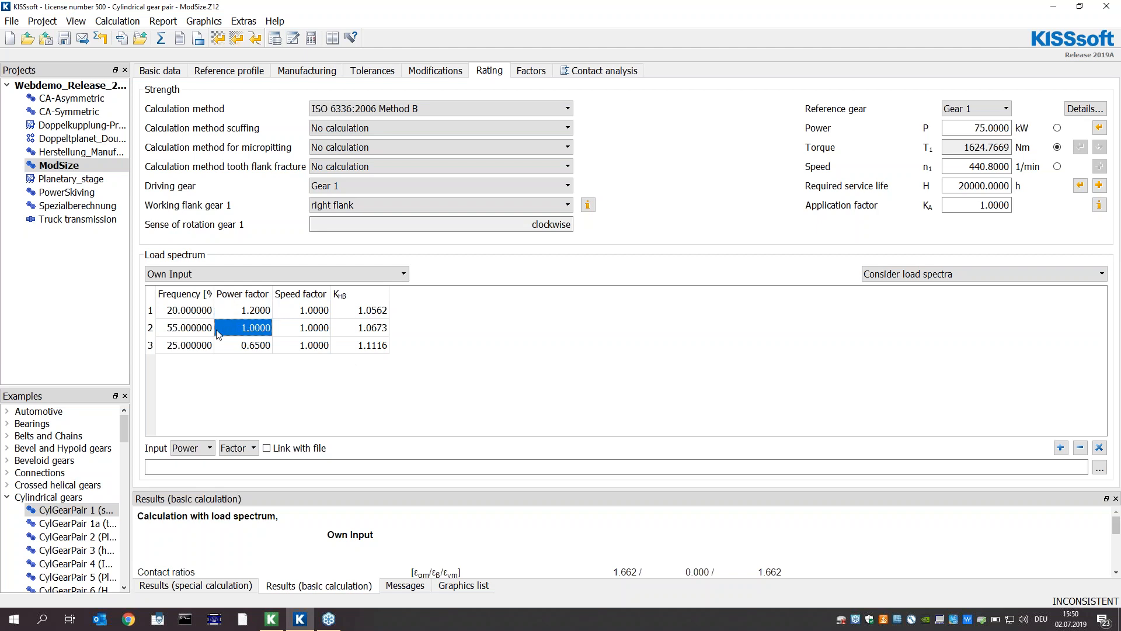
double_click(992, 128)
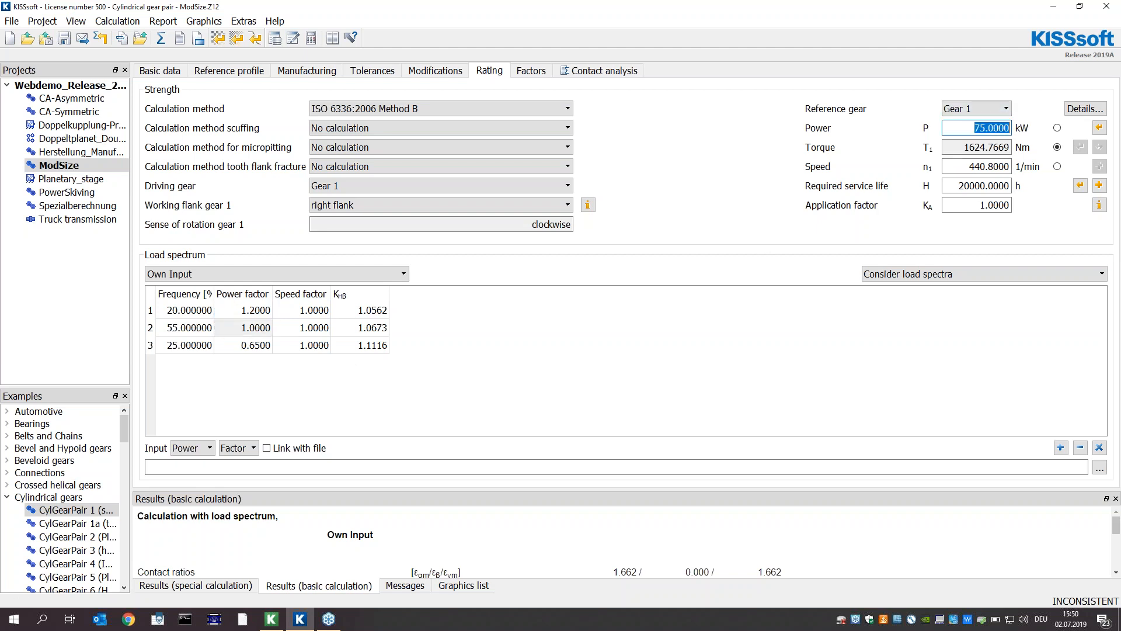
click(254, 345)
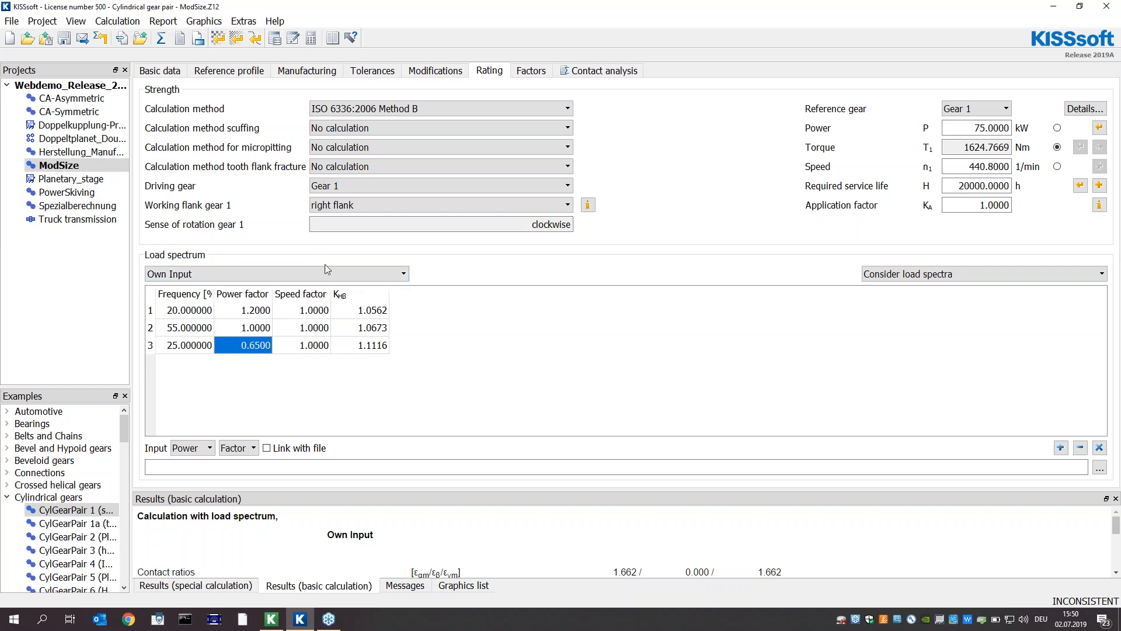
drag(174, 331, 374, 333)
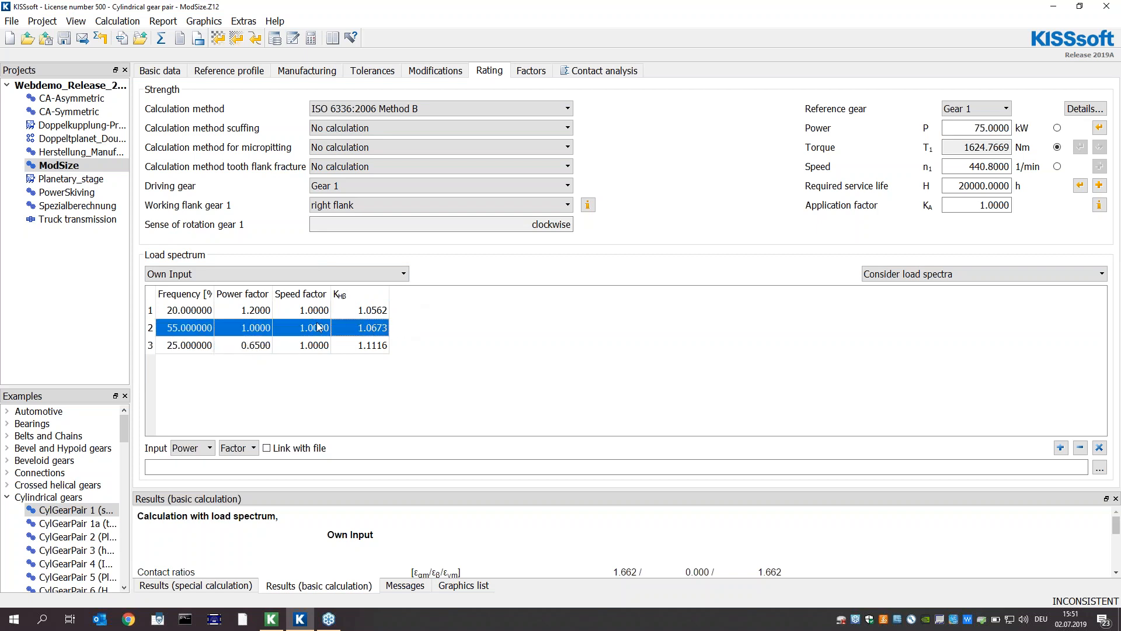
Inspect the tip relief and root relief entries of gear 1 in the modifications list
click(437, 71)
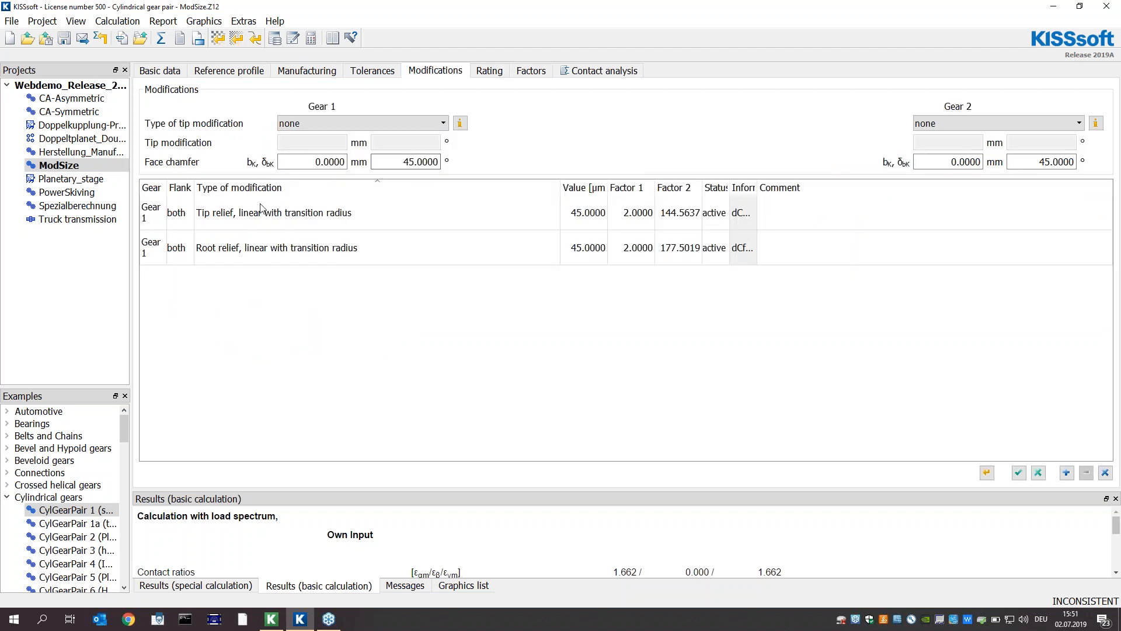
click(313, 214)
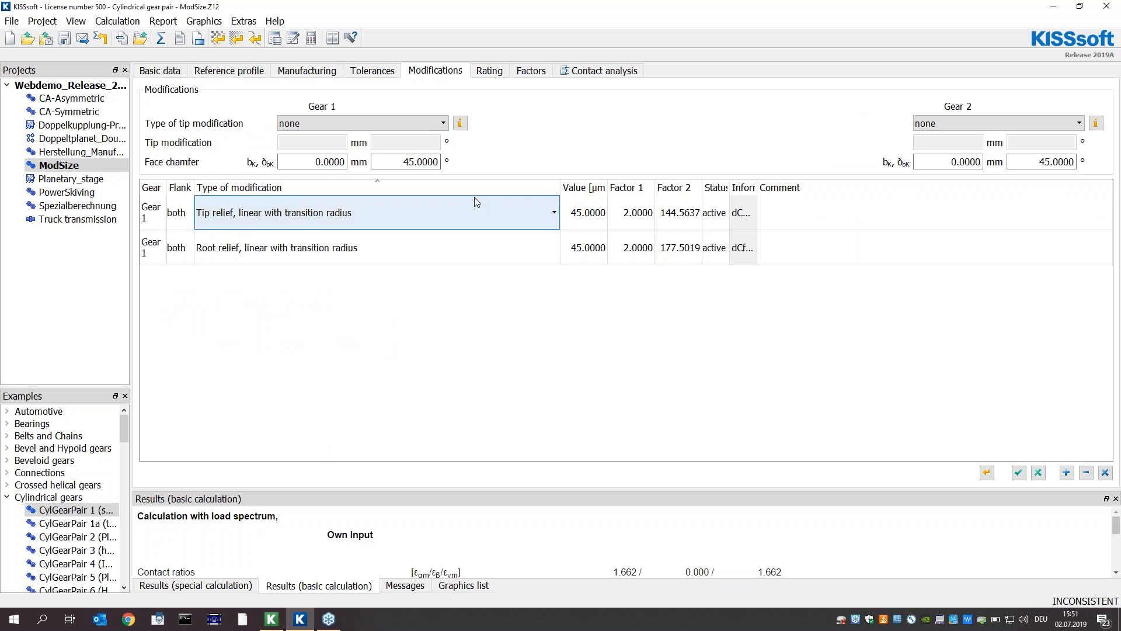
click(255, 257)
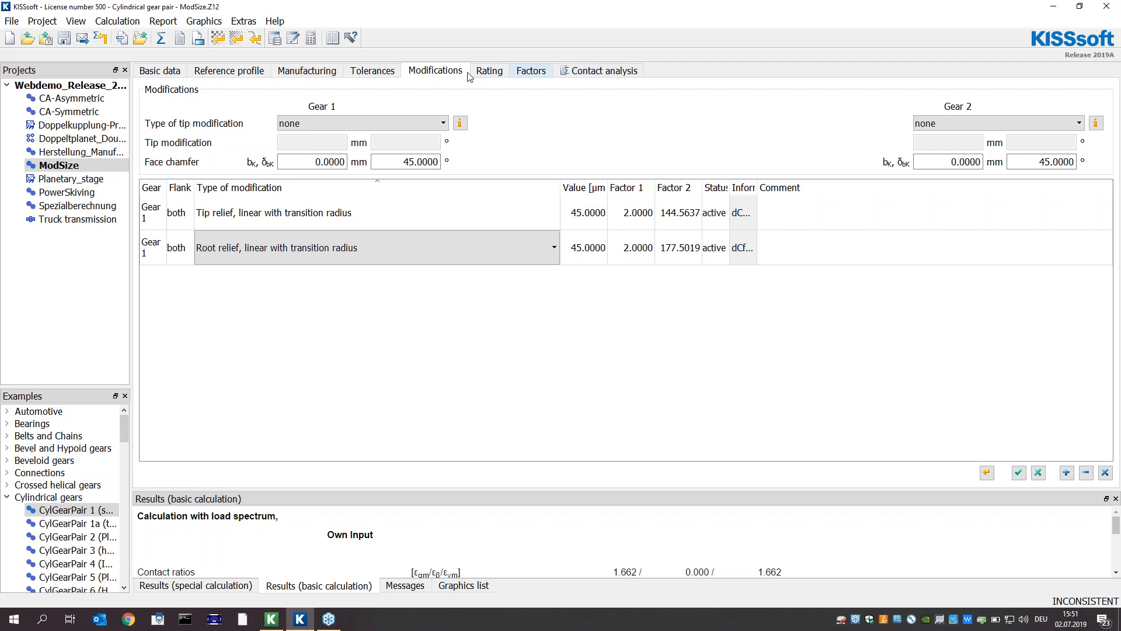
Return to the rating data and check the frequency and power factor of the second load bin
click(488, 71)
click(198, 332)
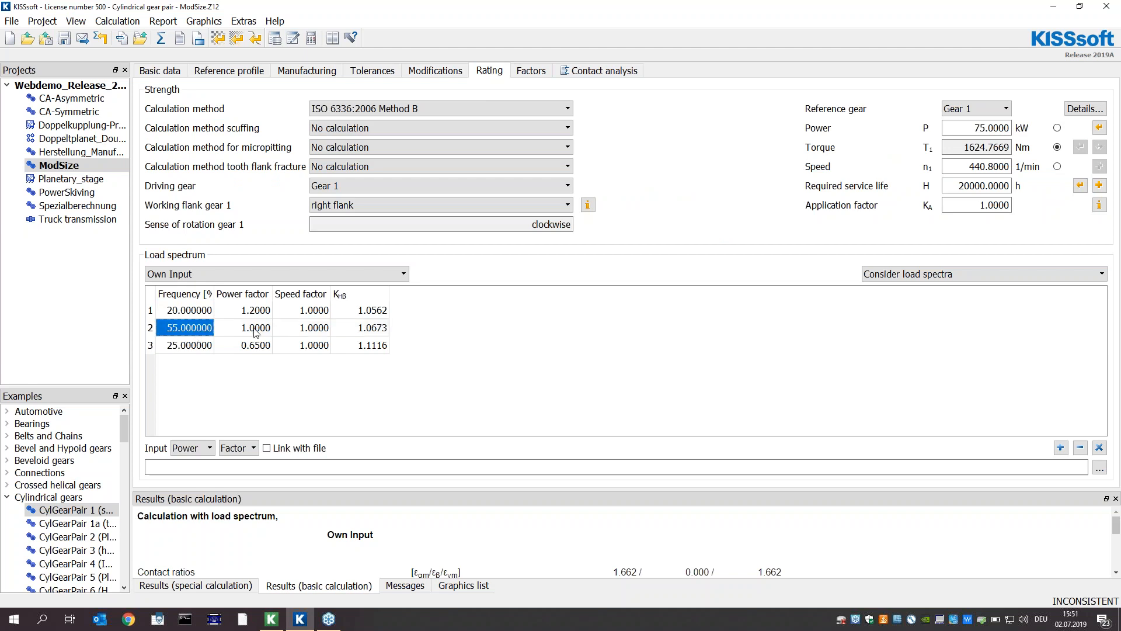
click(254, 330)
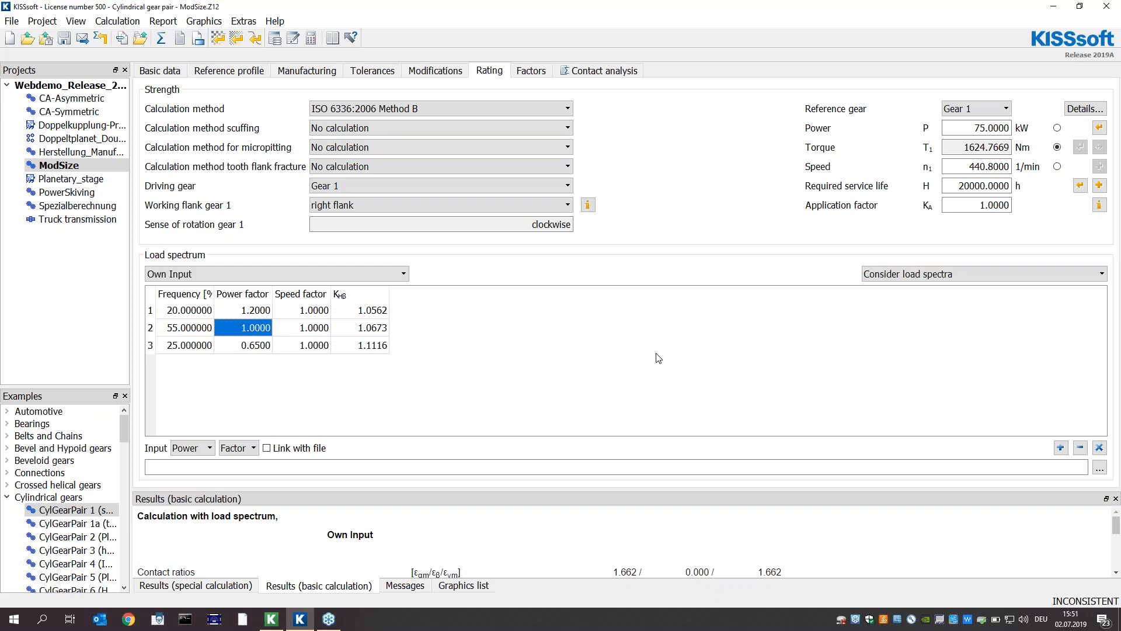
Start modifications sizing, acknowledging the warnings, take the load spectrum into account and disable cross-varying of value, factor 1 and factor 2
click(251, 45)
key(Return)
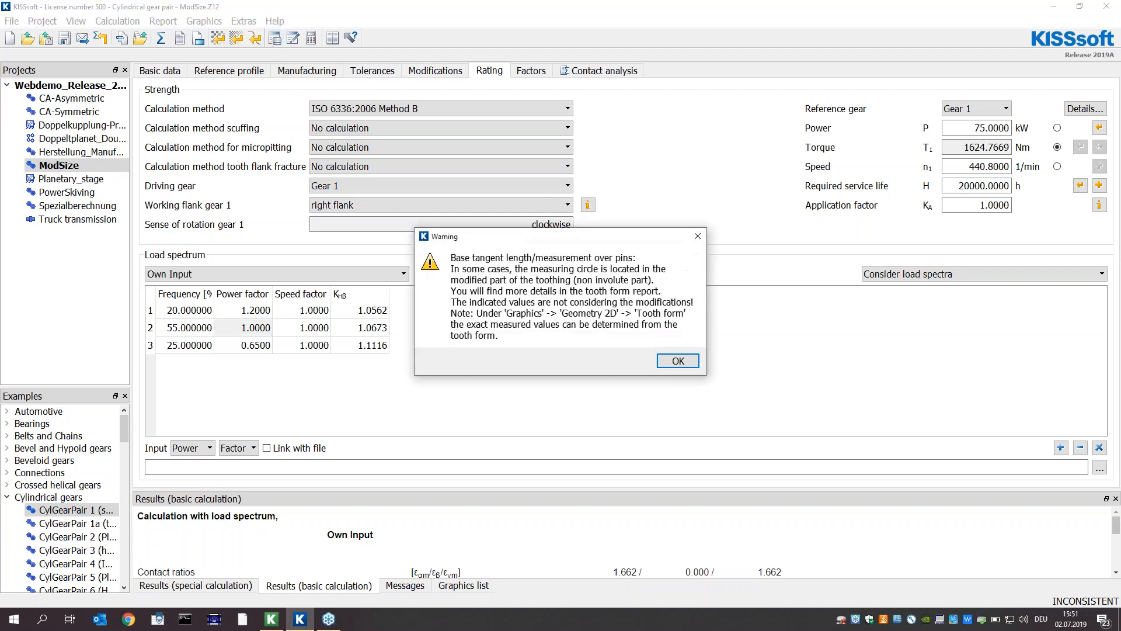
key(Return)
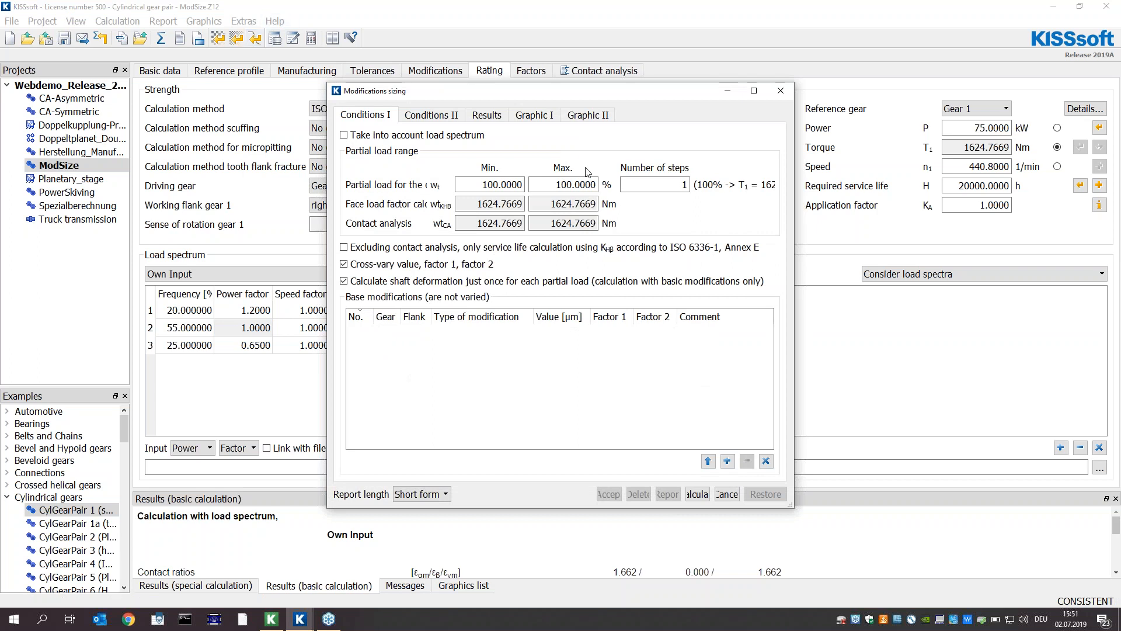
double_click(467, 184)
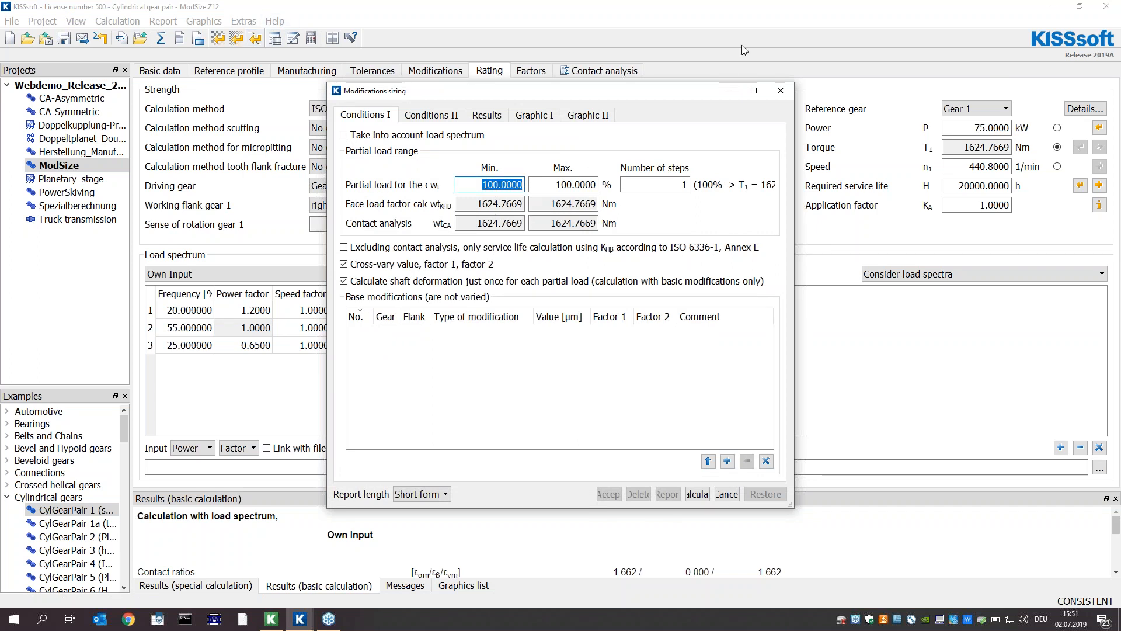
click(368, 137)
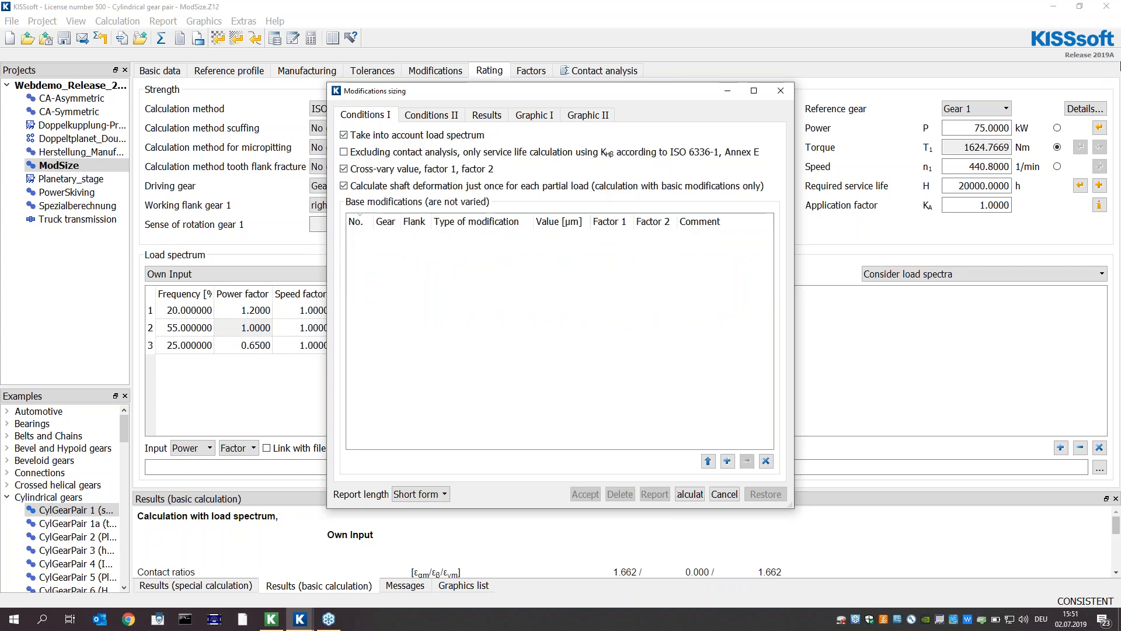
click(388, 170)
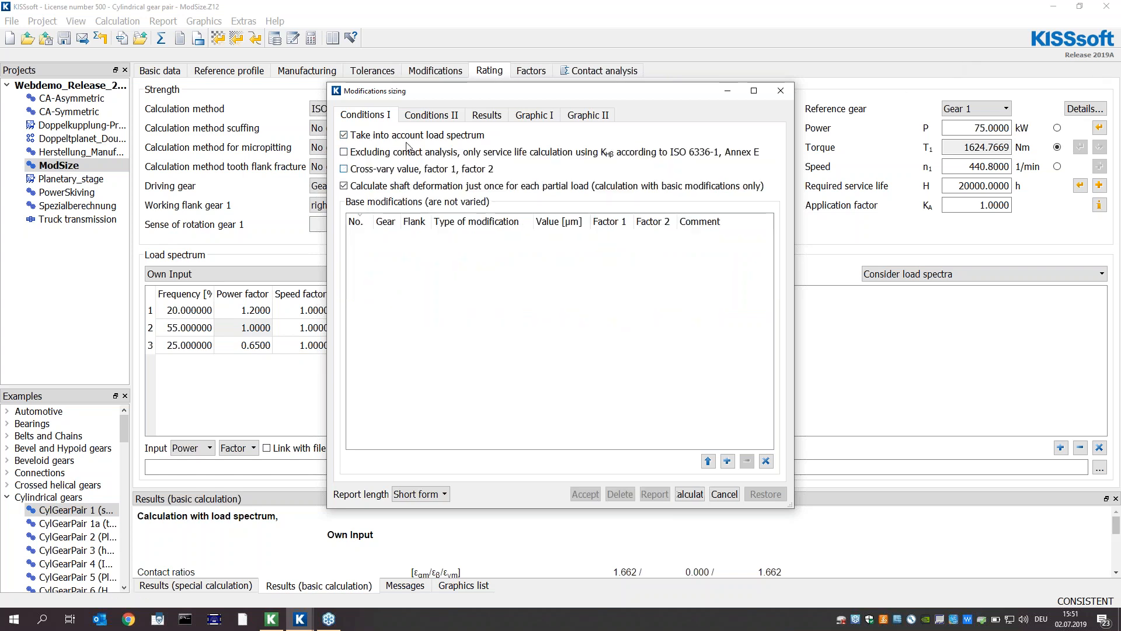
Copy gear 1's tip and root relief into the varied modifications of Conditions II and set 2 steps for each
click(438, 116)
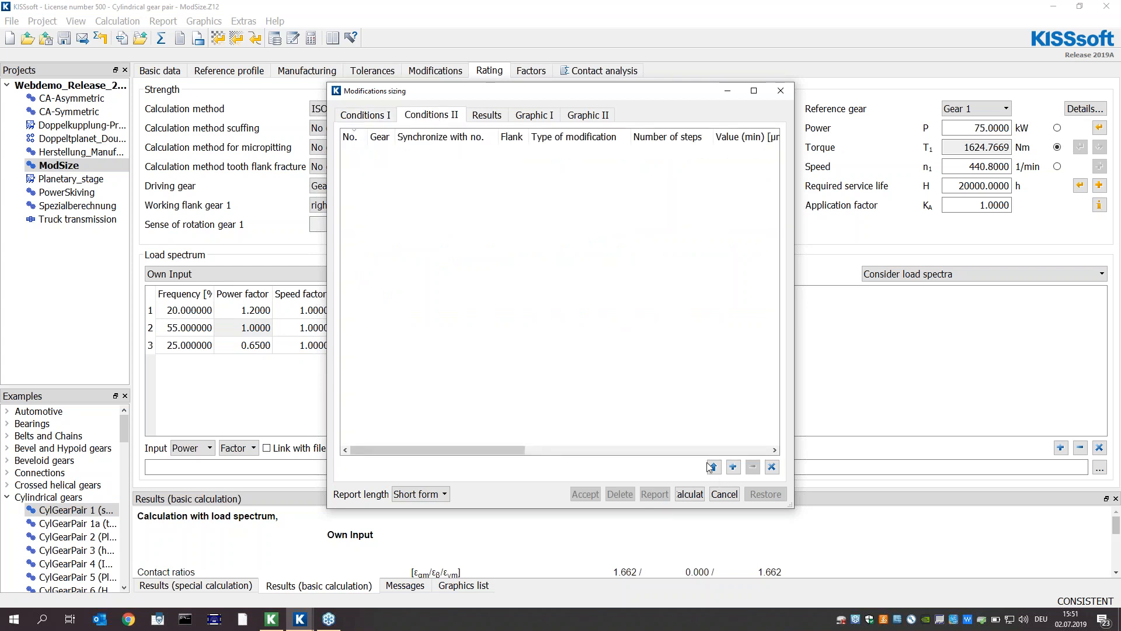
click(733, 468)
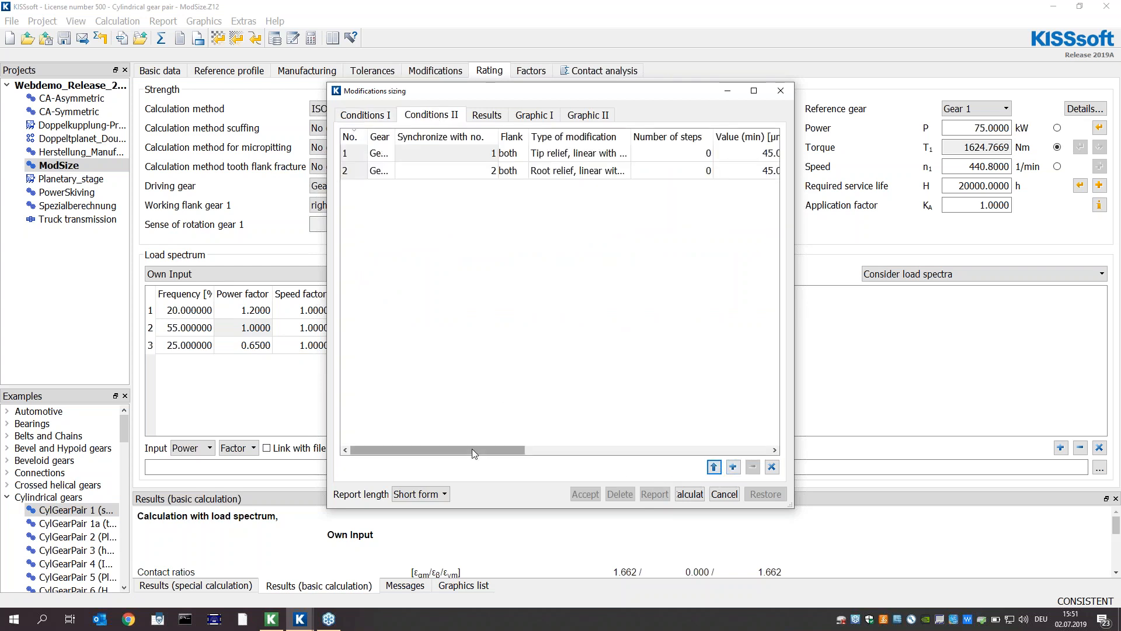
drag(473, 449, 543, 448)
click(617, 153)
text(2)
key(Return)
text(2)
Set the minimum value of both the tip relief and the root relief to 40 µm
click(712, 155)
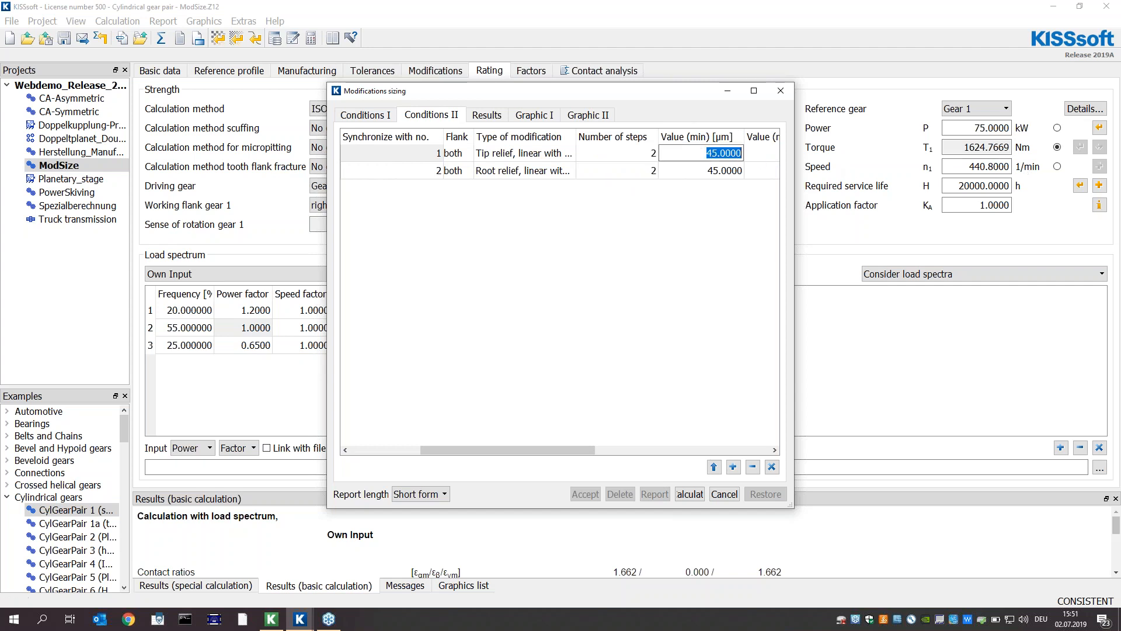
text(40)
key(Return)
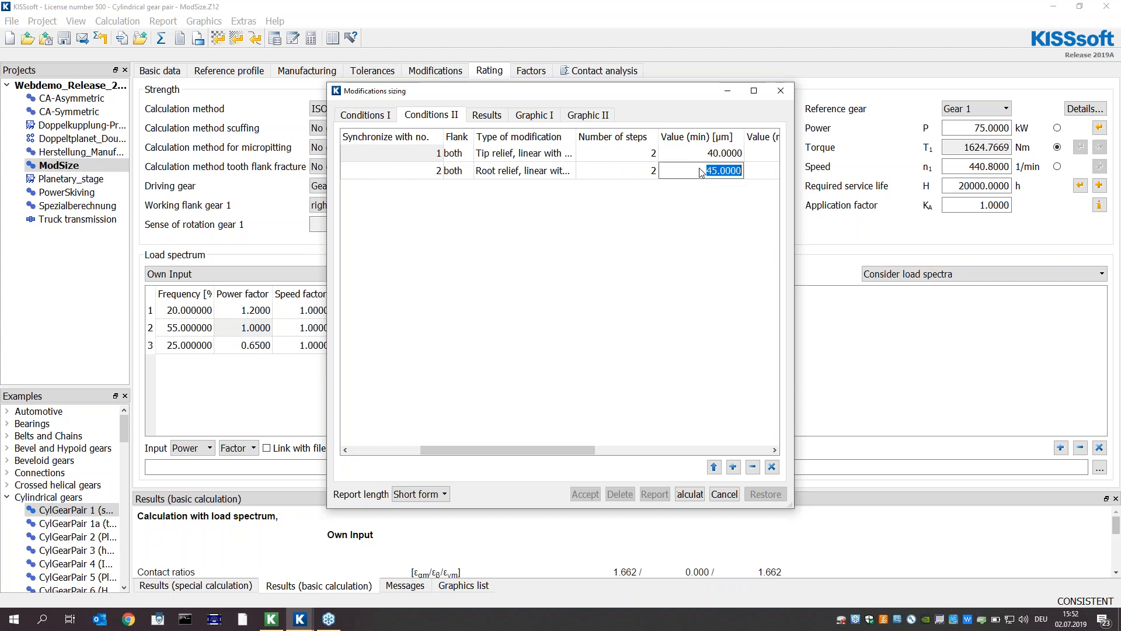
text(40)
drag(553, 447, 624, 447)
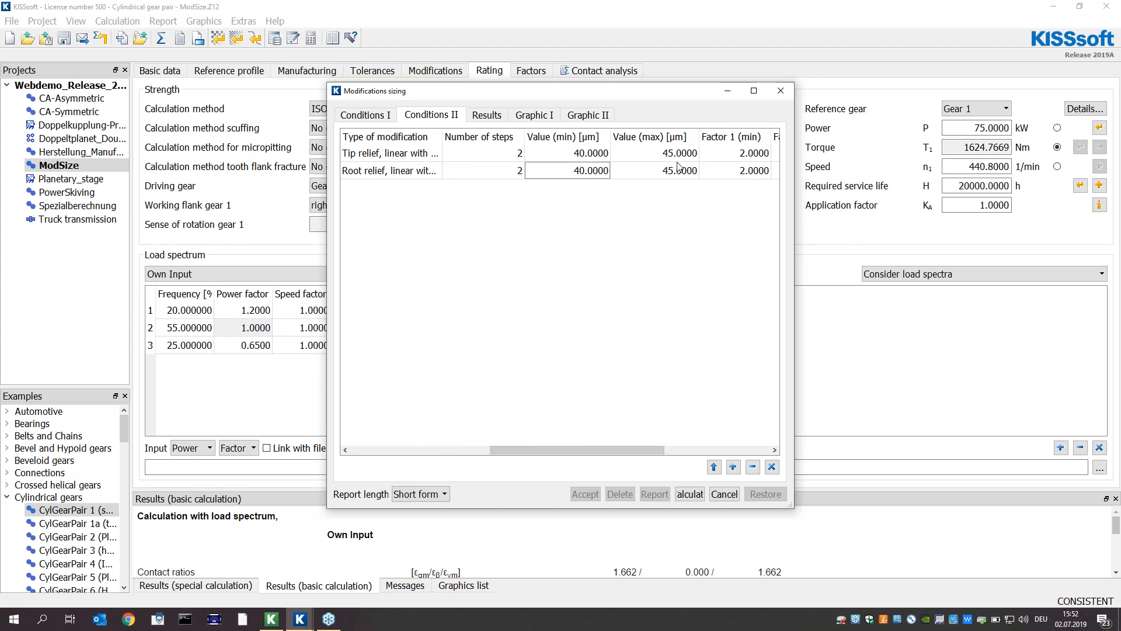
Calculate the modification variants and display the radar chart of relative PPTE related to base modifications for all partial loads
click(691, 493)
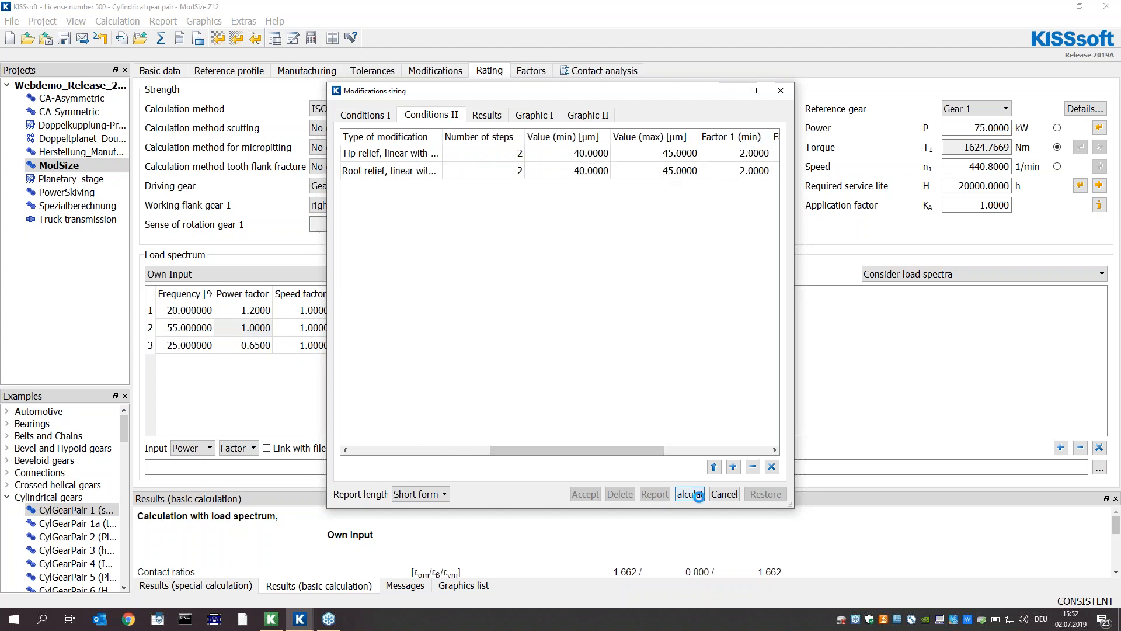
click(582, 376)
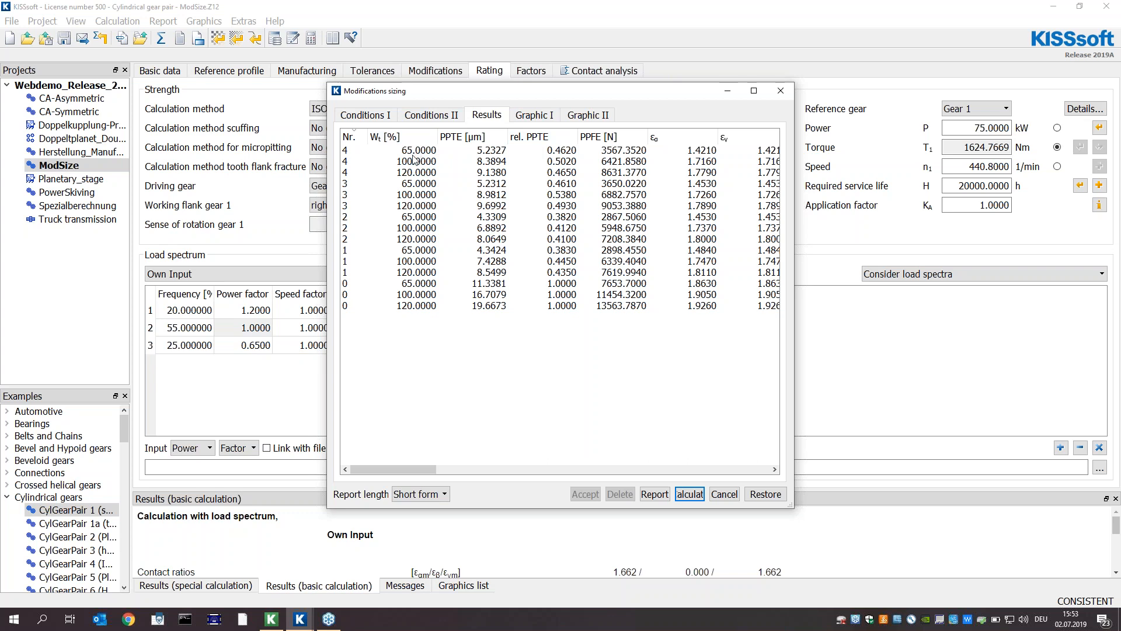
click(557, 117)
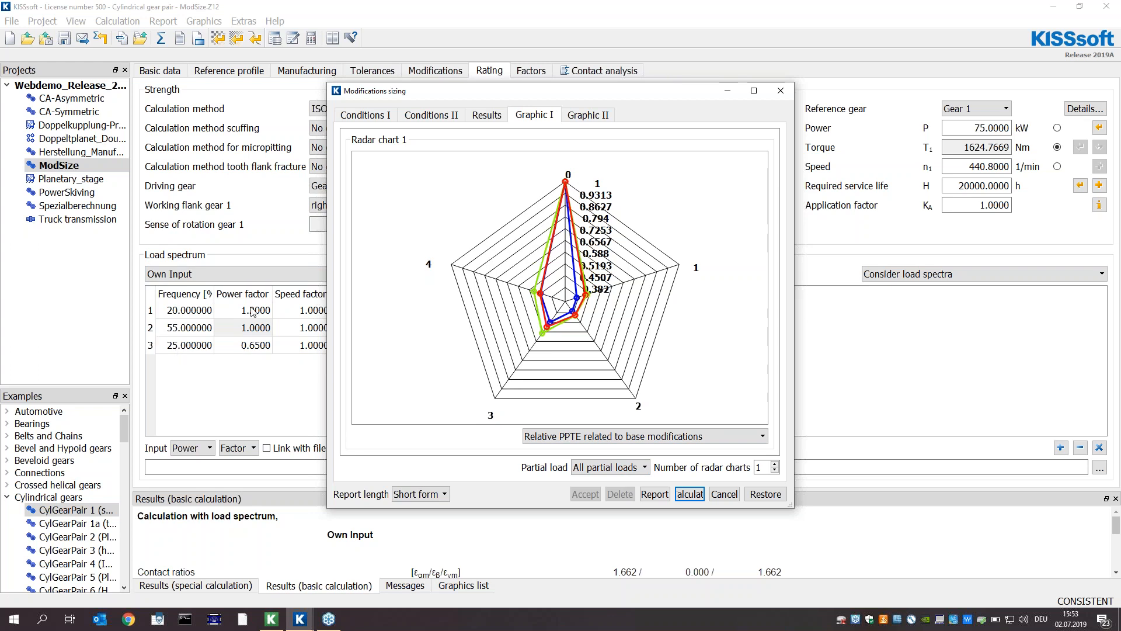
scroll(586, 254, up, 1)
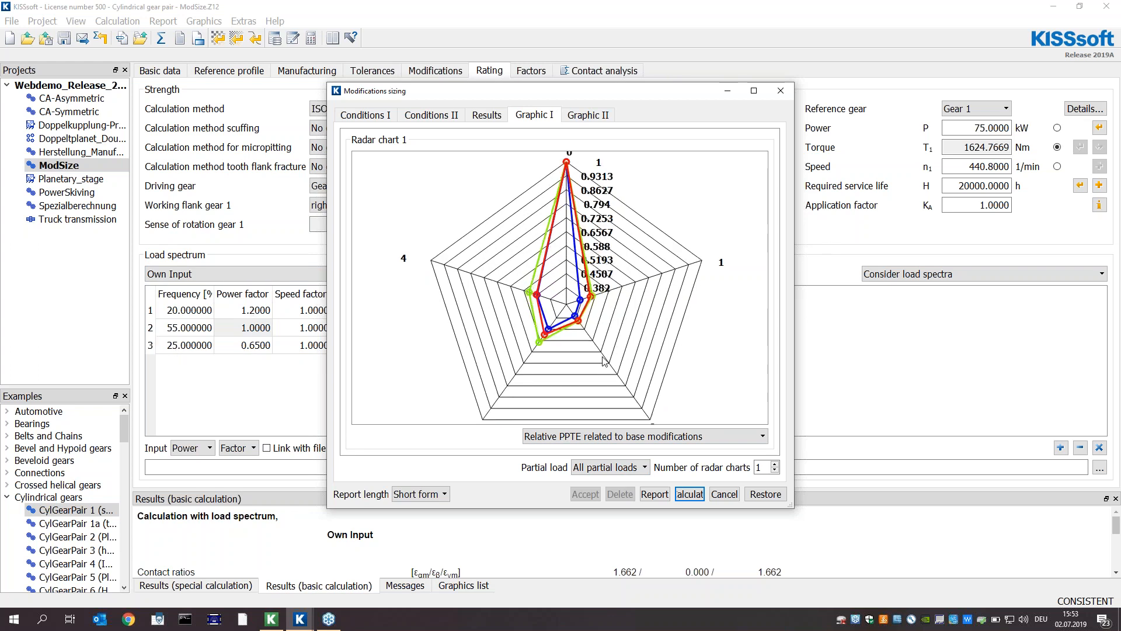
scroll(624, 328, up, 1)
scroll(625, 325, up, 1)
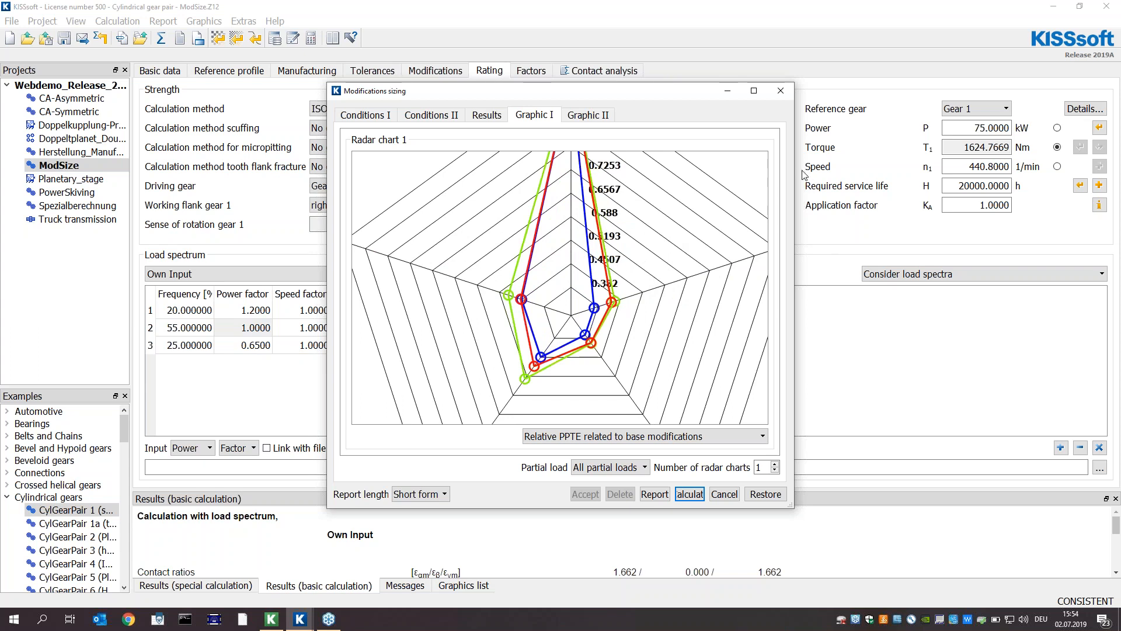
Examine the relative PPTE curves of the partial loads near the centre of the radar chart and at full extent
scroll(619, 308, up, 1)
right_click(651, 306)
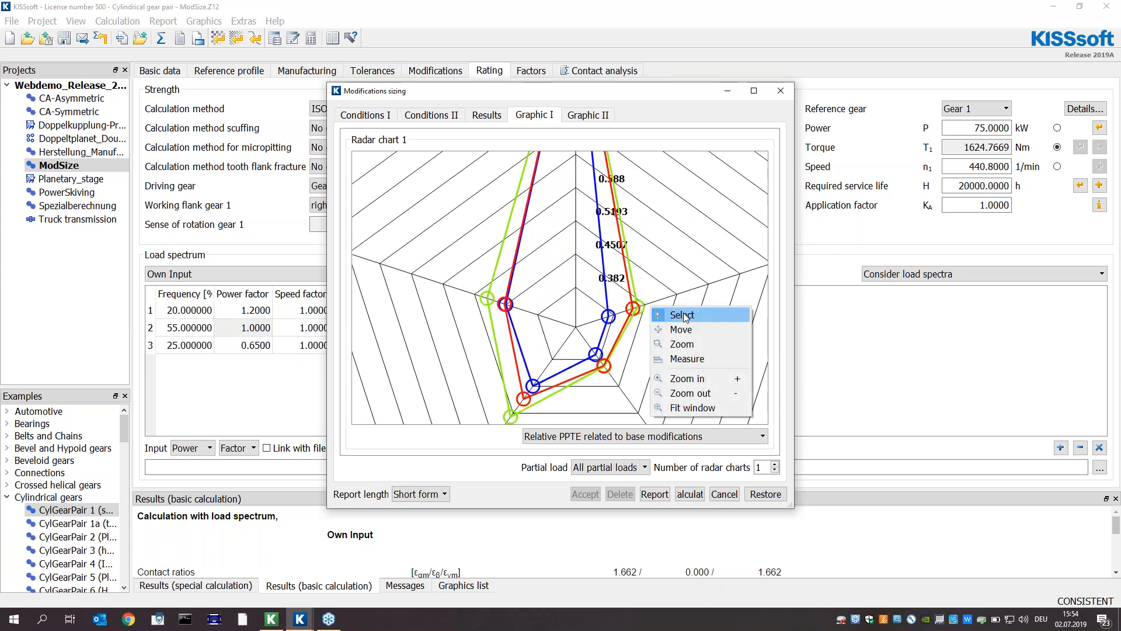
click(692, 328)
drag(606, 299, 513, 278)
scroll(535, 192, up, 4)
scroll(513, 278, down, 2)
scroll(577, 285, up, 1)
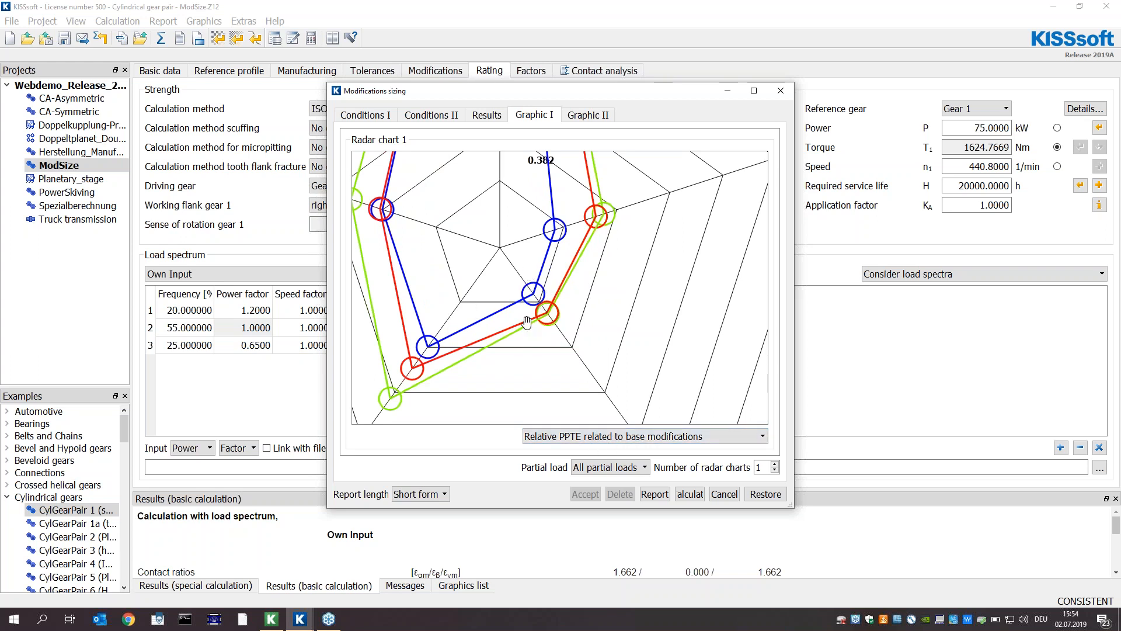
scroll(567, 295, up, 1)
scroll(567, 295, down, 2)
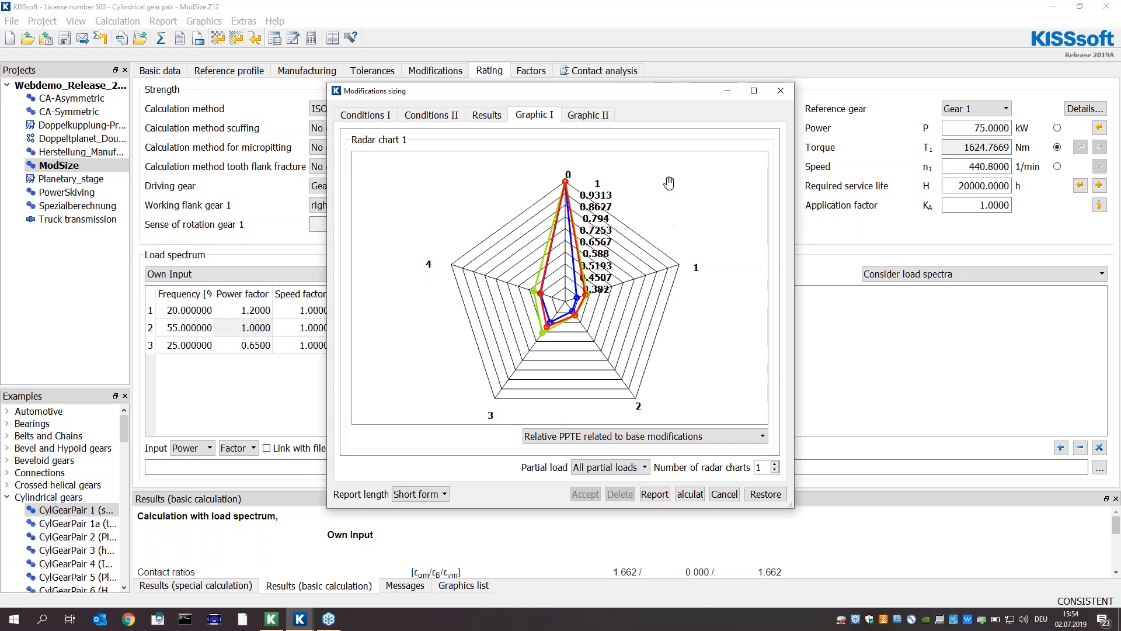
Select variant 2 at 100 % load in the sizing results, close modifications sizing without accepting, and show gear 1's modifications
click(478, 116)
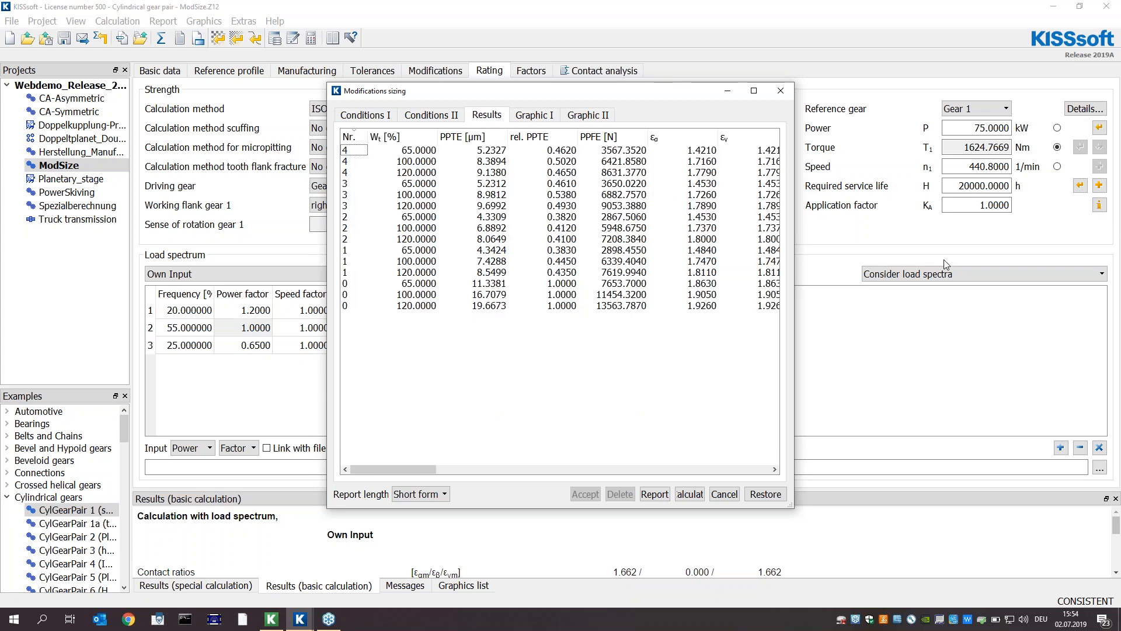
click(418, 228)
click(1022, 319)
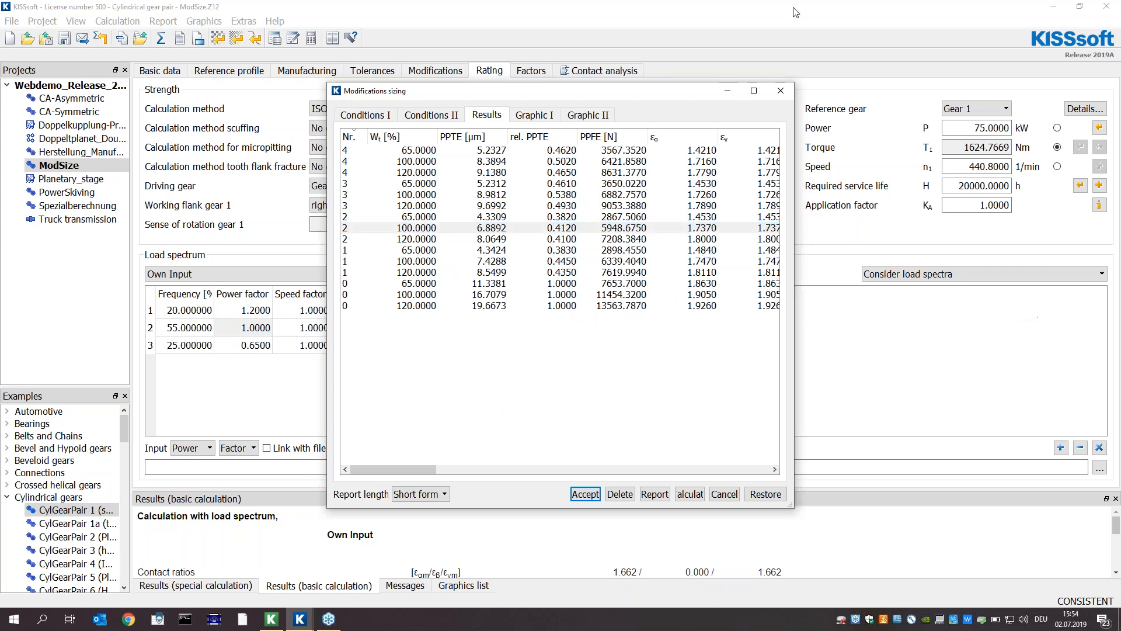
click(780, 91)
click(435, 70)
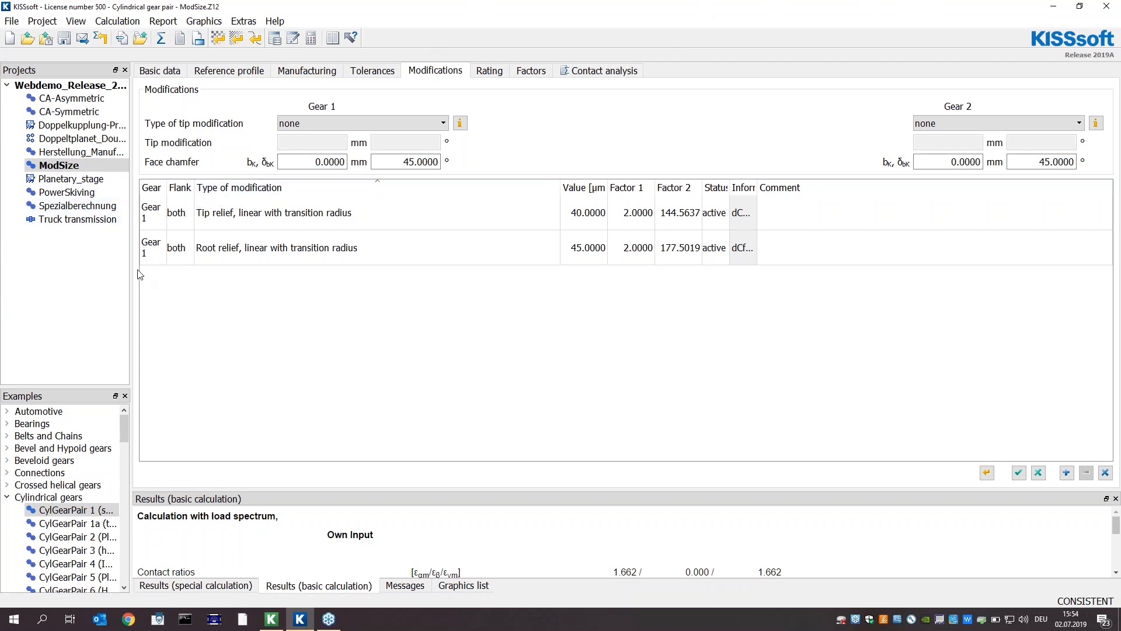
Widen the project and example lists and open the crossed helical gears example CrossedHelicalwithRack 7
drag(130, 272, 553, 234)
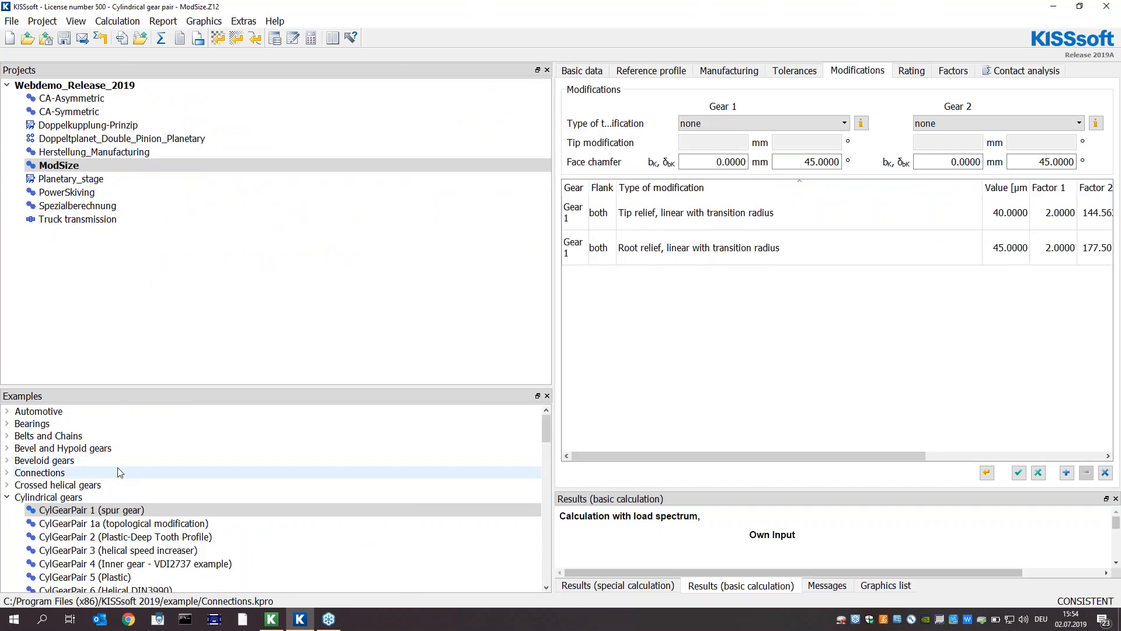
click(7, 498)
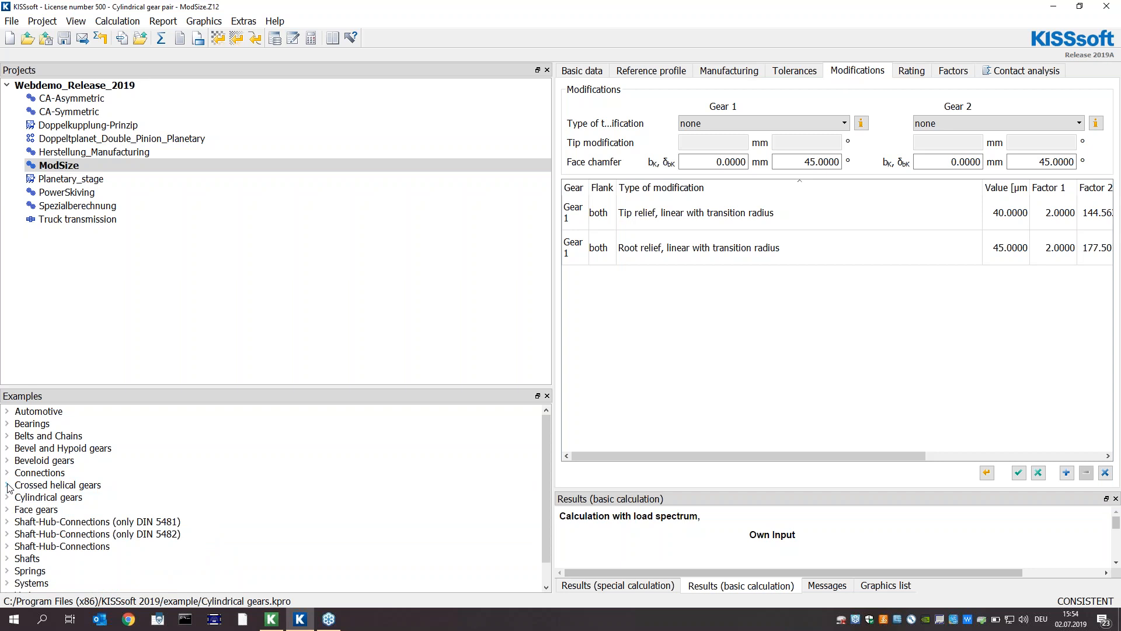
click(7, 486)
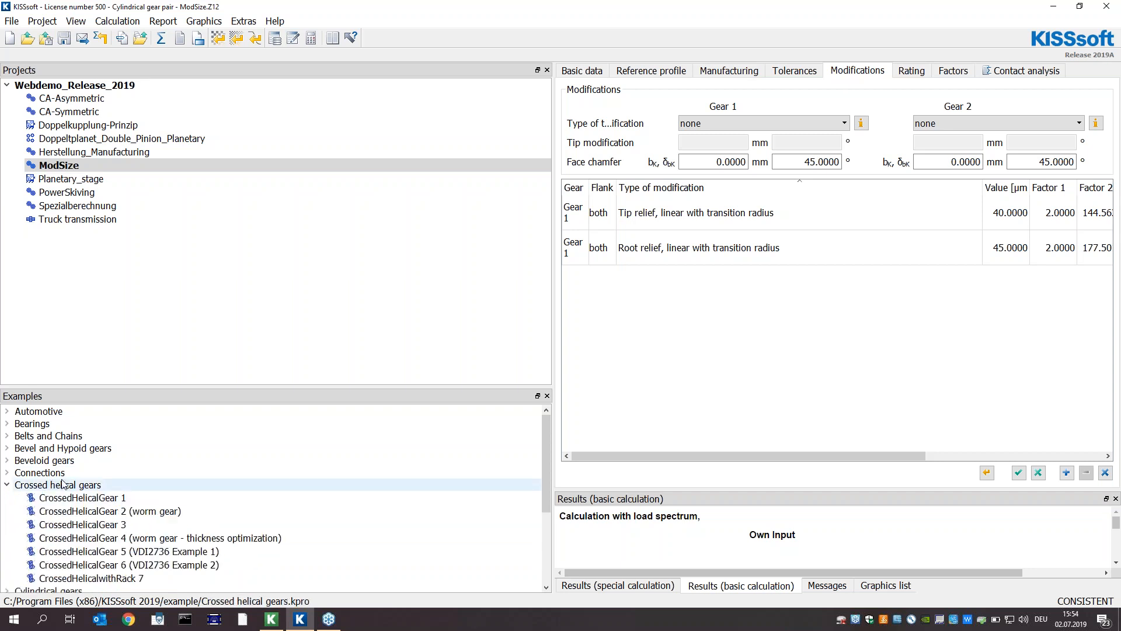
scroll(159, 507, down, 1)
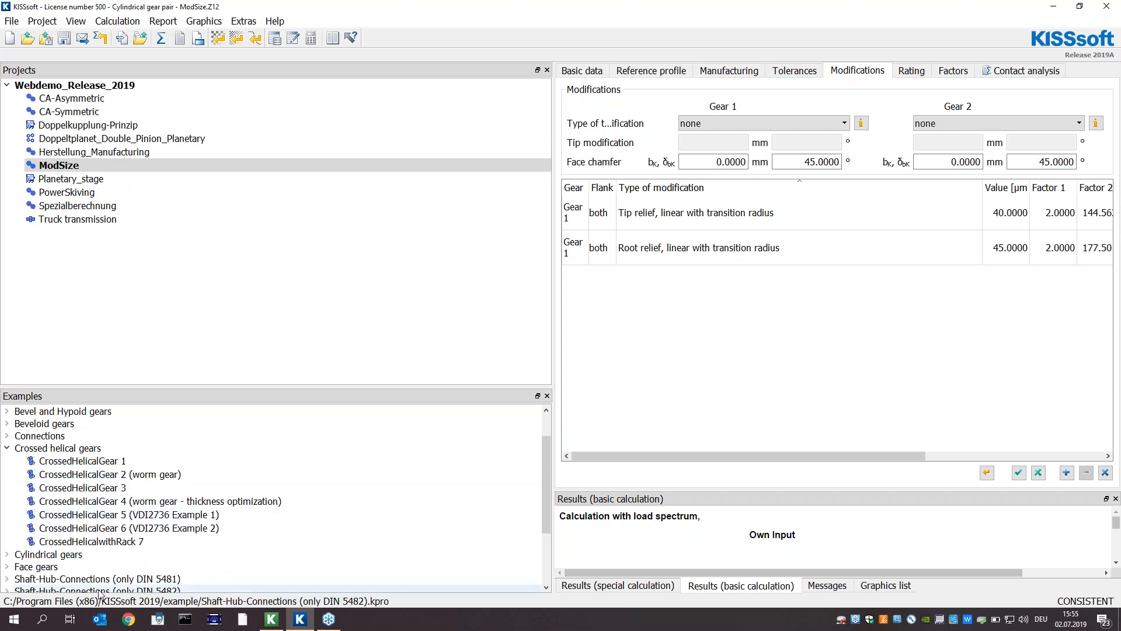
double_click(117, 542)
click(615, 325)
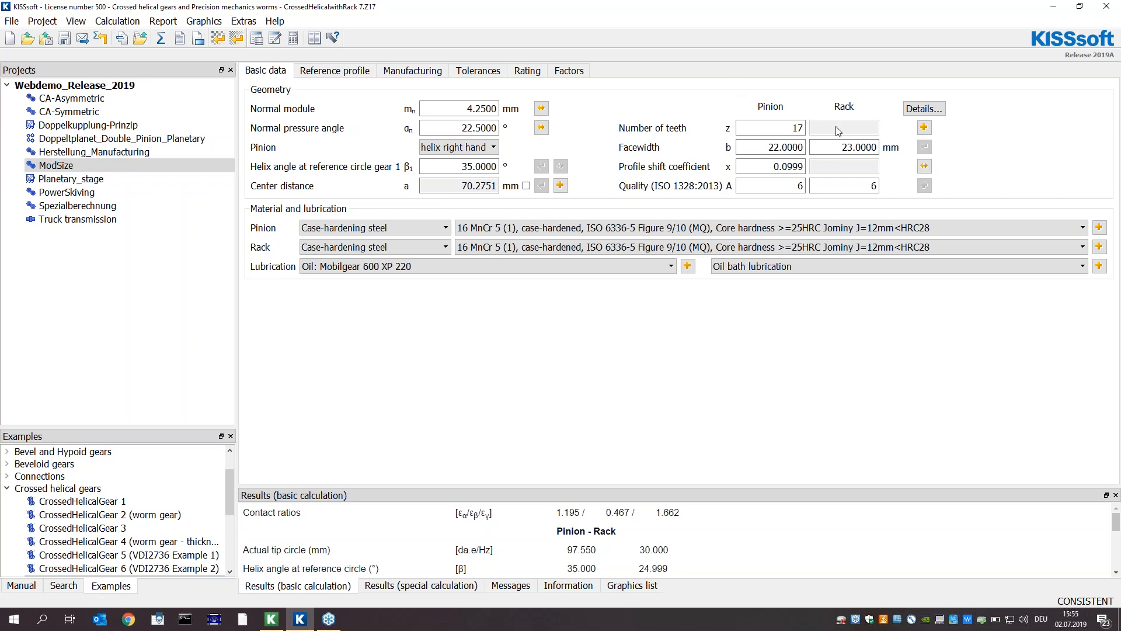
Run the calculation of the crossed helical pinion and rack pair
click(161, 38)
click(672, 329)
click(678, 349)
click(677, 333)
Display the 3D tooth geometry of the pinion and rack system in an enlarged window and orient it obliquely
click(204, 21)
mouse_move(330, 52)
click(403, 82)
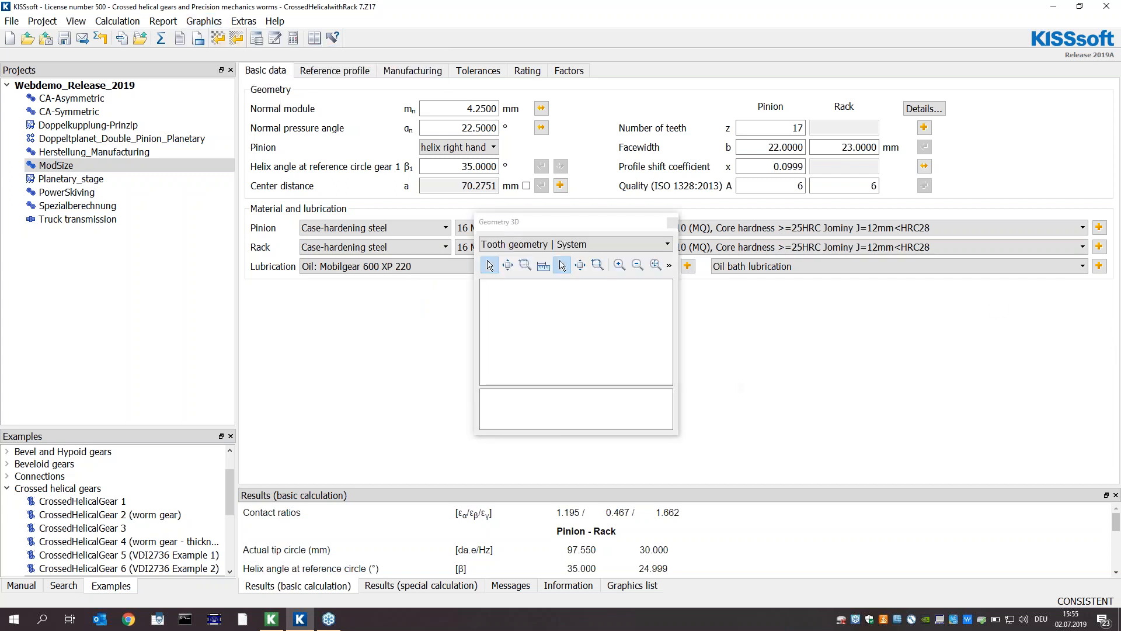
drag(560, 226, 233, 14)
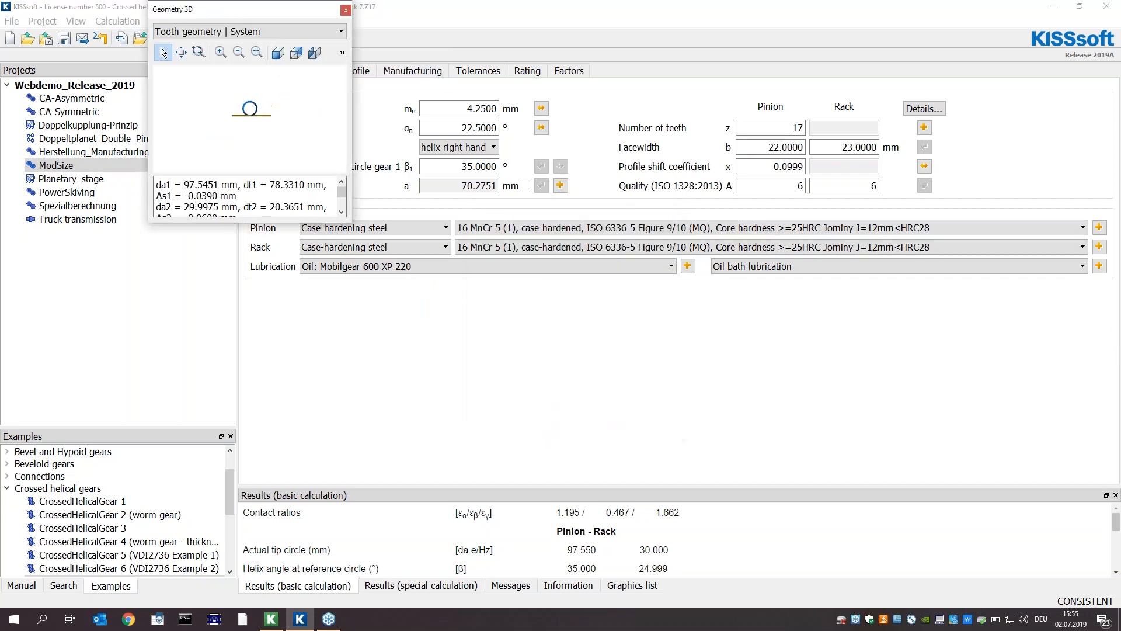
drag(351, 220, 842, 575)
scroll(501, 216, up, 5)
drag(497, 204, 478, 70)
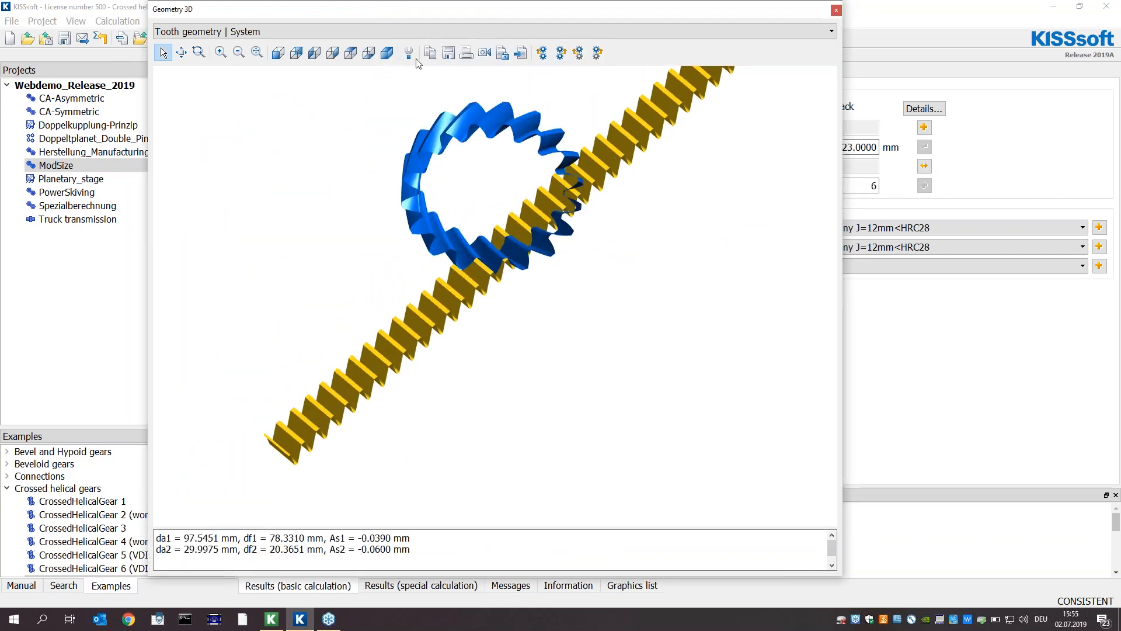
Rotate the driving pinion along the rack, inspect the tooth meshing from several directions, and close the 3D geometry
click(562, 53)
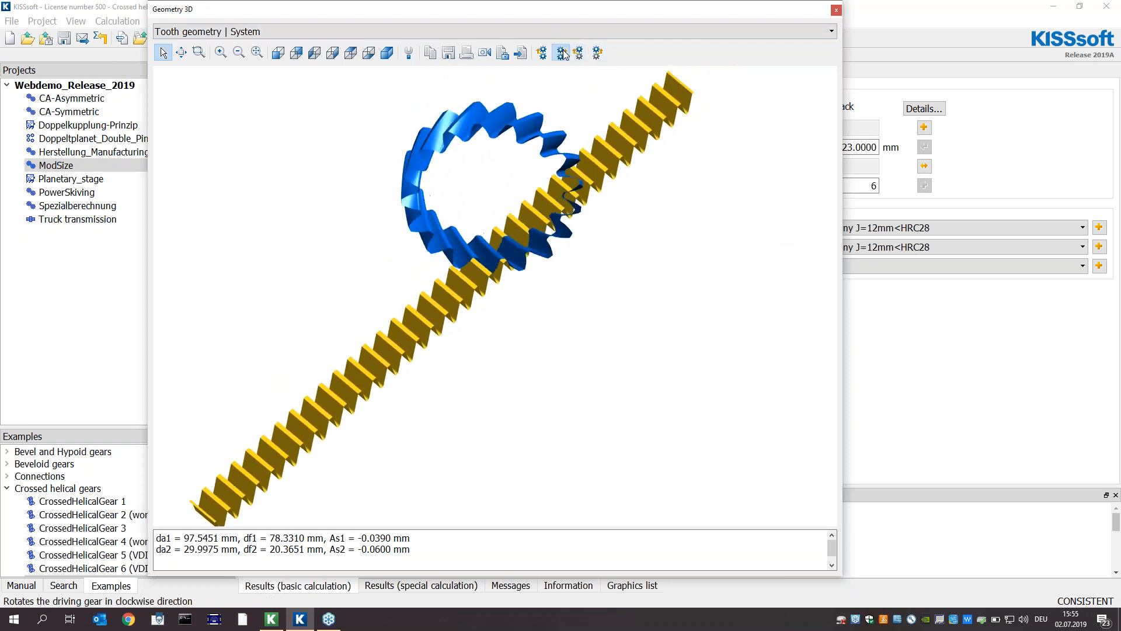
drag(445, 317, 359, 303)
click(541, 61)
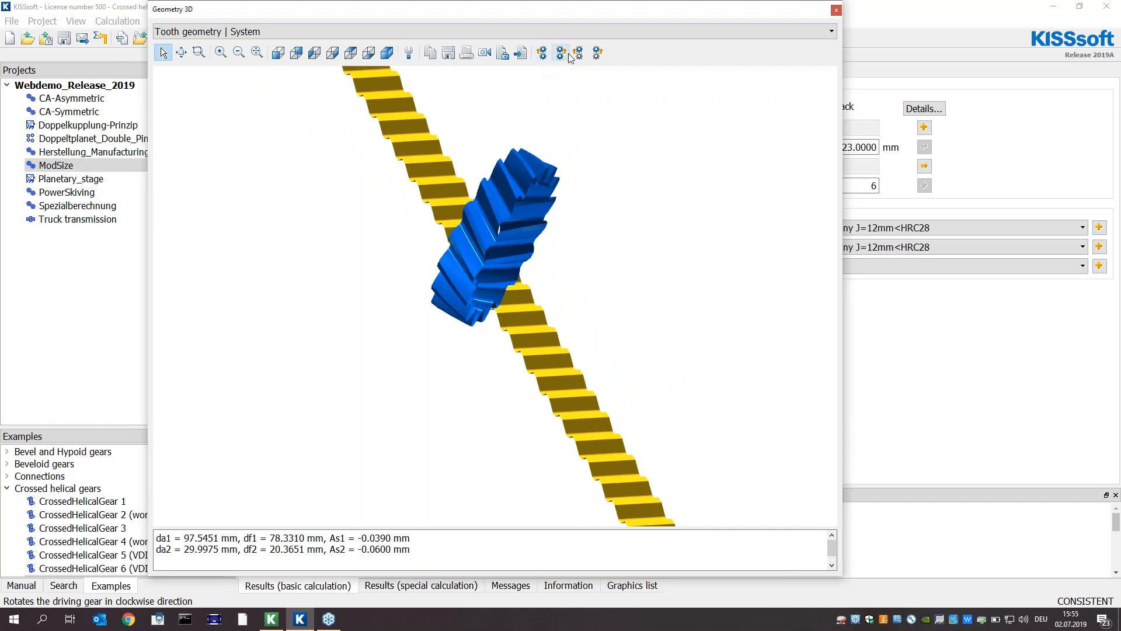
drag(457, 296, 576, 178)
drag(450, 187, 393, 301)
drag(656, 240, 661, 257)
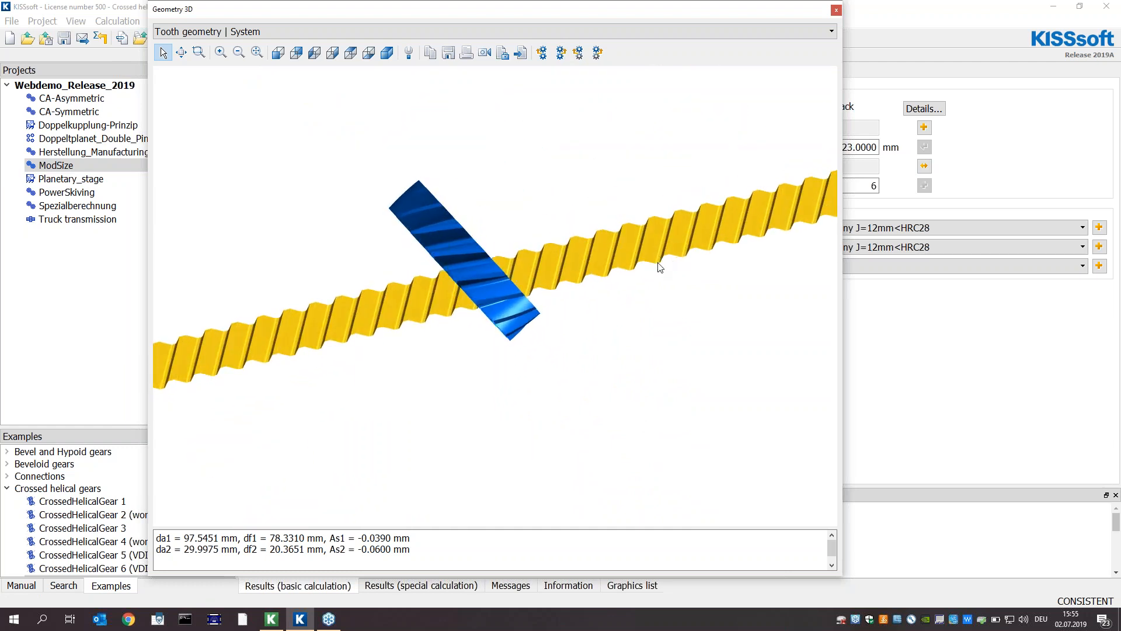
click(836, 9)
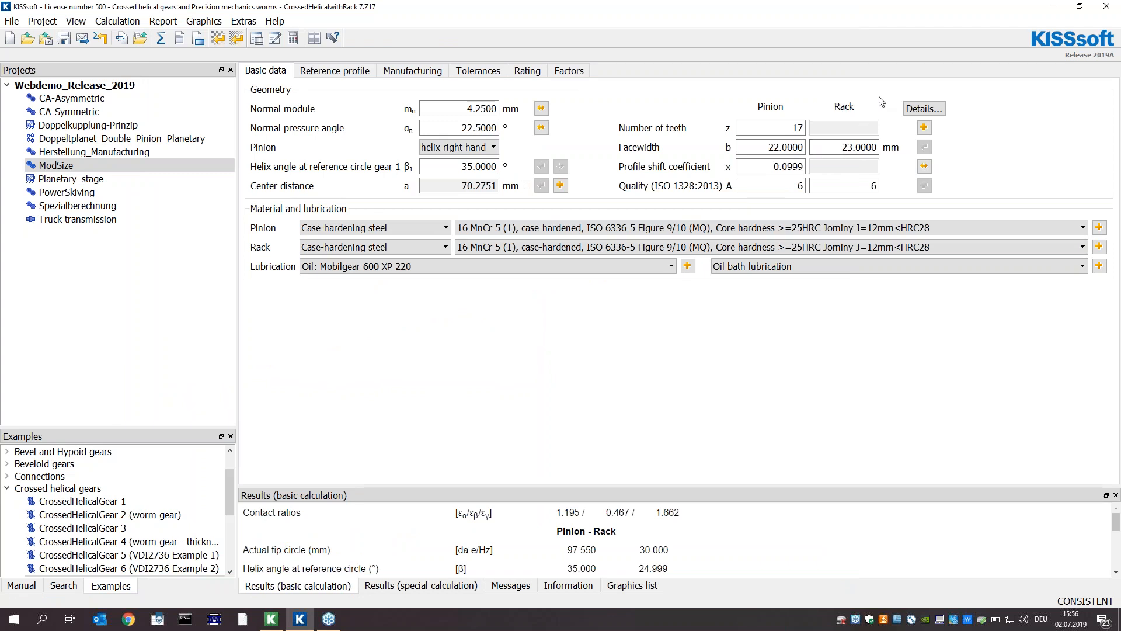
Check the cross axis angle and rack length in the geometry details, cancel, and examine the safeties in the basic results
click(917, 110)
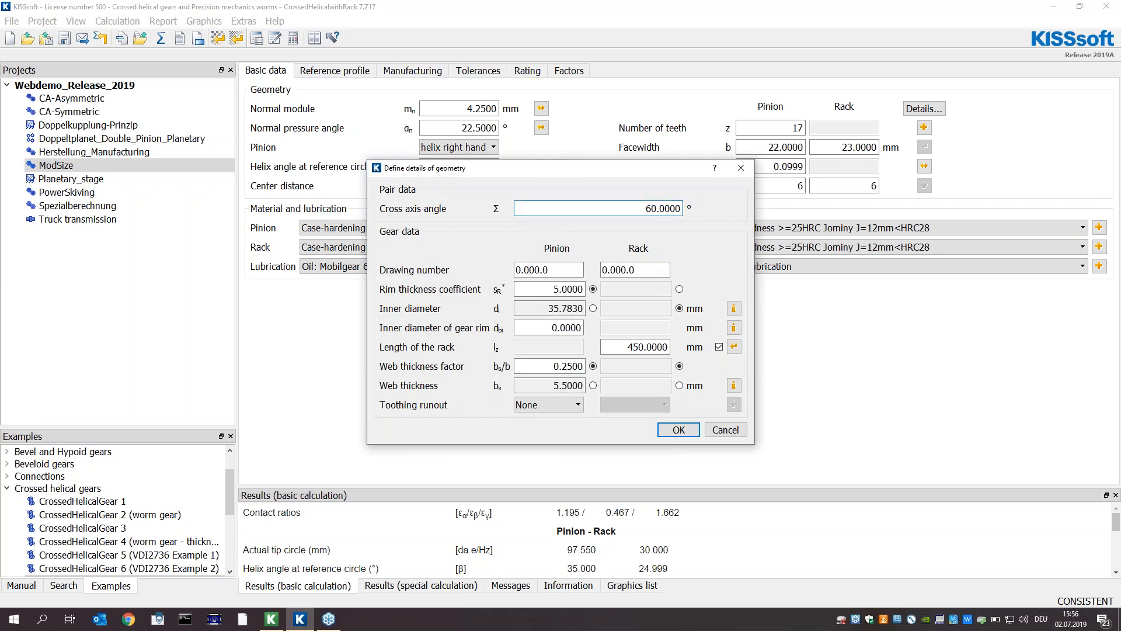
click(624, 346)
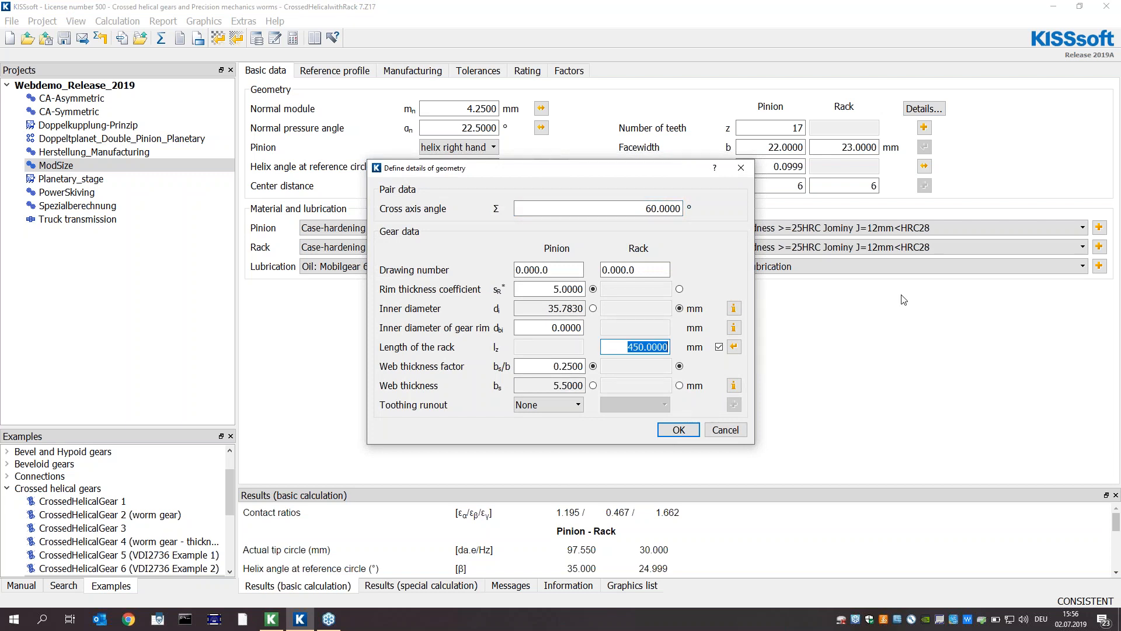
click(737, 429)
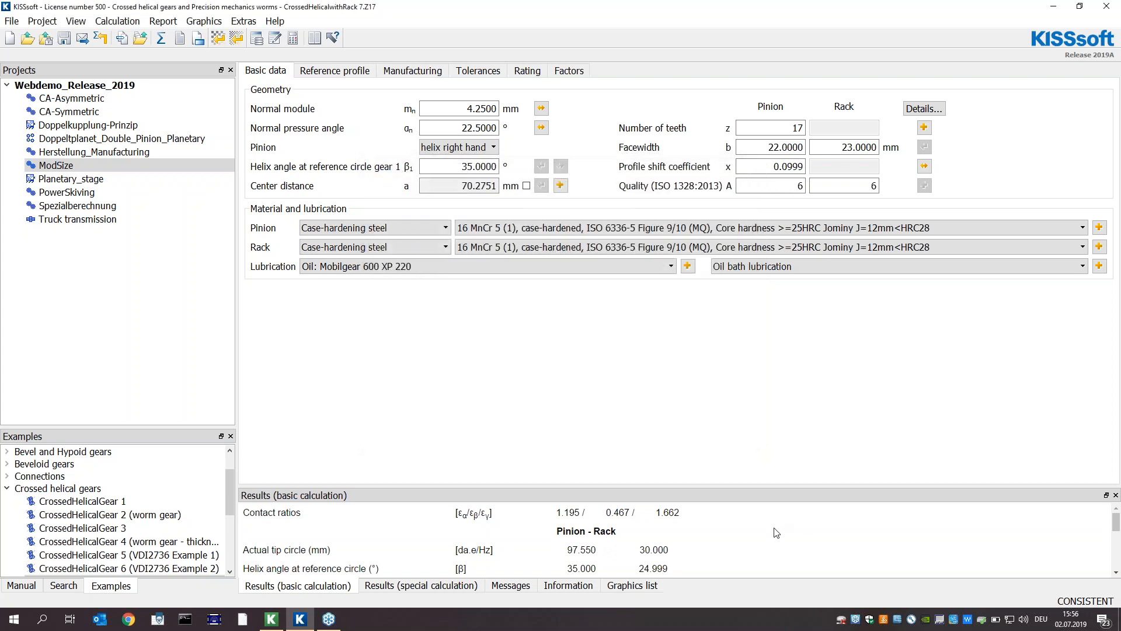
scroll(776, 532, down, 3)
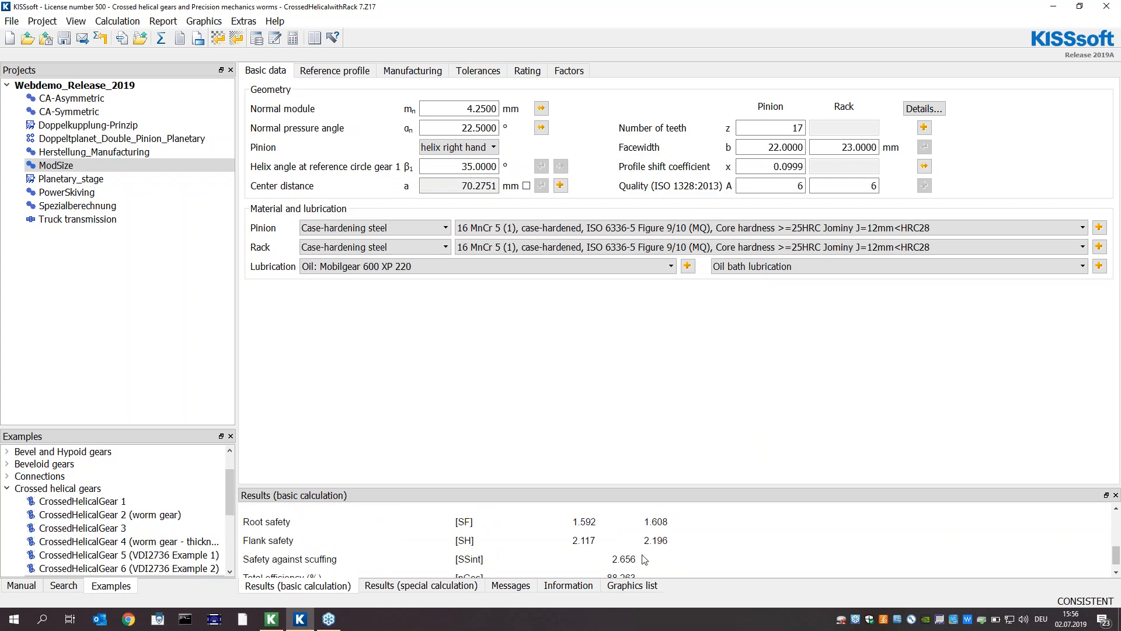
click(1112, 43)
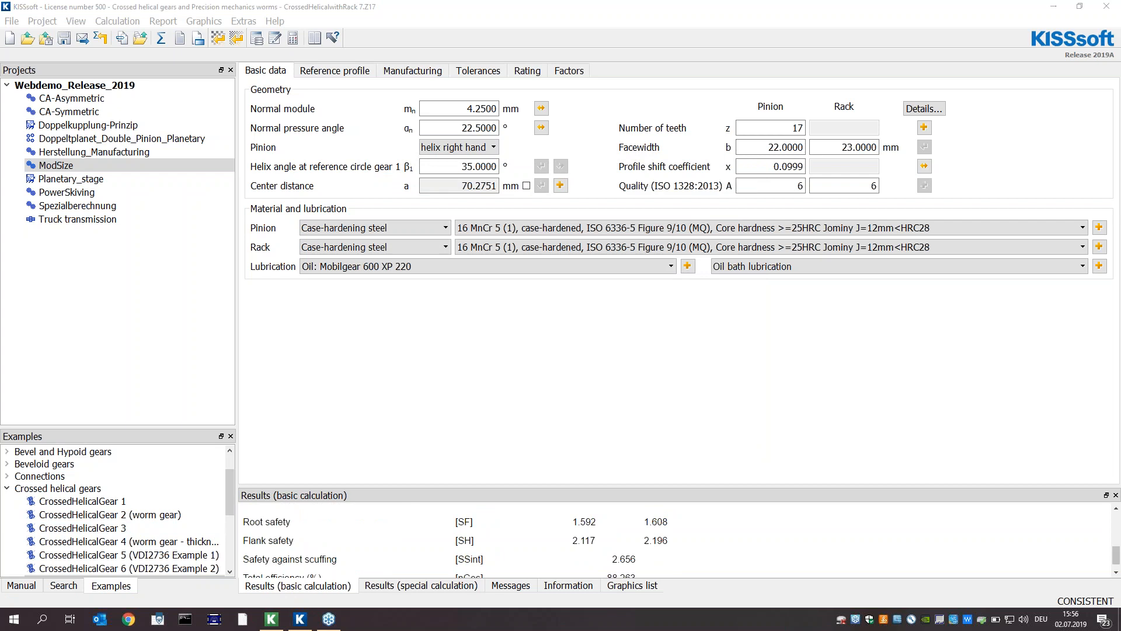